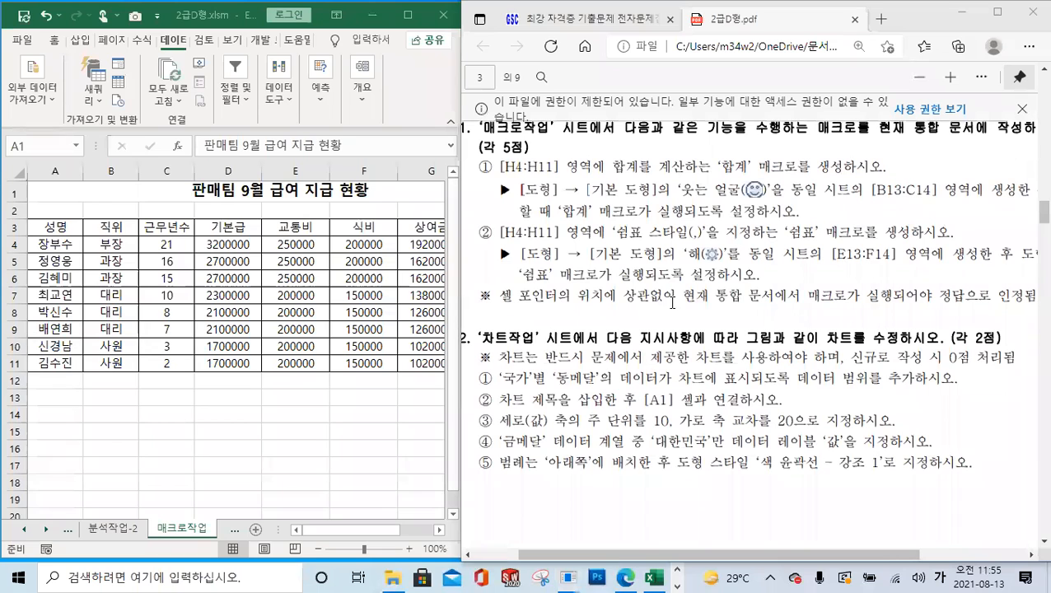
- Scroll the salary sheet over to column H and select the empty 합계 cells H4:H11
{"action": "left_click_drag", "start_coordinate": [763, 558], "coordinate": [729, 563]}
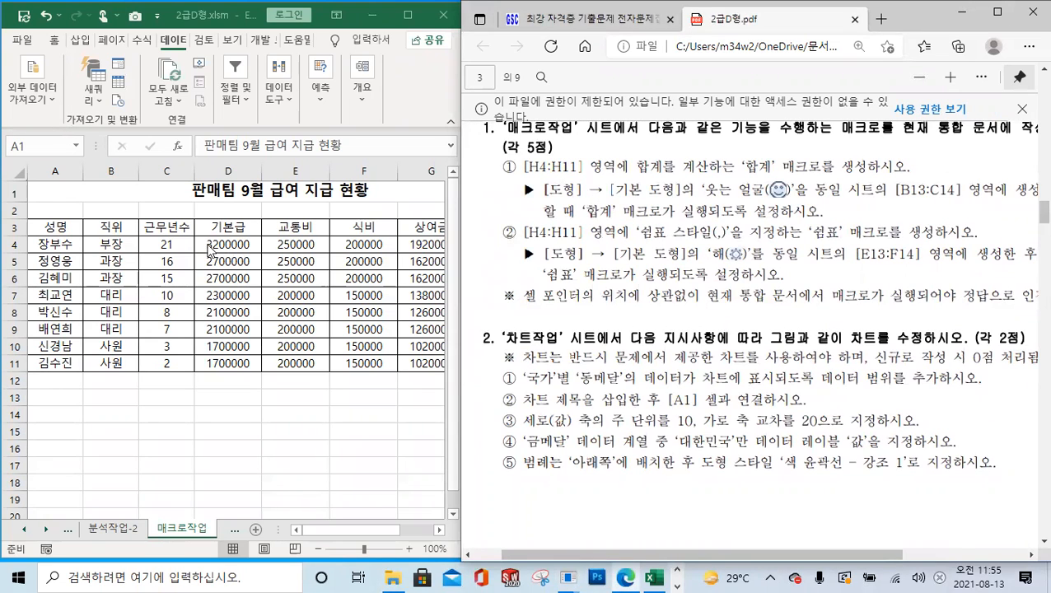
{"action": "left_click", "coordinate": [364, 279]}
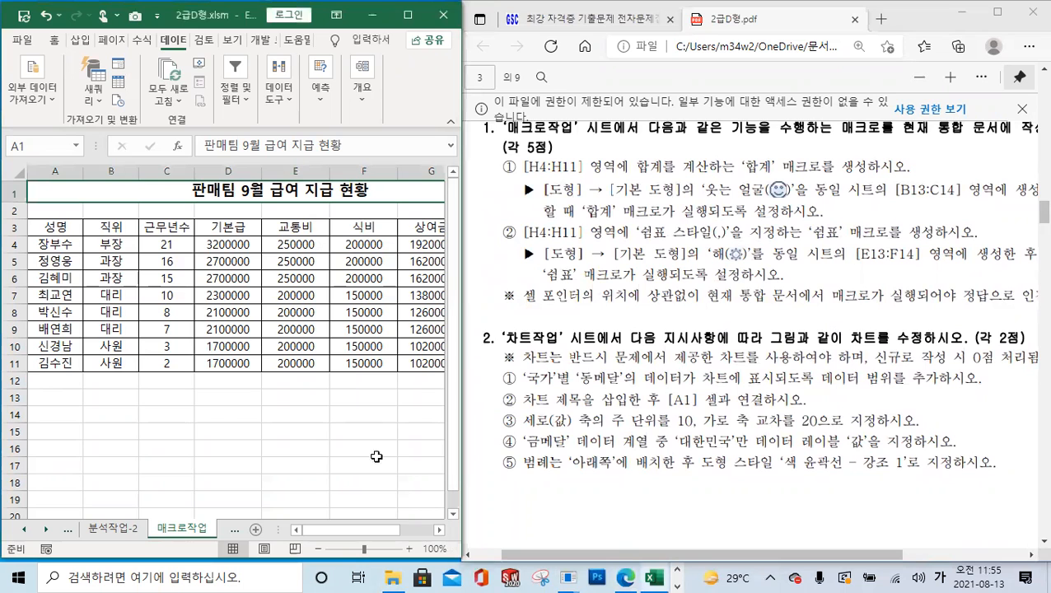
{"action": "left_click_drag", "start_coordinate": [391, 531], "coordinate": [424, 530]}
{"action": "left_click_drag", "start_coordinate": [387, 246], "coordinate": [382, 363]}
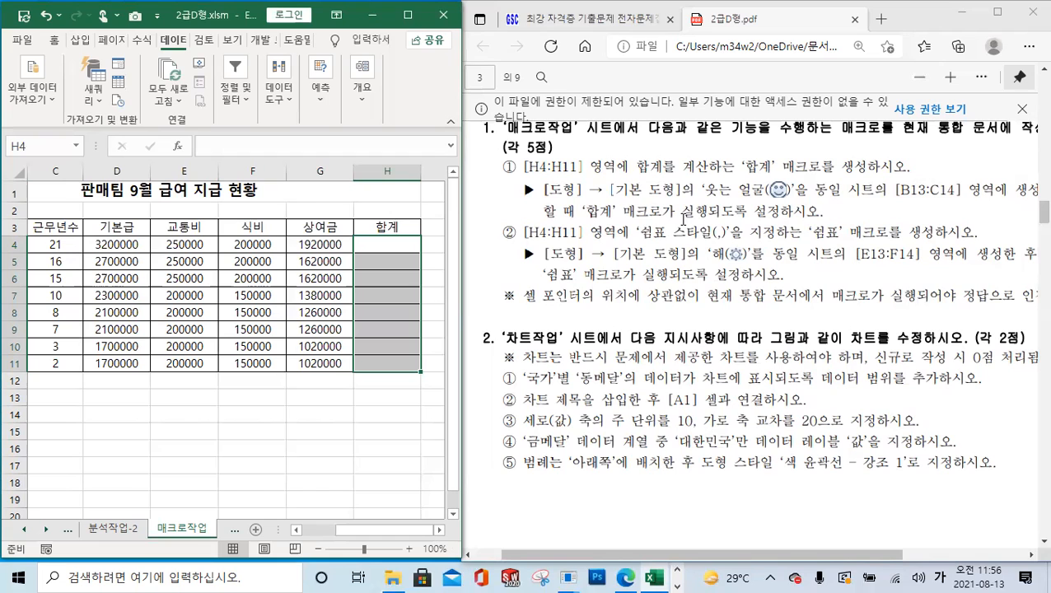
{"action": "left_click", "coordinate": [397, 243]}
{"action": "left_click", "coordinate": [265, 150]}
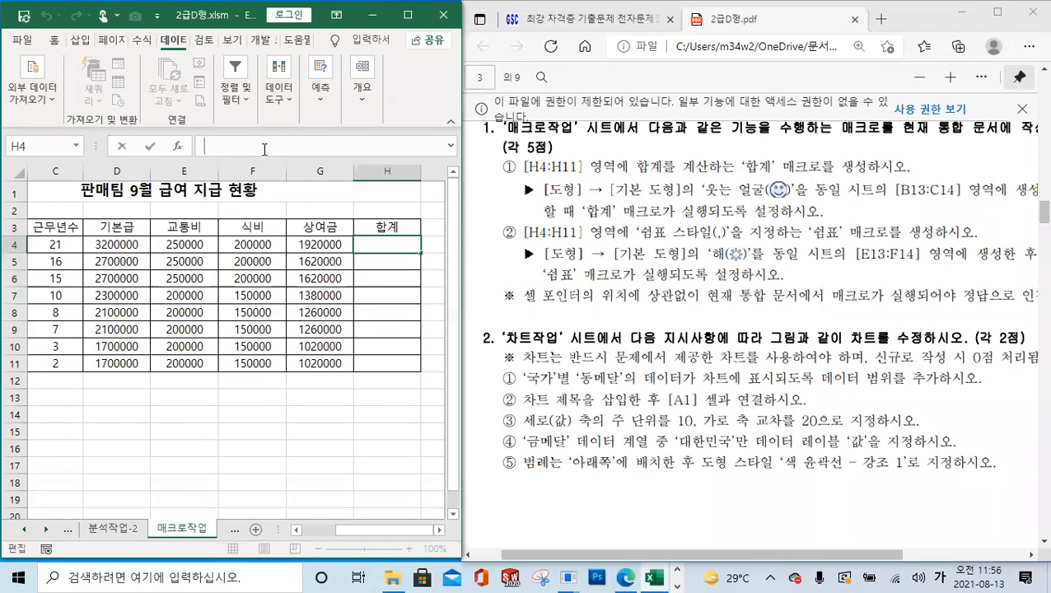
{"action": "type", "text": "="}
{"action": "left_click", "coordinate": [118, 244]}
{"action": "type", "text": "+"}
{"action": "left_click", "coordinate": [168, 245]}
{"action": "type", "text": "+"}
{"action": "left_click", "coordinate": [245, 244]}
{"action": "type", "text": "+"}
{"action": "left_click", "coordinate": [316, 244]}
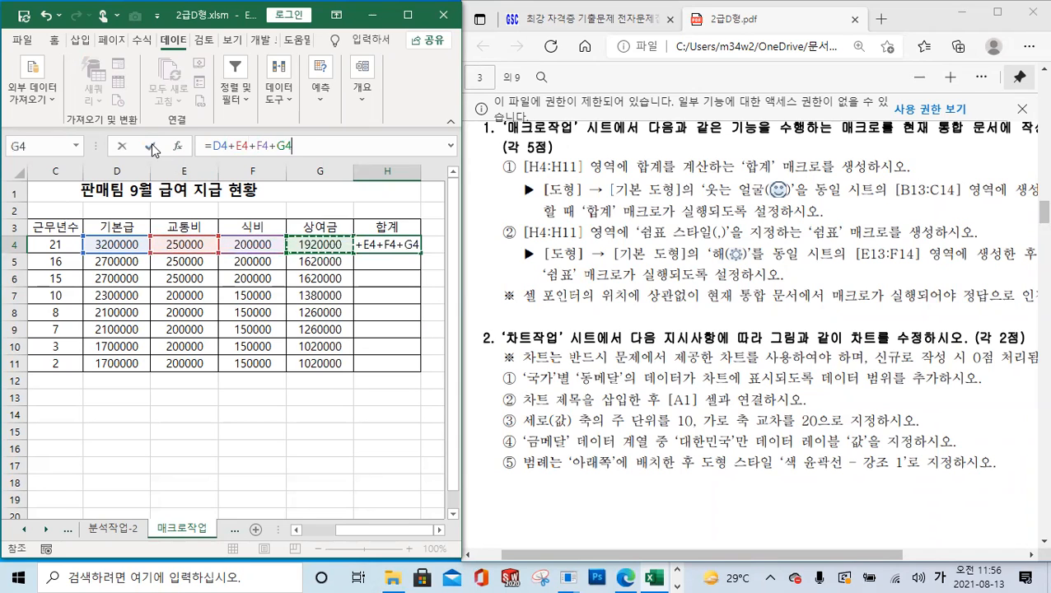
{"action": "key", "text": "ctrl+Return"}
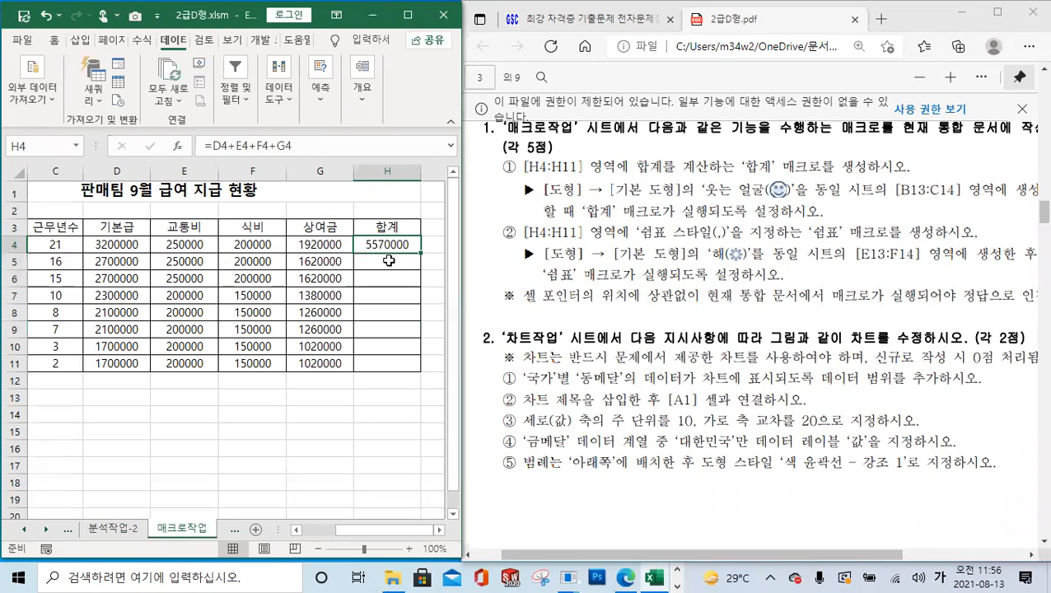
{"action": "key", "text": "Delete"}
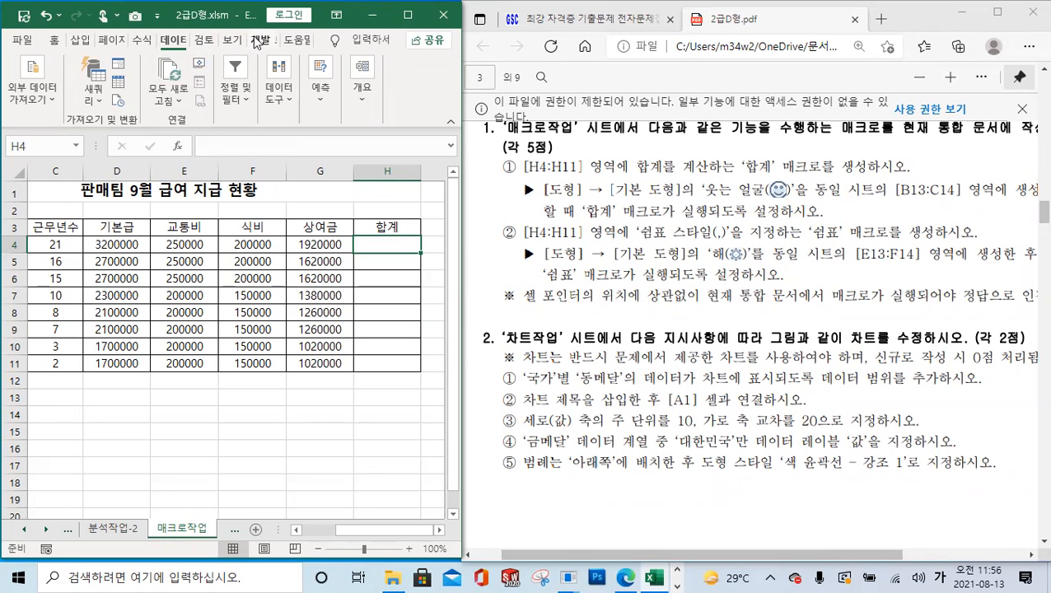
- Switch to the 개발 도구 (Developer) tab and maximize the Excel window
{"action": "mouse_move", "coordinate": [703, 559]}
{"action": "left_mouse_down"}
{"action": "mouse_move", "coordinate": [722, 560]}
{"action": "mouse_move", "coordinate": [704, 559]}
{"action": "left_mouse_up"}
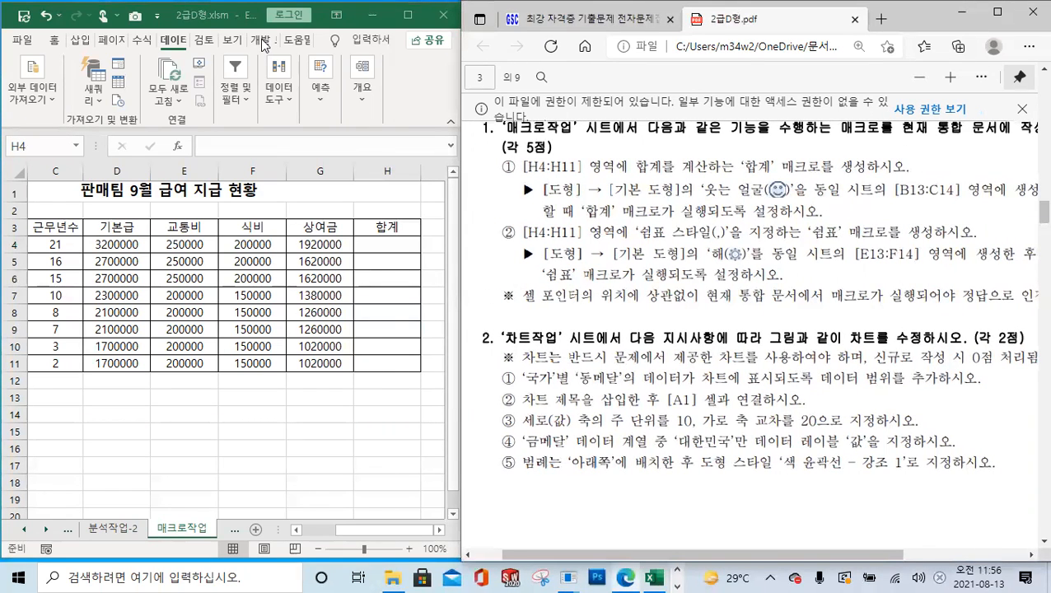
{"action": "left_click", "coordinate": [263, 41]}
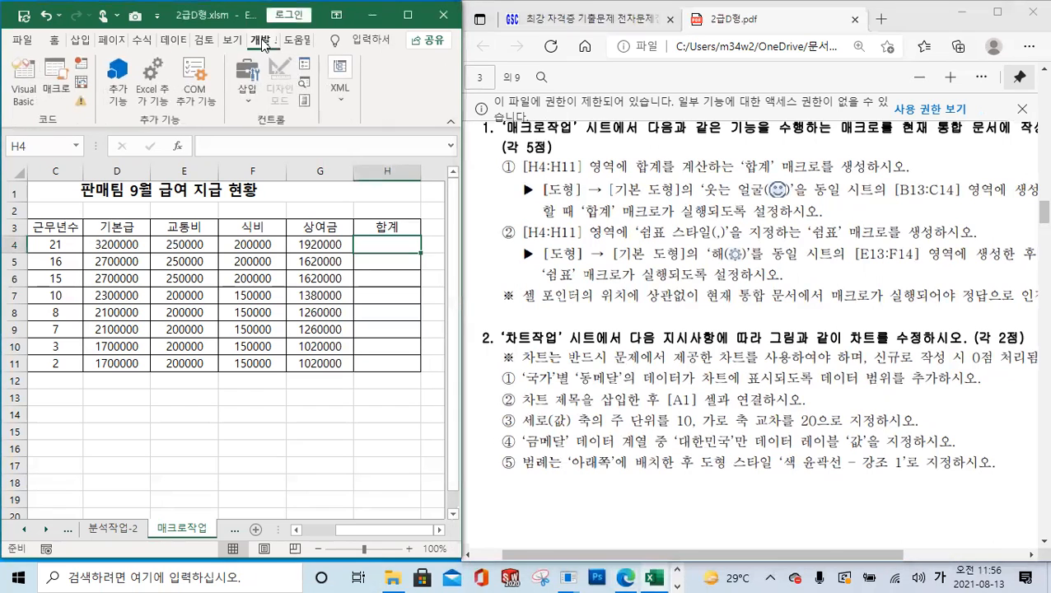
{"action": "left_click", "coordinate": [407, 15]}
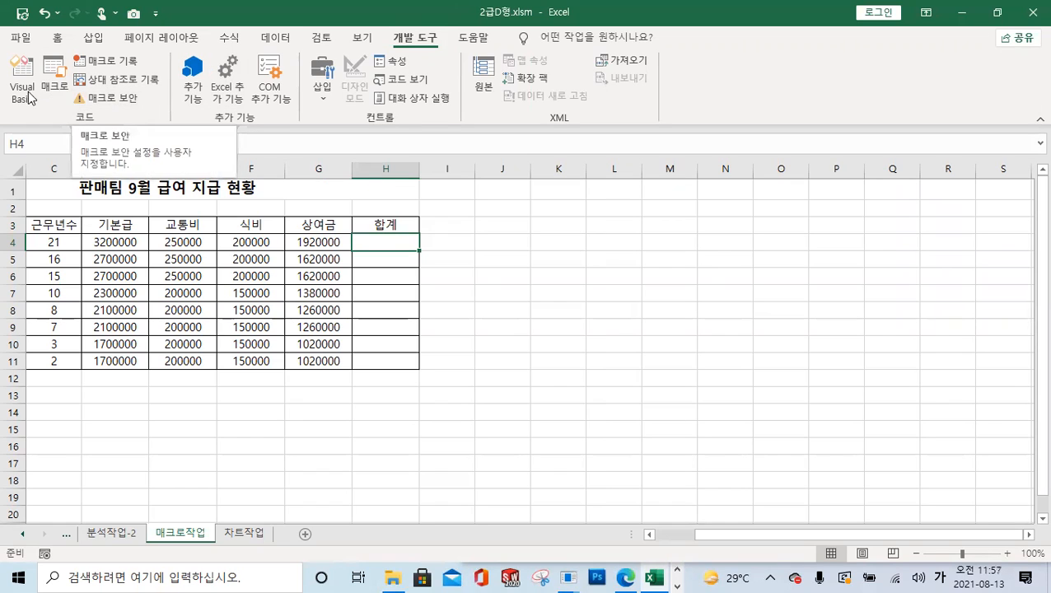
- Set macro security to 'Disable all macros with notification' and put Excel back beside the PDF
{"action": "left_click", "coordinate": [112, 100]}
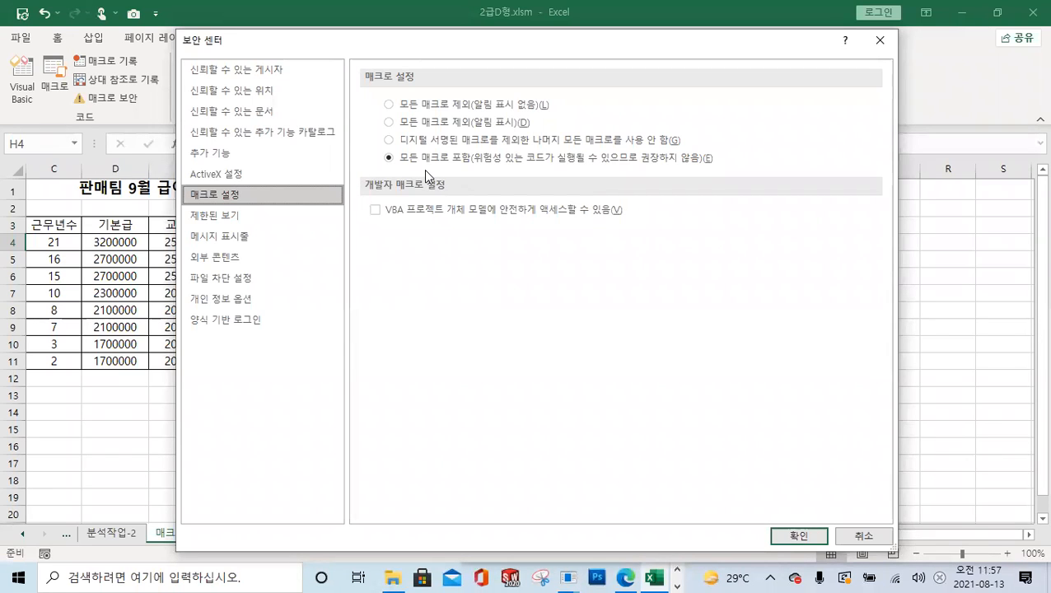
{"action": "left_click", "coordinate": [433, 127]}
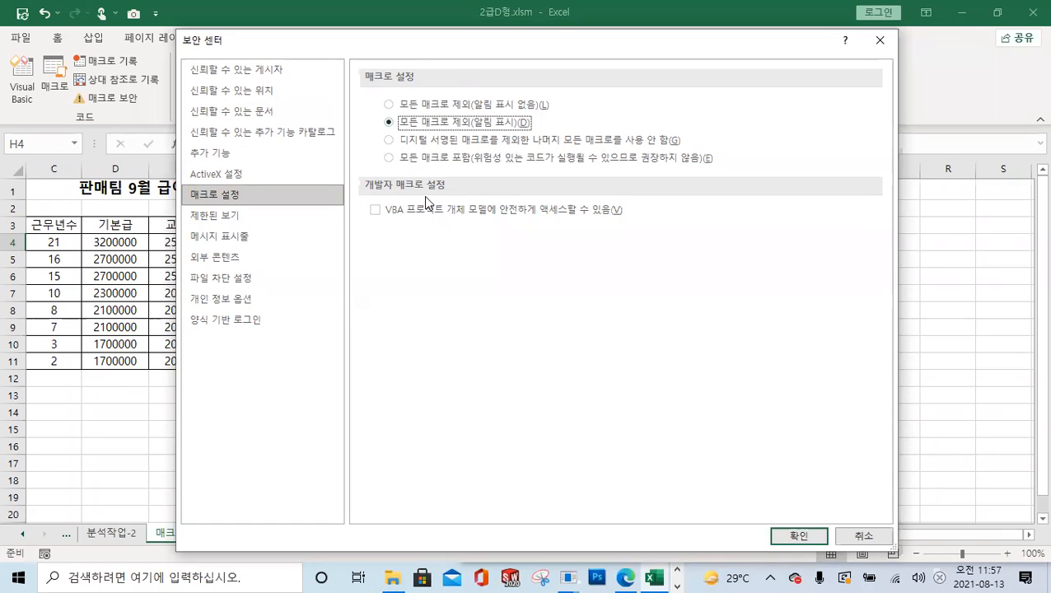
{"action": "left_click", "coordinate": [799, 536]}
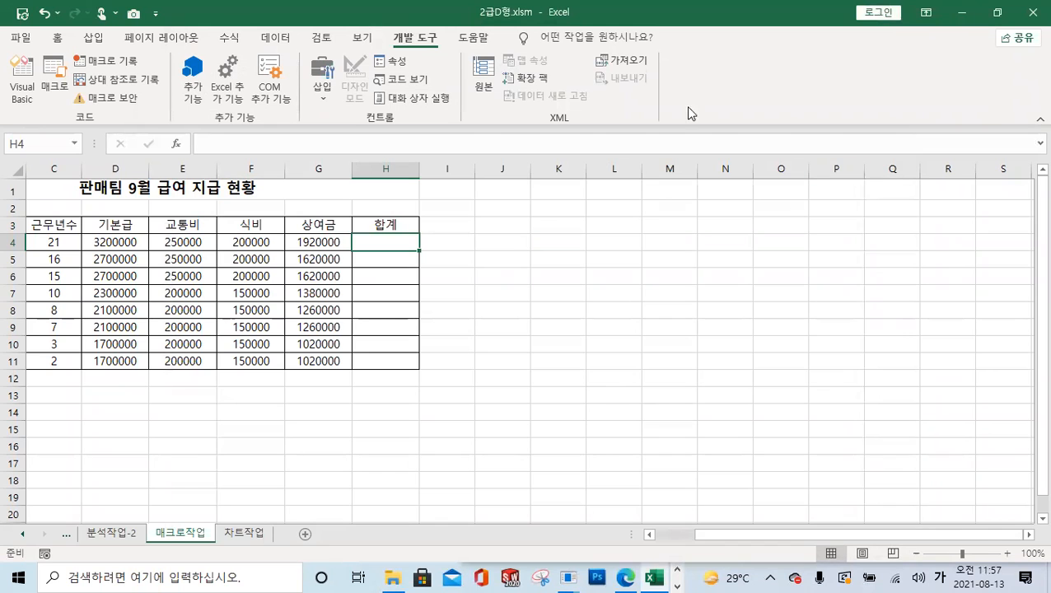
{"action": "left_click", "coordinate": [997, 12]}
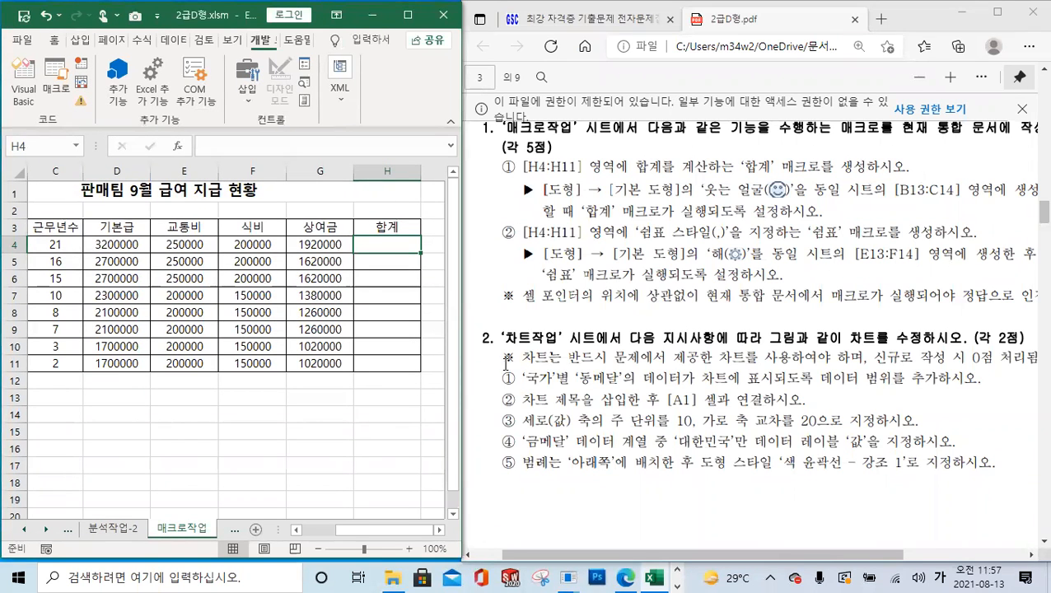
- From an empty cell, record a new macro named 합계 stored in This Workbook (현재 통합 문서)
{"action": "left_click", "coordinate": [321, 427]}
{"action": "left_click", "coordinate": [374, 427]}
{"action": "left_click", "coordinate": [322, 429]}
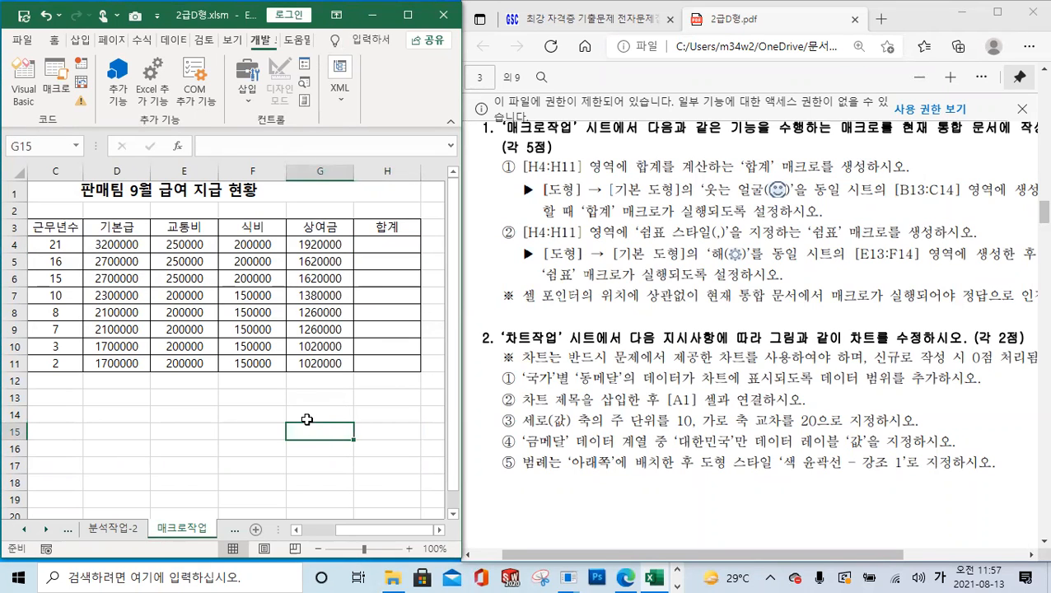
{"action": "left_click", "coordinate": [81, 70]}
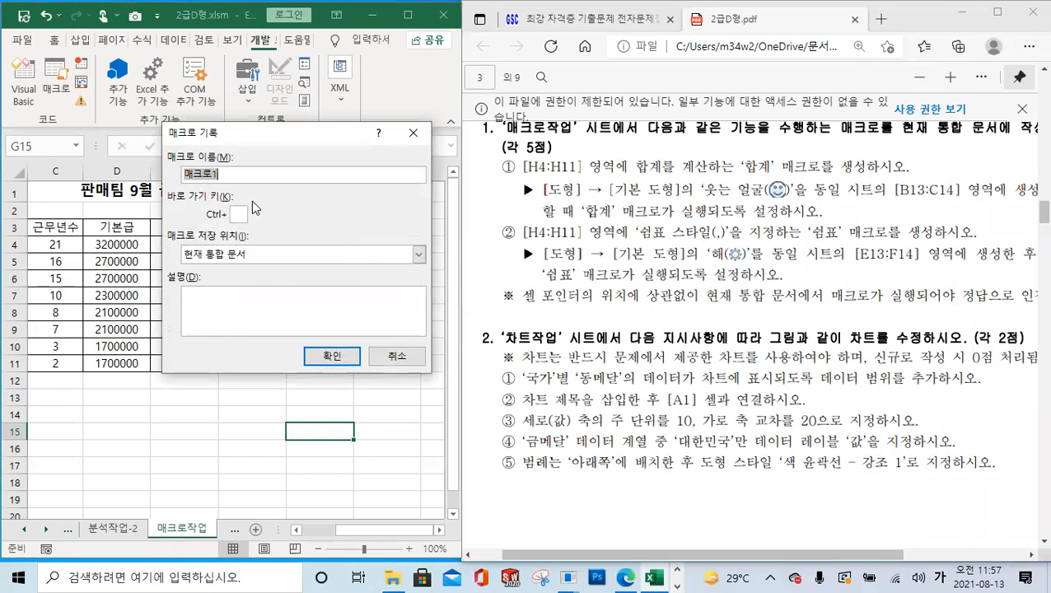
{"action": "type", "text": "합ㄱㅖ"}
{"action": "left_click", "coordinate": [418, 257]}
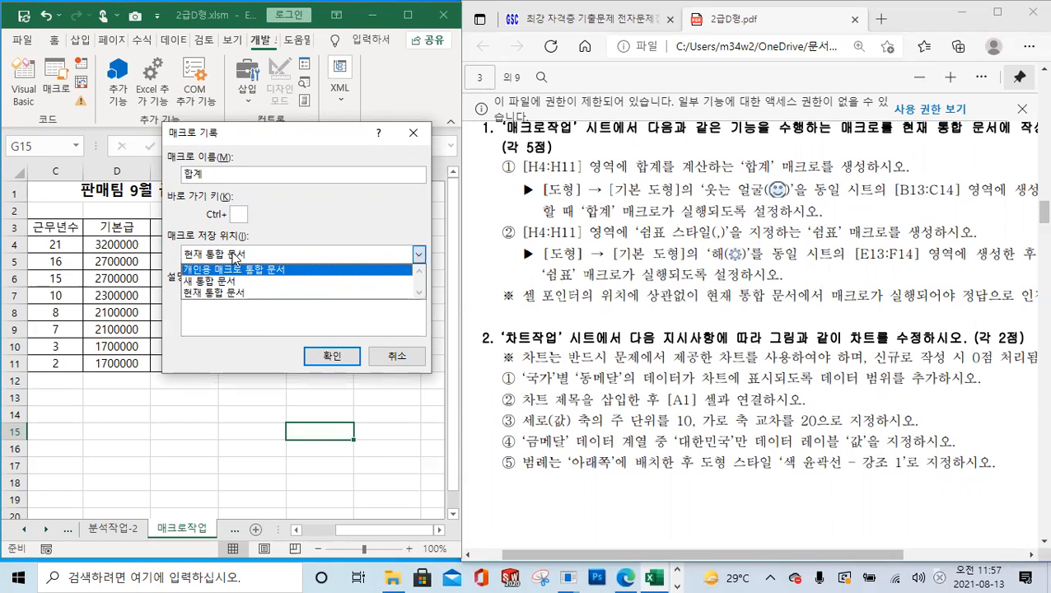
{"action": "left_click", "coordinate": [418, 255]}
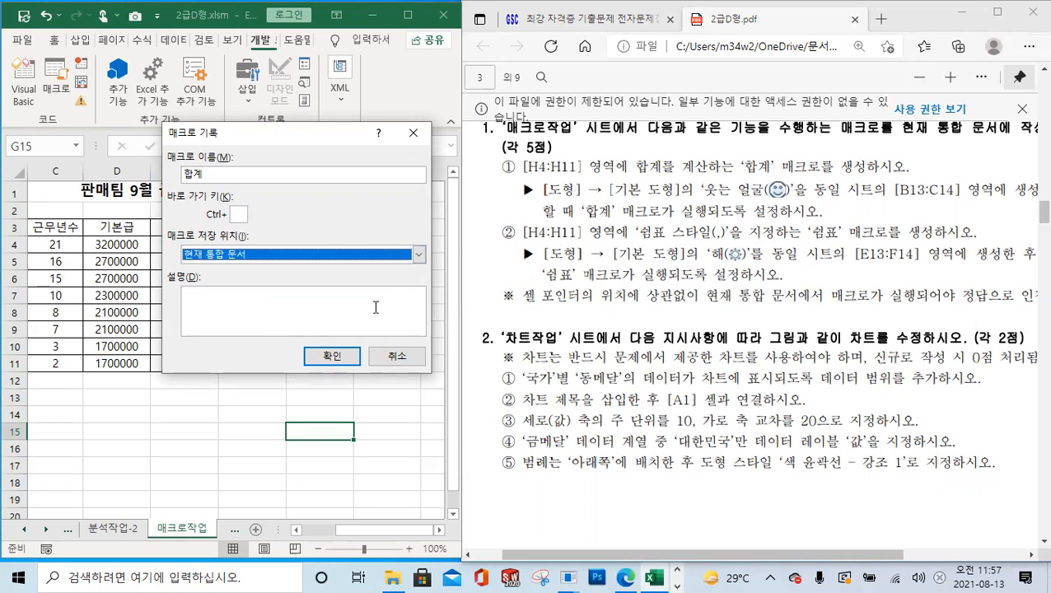
{"action": "left_click", "coordinate": [329, 359]}
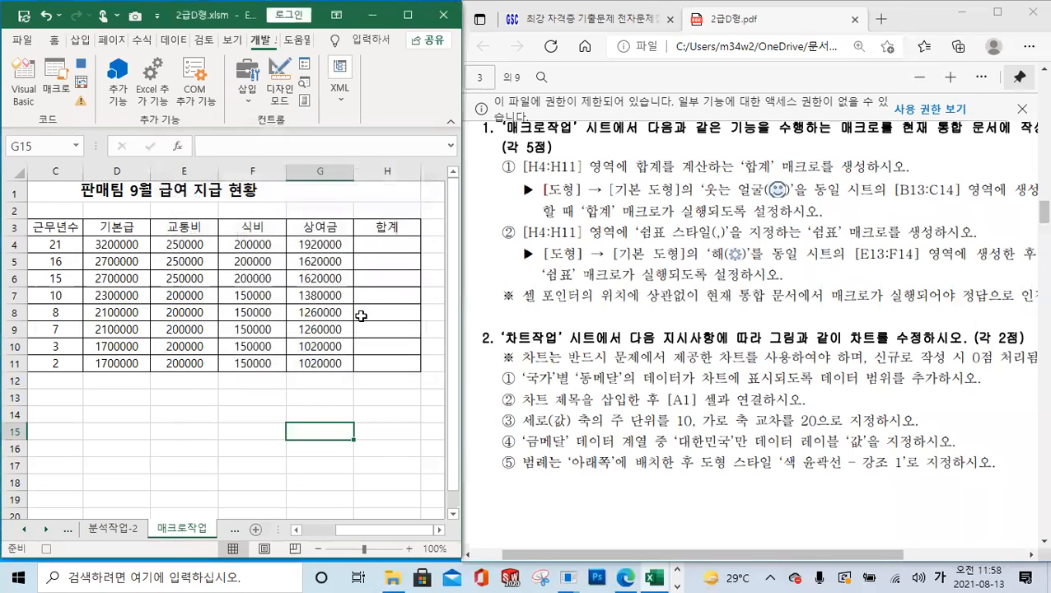
- Enter =SUM(D4:G4) in H4 and fill it down to H11, giving 5570000 down to 3070000
{"action": "left_click", "coordinate": [407, 244]}
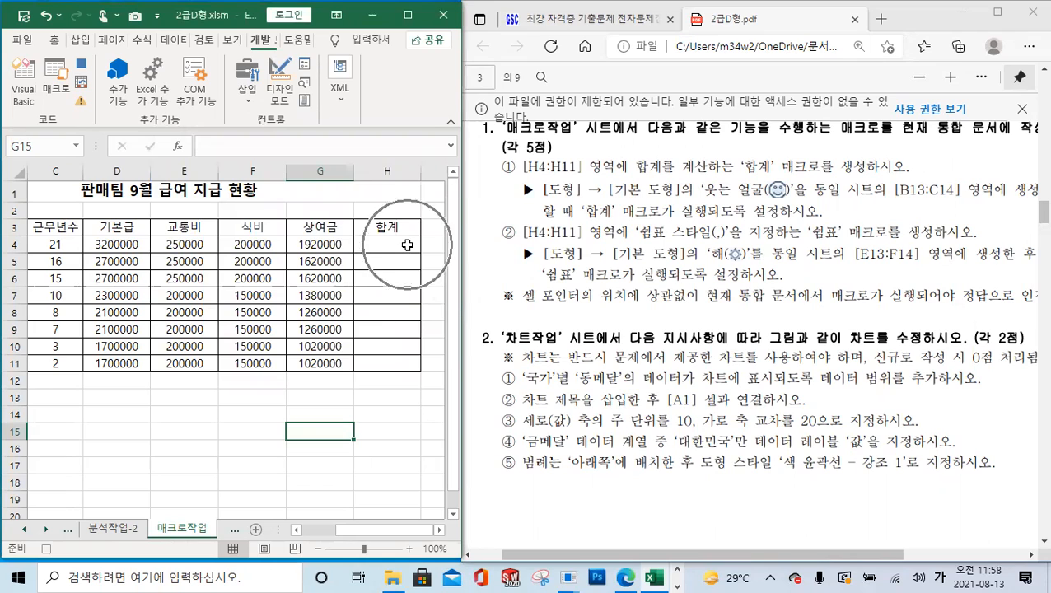
{"action": "left_click", "coordinate": [219, 149]}
{"action": "type", "text": "="}
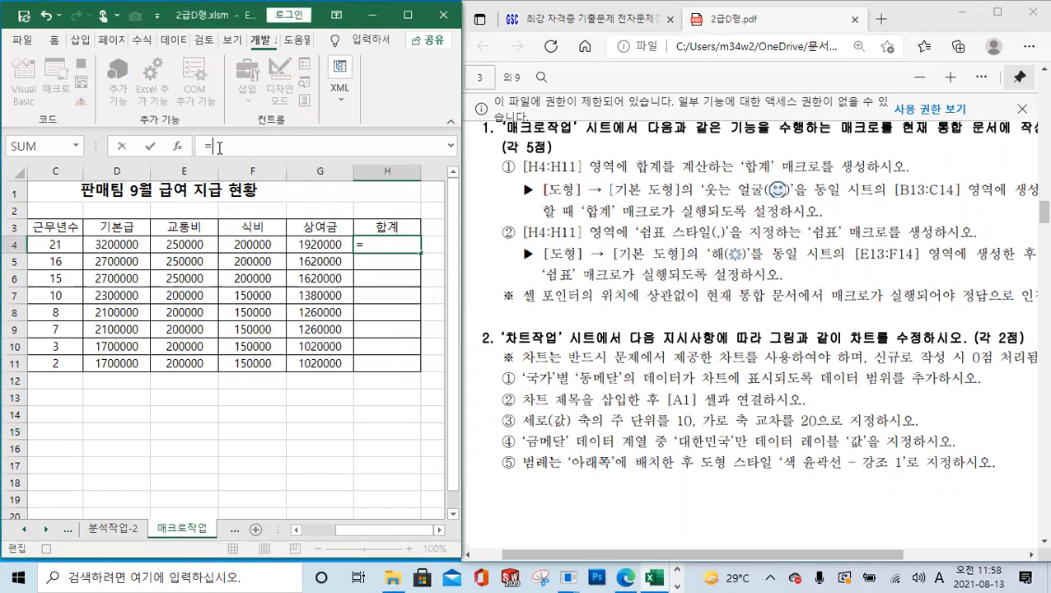
{"action": "type", "text": "sum"}
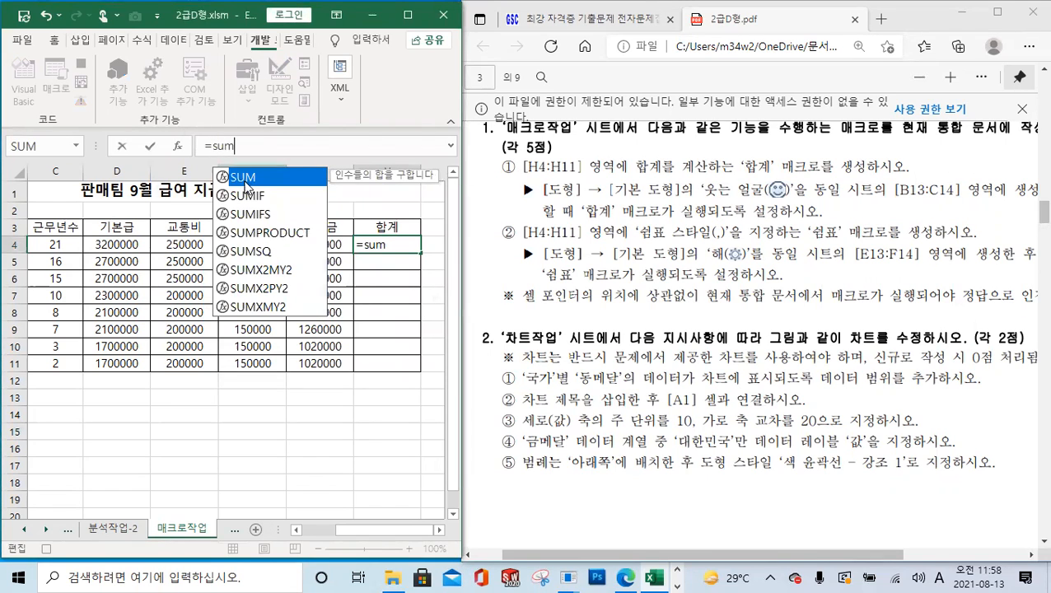
{"action": "double_click", "coordinate": [247, 178]}
{"action": "left_click_drag", "start_coordinate": [118, 245], "coordinate": [316, 247]}
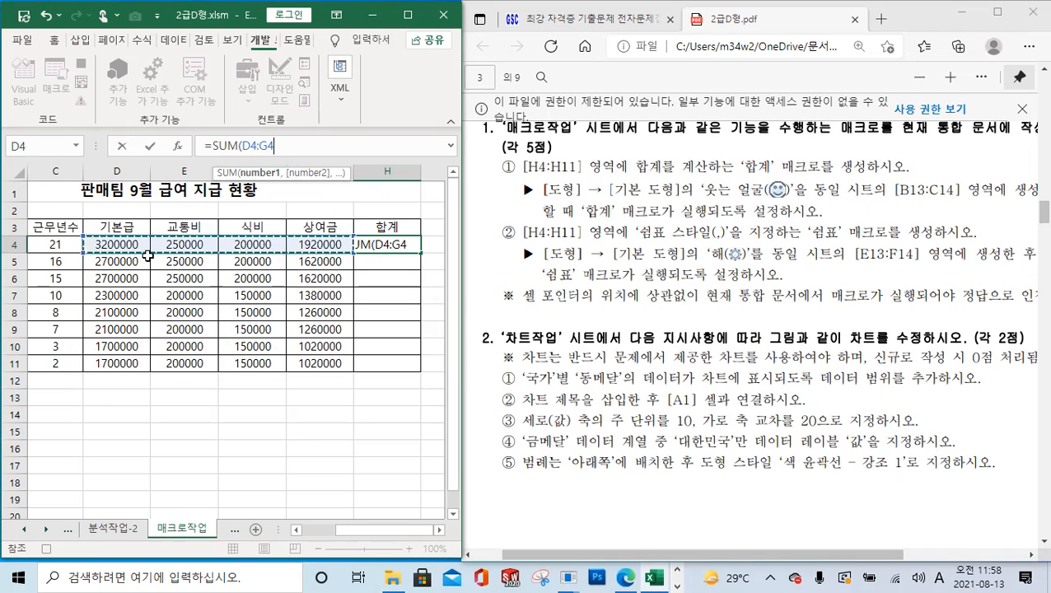
{"action": "mouse_move", "coordinate": [355, 532]}
{"action": "left_mouse_down"}
{"action": "mouse_move", "coordinate": [322, 536]}
{"action": "mouse_move", "coordinate": [367, 539]}
{"action": "left_mouse_up"}
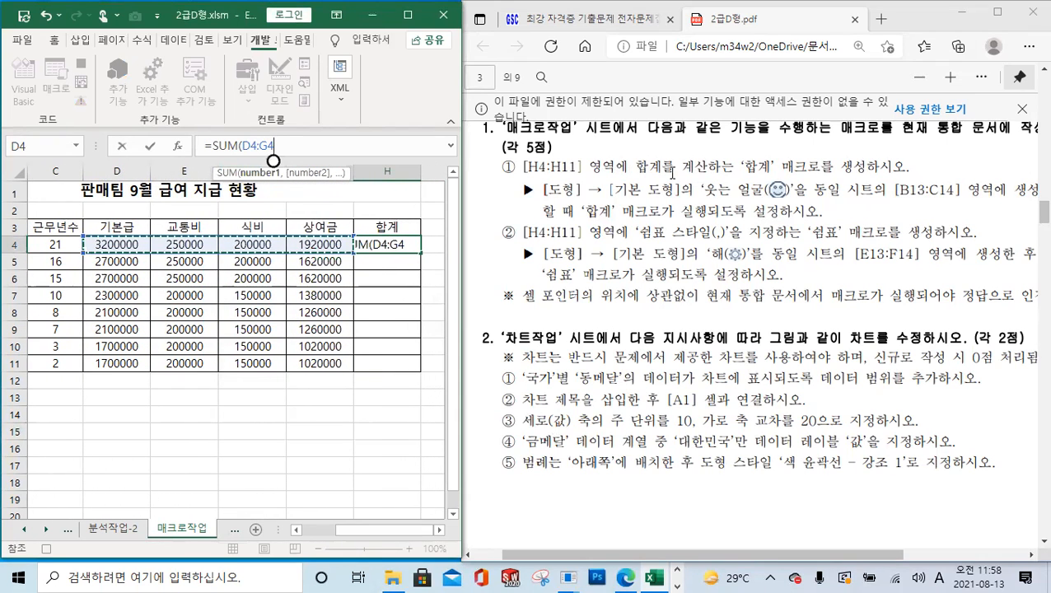
{"action": "mouse_move", "coordinate": [768, 555]}
{"action": "left_mouse_down"}
{"action": "mouse_move", "coordinate": [862, 564]}
{"action": "mouse_move", "coordinate": [762, 564]}
{"action": "left_mouse_up"}
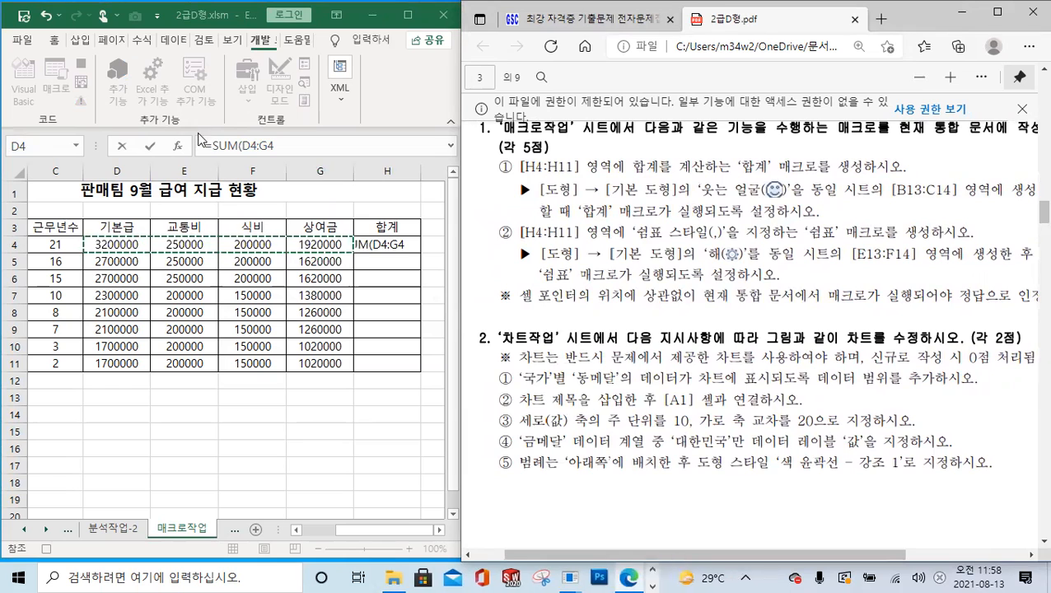
{"action": "left_click", "coordinate": [283, 146]}
{"action": "type", "text": ")"}
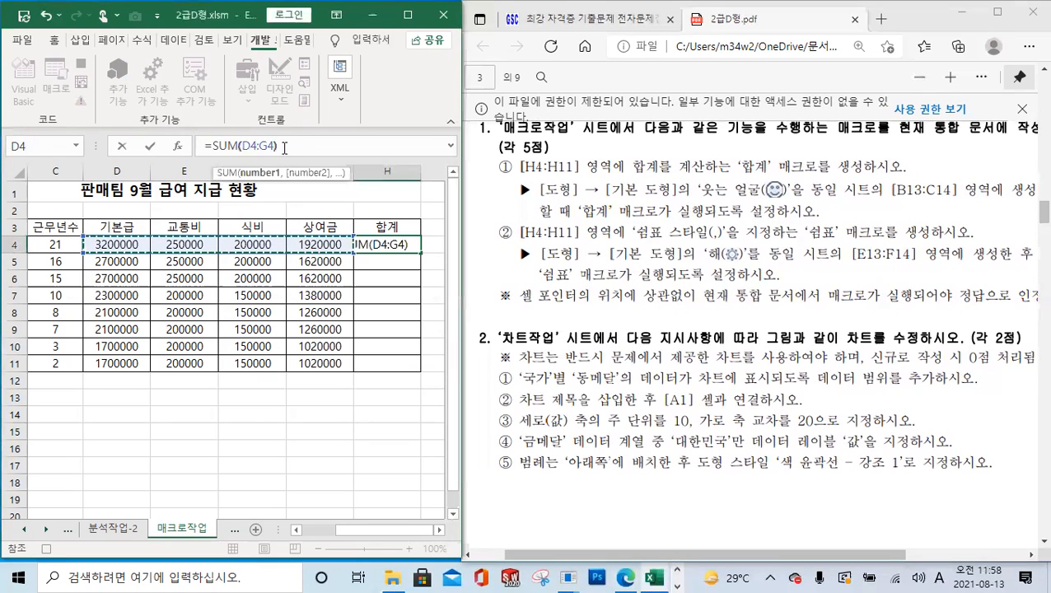
{"action": "left_click", "coordinate": [150, 147]}
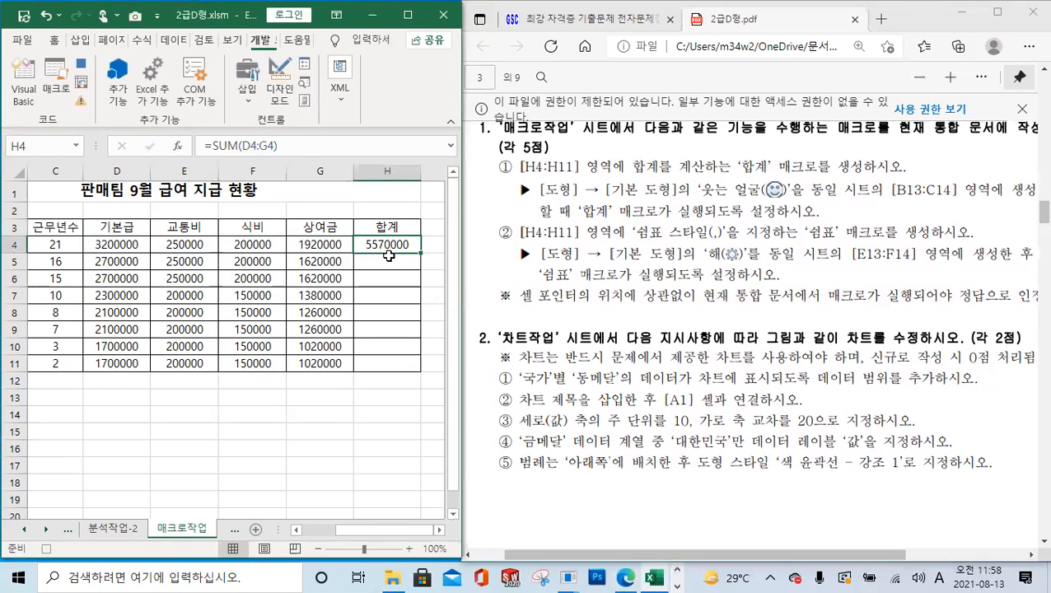
{"action": "double_click", "coordinate": [422, 253]}
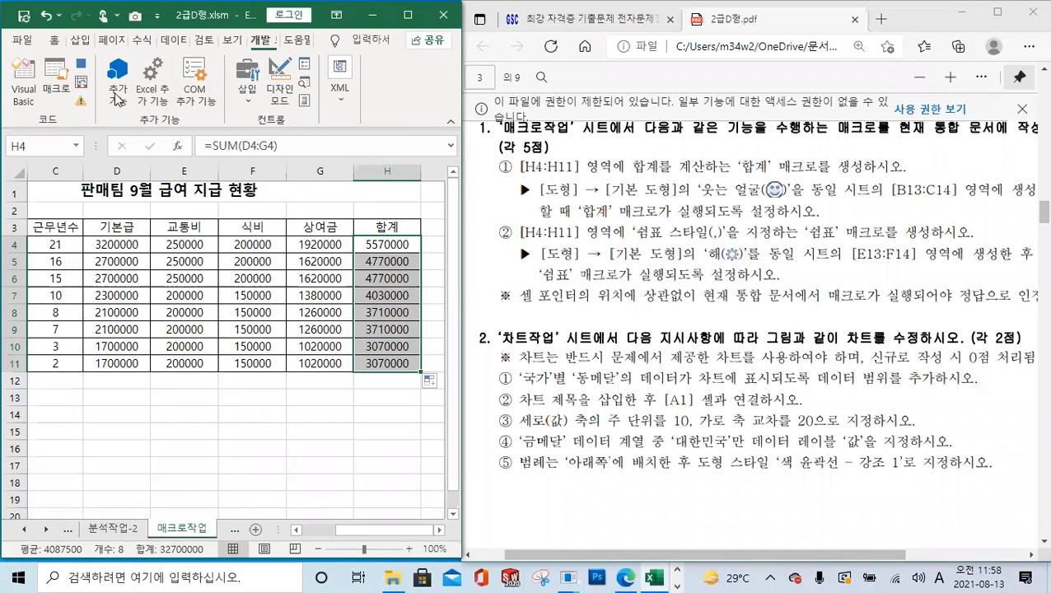
- Select cell H11, then stop the 합계 macro recording from the Developer tab
{"action": "left_click", "coordinate": [23, 43]}
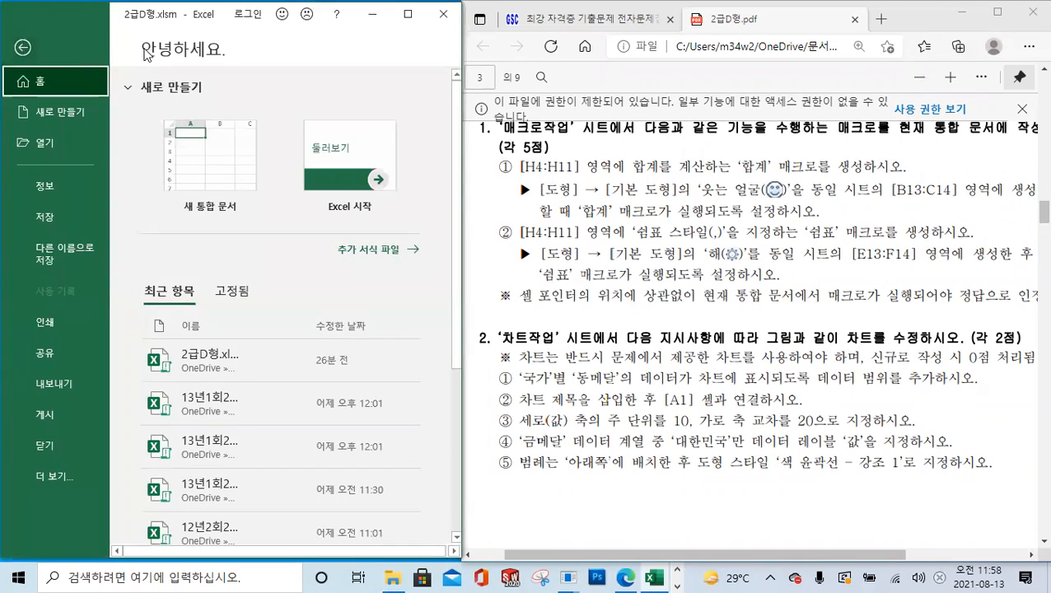
{"action": "left_click", "coordinate": [25, 47]}
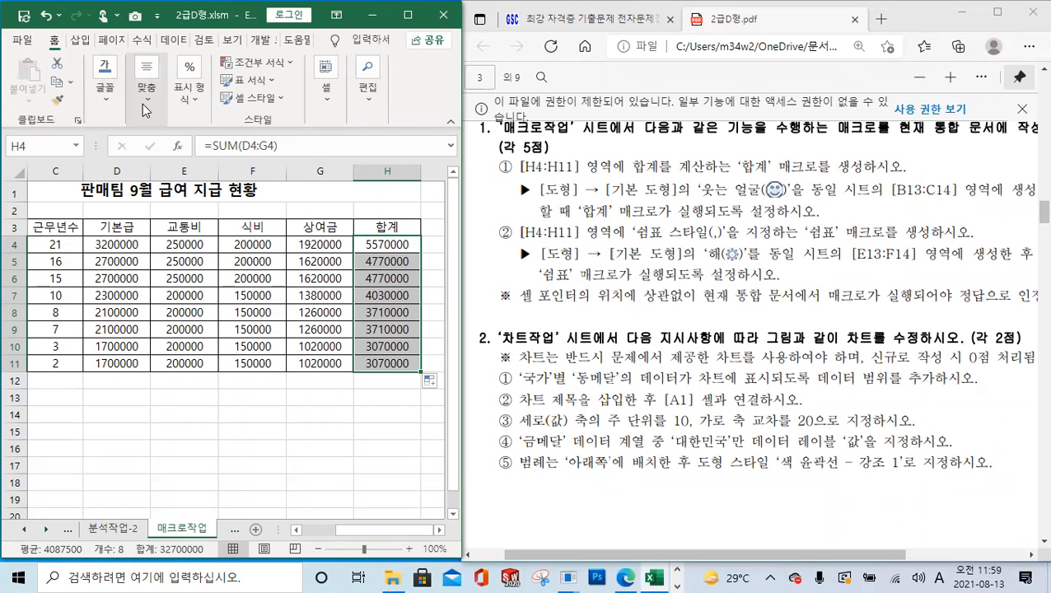
{"action": "left_click", "coordinate": [146, 104]}
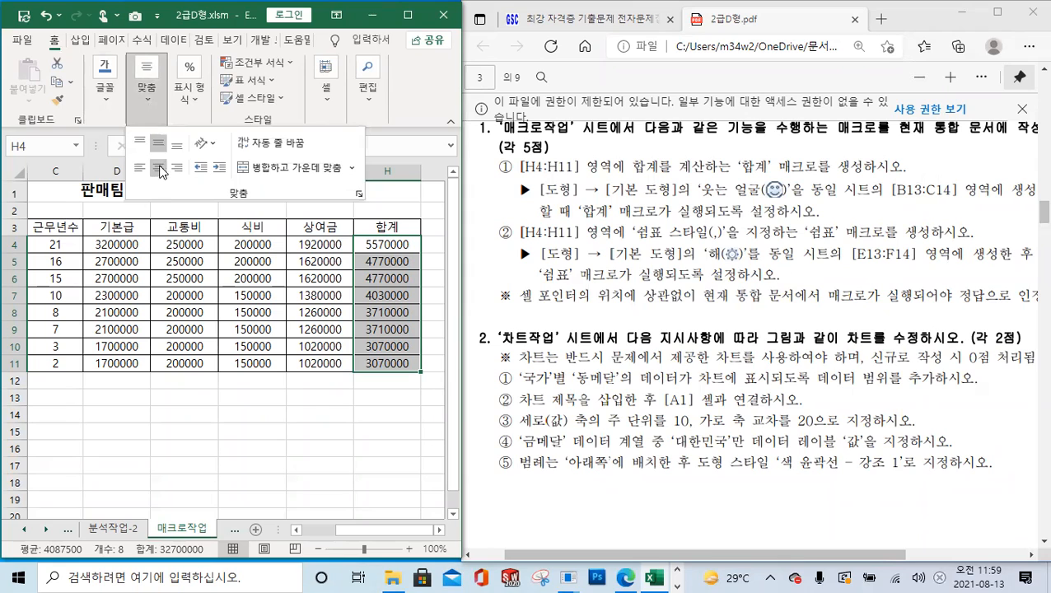
{"action": "left_click", "coordinate": [402, 245]}
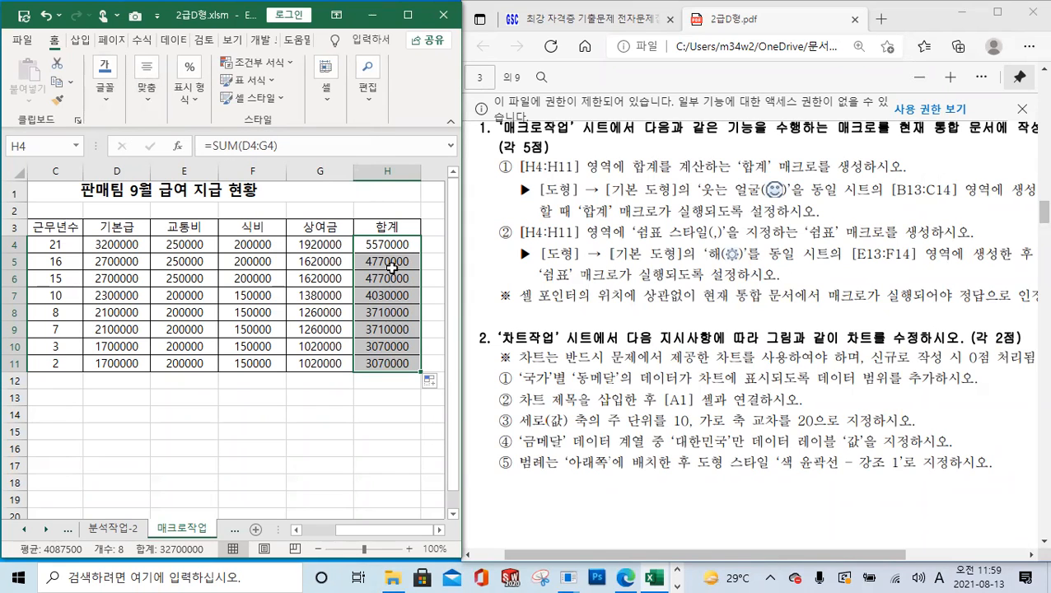
{"action": "left_click", "coordinate": [398, 363]}
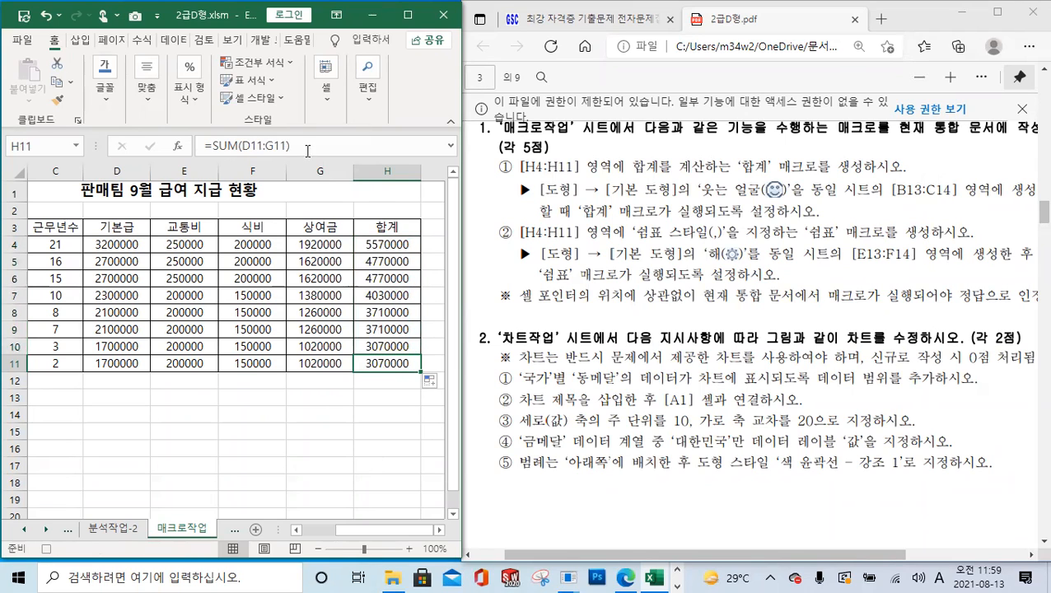
{"action": "left_click", "coordinate": [262, 41]}
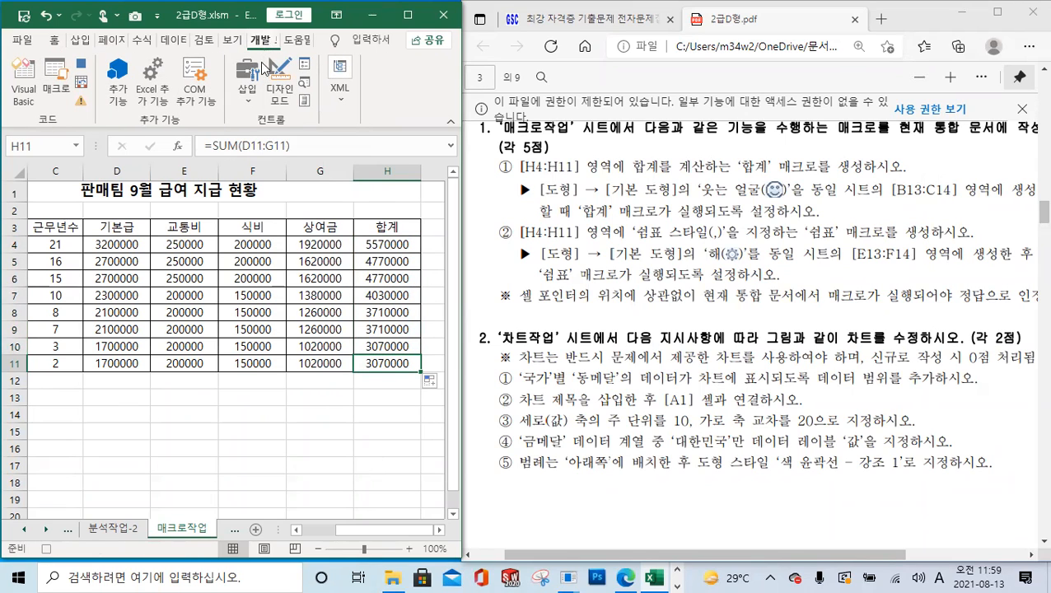
{"action": "left_click", "coordinate": [80, 66]}
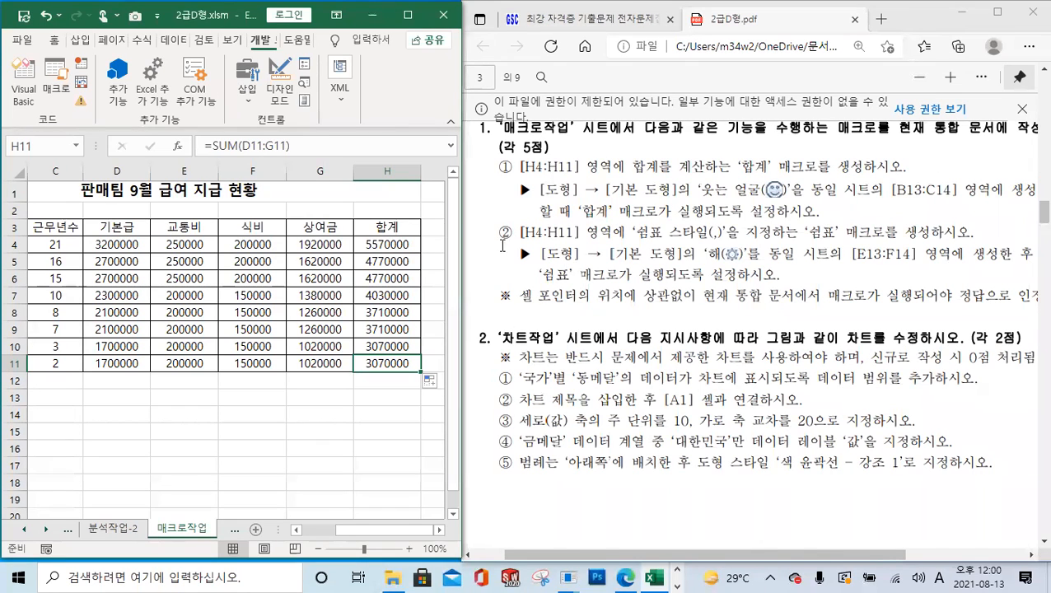
- Record a second macro named 쉼표, stored in the current workbook
{"action": "left_click", "coordinate": [80, 70]}
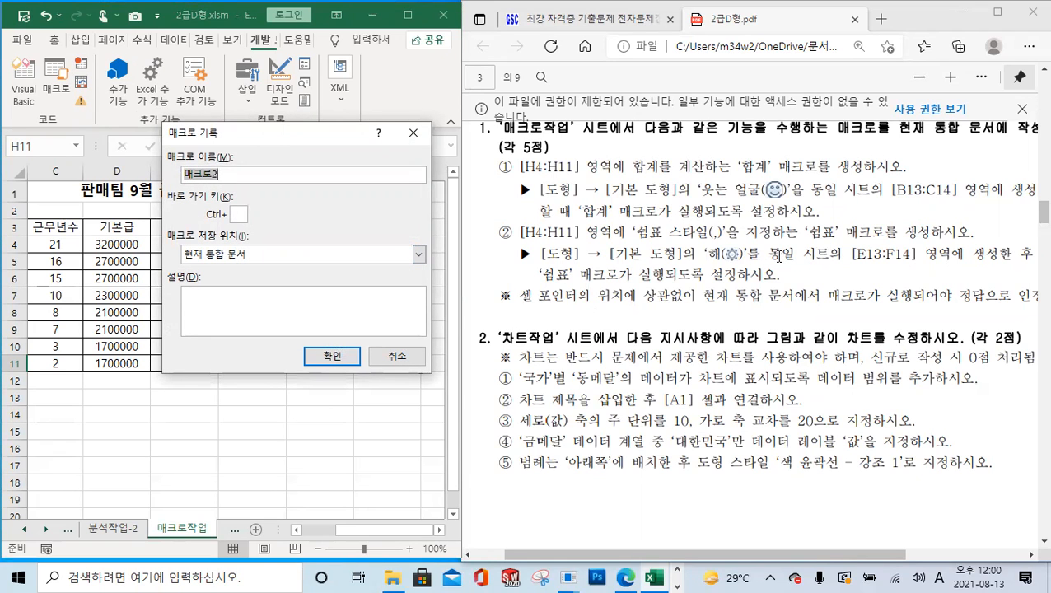
{"action": "type", "text": "tnla"}
{"action": "key", "text": "BackSpace"}
{"action": "key", "text": "BackSpace"}
{"action": "key", "text": "BackSpace"}
{"action": "key", "text": "BackSpace"}
{"action": "type", "text": "쉼표"}
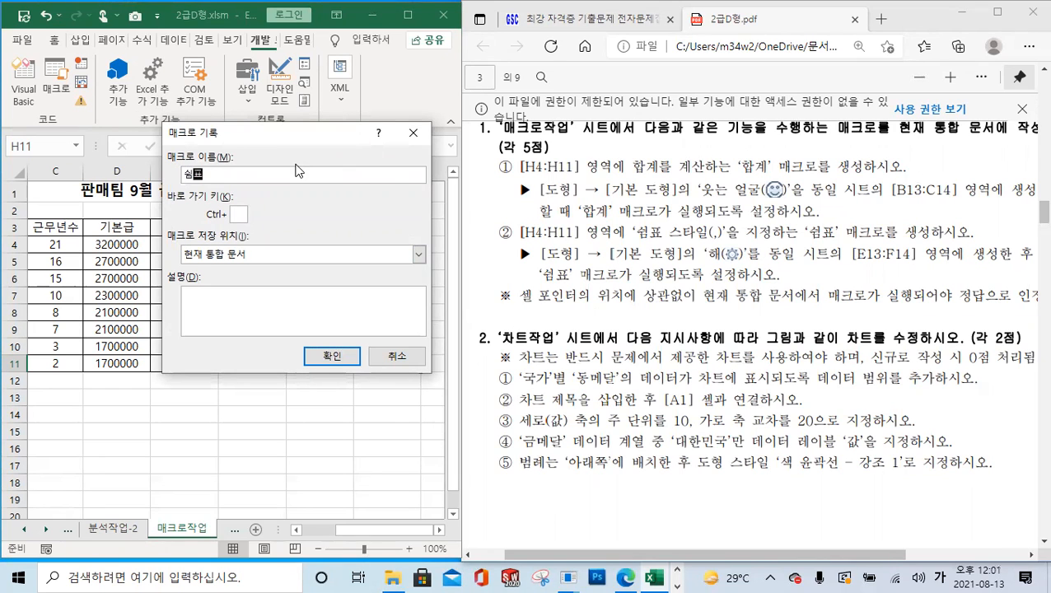
{"action": "left_click", "coordinate": [331, 355]}
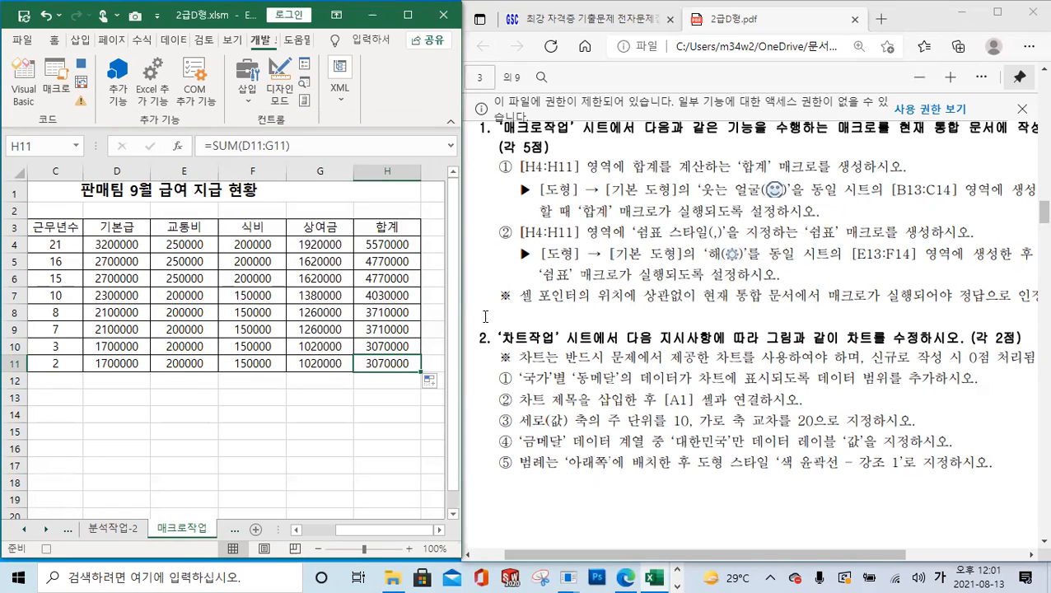
- Apply Comma Style to totals H4:H11 so they read 5,570,000 down to 3,070,000
{"action": "left_click", "coordinate": [379, 246]}
{"action": "left_click_drag", "start_coordinate": [380, 246], "coordinate": [380, 363]}
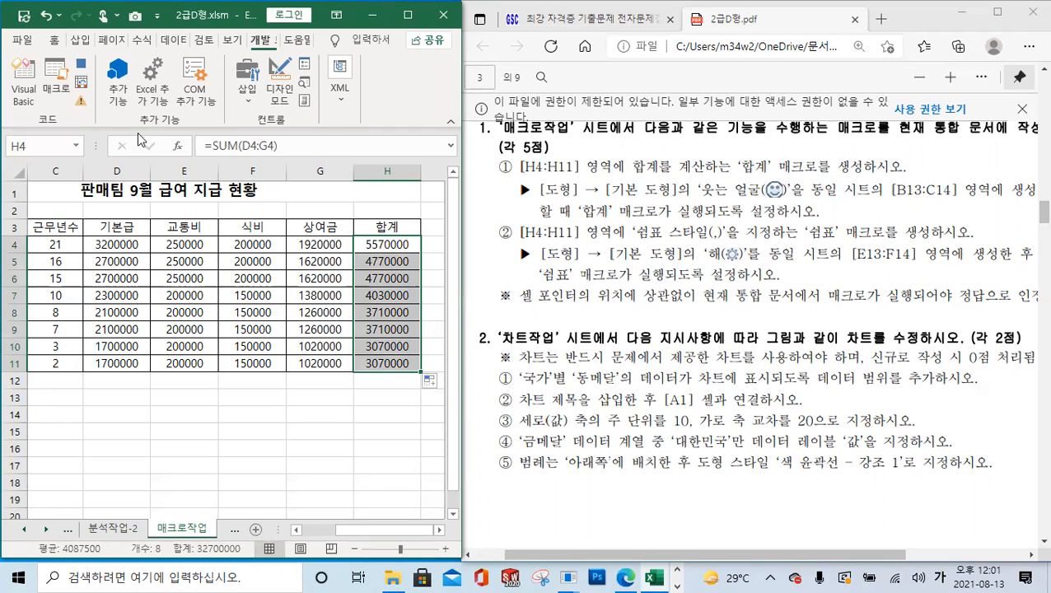
{"action": "left_click", "coordinate": [53, 39]}
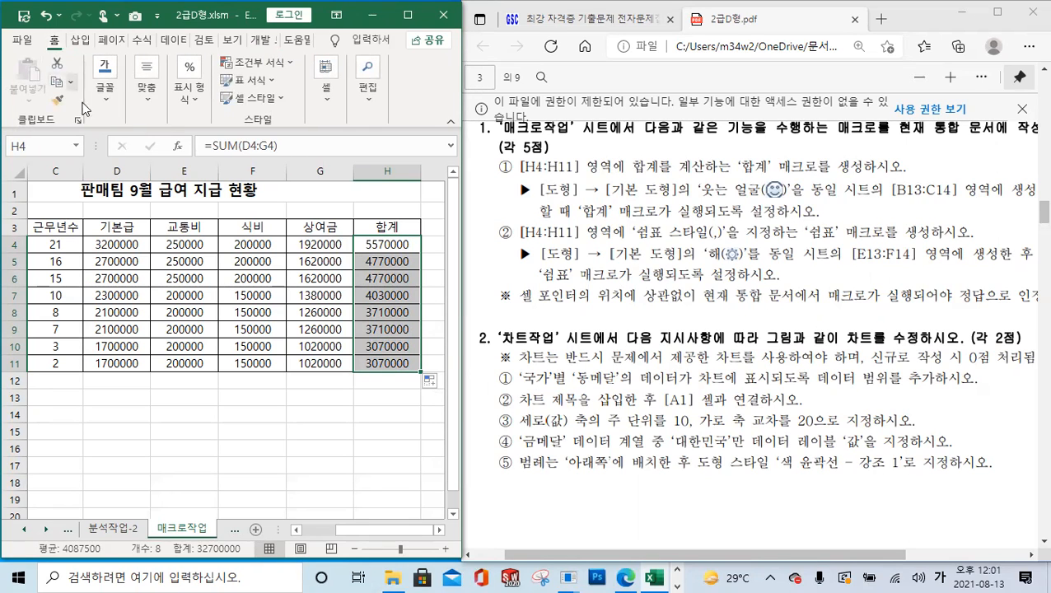
{"action": "left_click", "coordinate": [192, 101]}
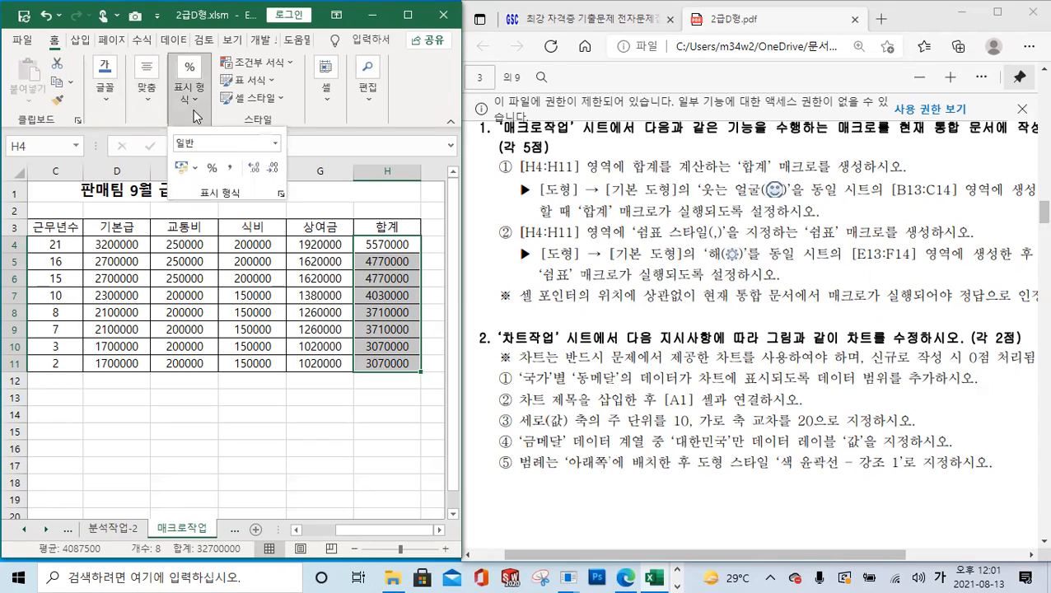
{"action": "left_click", "coordinate": [231, 169]}
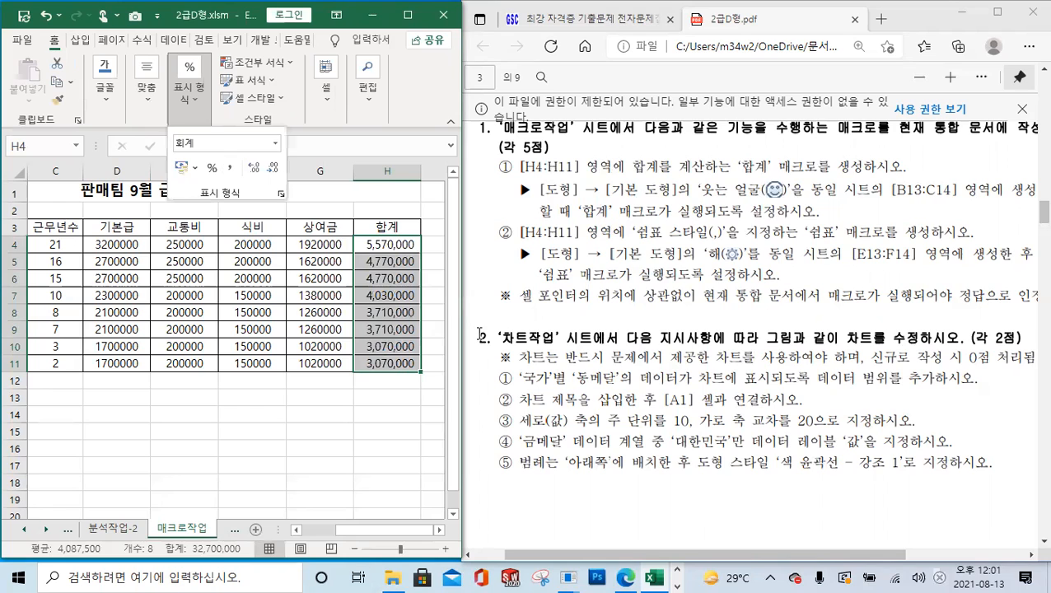
{"action": "left_click", "coordinate": [396, 366]}
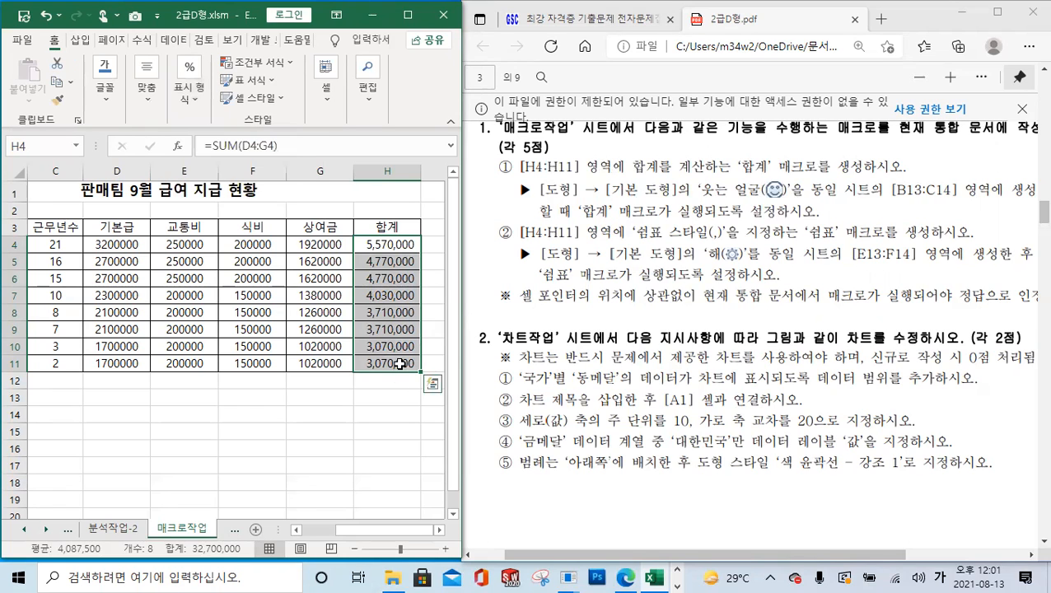
- Select H11 and stop recording the 쉼표 macro
{"action": "left_click", "coordinate": [400, 363]}
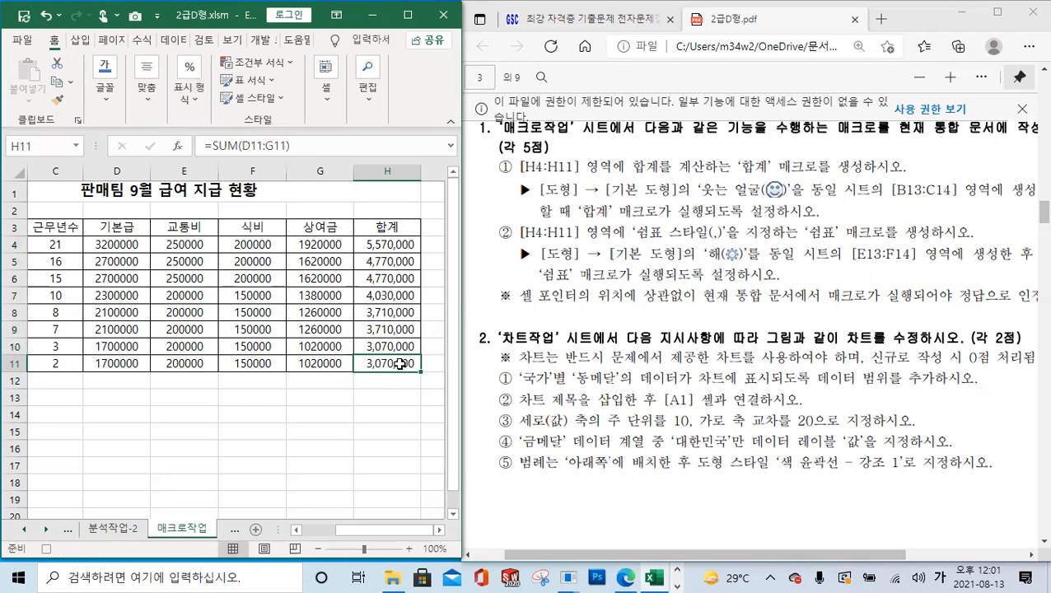
{"action": "left_click", "coordinate": [262, 39]}
{"action": "left_click", "coordinate": [82, 66]}
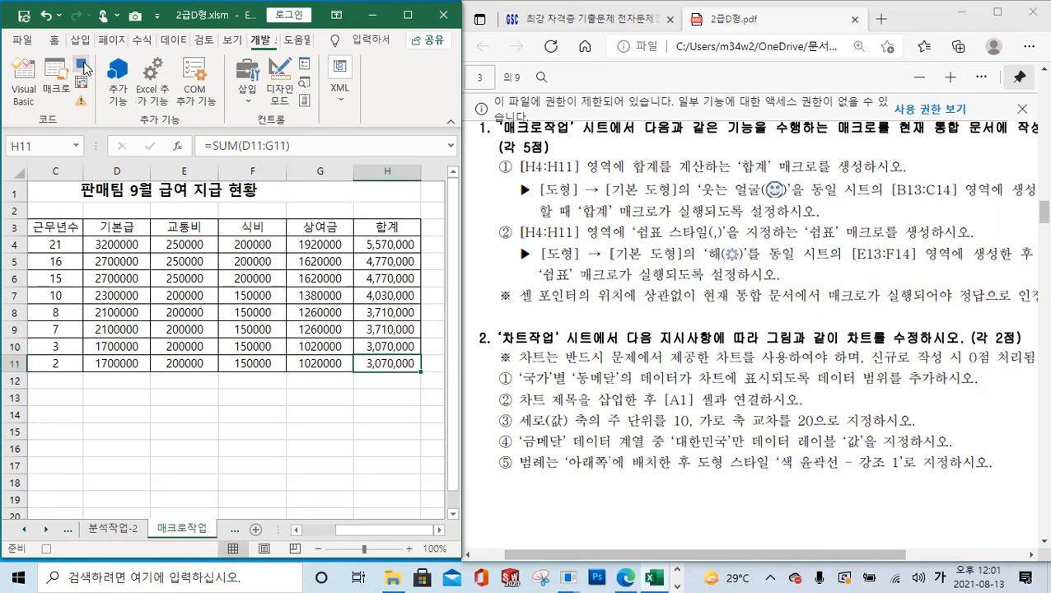
- Draw a Form Controls button snapped over B13:C14 and assign it the 합계 macro
{"action": "left_click", "coordinate": [288, 404]}
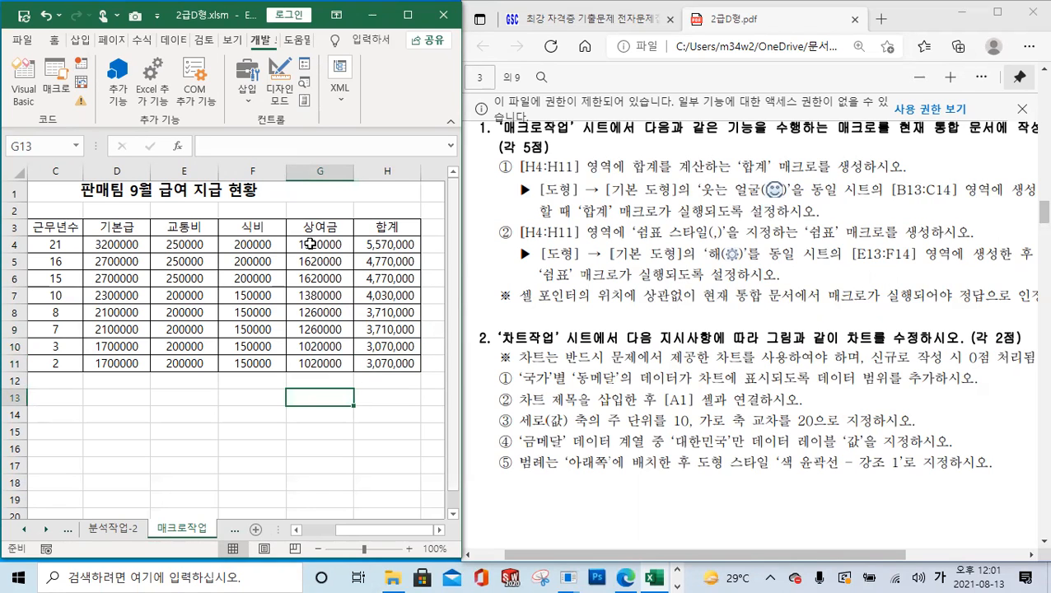
{"action": "left_click_drag", "start_coordinate": [106, 432], "coordinate": [5, 422]}
{"action": "left_click", "coordinate": [115, 399]}
{"action": "left_click_drag", "start_coordinate": [120, 400], "coordinate": [152, 414]}
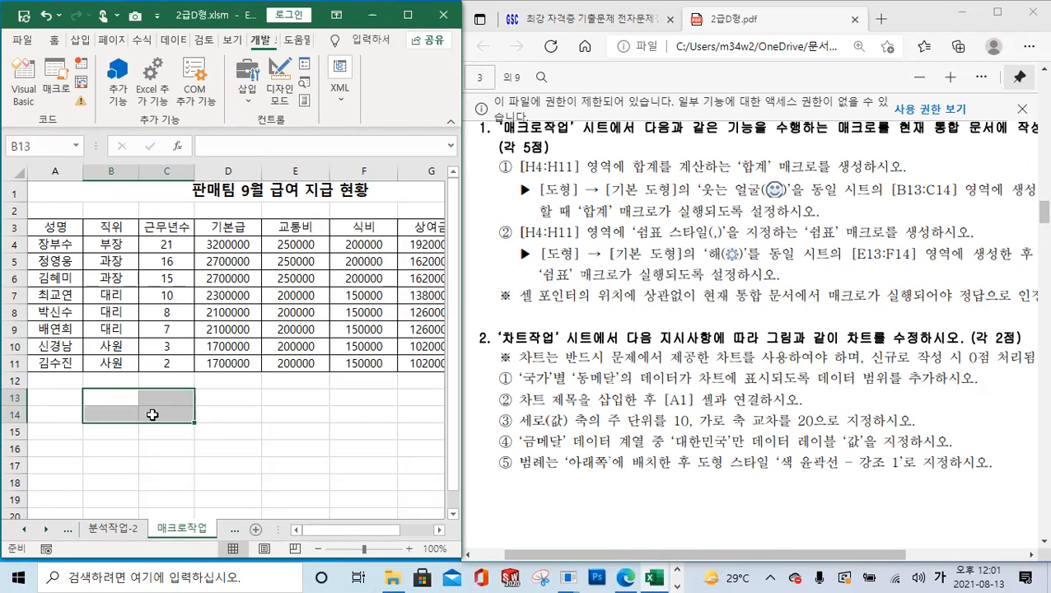
{"action": "left_click", "coordinate": [247, 92]}
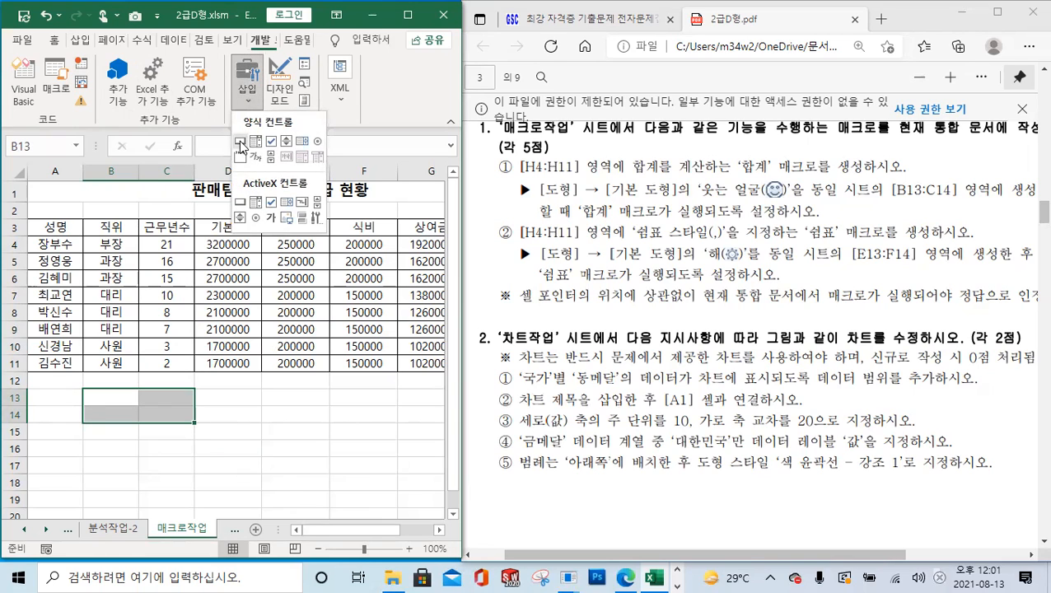
{"action": "left_click", "coordinate": [240, 143]}
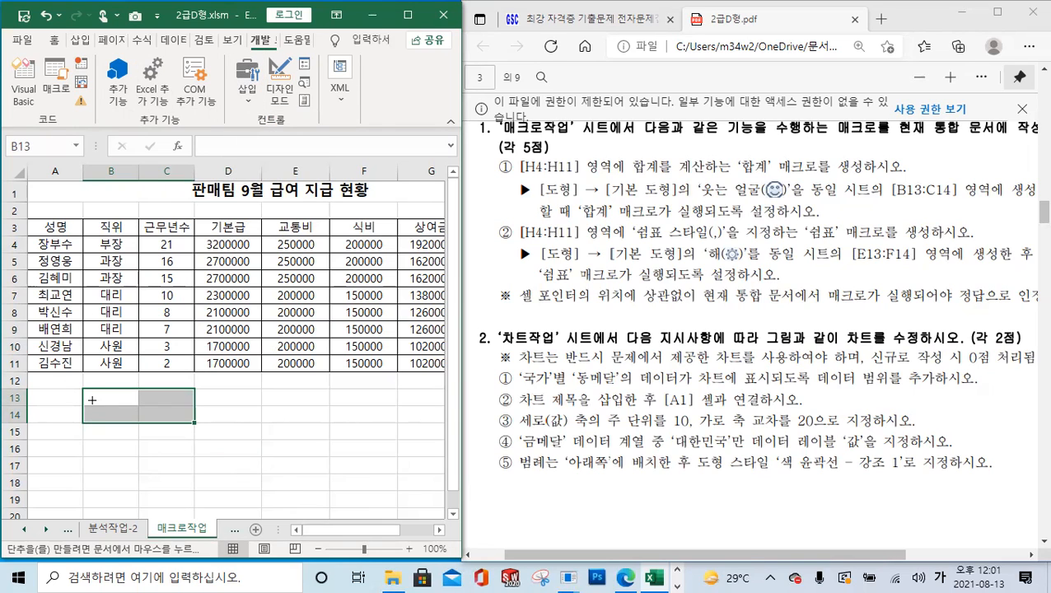
{"action": "key", "text": "alt"}
{"action": "left_click_drag", "start_coordinate": [86, 391], "coordinate": [194, 423]}
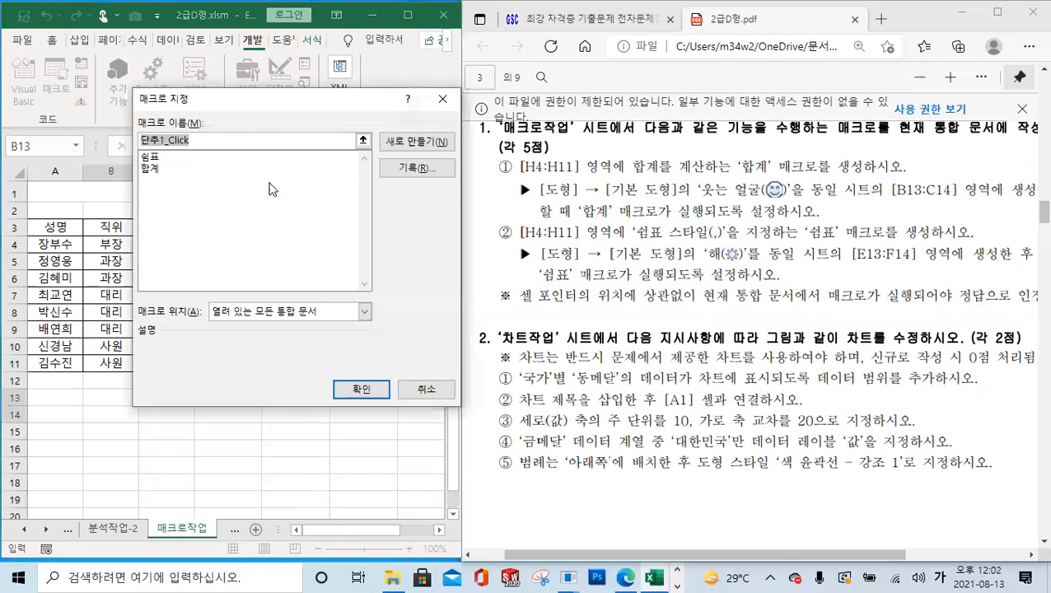
{"action": "left_click", "coordinate": [158, 168]}
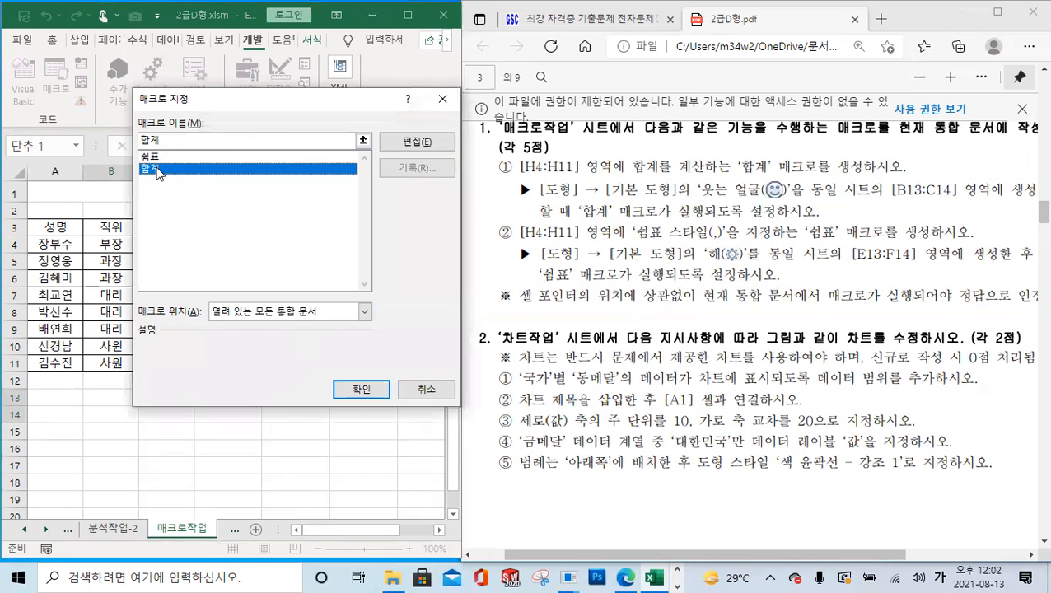
{"action": "left_click", "coordinate": [362, 389]}
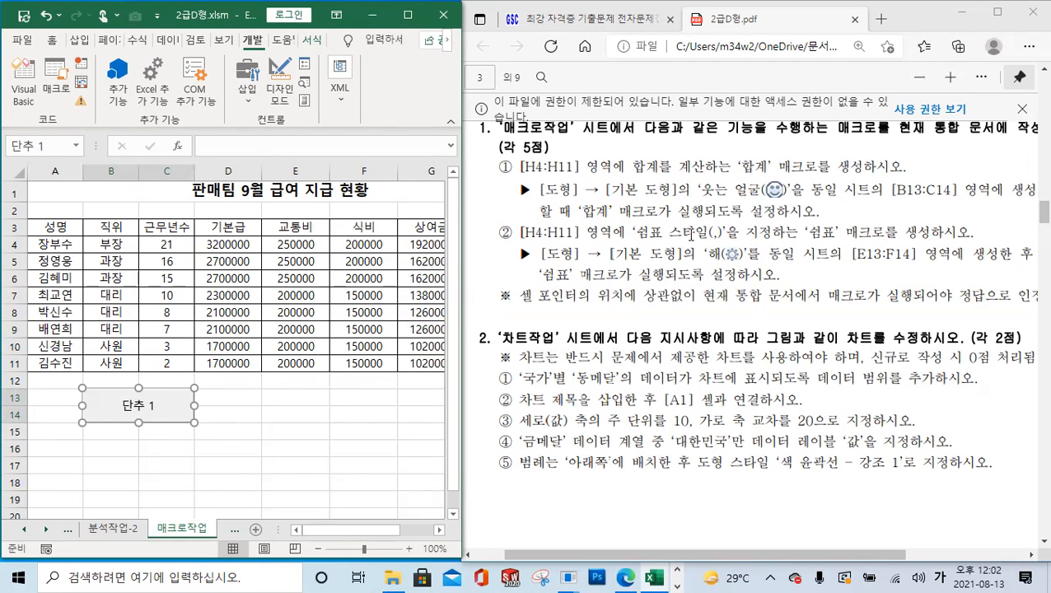
- Change the button's caption from 단추 1 to 합계
{"action": "mouse_move", "coordinate": [855, 558]}
{"action": "left_mouse_down"}
{"action": "mouse_move", "coordinate": [973, 553]}
{"action": "mouse_move", "coordinate": [875, 554]}
{"action": "left_mouse_up"}
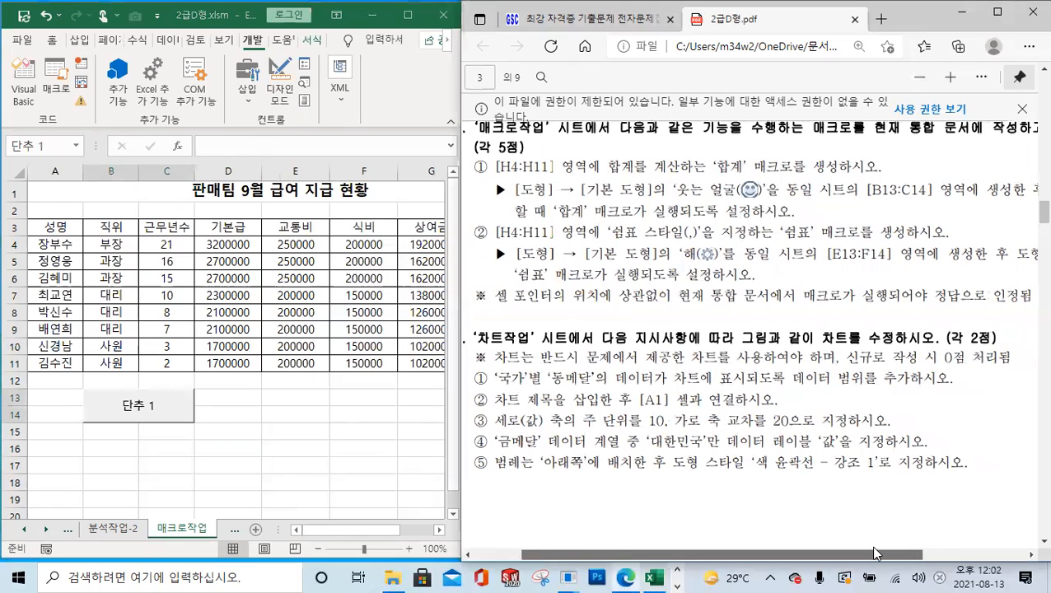
{"action": "left_click_drag", "start_coordinate": [876, 554], "coordinate": [866, 554]}
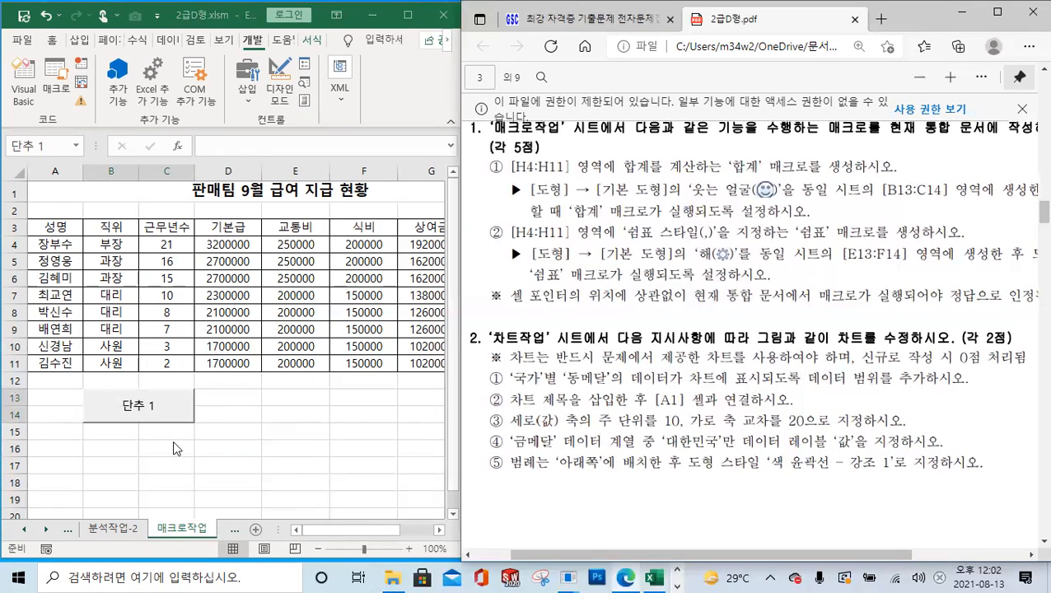
{"action": "left_click", "coordinate": [137, 406]}
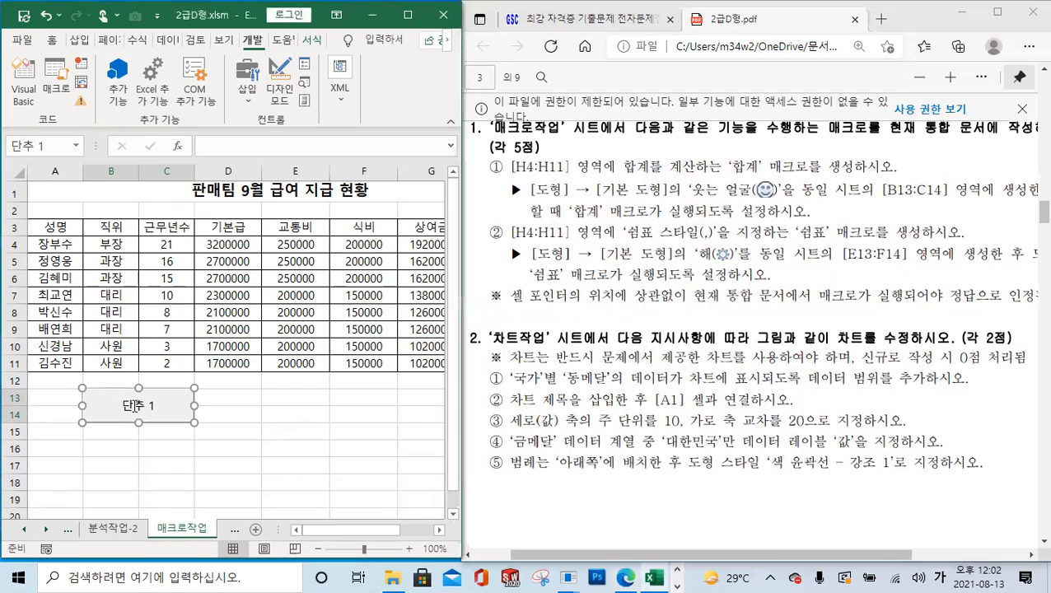
{"action": "left_click", "coordinate": [134, 405]}
{"action": "left_click_drag", "start_coordinate": [126, 405], "coordinate": [156, 408]}
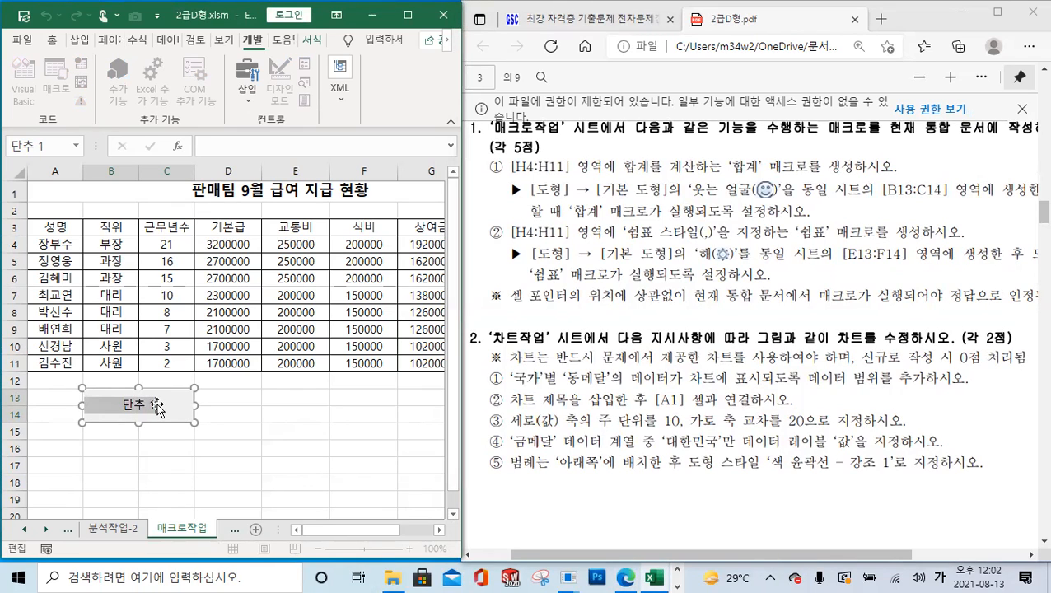
{"action": "type", "text": "합ㄱ"}
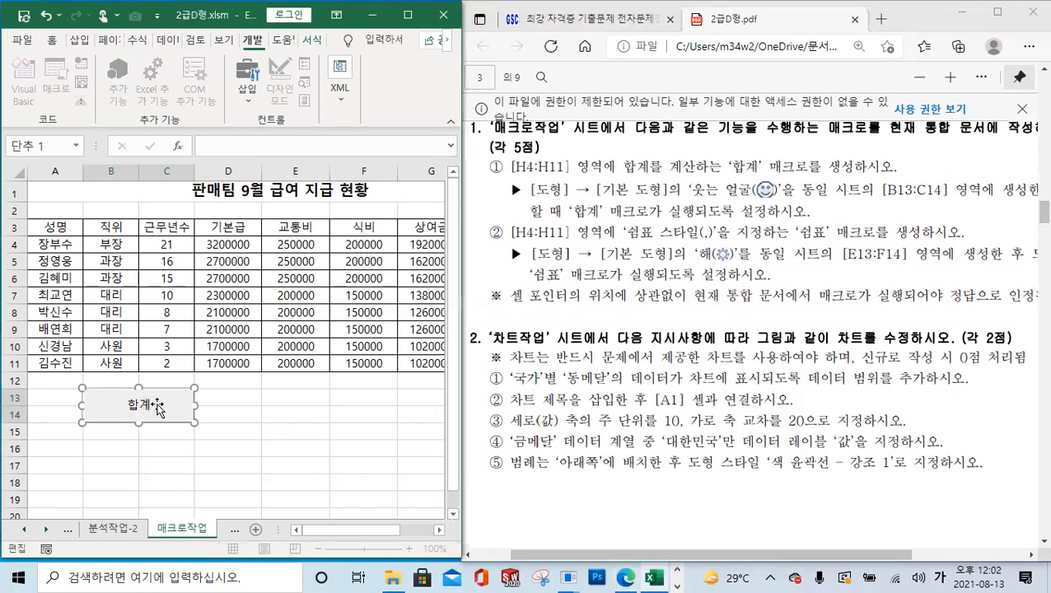
{"action": "left_click", "coordinate": [275, 429]}
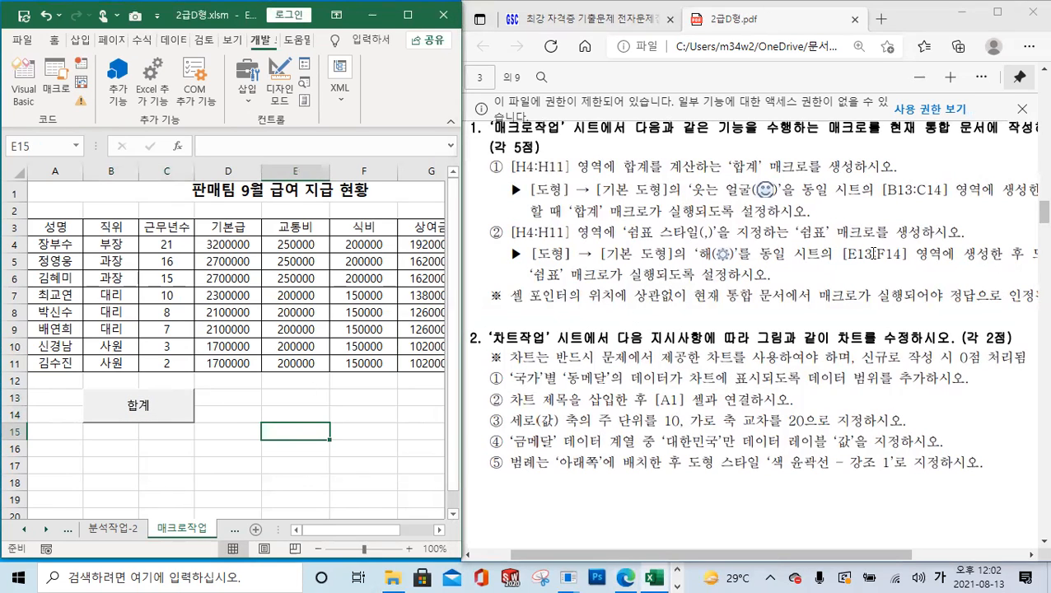
{"action": "left_click_drag", "start_coordinate": [297, 401], "coordinate": [352, 419]}
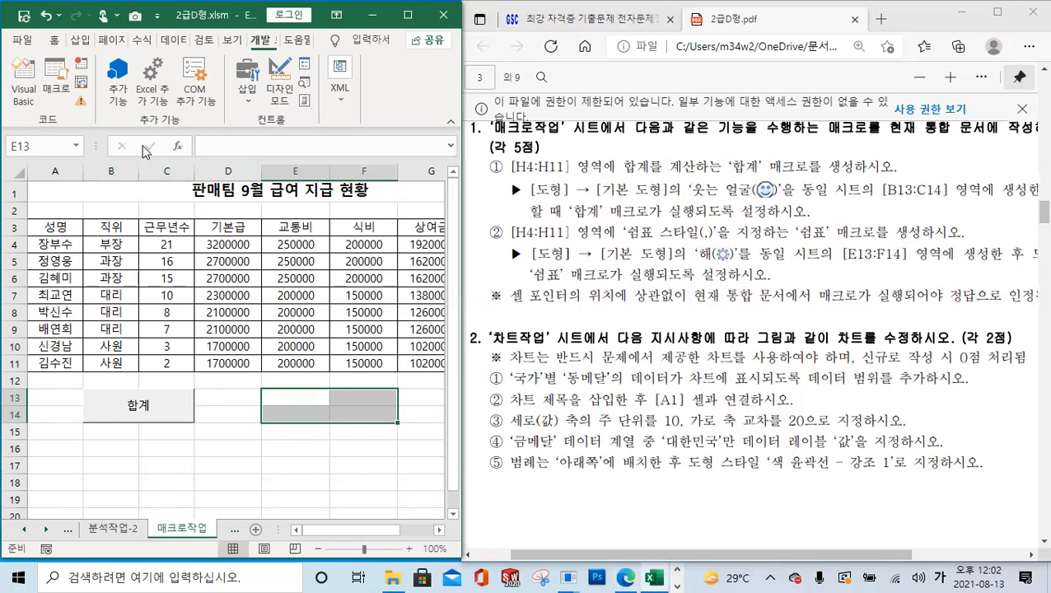
- Draw a sun shape from Insert > Shapes over cells E13:F14
{"action": "left_click", "coordinate": [81, 41]}
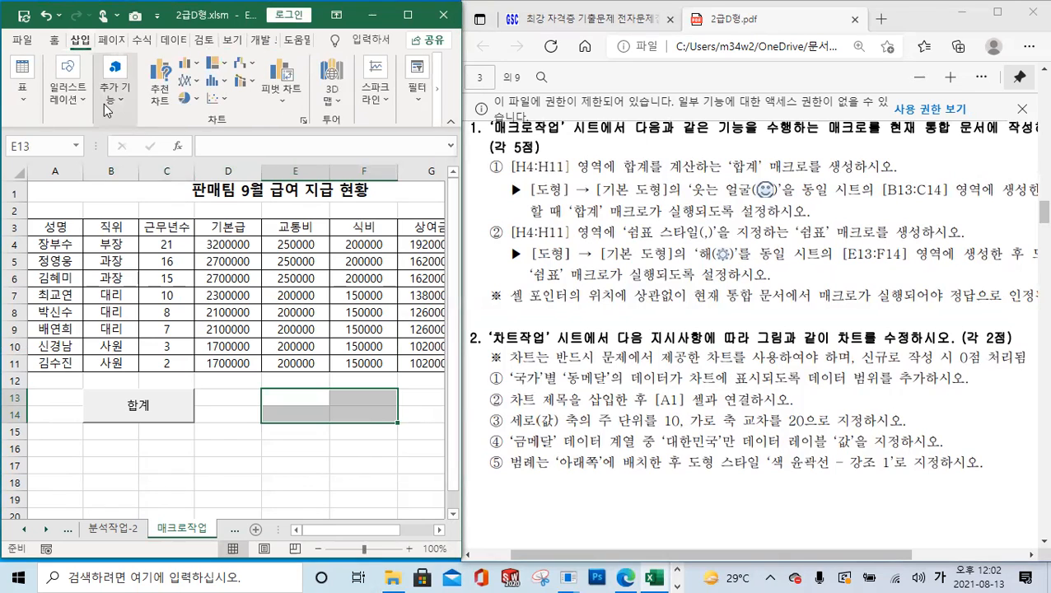
{"action": "left_click", "coordinate": [73, 92]}
{"action": "left_click", "coordinate": [96, 165]}
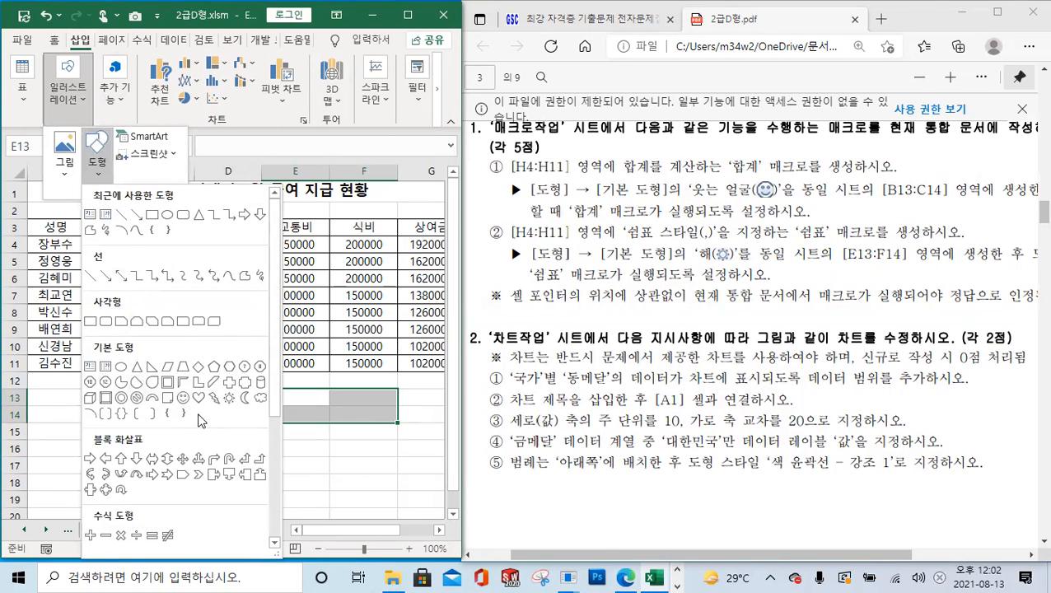
{"action": "left_click", "coordinate": [229, 399]}
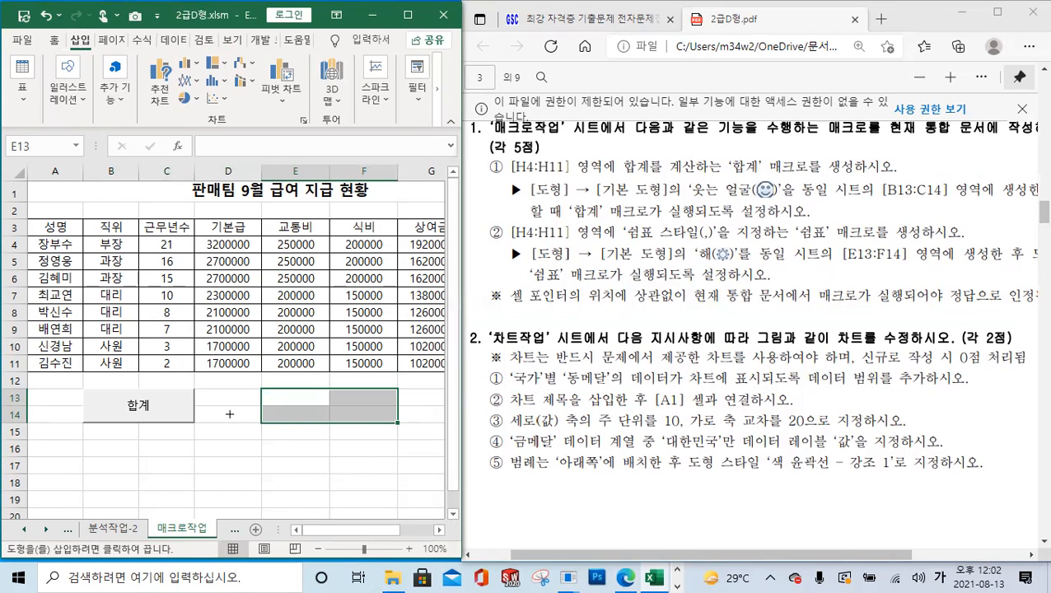
{"action": "left_click_drag", "start_coordinate": [265, 391], "coordinate": [387, 421]}
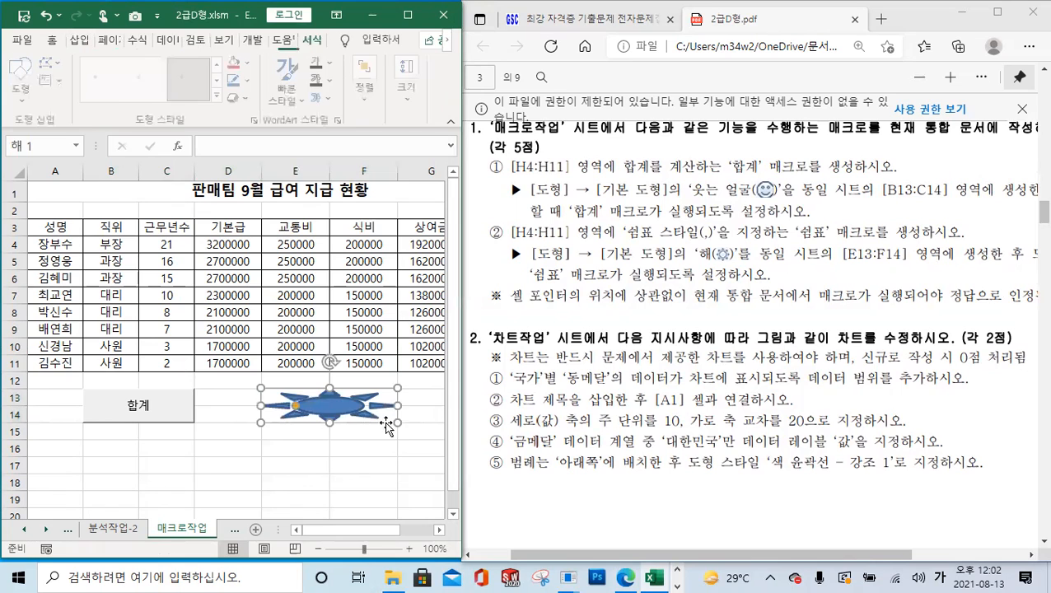
- Assign the 쉼표 macro to the sun shape via 매크로 지정
{"action": "right_click", "coordinate": [331, 412]}
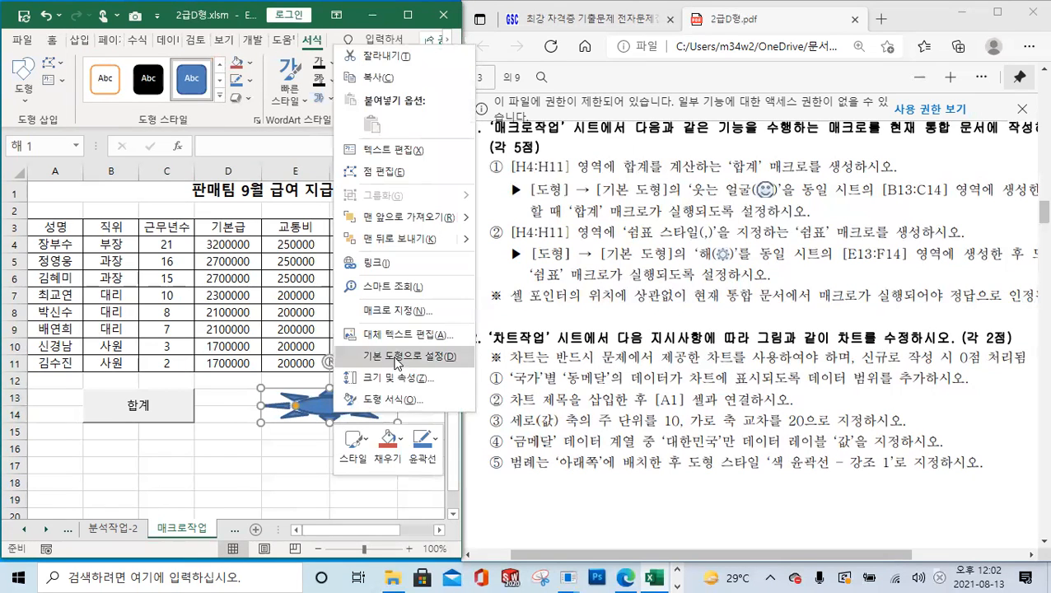
{"action": "left_click", "coordinate": [410, 314]}
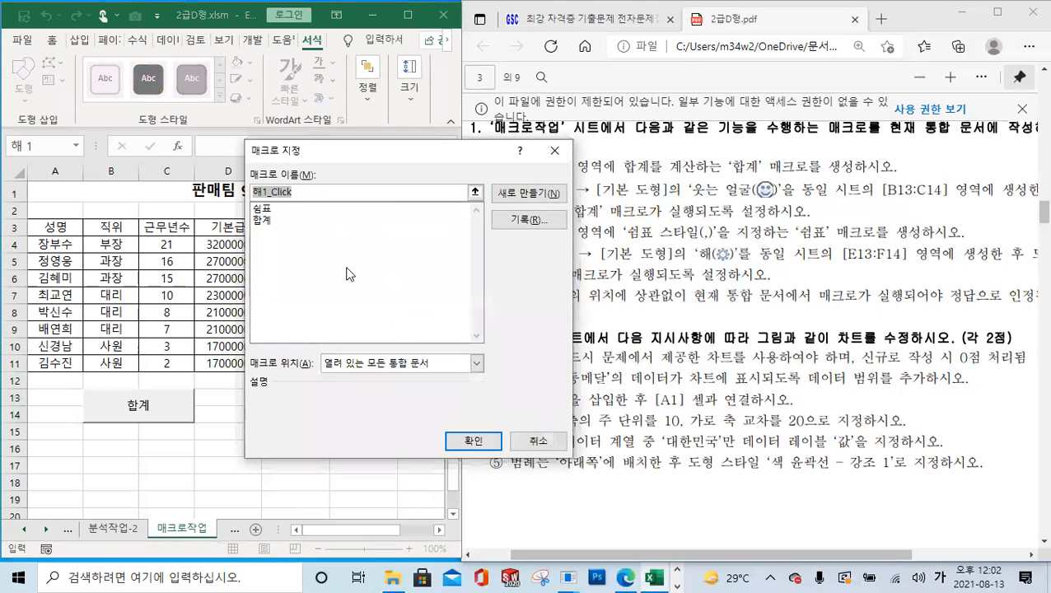
{"action": "left_click", "coordinate": [269, 209]}
{"action": "left_click", "coordinate": [472, 441]}
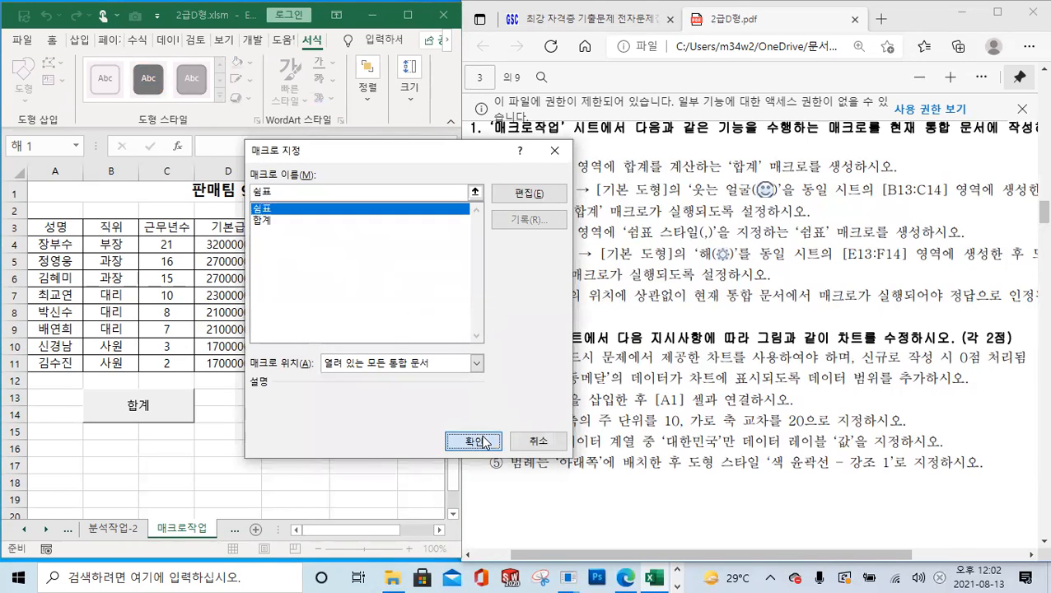
{"action": "left_click", "coordinate": [239, 467]}
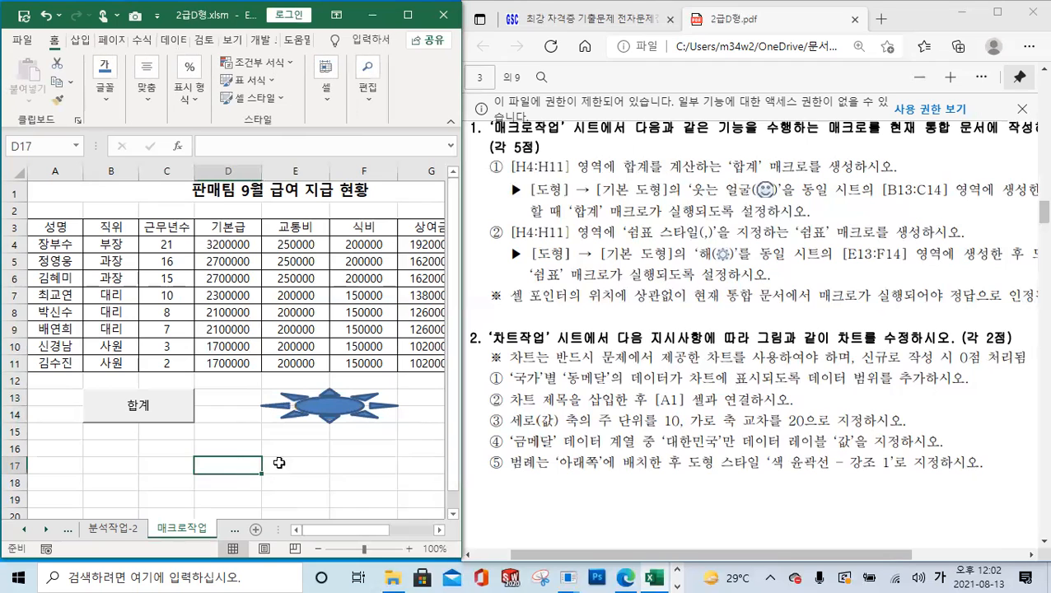
- Reset the totals in H4:H11 to the 일반 (General) number format
{"action": "left_click", "coordinate": [314, 453]}
{"action": "left_click_drag", "start_coordinate": [349, 532], "coordinate": [392, 532]}
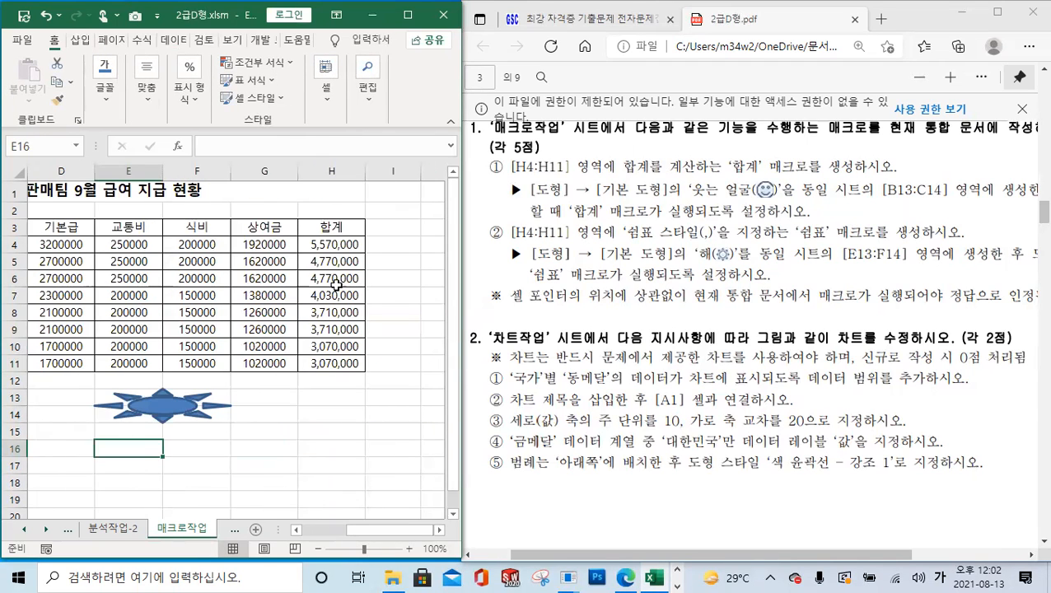
{"action": "left_click_drag", "start_coordinate": [332, 241], "coordinate": [341, 364]}
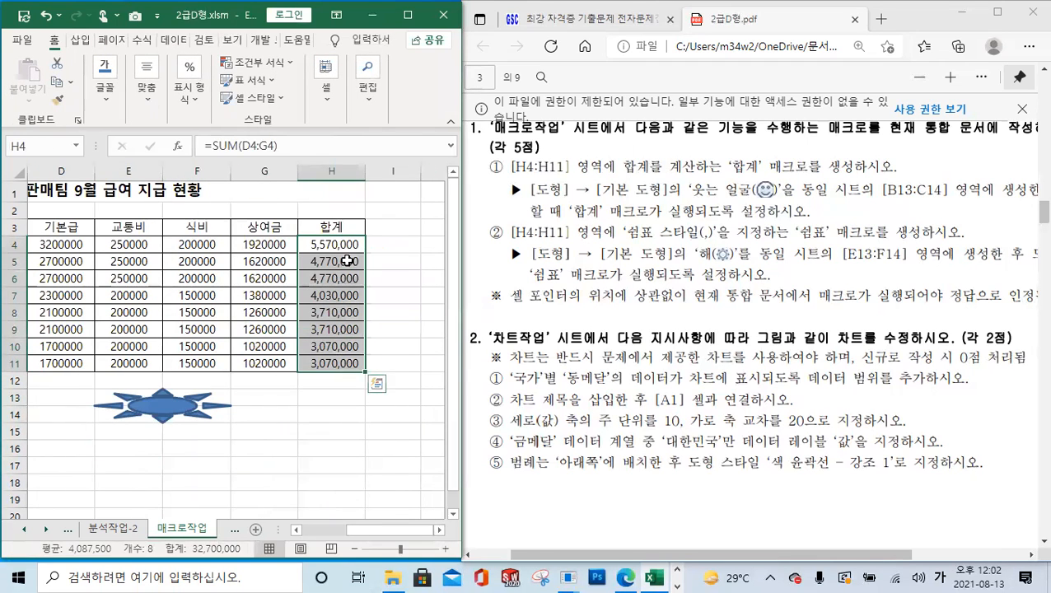
{"action": "left_click", "coordinate": [190, 115]}
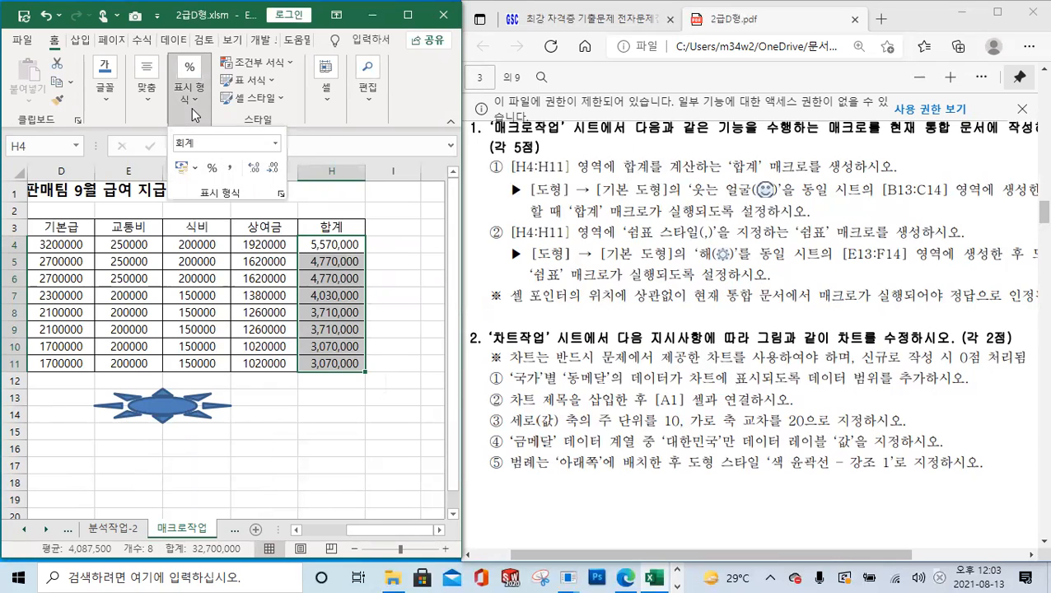
{"action": "left_click", "coordinate": [275, 145]}
{"action": "left_click", "coordinate": [262, 173]}
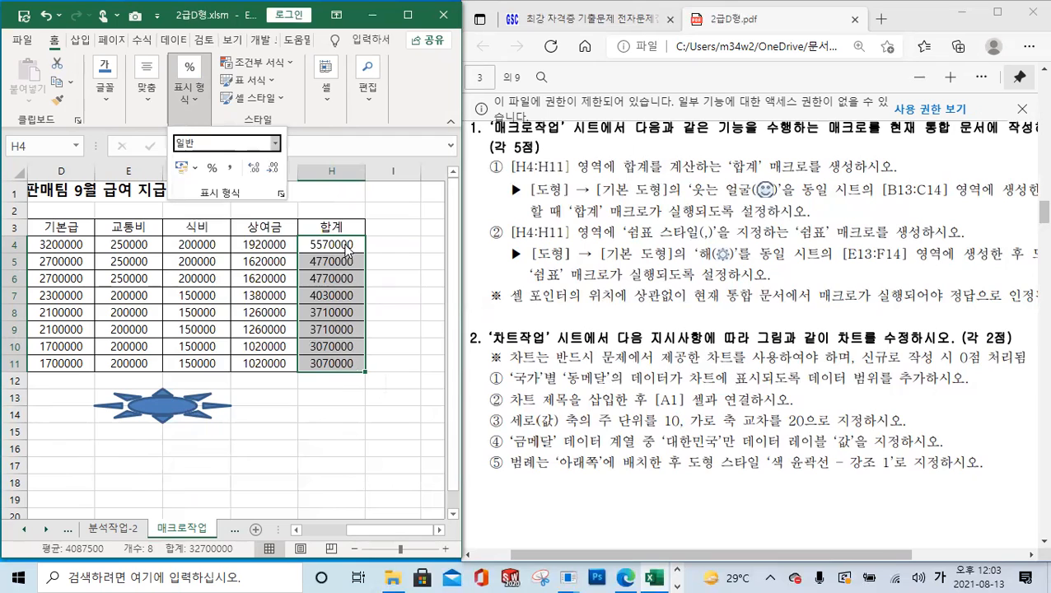
{"action": "left_click", "coordinate": [334, 381]}
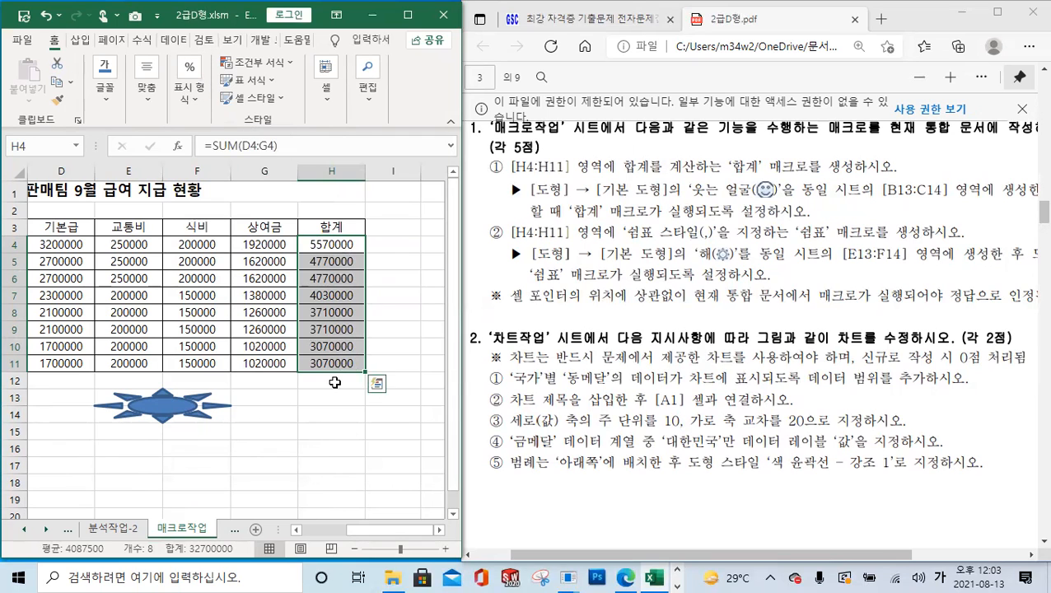
{"action": "left_click", "coordinate": [335, 382]}
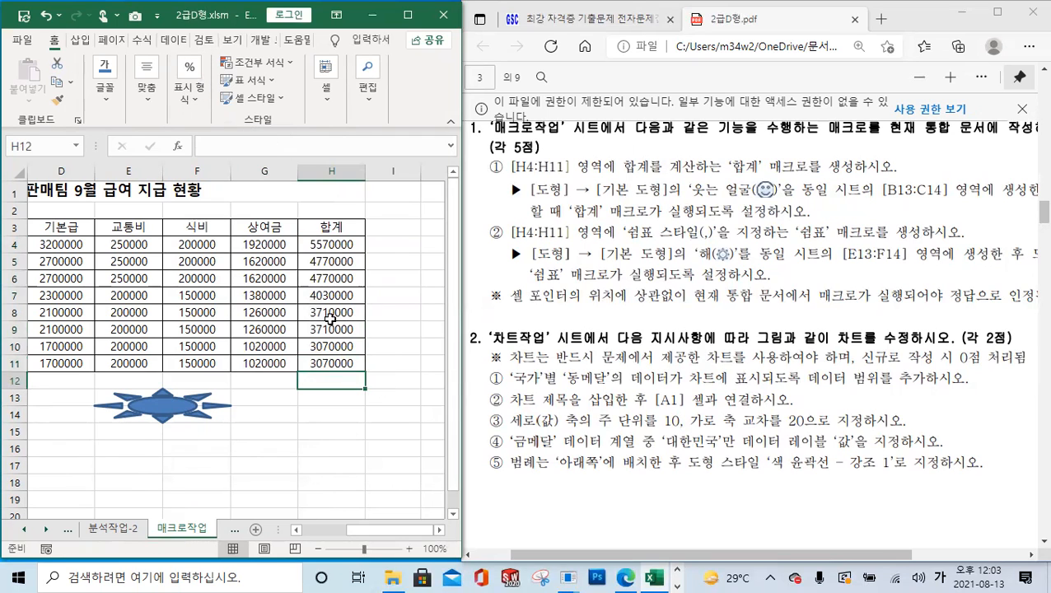
- Delete the sums from H4:H11
{"action": "left_click_drag", "start_coordinate": [343, 243], "coordinate": [347, 368]}
{"action": "key", "text": "Delete"}
{"action": "left_click", "coordinate": [331, 434]}
{"action": "left_click_drag", "start_coordinate": [368, 531], "coordinate": [305, 535]}
{"action": "left_click", "coordinate": [225, 465]}
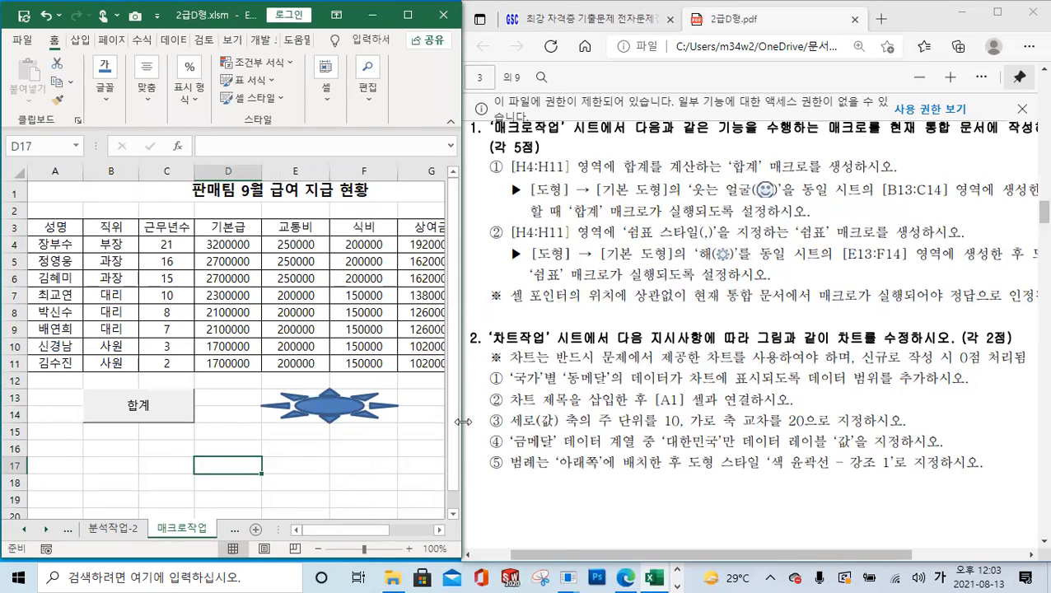
- Run the 합계 and 쉼표 macros to refill H4:H11 as comma-formatted sums
{"action": "left_click_drag", "start_coordinate": [463, 422], "coordinate": [561, 412]}
{"action": "left_click", "coordinate": [162, 407]}
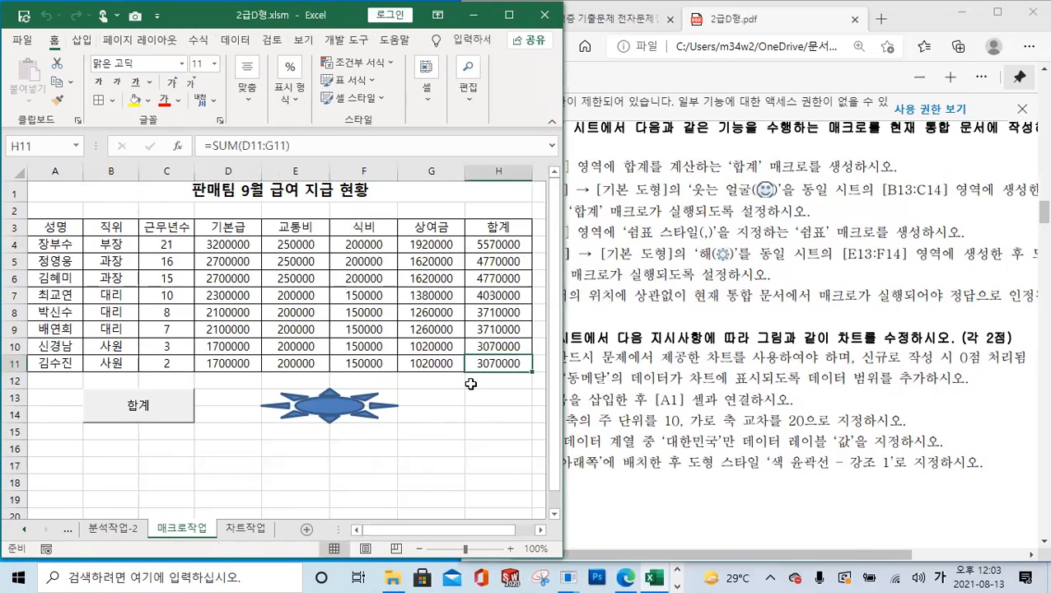
{"action": "left_click", "coordinate": [340, 409]}
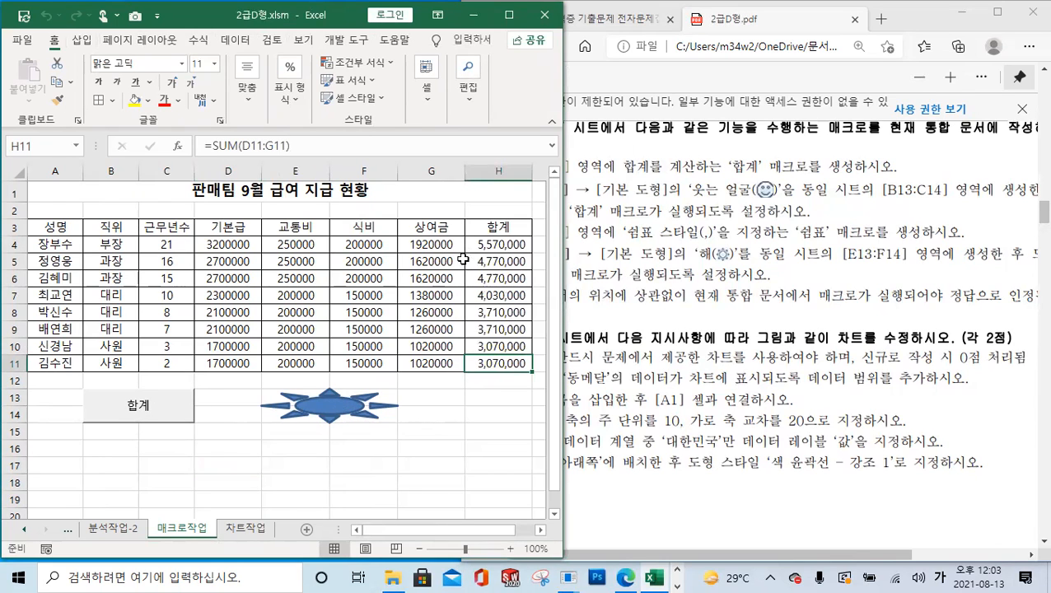
{"action": "left_click", "coordinate": [469, 452]}
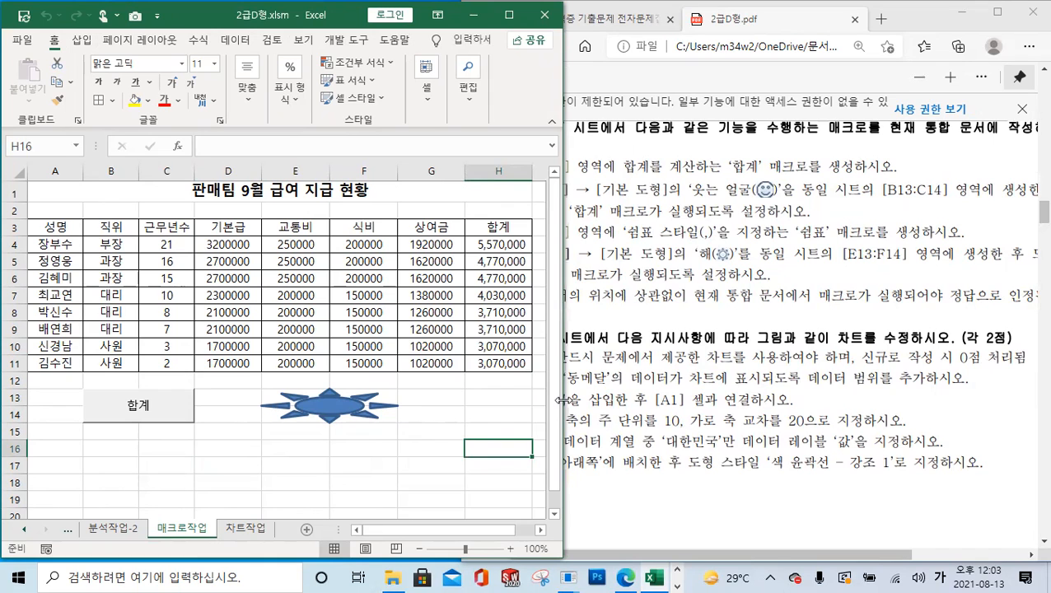
{"action": "left_click_drag", "start_coordinate": [563, 401], "coordinate": [462, 403]}
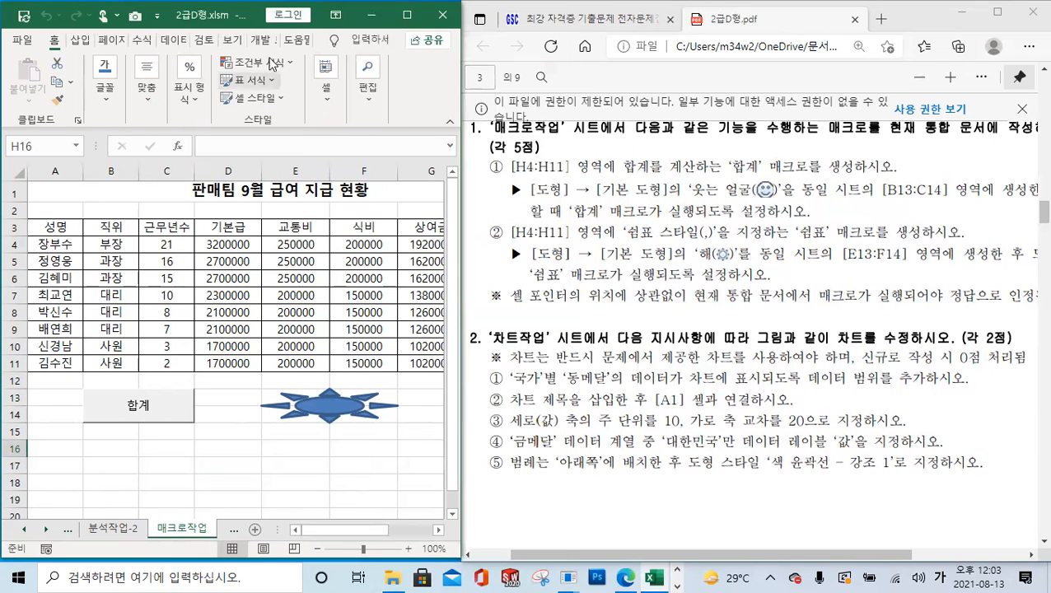
- Confirm macro security stays at 모든 매크로 제외(알림 표시) in the Trust Center
{"action": "left_click", "coordinate": [264, 41]}
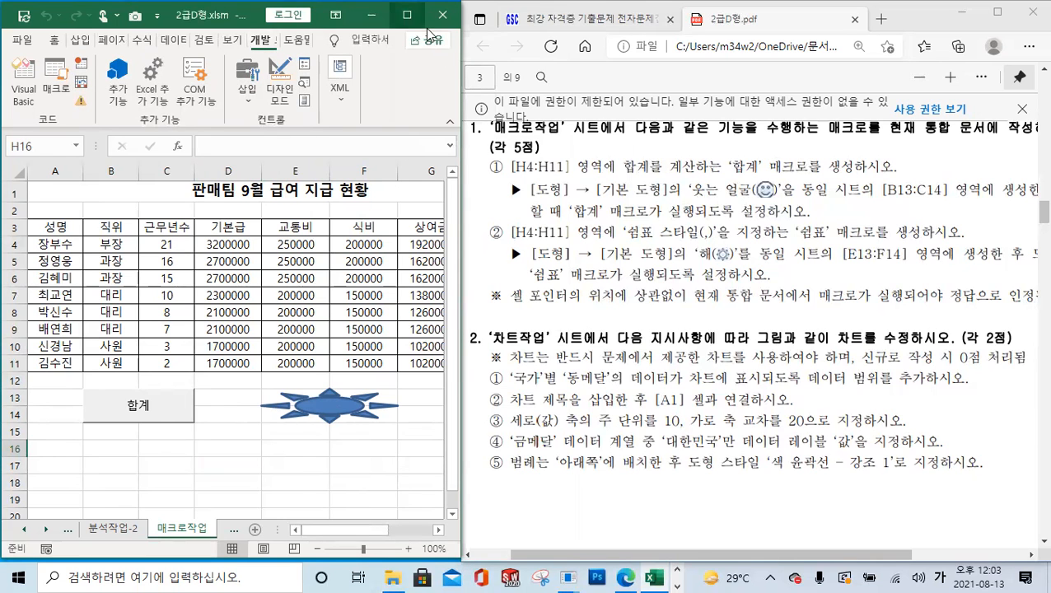
{"action": "left_click", "coordinate": [407, 14]}
{"action": "left_click", "coordinate": [117, 101]}
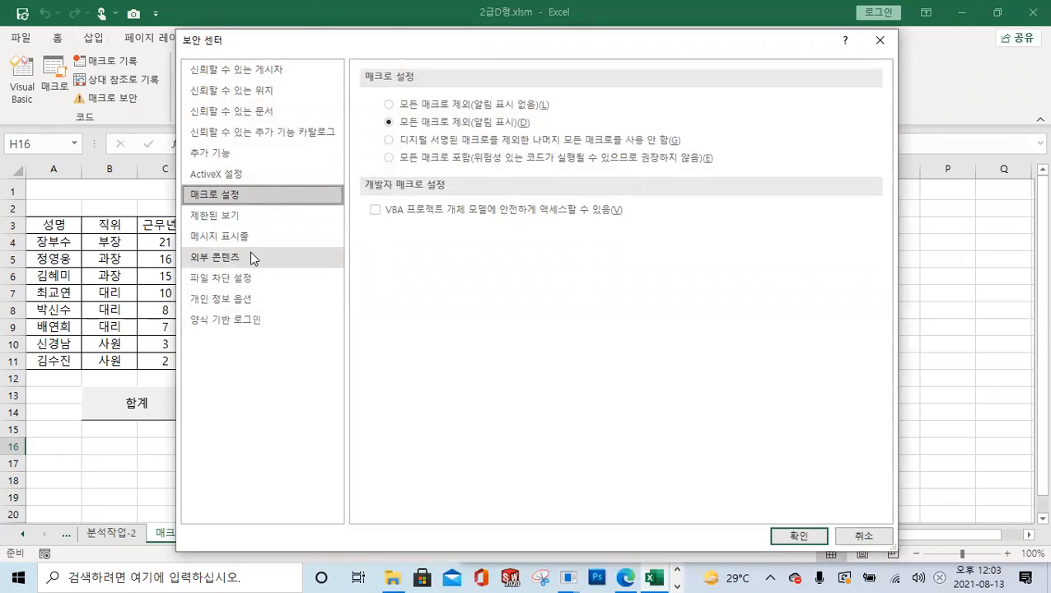
{"action": "key", "text": "ctrl"}
{"action": "key", "text": "ctrl"}
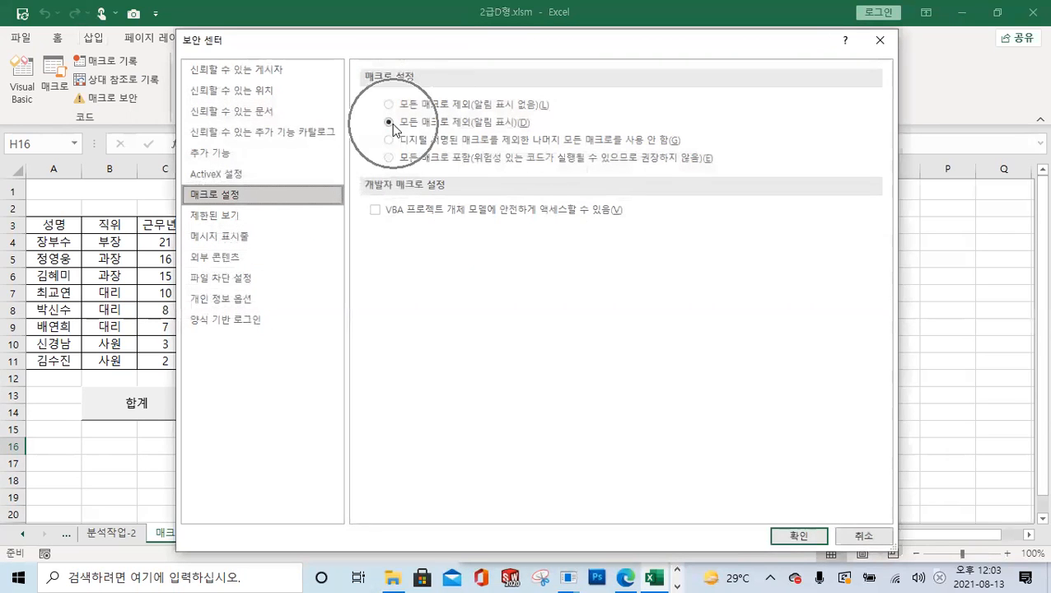
{"action": "left_click", "coordinate": [799, 536]}
{"action": "left_click", "coordinate": [997, 13]}
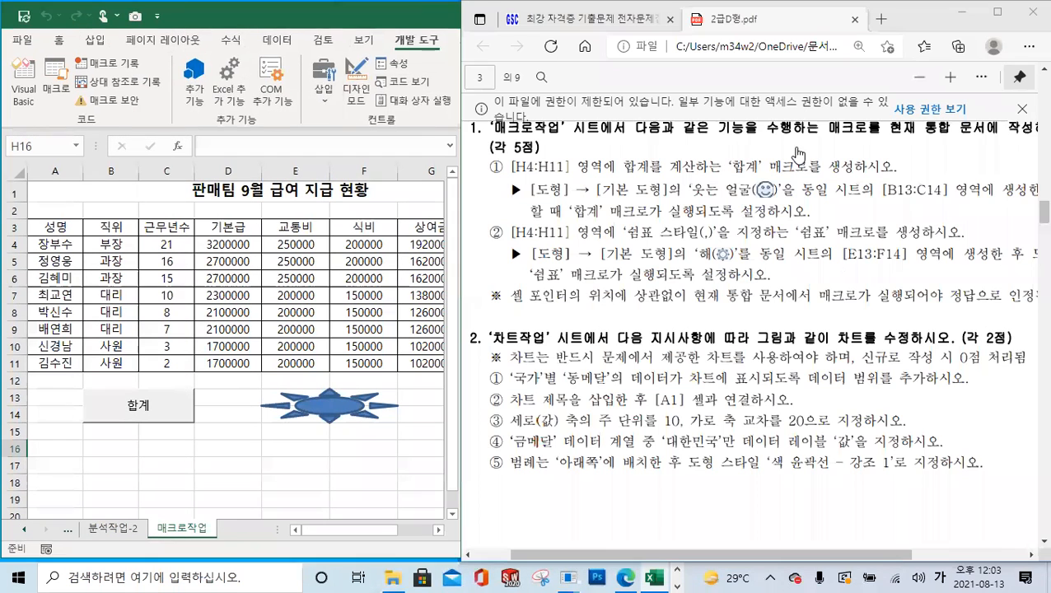
- Open the 차트작업 sheet showing the 올림픽 최종 순위 table and collapse the ribbon
{"action": "left_click", "coordinate": [257, 464]}
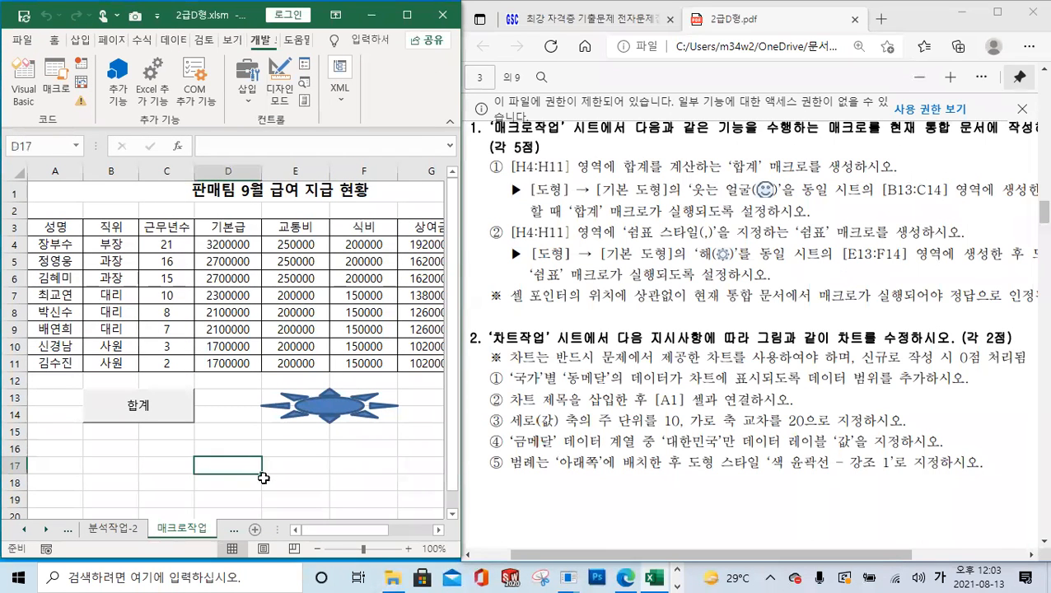
{"action": "left_click", "coordinate": [235, 530]}
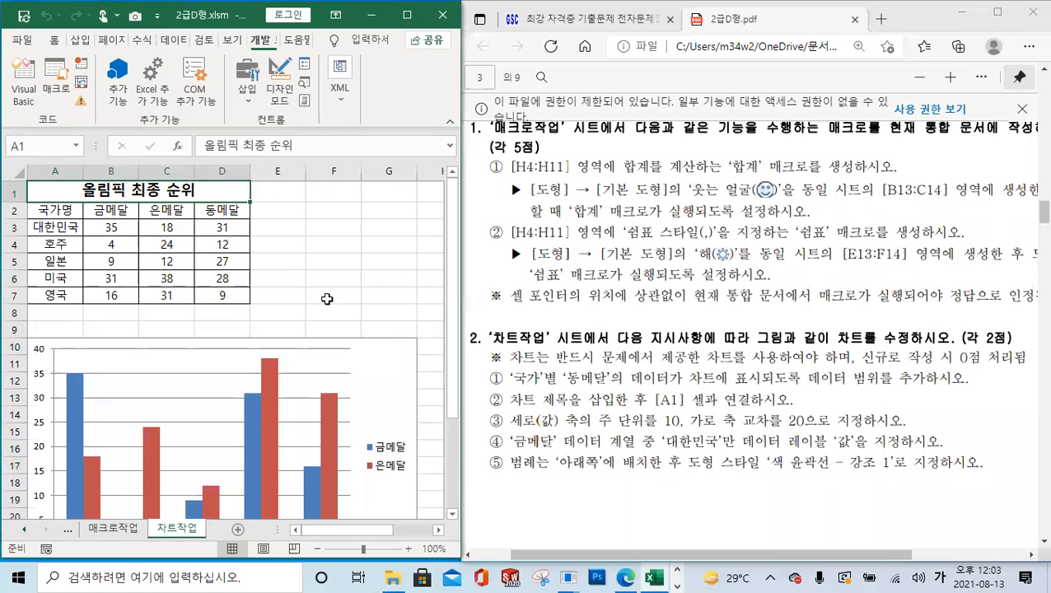
{"action": "scroll", "coordinate": [327, 299], "scroll_direction": "down", "scroll_amount": 2}
{"action": "scroll", "coordinate": [327, 305], "scroll_direction": "up", "scroll_amount": 2}
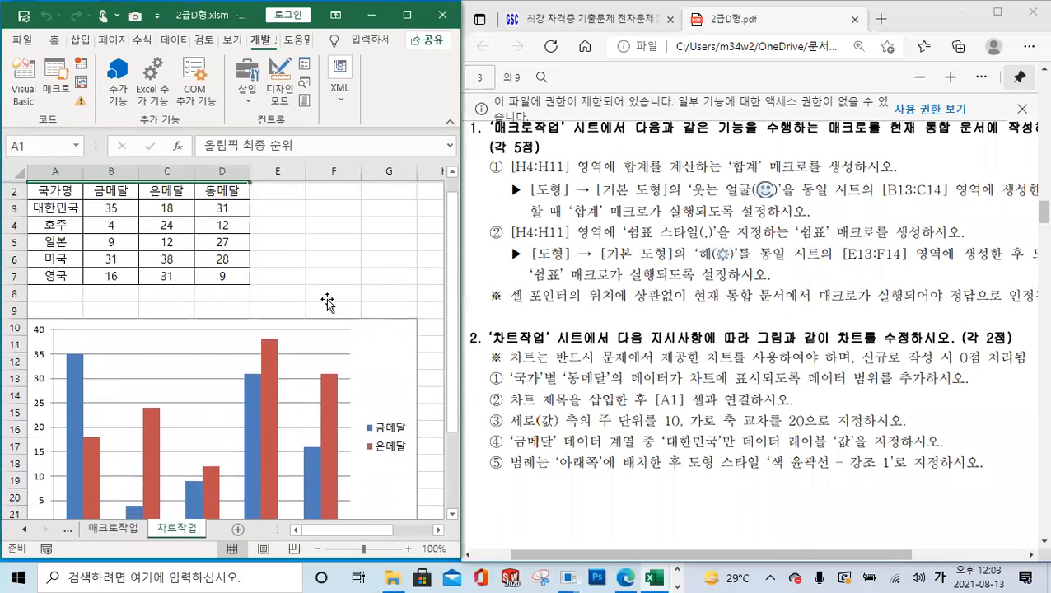
{"action": "scroll", "coordinate": [327, 303], "scroll_direction": "down", "scroll_amount": 2}
{"action": "scroll", "coordinate": [327, 303], "scroll_direction": "up", "scroll_amount": 1}
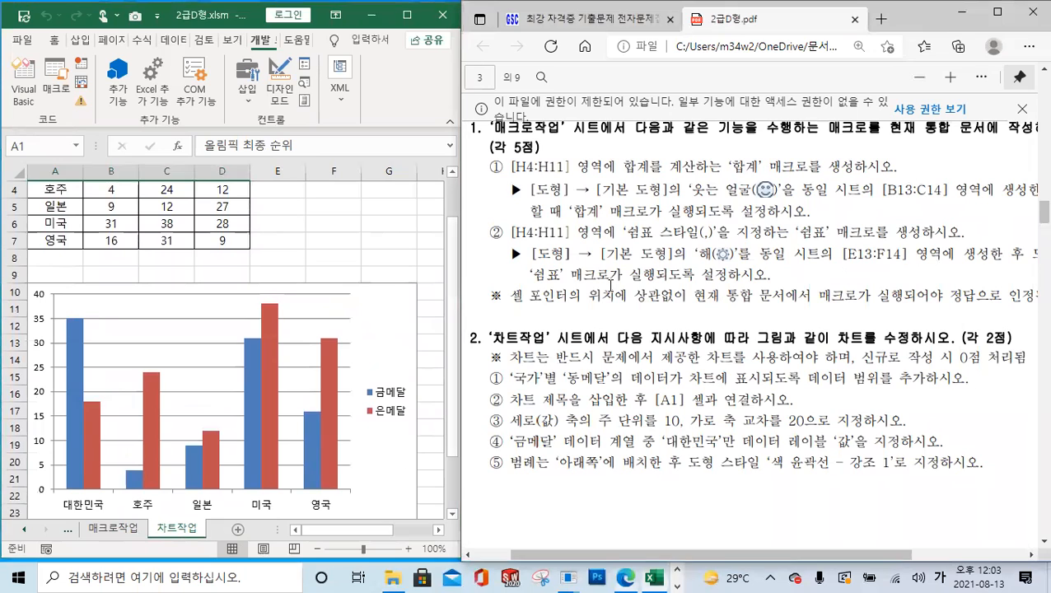
{"action": "scroll", "coordinate": [607, 310], "scroll_direction": "down", "scroll_amount": 3}
{"action": "scroll", "coordinate": [607, 310], "scroll_direction": "up", "scroll_amount": 1}
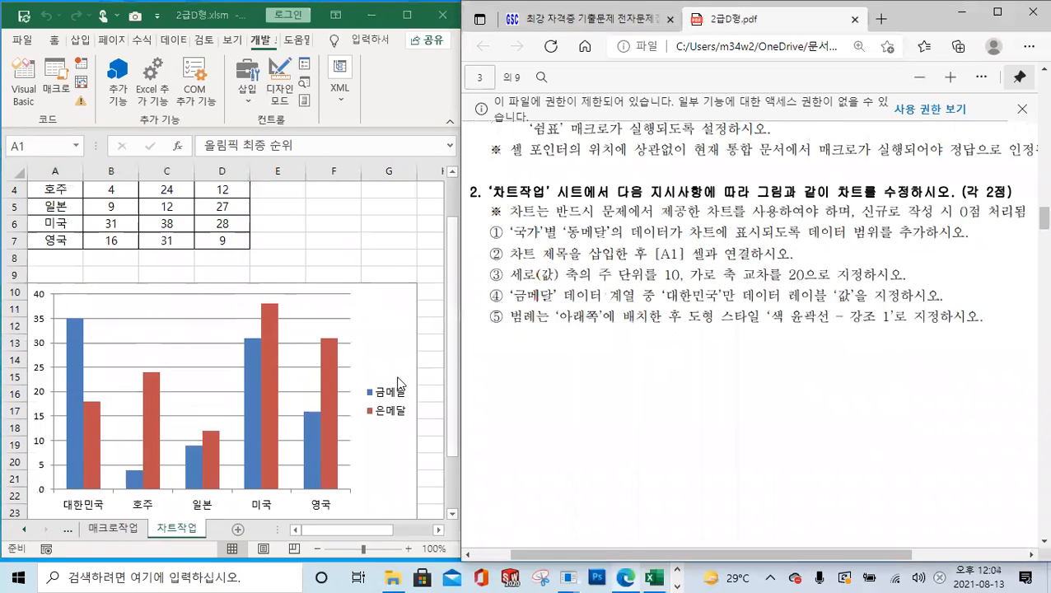
{"action": "scroll", "coordinate": [136, 320], "scroll_direction": "up", "scroll_amount": 1}
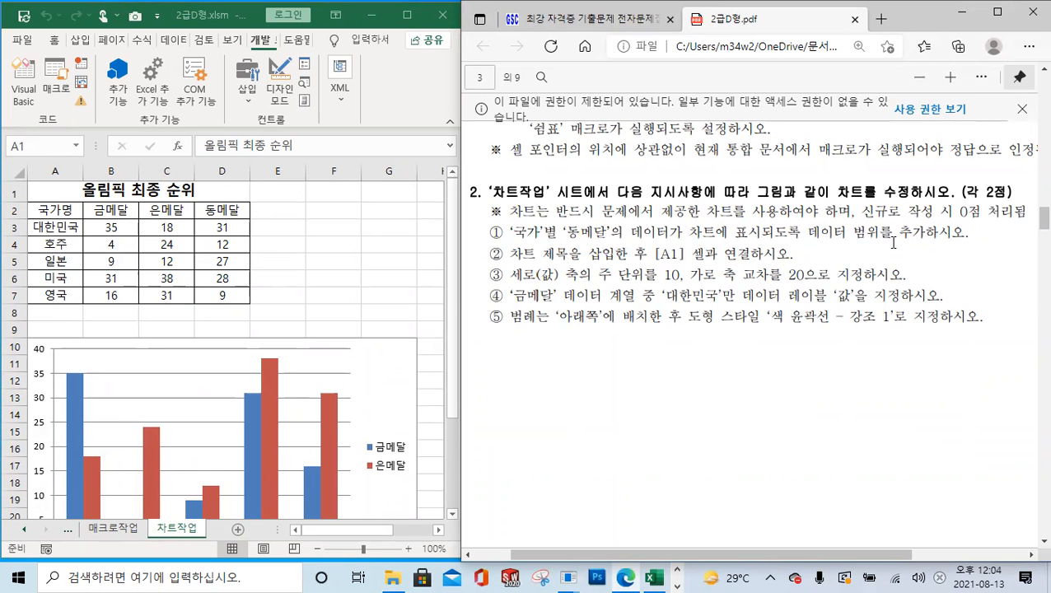
{"action": "scroll", "coordinate": [375, 368], "scroll_direction": "down", "scroll_amount": 1}
{"action": "scroll", "coordinate": [375, 350], "scroll_direction": "up", "scroll_amount": 1}
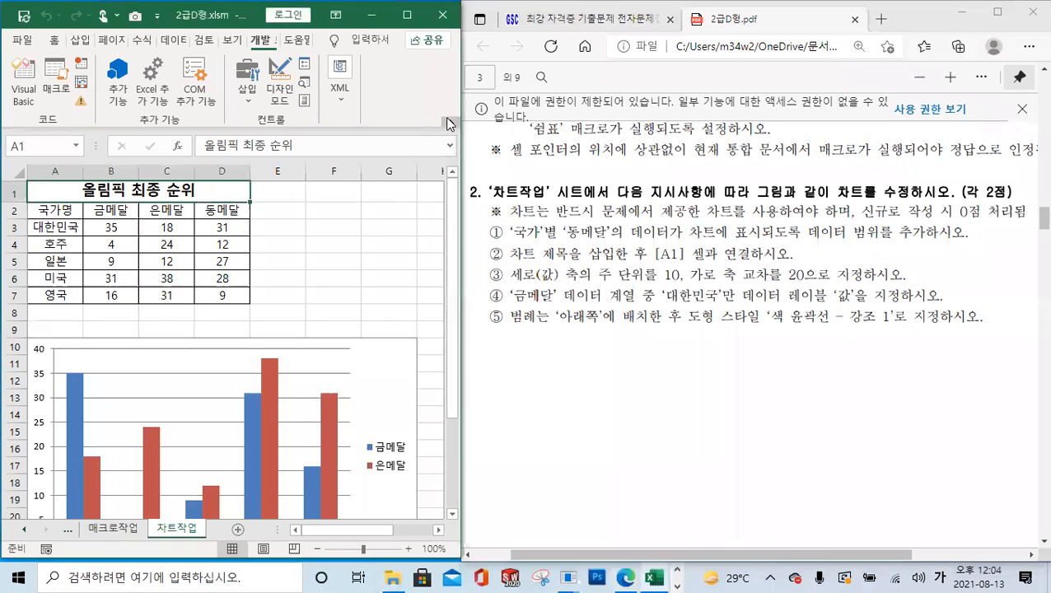
{"action": "left_click", "coordinate": [445, 124]}
- Change the medal chart's data range to =차트작업!$A$2:$D$7, adding the 동메달 series
{"action": "left_click", "coordinate": [378, 282]}
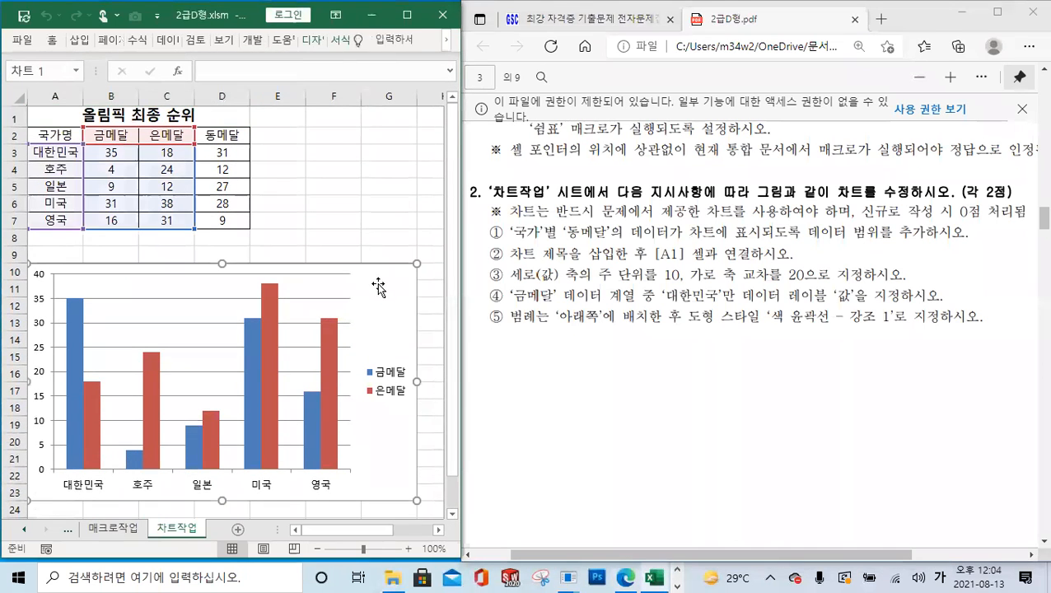
{"action": "right_click", "coordinate": [379, 282]}
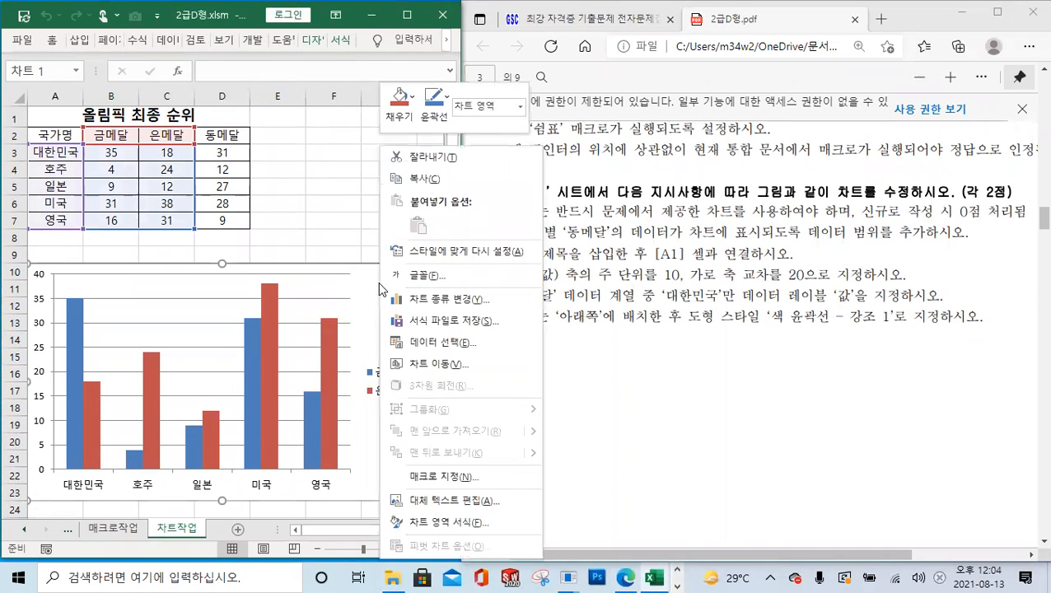
{"action": "left_click", "coordinate": [412, 342]}
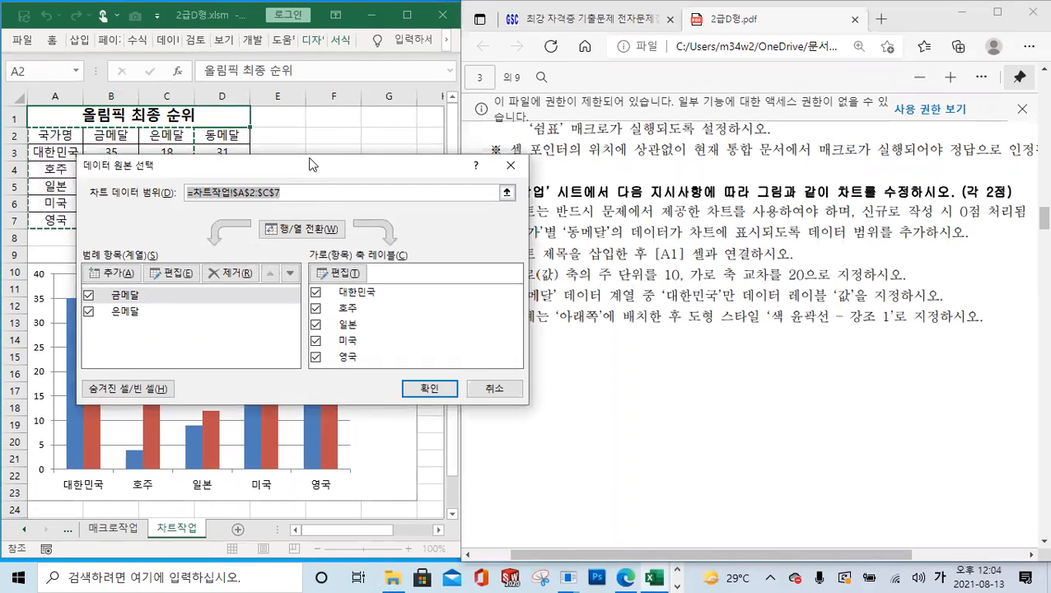
{"action": "left_click_drag", "start_coordinate": [316, 161], "coordinate": [534, 178]}
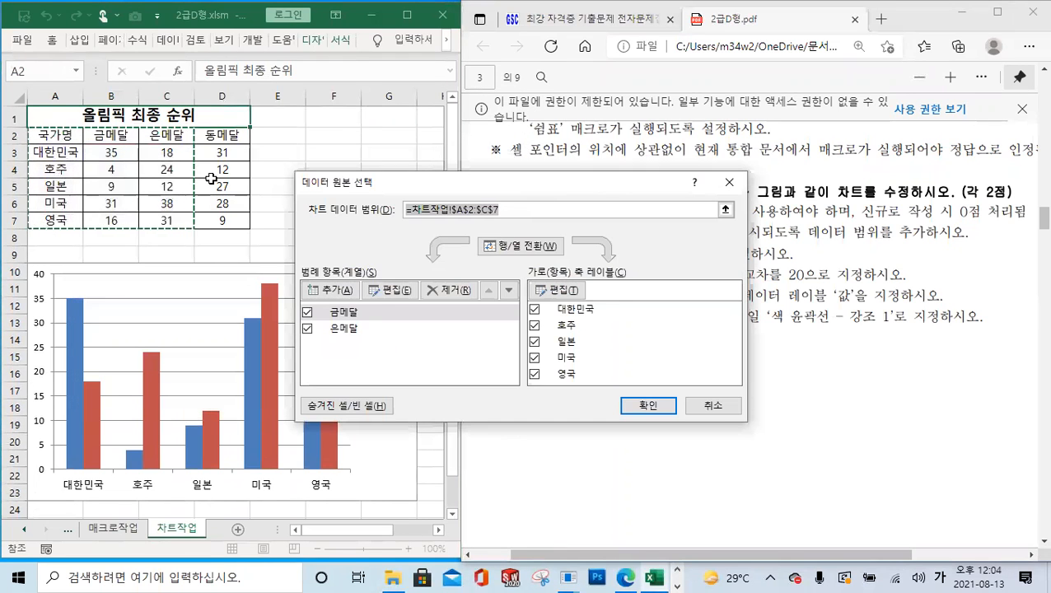
{"action": "left_click_drag", "start_coordinate": [508, 211], "coordinate": [405, 212]}
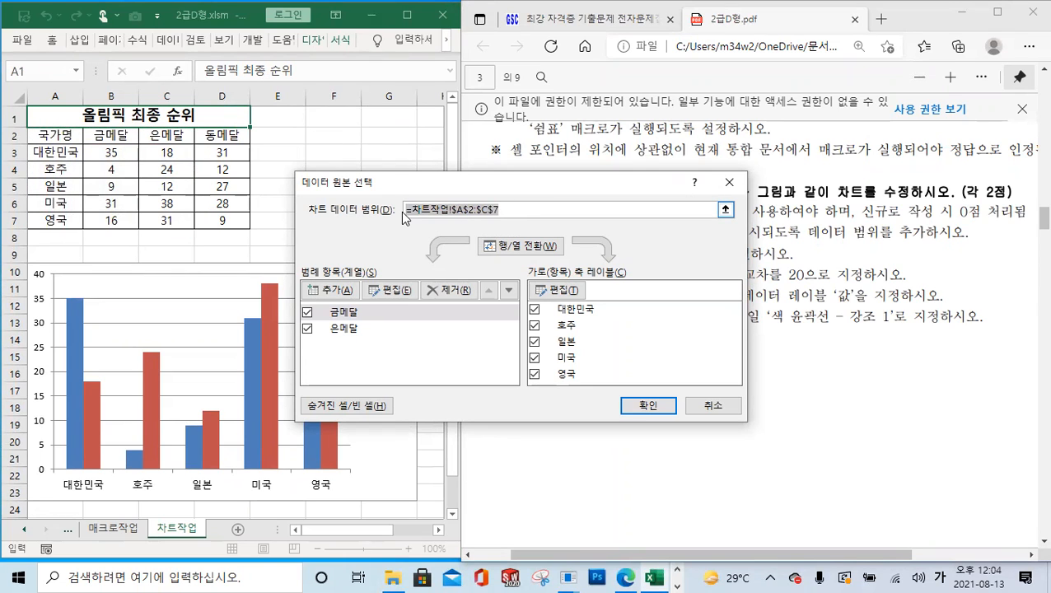
{"action": "key", "text": "Delete"}
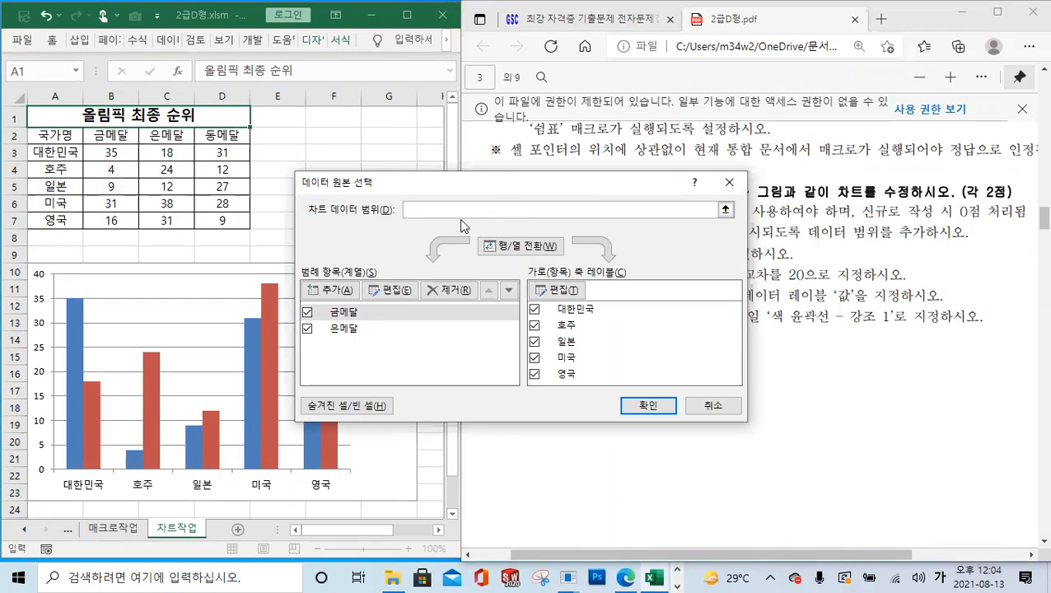
{"action": "left_click_drag", "start_coordinate": [70, 137], "coordinate": [216, 216]}
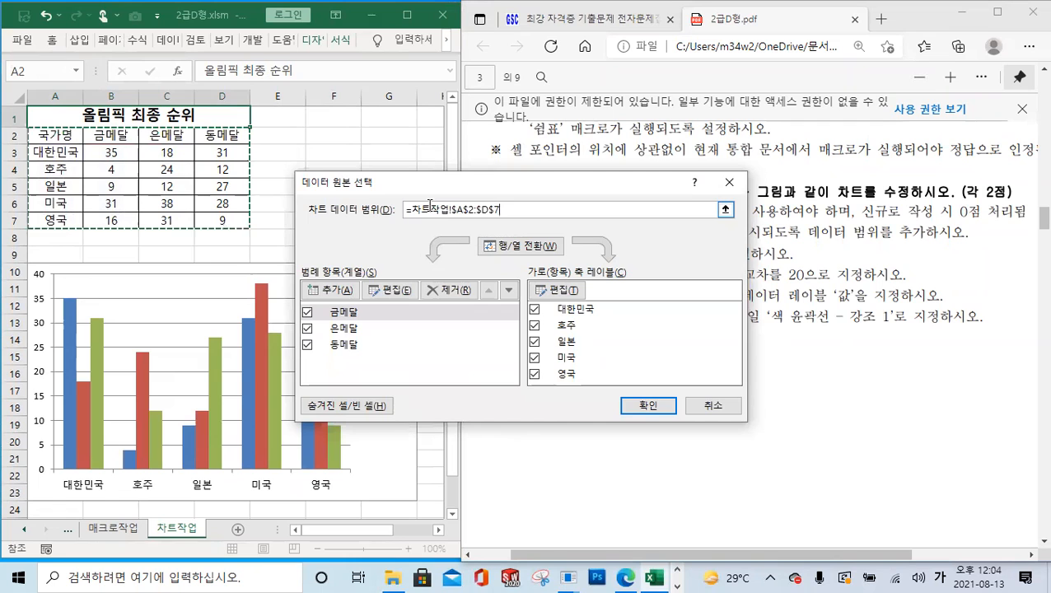
{"action": "left_click", "coordinate": [649, 405]}
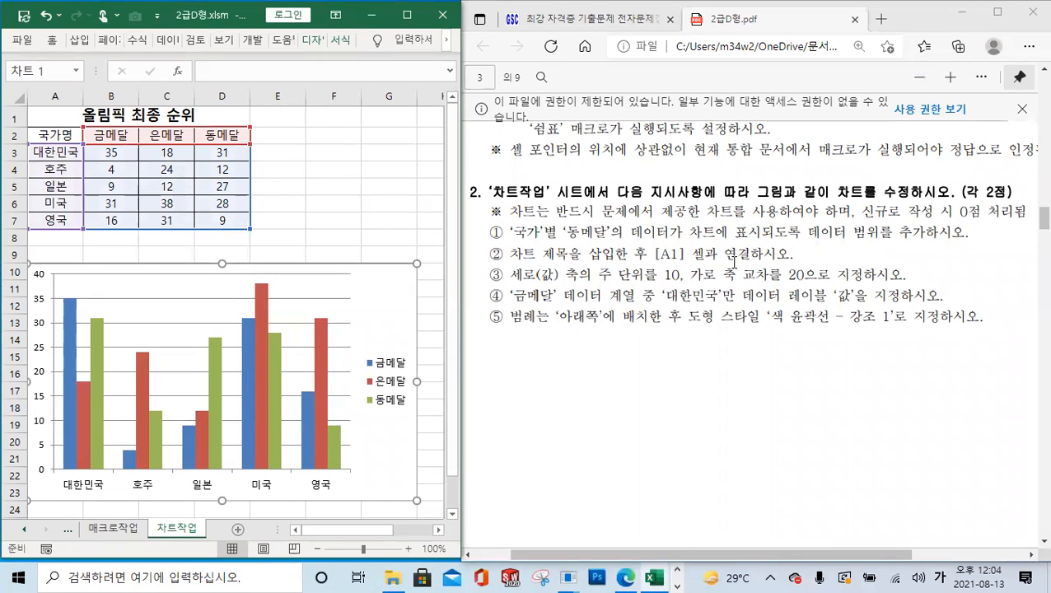
- Pin the ribbon open, maximize Excel, and show the Chart Tools 디자인 commands
{"action": "scroll", "coordinate": [683, 278], "scroll_direction": "down", "scroll_amount": 10}
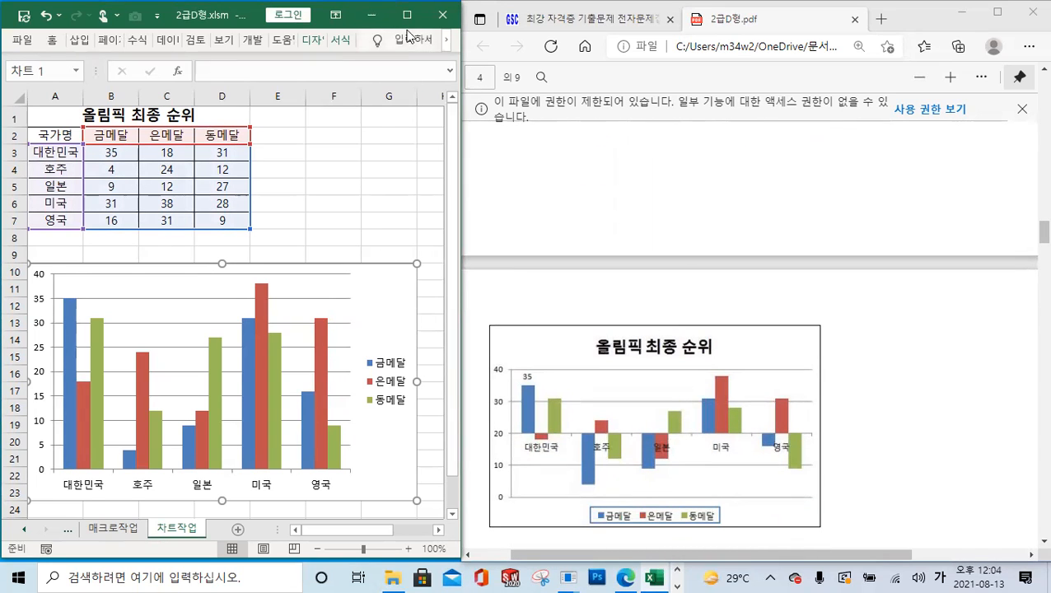
{"action": "left_click", "coordinate": [24, 39]}
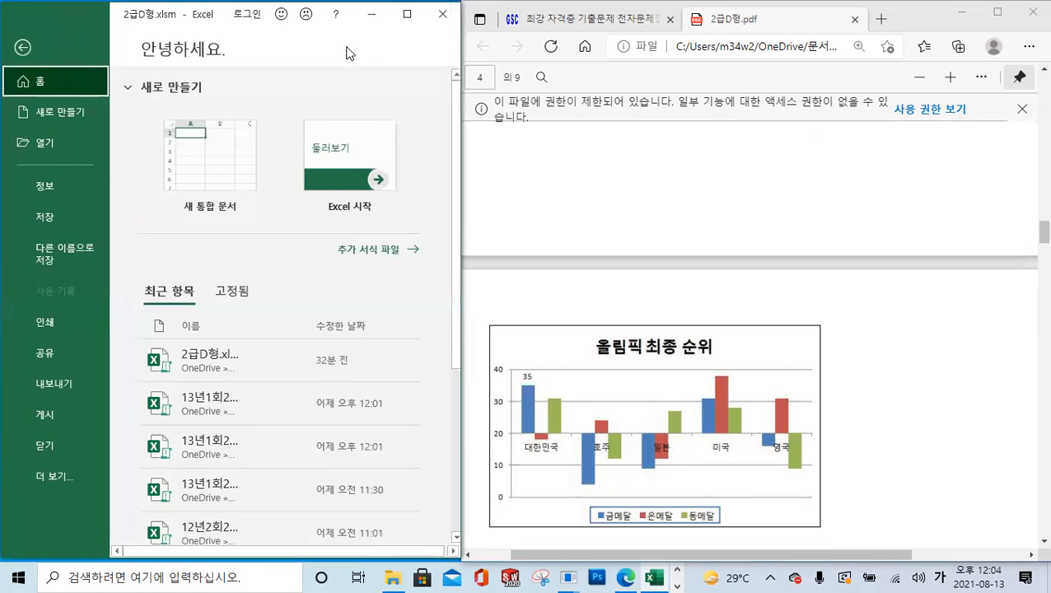
{"action": "left_click", "coordinate": [22, 48]}
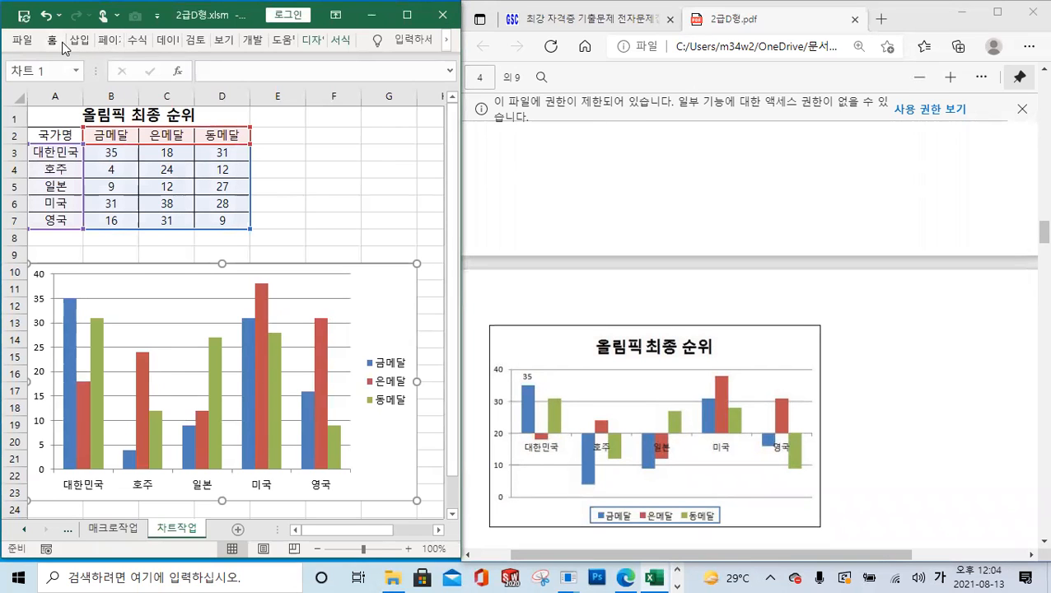
{"action": "left_click", "coordinate": [54, 40]}
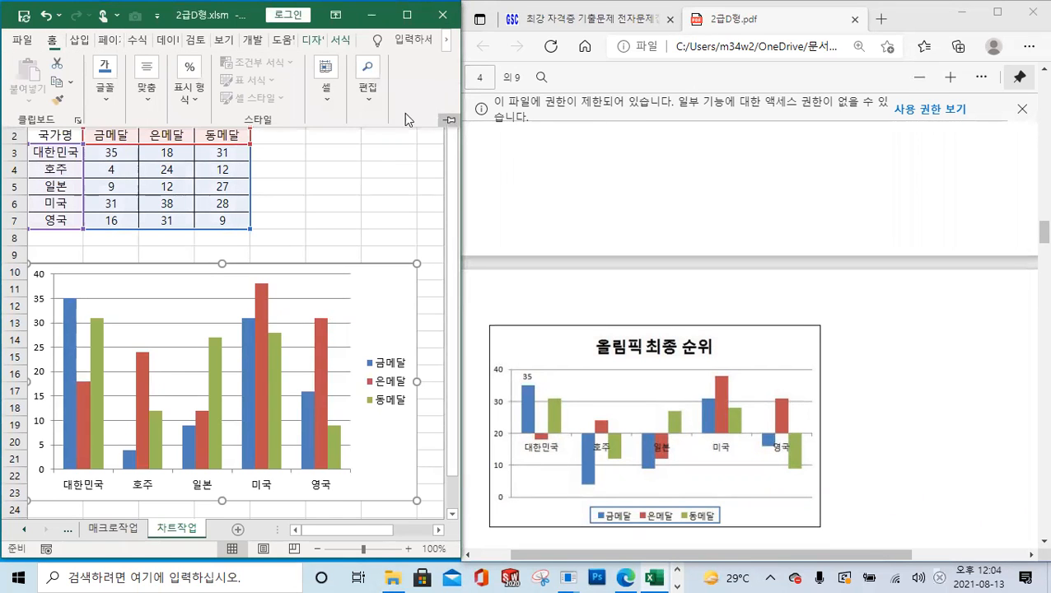
{"action": "left_click", "coordinate": [449, 119]}
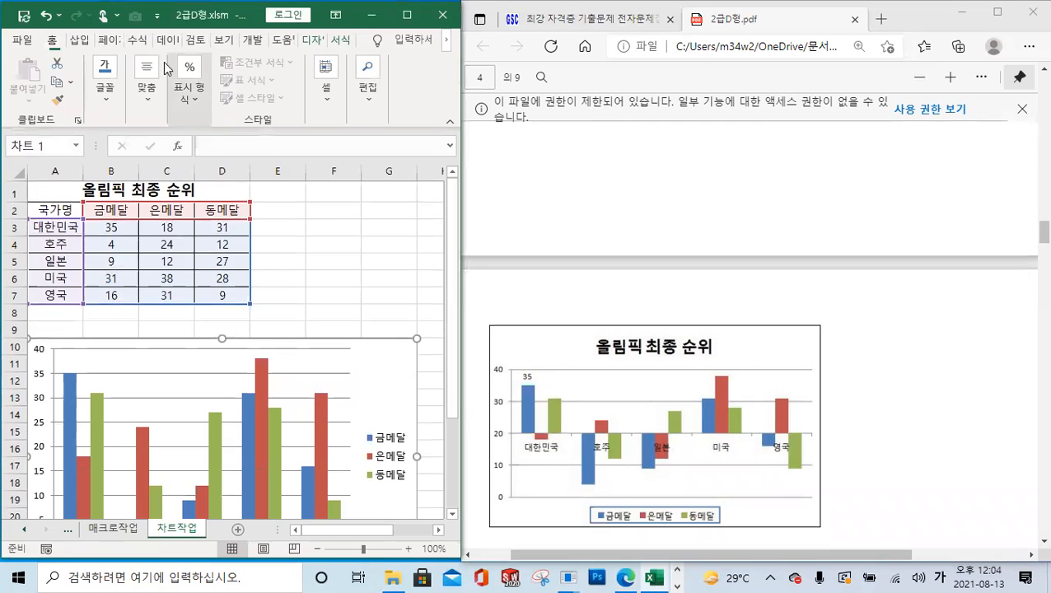
{"action": "left_click", "coordinate": [80, 40]}
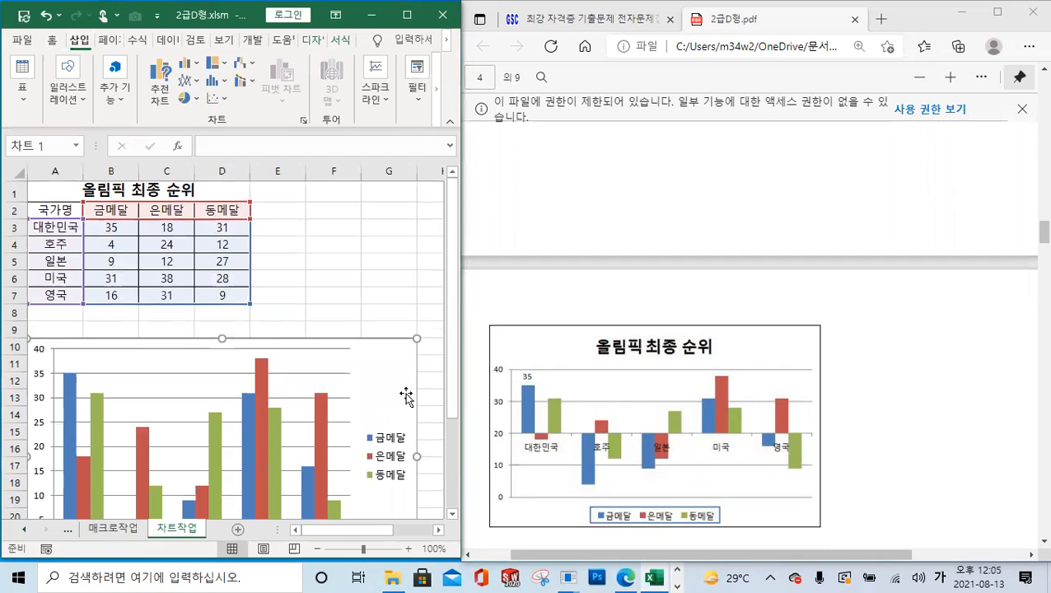
{"action": "left_click", "coordinate": [407, 15]}
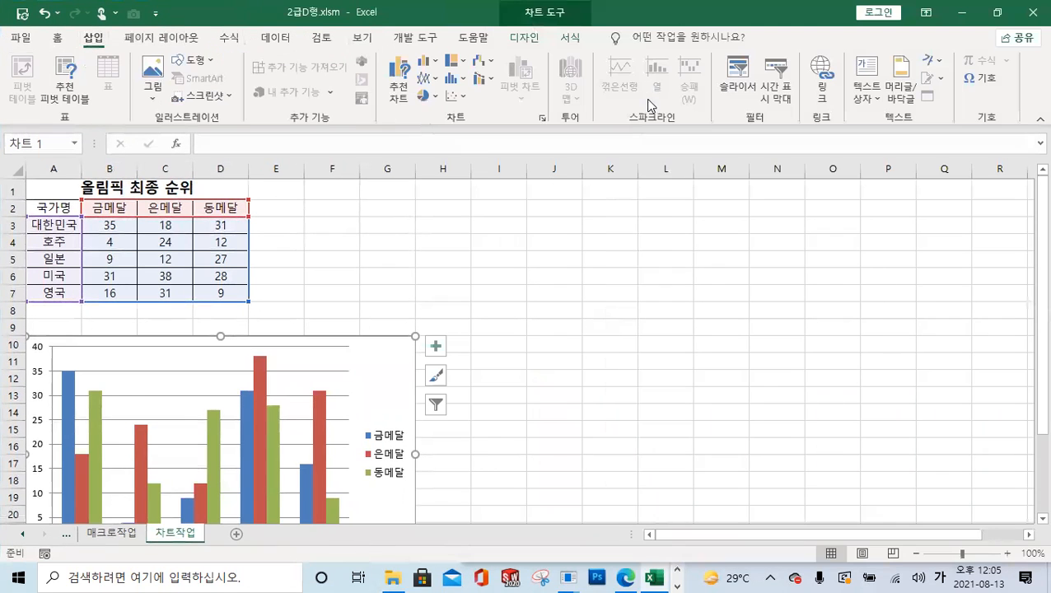
{"action": "left_click", "coordinate": [528, 39]}
{"action": "left_click", "coordinate": [571, 41]}
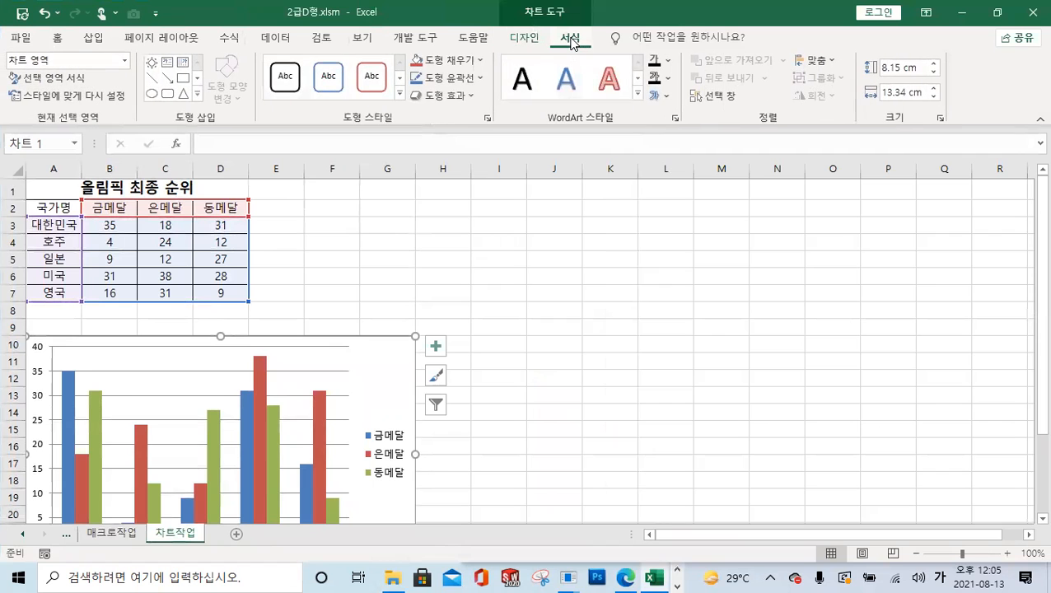
{"action": "left_click", "coordinate": [527, 39]}
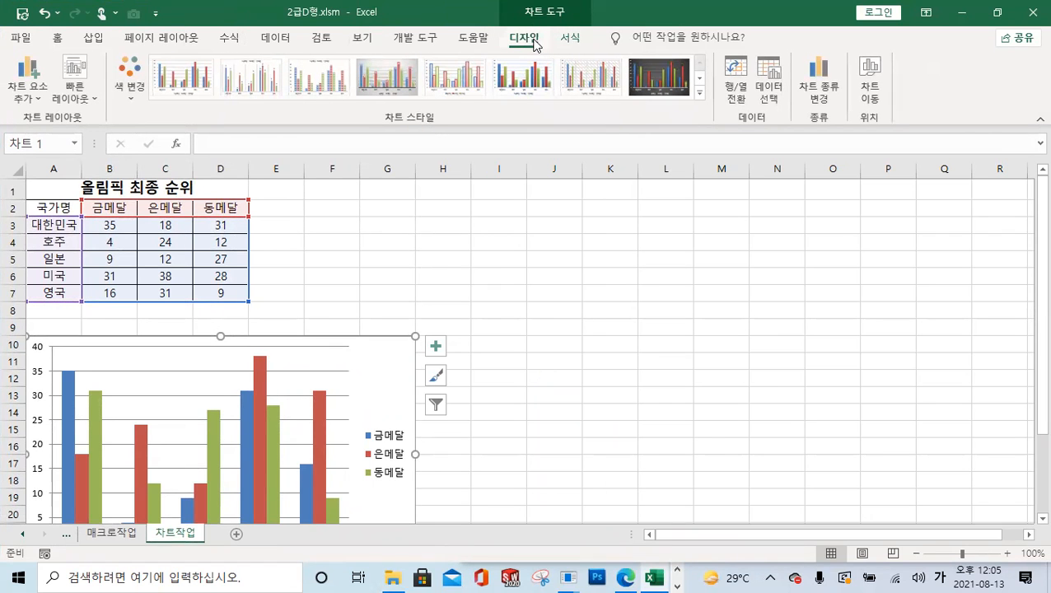
- Add a 차트 제목 title above the medal chart with 차트 요소 추가 > 차트 위, then select it
{"action": "left_click", "coordinate": [29, 99]}
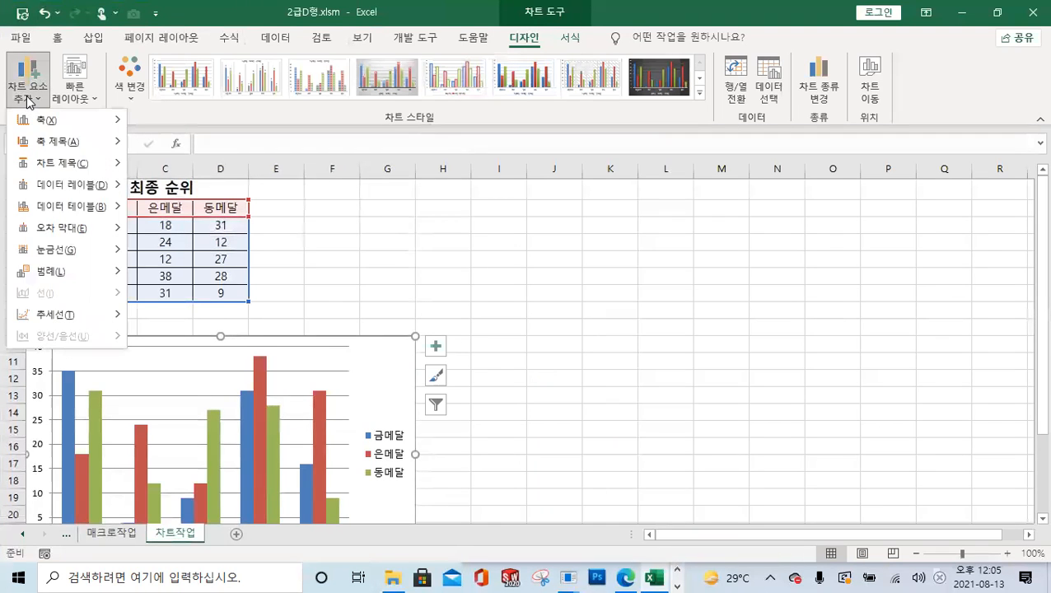
{"action": "mouse_move", "coordinate": [54, 163]}
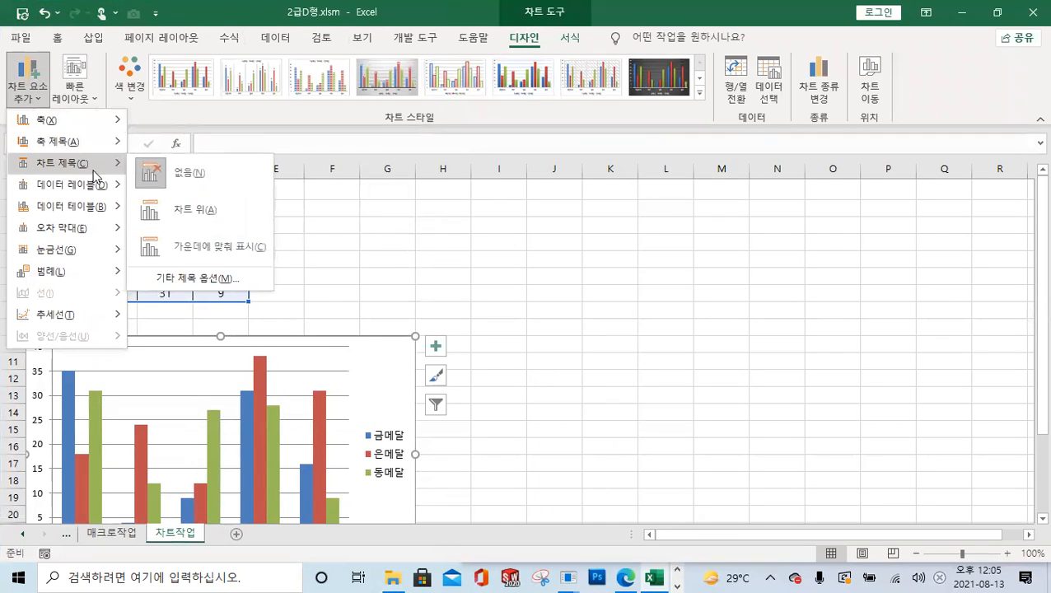
{"action": "left_click", "coordinate": [183, 213]}
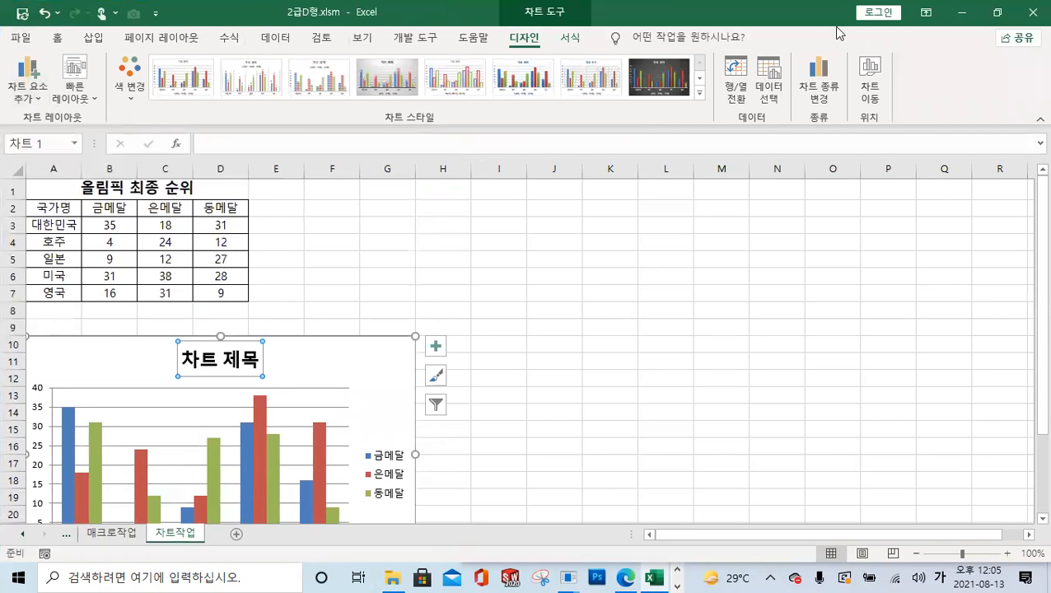
{"action": "left_click", "coordinate": [997, 13]}
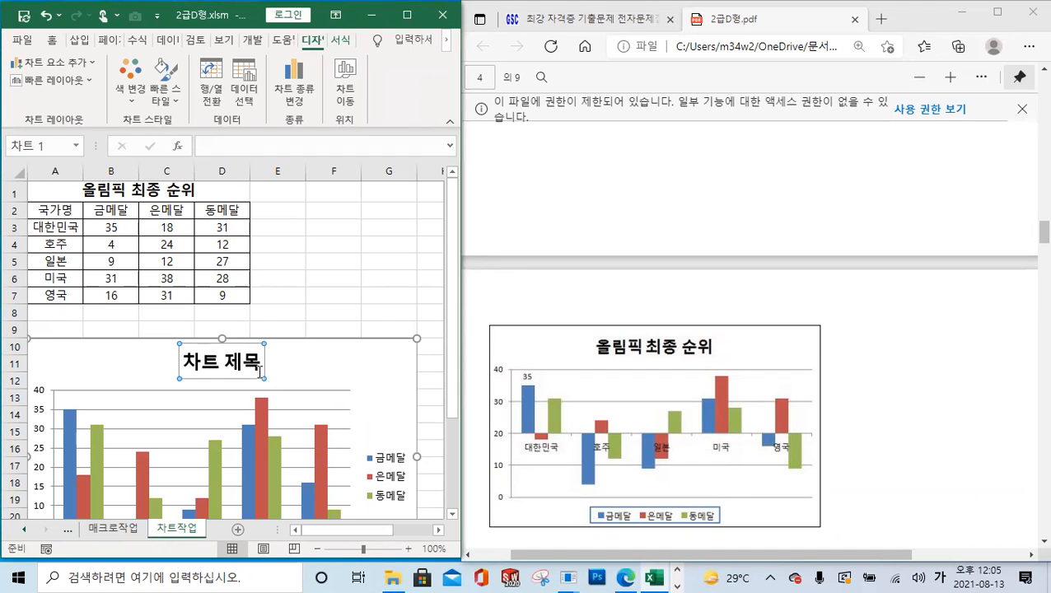
{"action": "scroll", "coordinate": [672, 274], "scroll_direction": "up", "scroll_amount": 3}
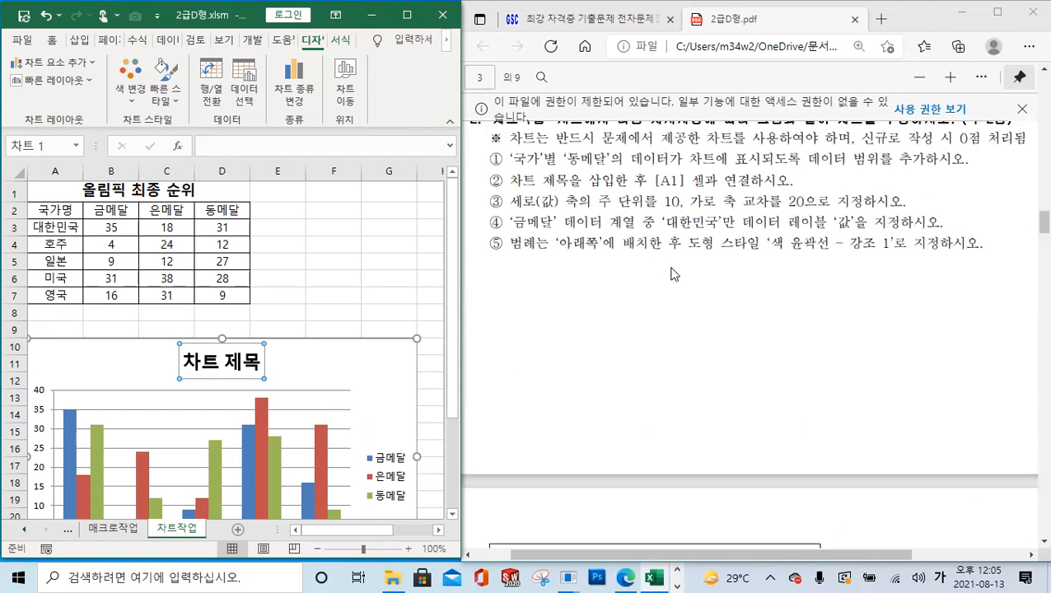
{"action": "left_click", "coordinate": [1021, 108]}
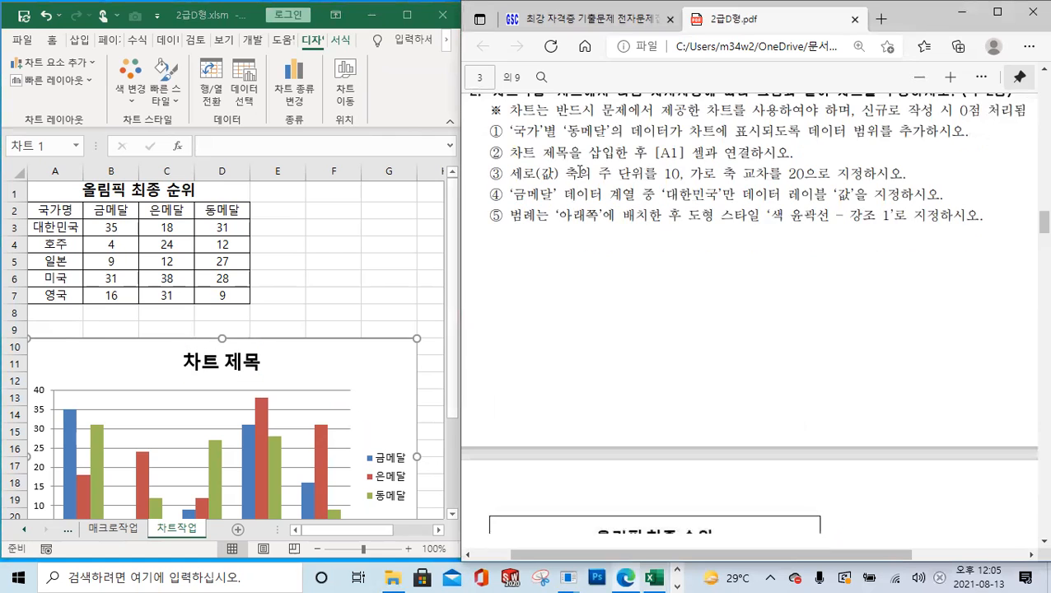
{"action": "left_click", "coordinate": [222, 368]}
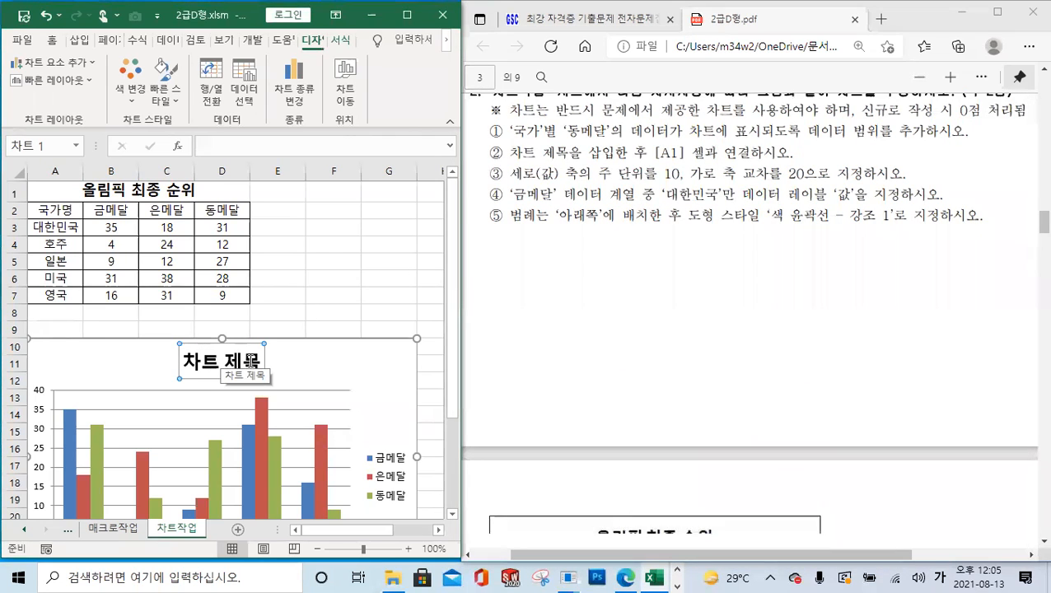
{"action": "right_click", "coordinate": [252, 364]}
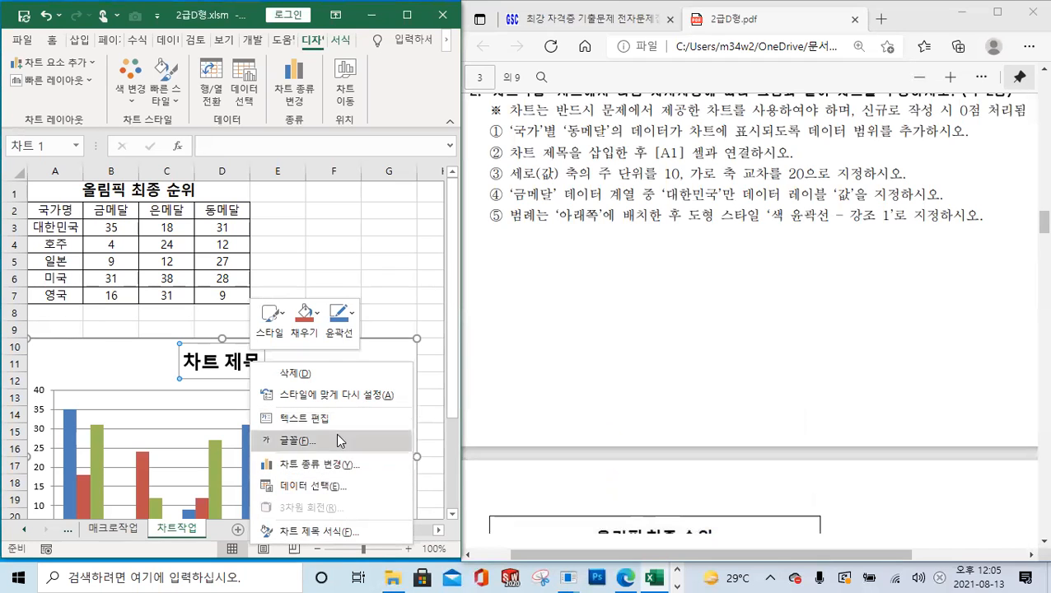
{"action": "left_click", "coordinate": [234, 363]}
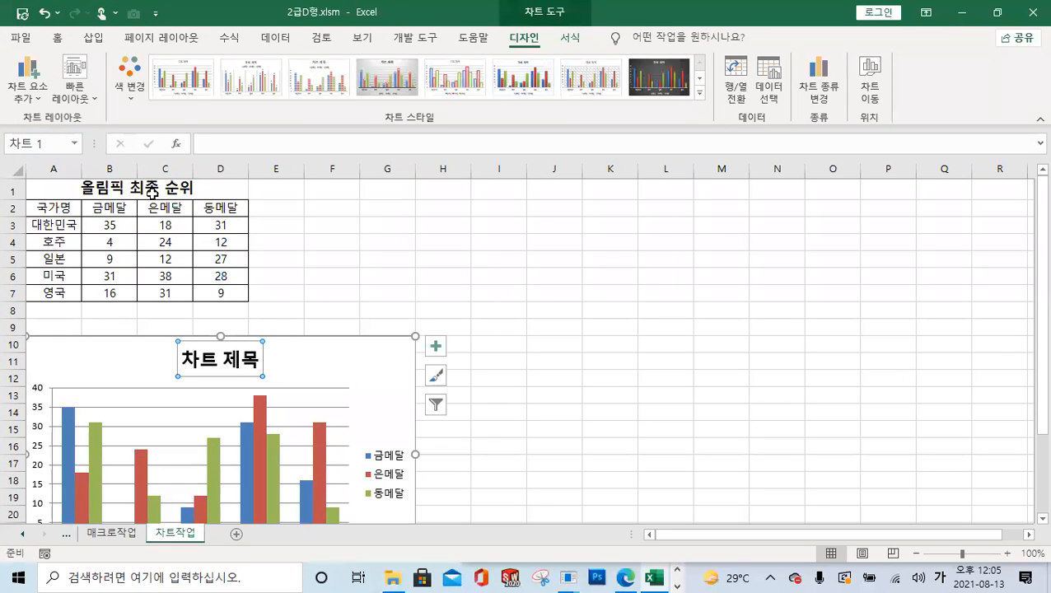
- Open the 차트 제목 서식 pane for the chart title and close it again
{"action": "right_click", "coordinate": [254, 355]}
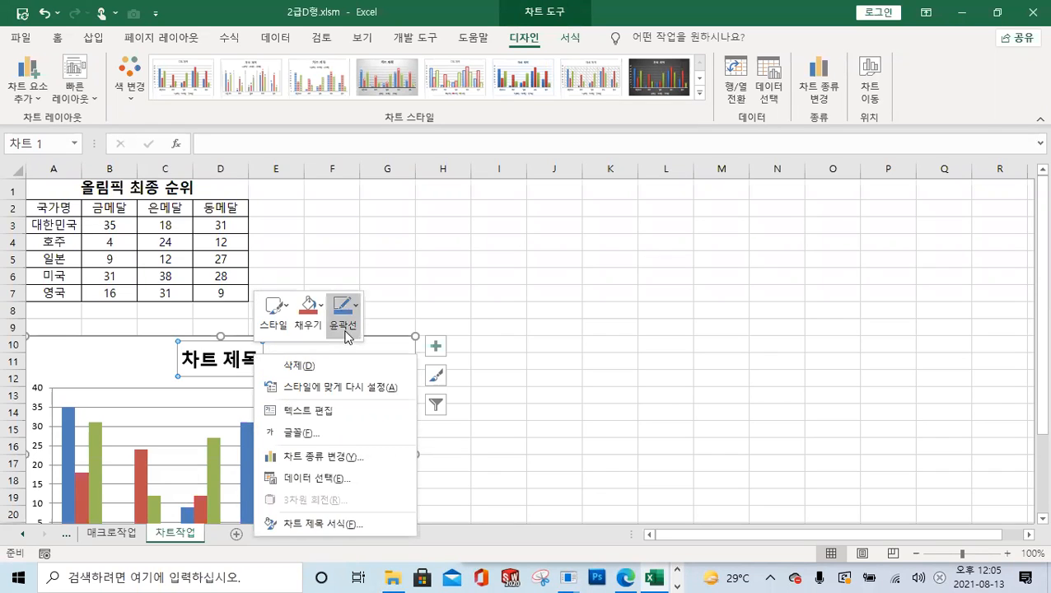
{"action": "left_click", "coordinate": [335, 525]}
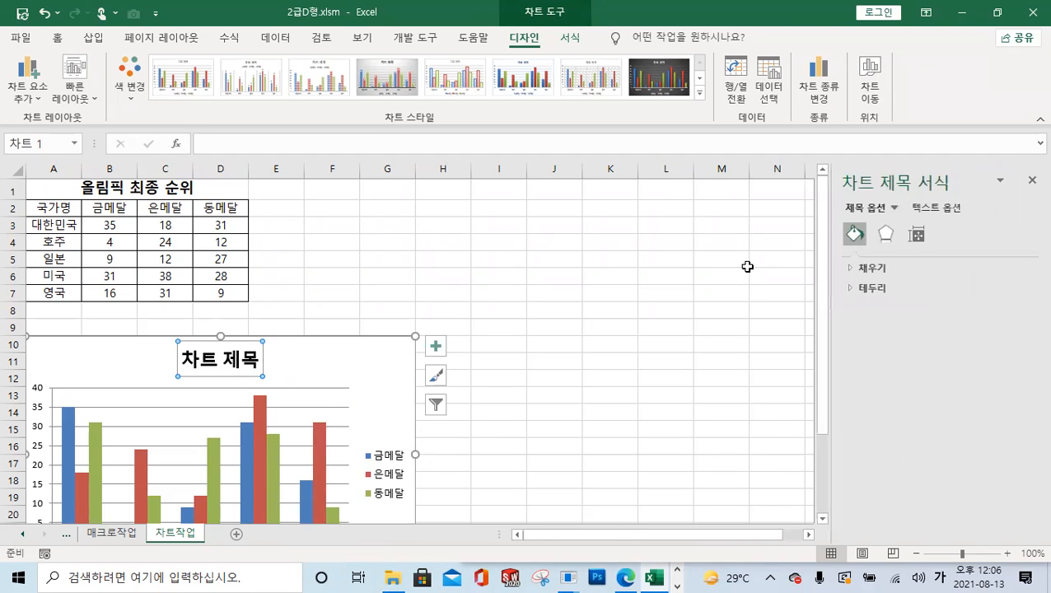
{"action": "left_click", "coordinate": [1030, 182]}
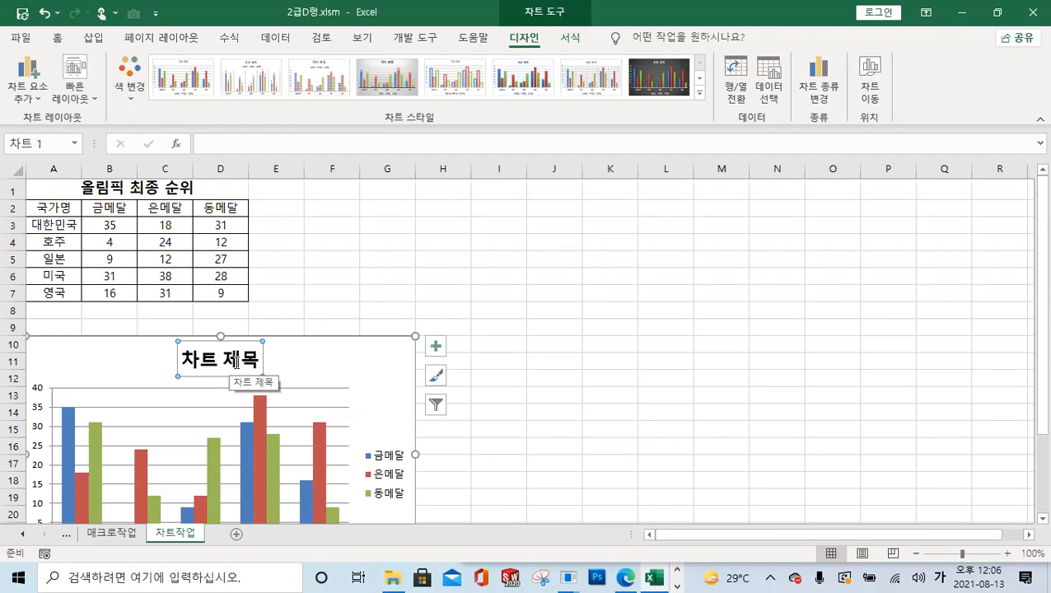
- Reset the chart title with 스타일에 맞게 다시 설정, keeping its 차트 제목 text
{"action": "right_click", "coordinate": [237, 363]}
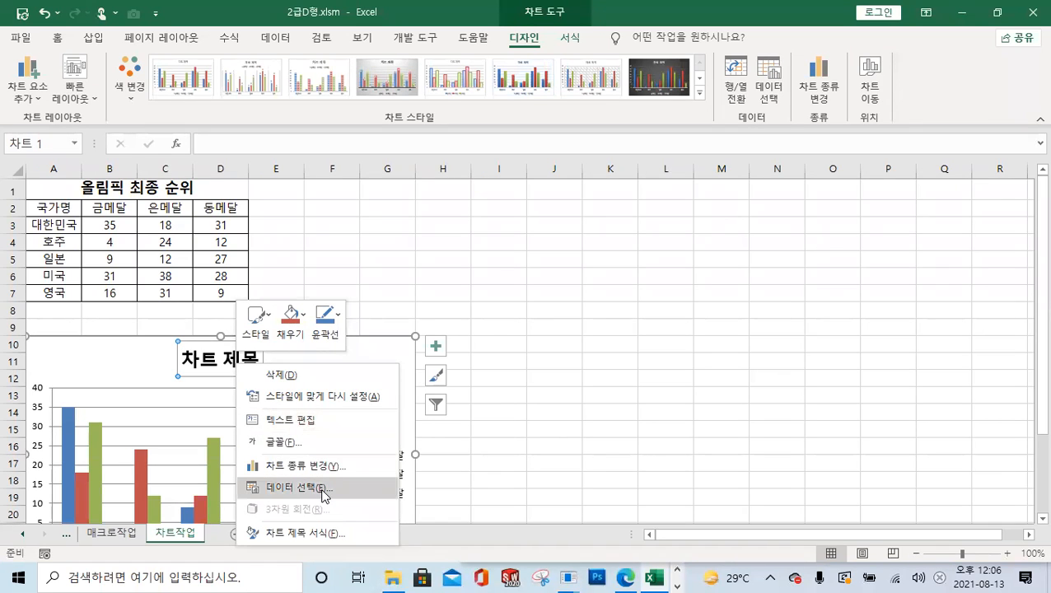
{"action": "left_click", "coordinate": [306, 402]}
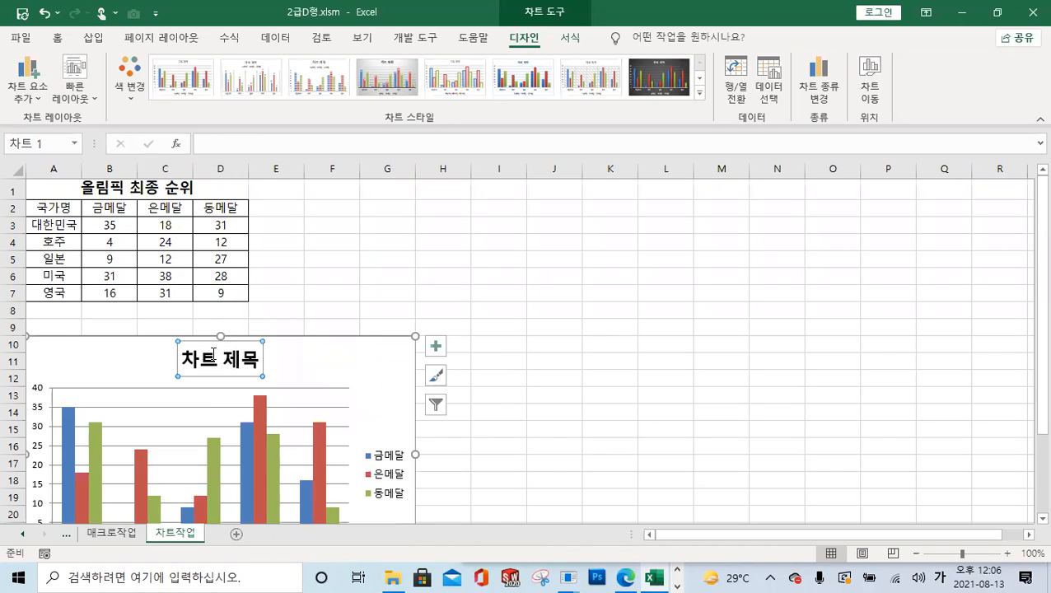
{"action": "left_click", "coordinate": [187, 357]}
{"action": "left_click_drag", "start_coordinate": [186, 356], "coordinate": [261, 361]}
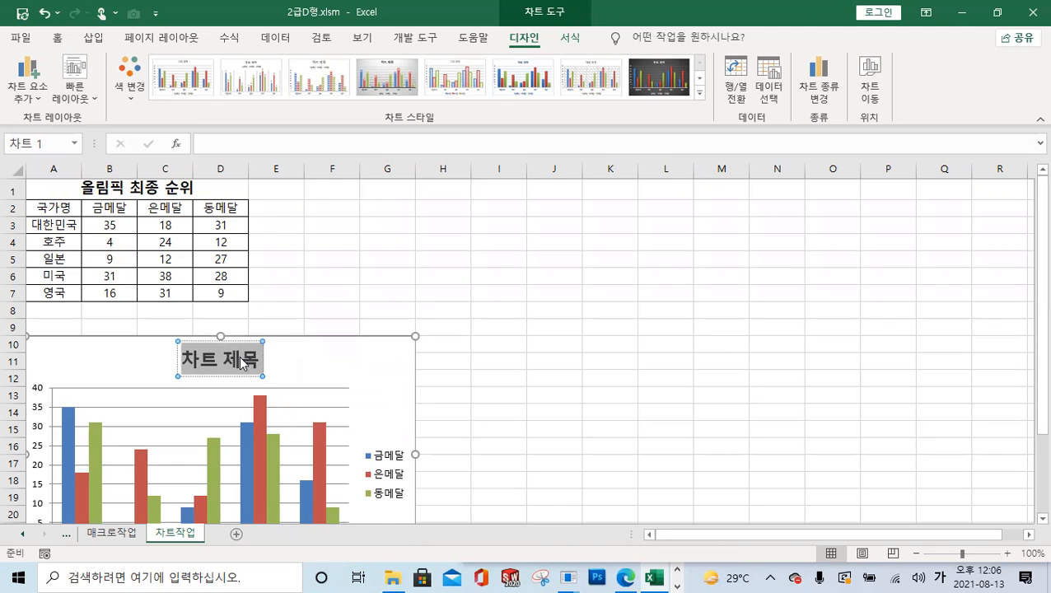
{"action": "right_click", "coordinate": [243, 363]}
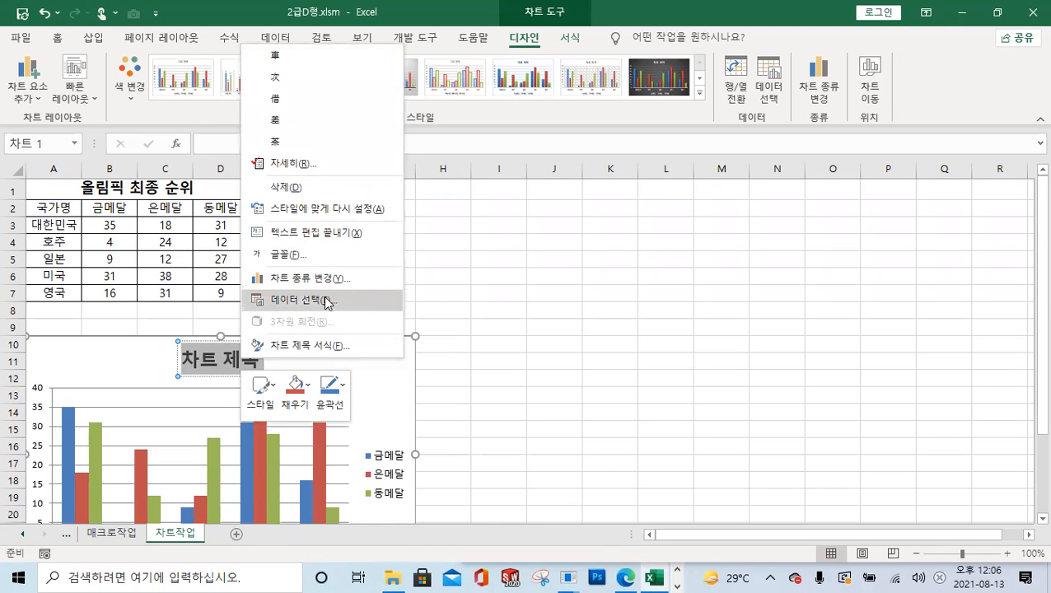
{"action": "left_click", "coordinate": [230, 370]}
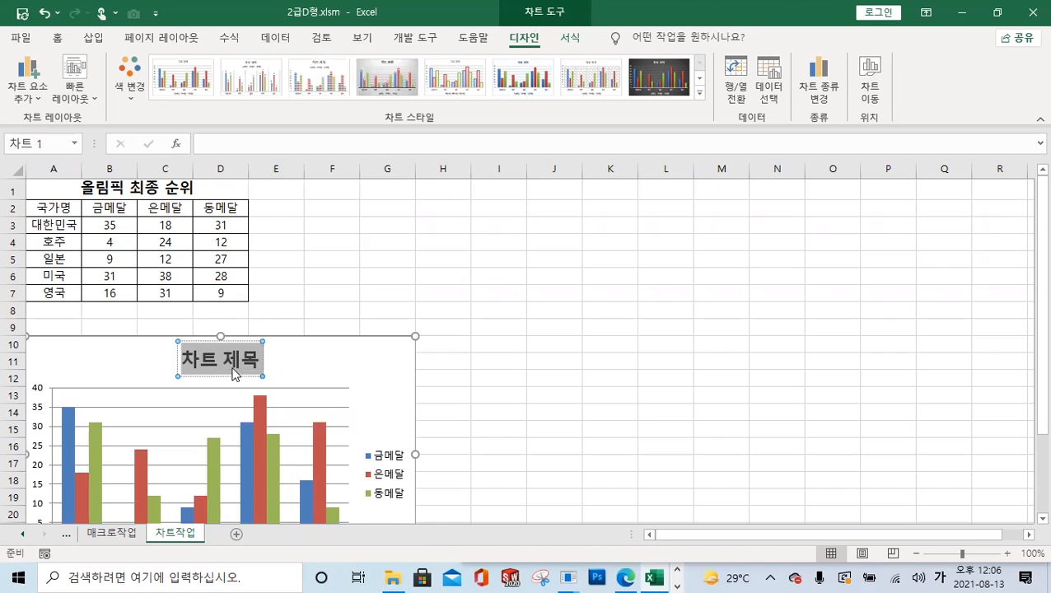
{"action": "left_click", "coordinate": [251, 341]}
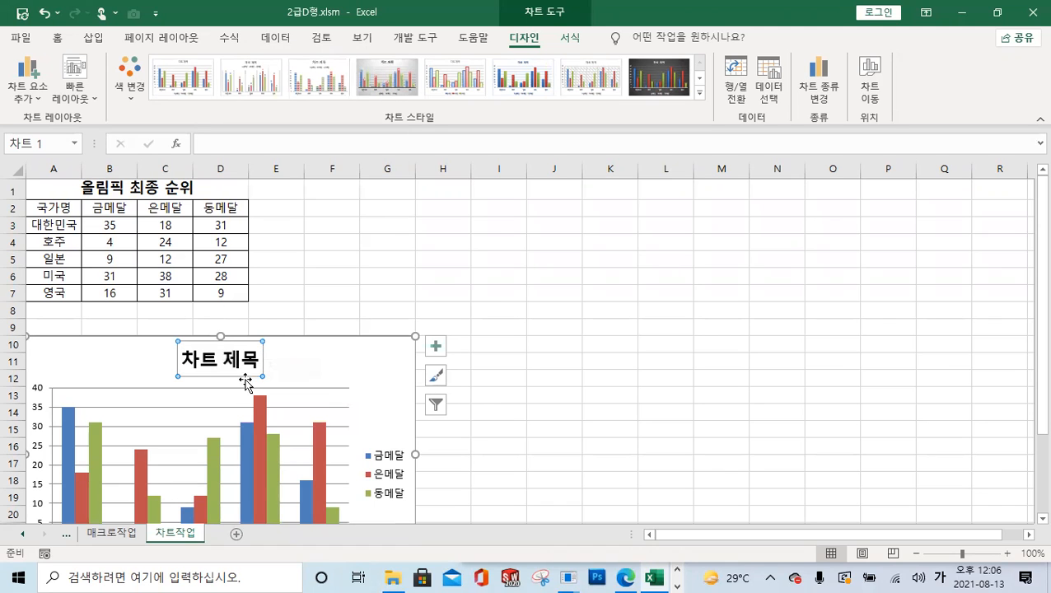
- Try linking the chart title to cell A1 through the formula bar, then undo it
{"action": "key", "text": "ctrl"}
{"action": "key", "text": "ctrl"}
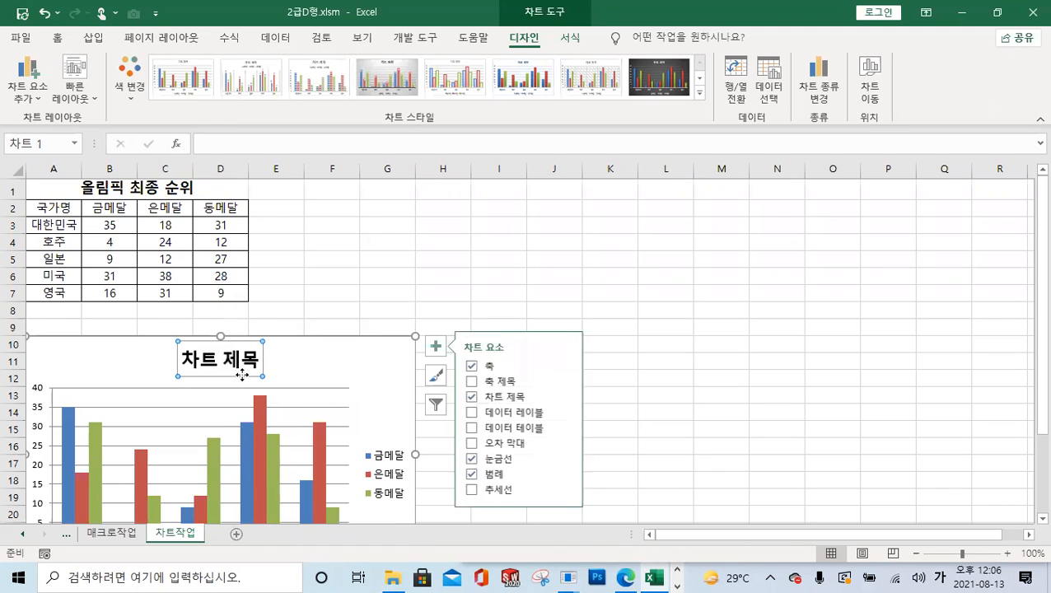
{"action": "key", "text": "ctrl"}
{"action": "key", "text": "ctrl"}
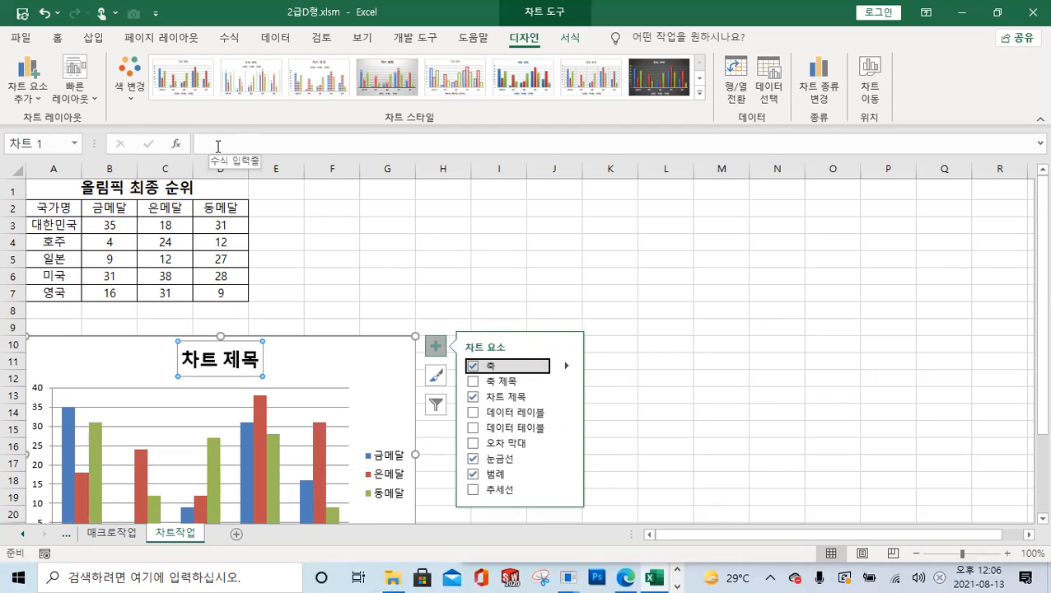
{"action": "left_click", "coordinate": [218, 145]}
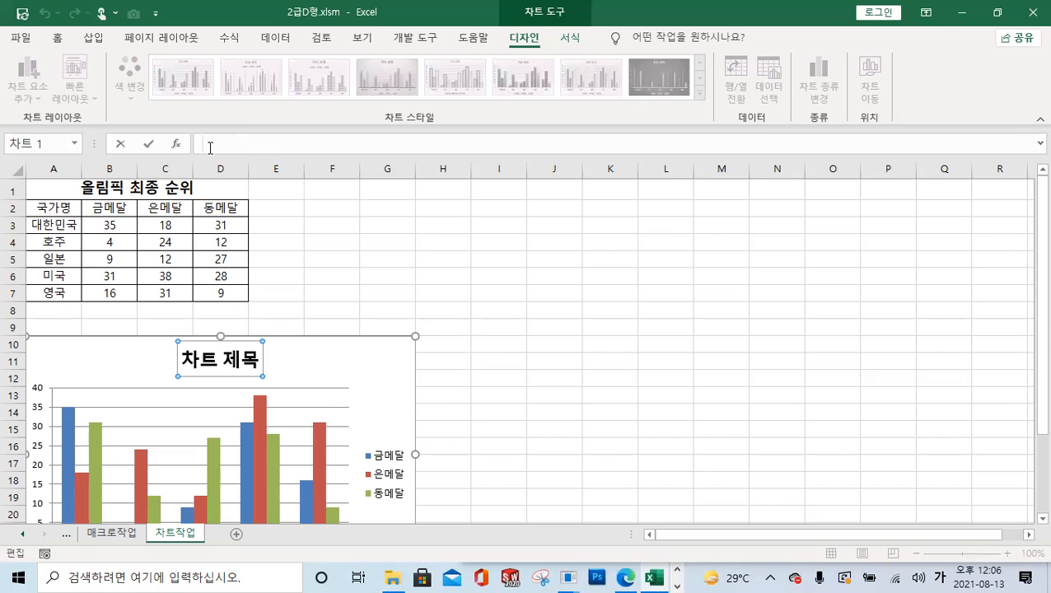
{"action": "left_click", "coordinate": [168, 189]}
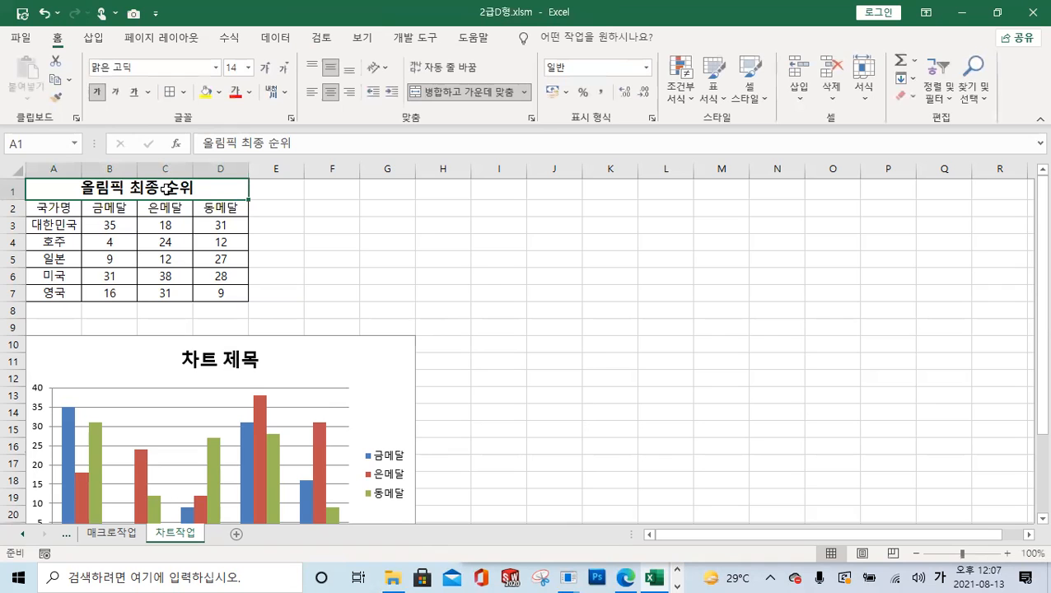
{"action": "left_click", "coordinate": [227, 350]}
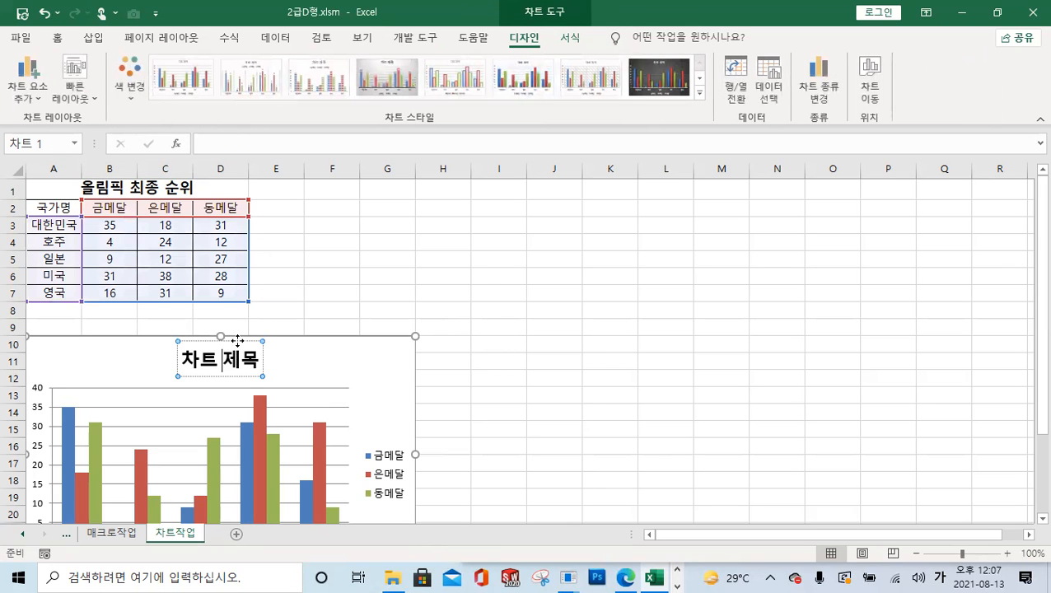
{"action": "left_click", "coordinate": [237, 341]}
{"action": "key", "text": "ctrl"}
{"action": "key", "text": "ctrl"}
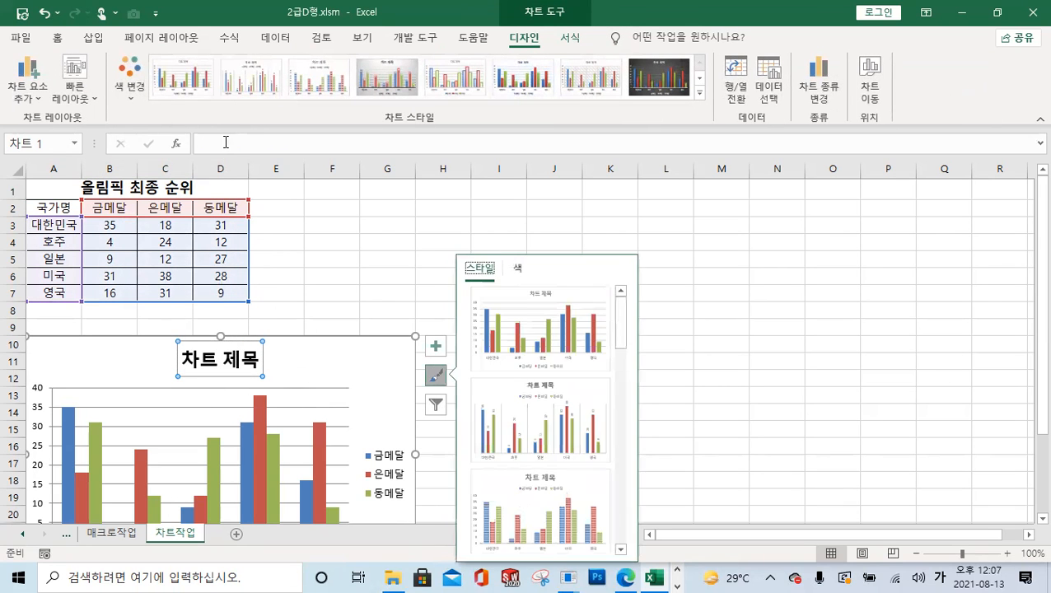
{"action": "left_click", "coordinate": [226, 143]}
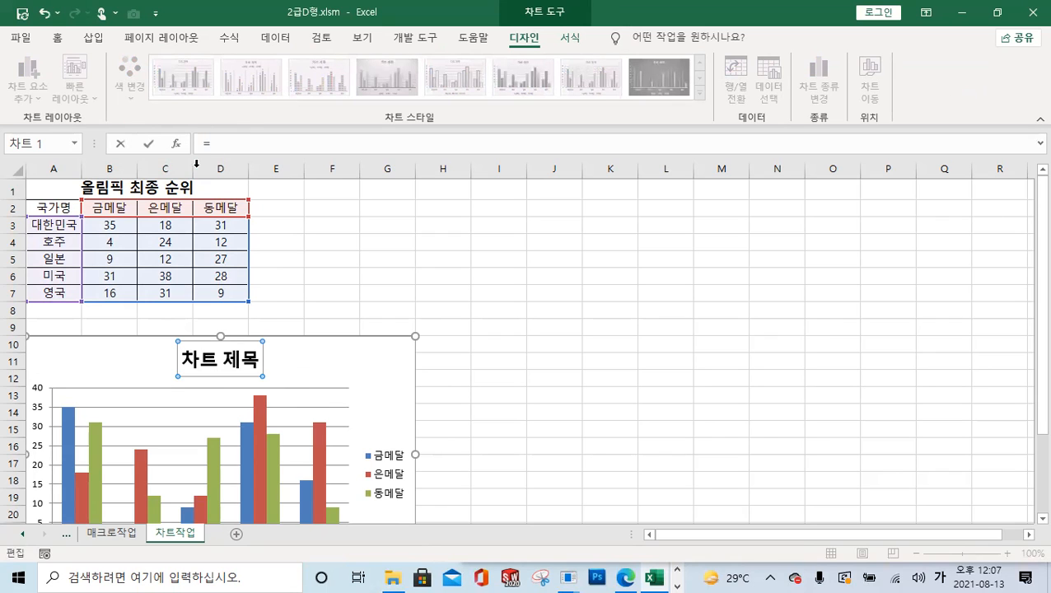
{"action": "left_click", "coordinate": [175, 188]}
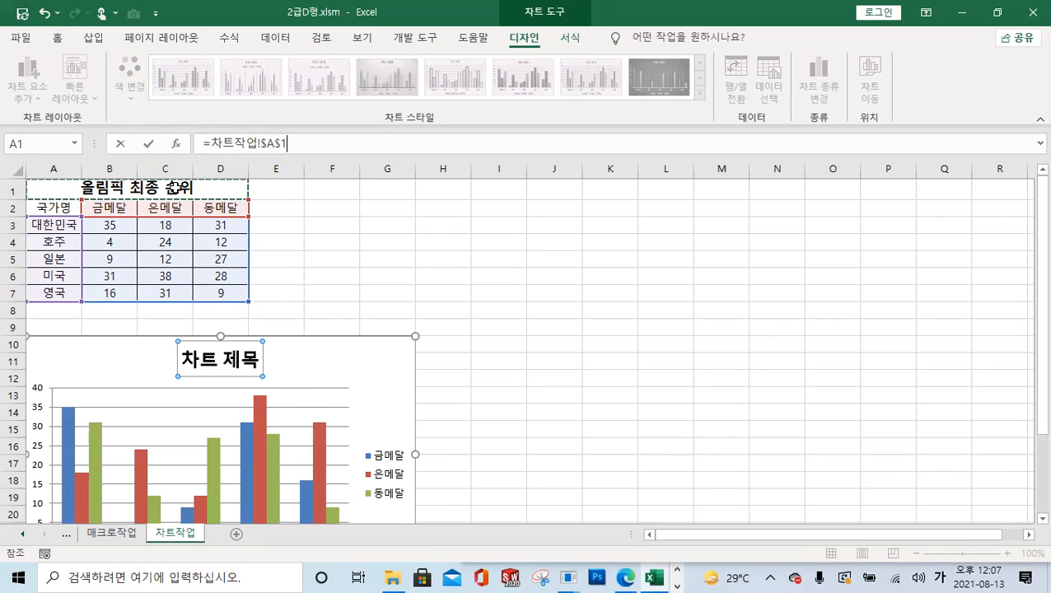
{"action": "left_click", "coordinate": [149, 145]}
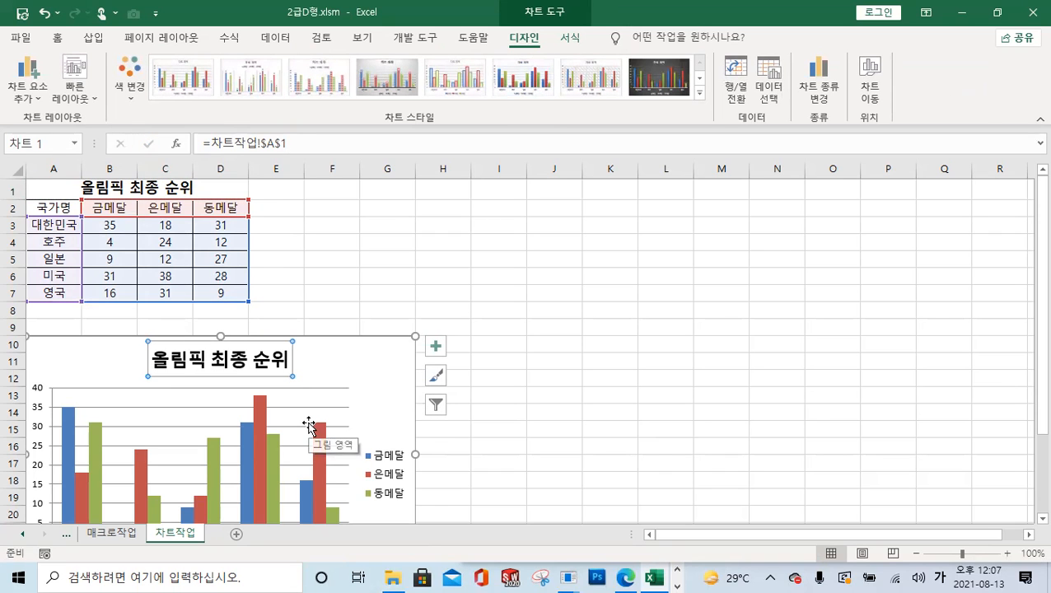
{"action": "key", "text": "ctrl+z"}
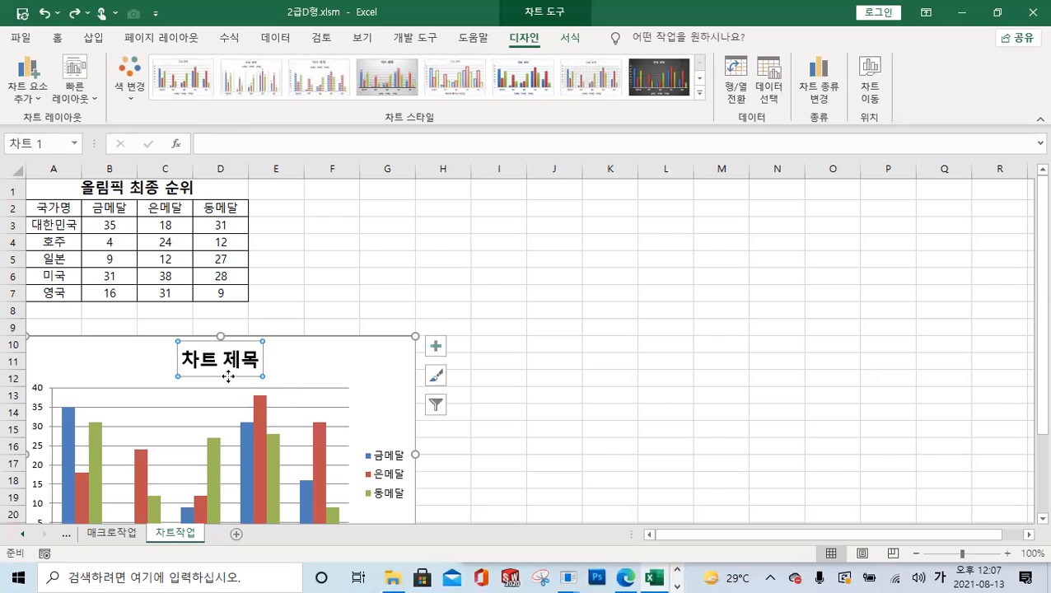
- Link the chart title to =차트작업!$A$1 so it reads 올림픽 최종 순위
{"action": "left_click", "coordinate": [229, 148]}
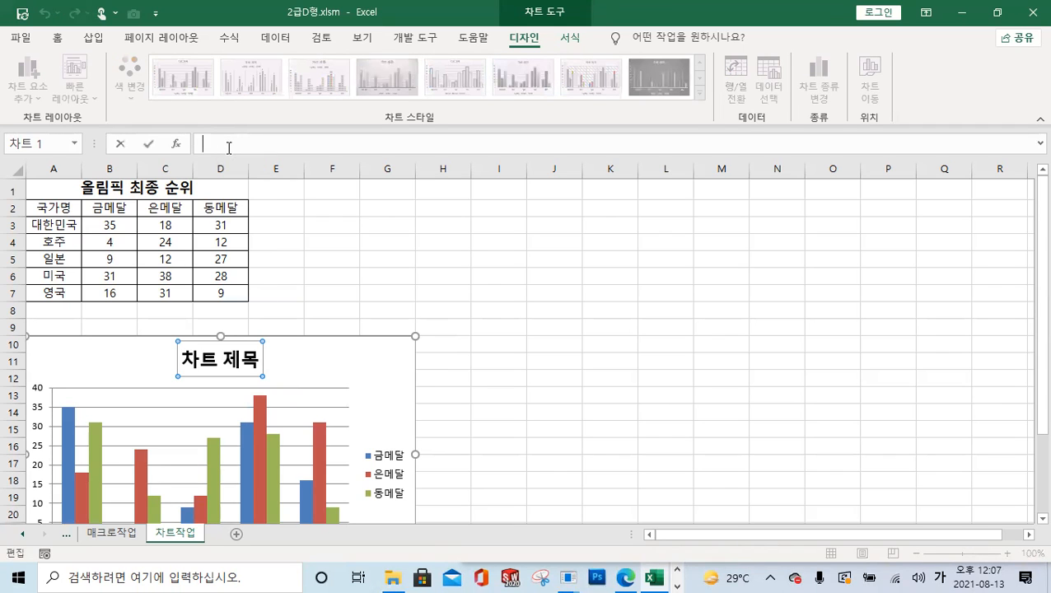
{"action": "left_click", "coordinate": [144, 188]}
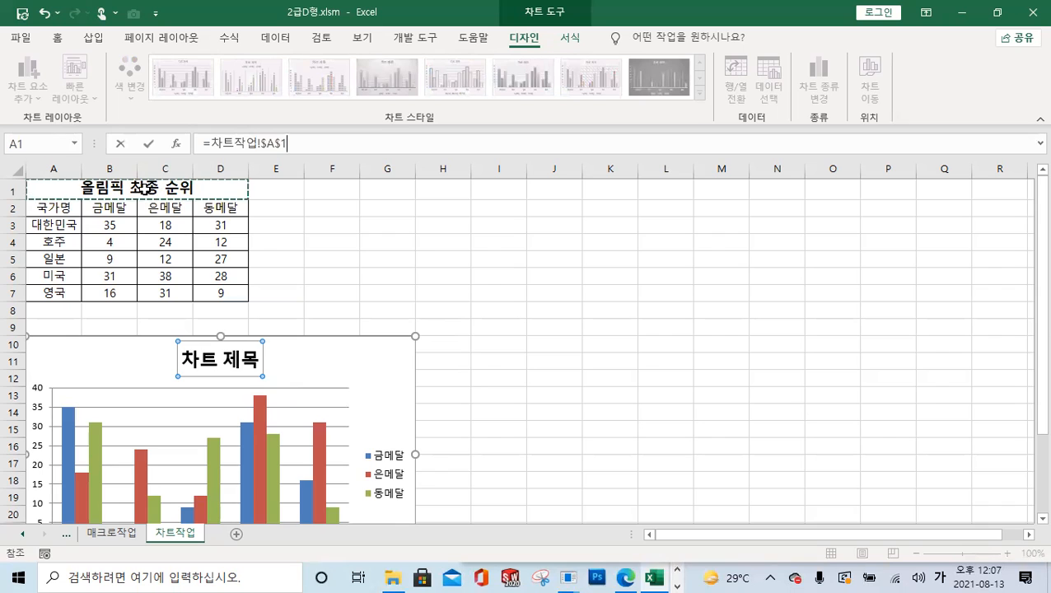
{"action": "left_click", "coordinate": [149, 147]}
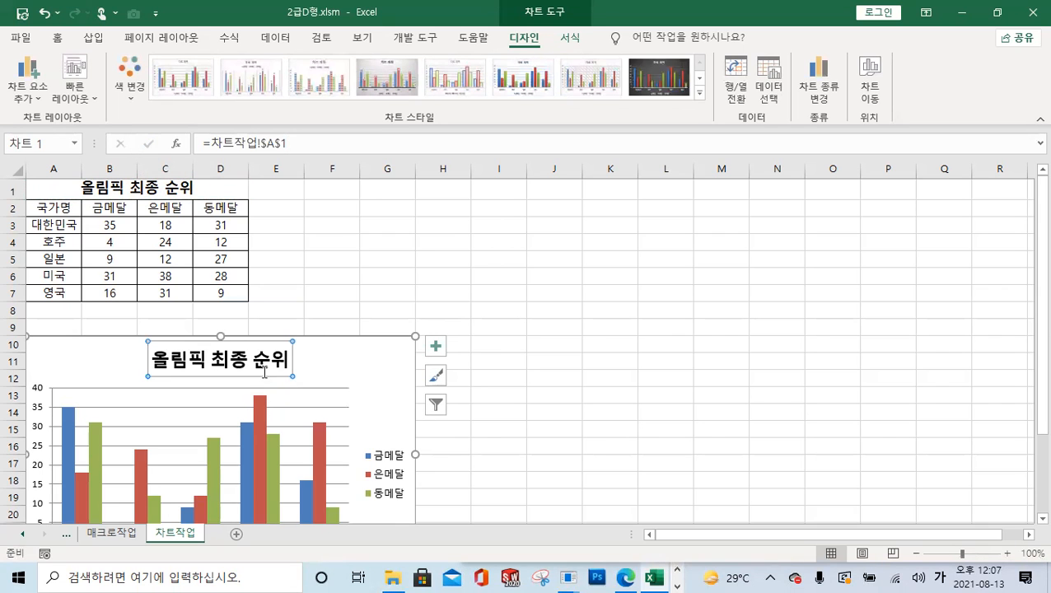
{"action": "left_click", "coordinate": [996, 12]}
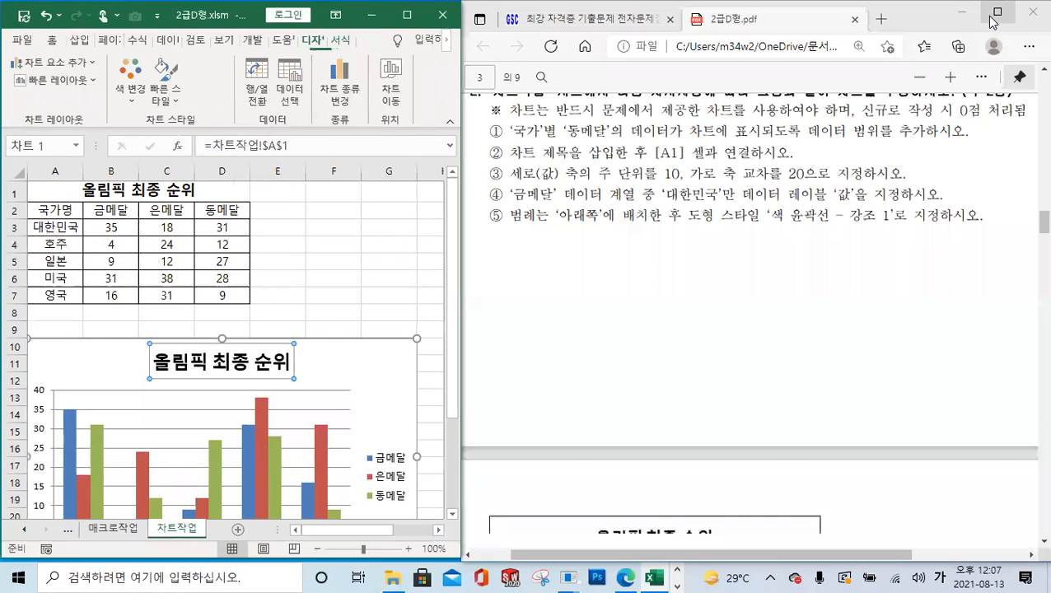
- Set the vertical axis major unit (기본) to 10 in 축 서식
{"action": "left_click", "coordinate": [570, 209]}
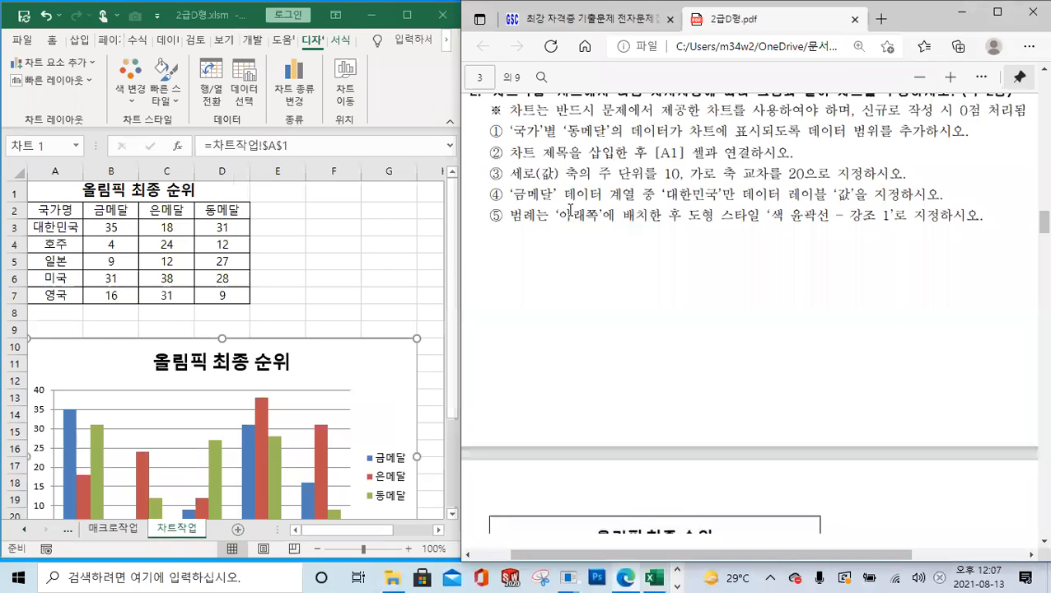
{"action": "scroll", "coordinate": [179, 373], "scroll_direction": "down", "scroll_amount": 2}
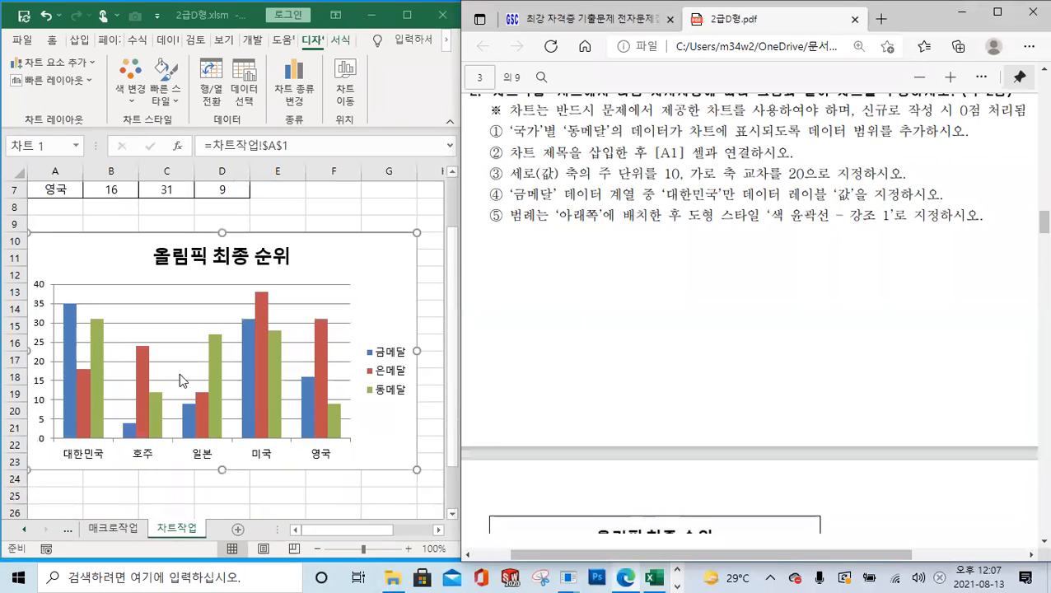
{"action": "left_click", "coordinate": [42, 327]}
{"action": "left_click", "coordinate": [38, 327]}
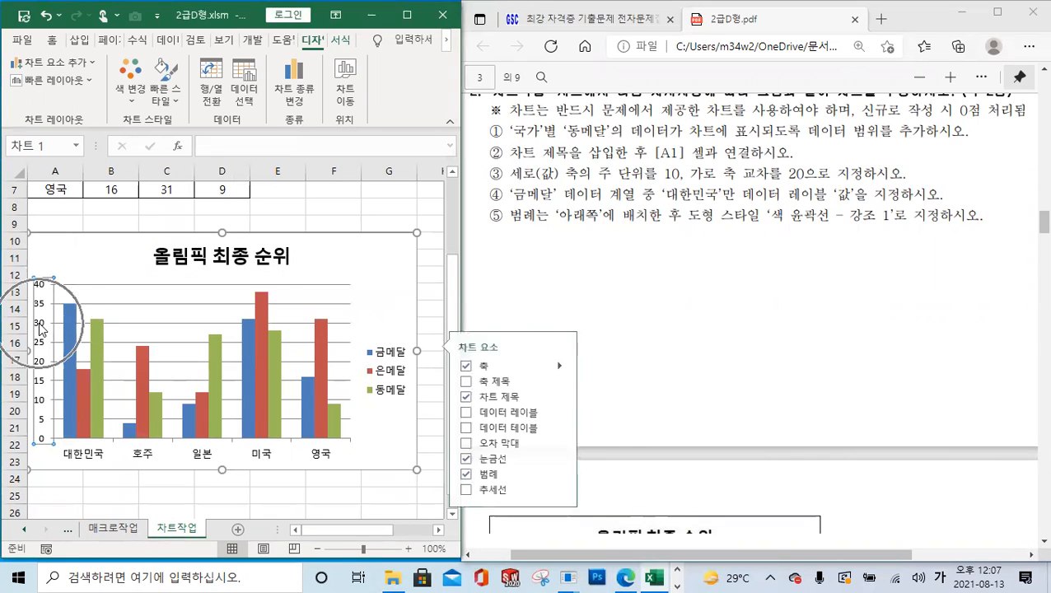
{"action": "right_click", "coordinate": [39, 327]}
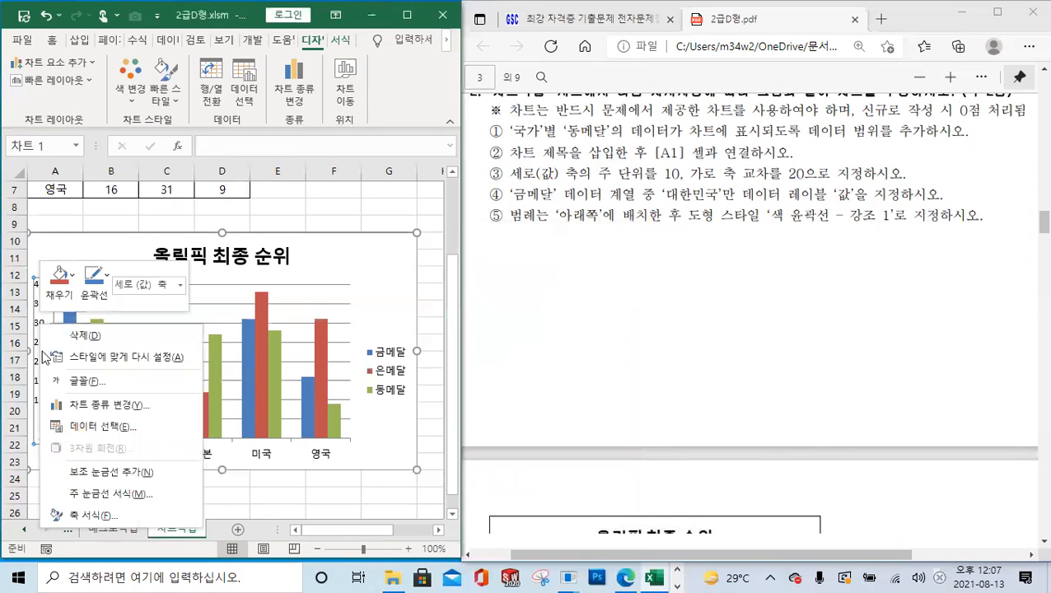
{"action": "left_click", "coordinate": [93, 516]}
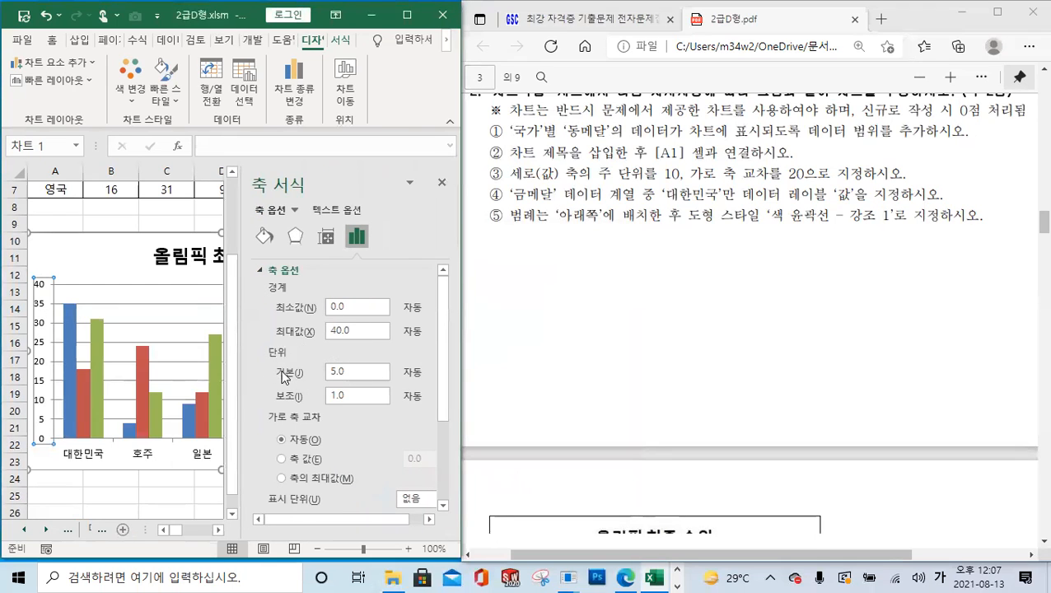
{"action": "left_click_drag", "start_coordinate": [356, 375], "coordinate": [330, 375]}
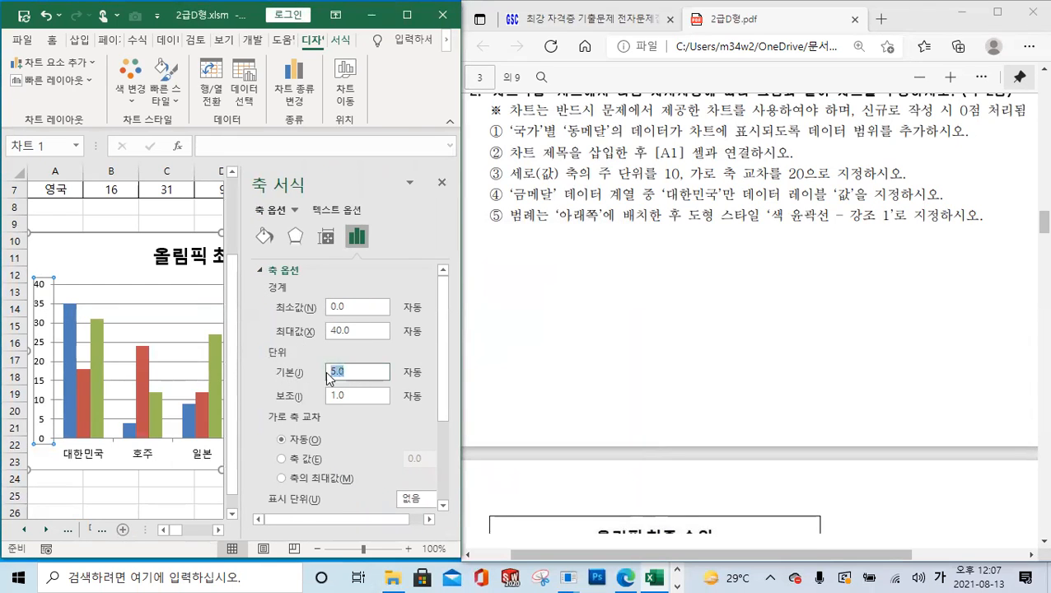
{"action": "type", "text": "10"}
{"action": "key", "text": "Return"}
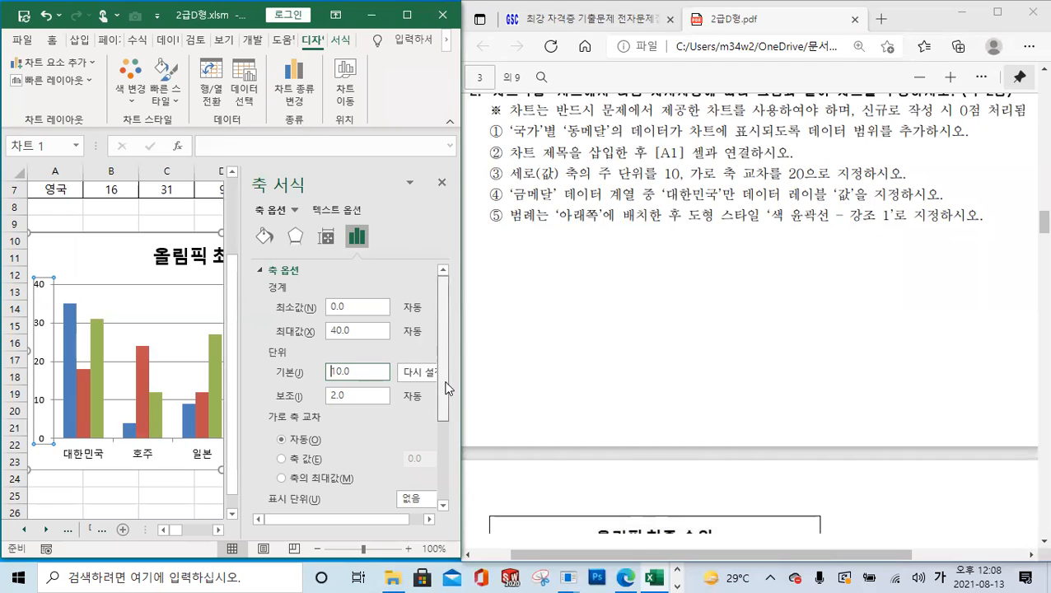
- Make the horizontal axis cross at axis value 20 and close the pane
{"action": "scroll", "coordinate": [448, 389], "scroll_direction": "down", "scroll_amount": 3}
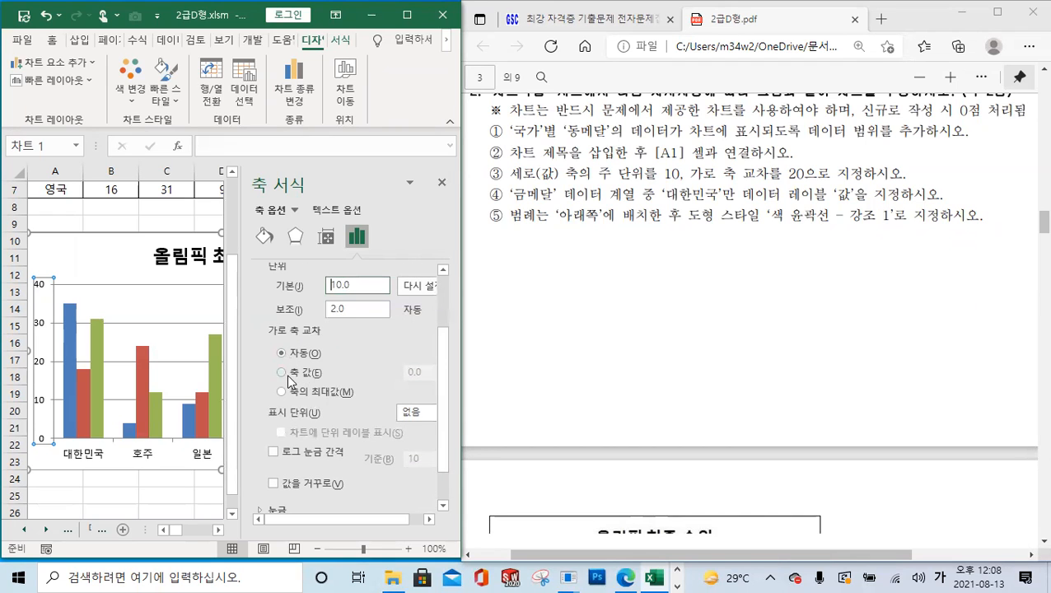
{"action": "left_click", "coordinate": [283, 374]}
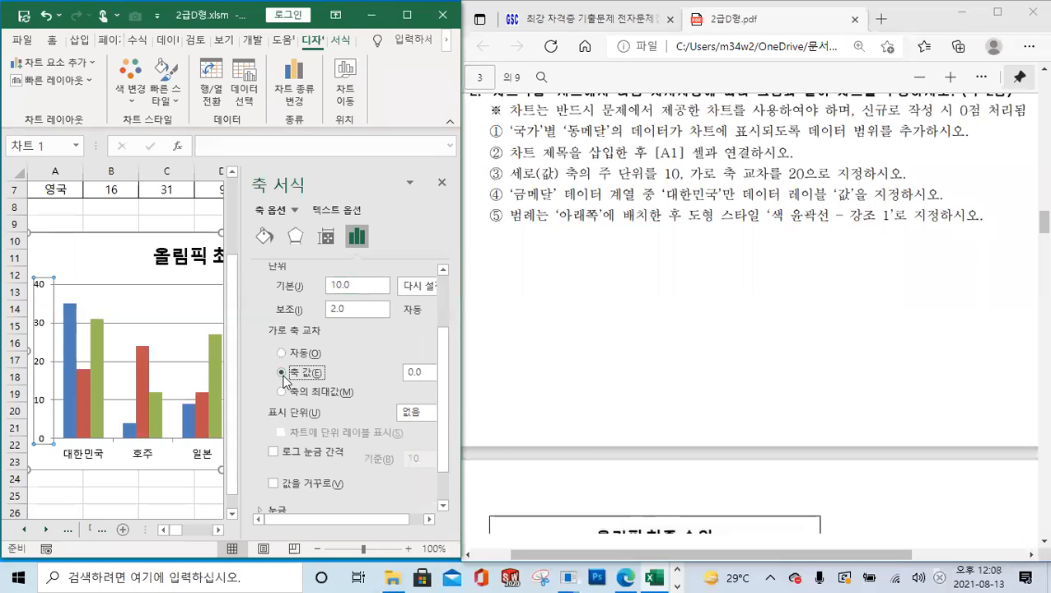
{"action": "left_click", "coordinate": [424, 373]}
{"action": "left_click_drag", "start_coordinate": [425, 373], "coordinate": [405, 374]}
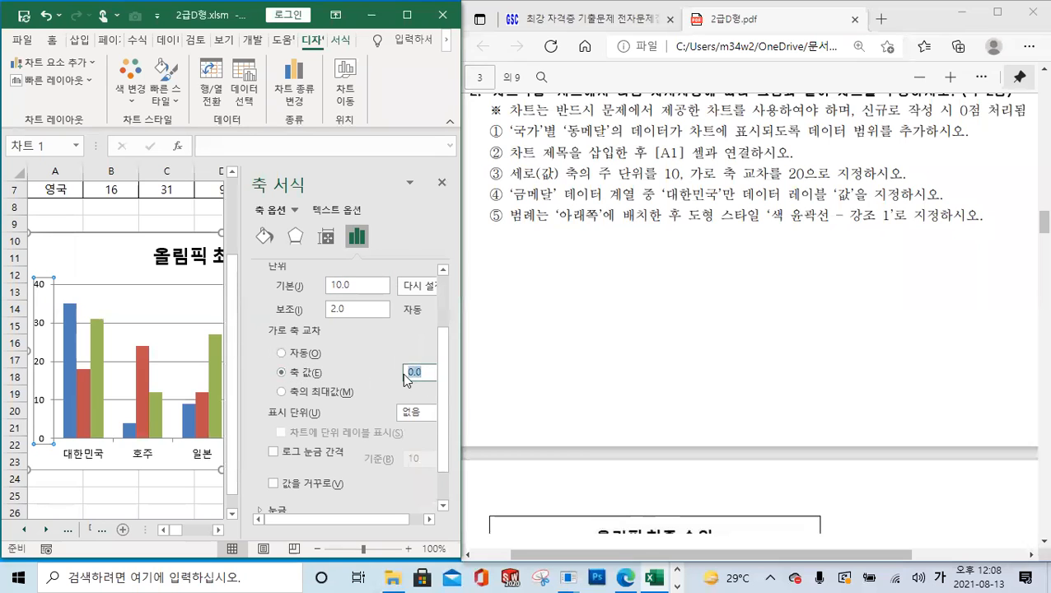
{"action": "type", "text": "20"}
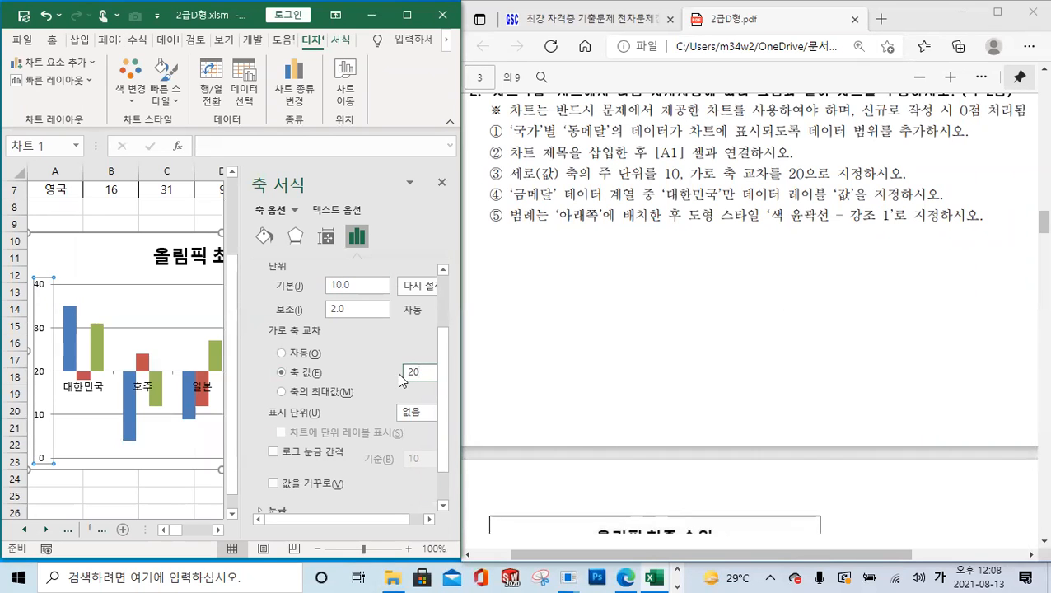
{"action": "left_click", "coordinate": [442, 182]}
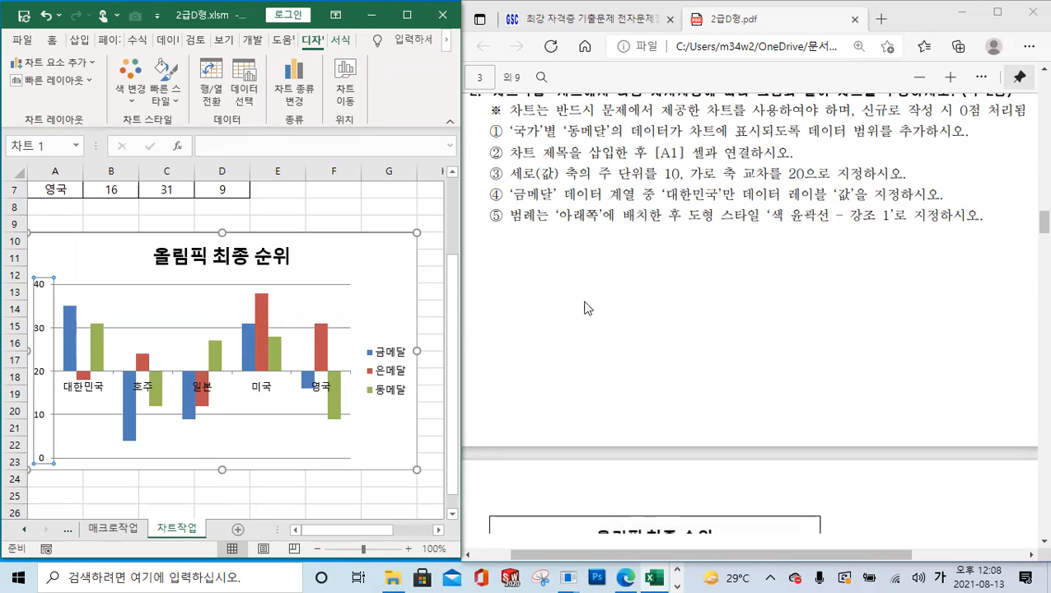
- Add a 바깥쪽 끝에 data label showing 35 to only the 대한민국 금메달 bar
{"action": "left_click", "coordinate": [71, 338]}
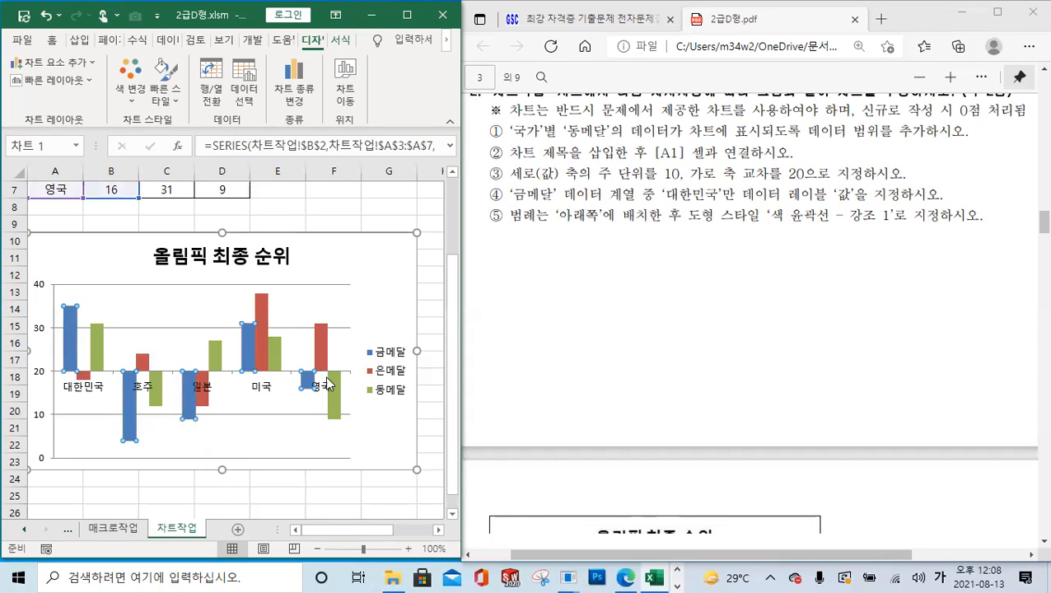
{"action": "left_click", "coordinate": [71, 339]}
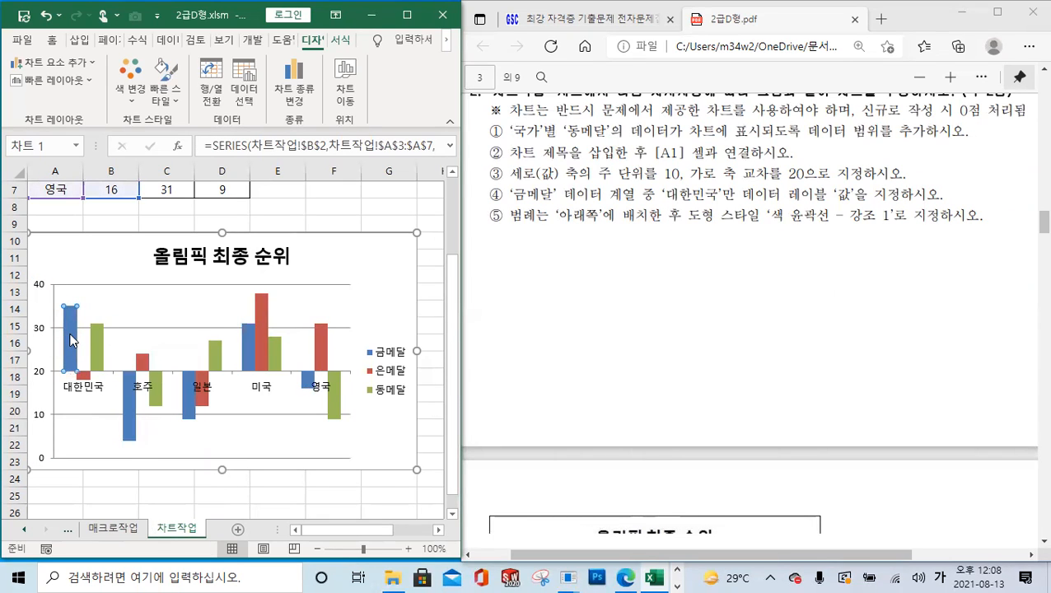
{"action": "left_click", "coordinate": [339, 42]}
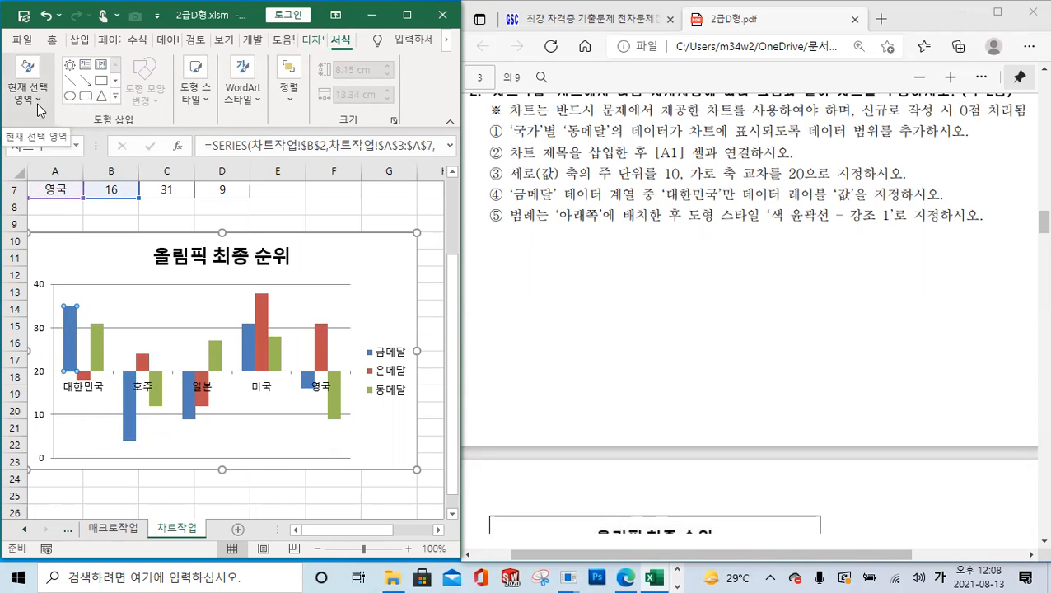
{"action": "left_click", "coordinate": [313, 41]}
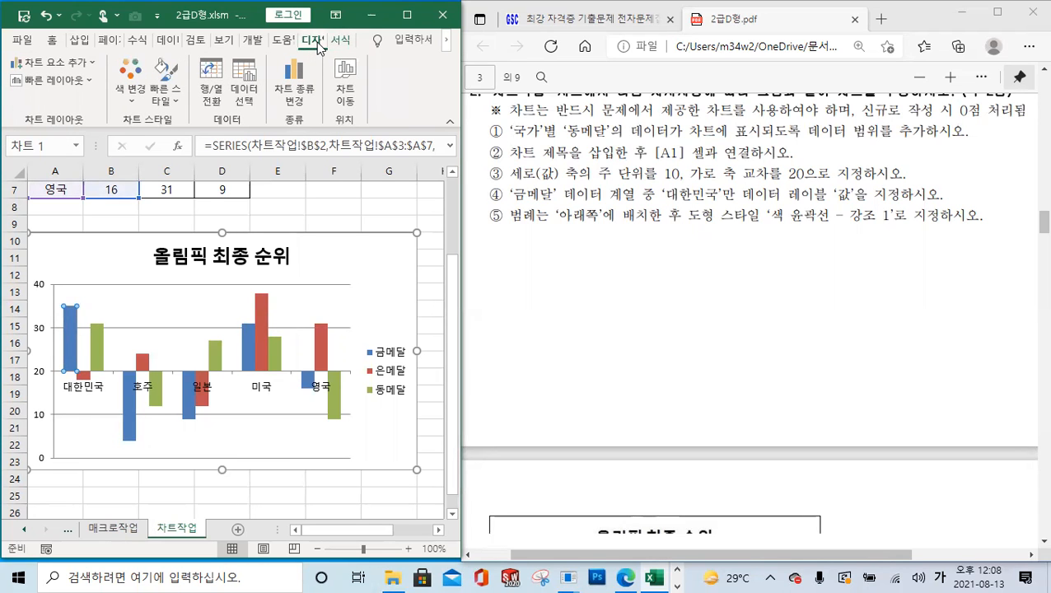
{"action": "left_click", "coordinate": [73, 66]}
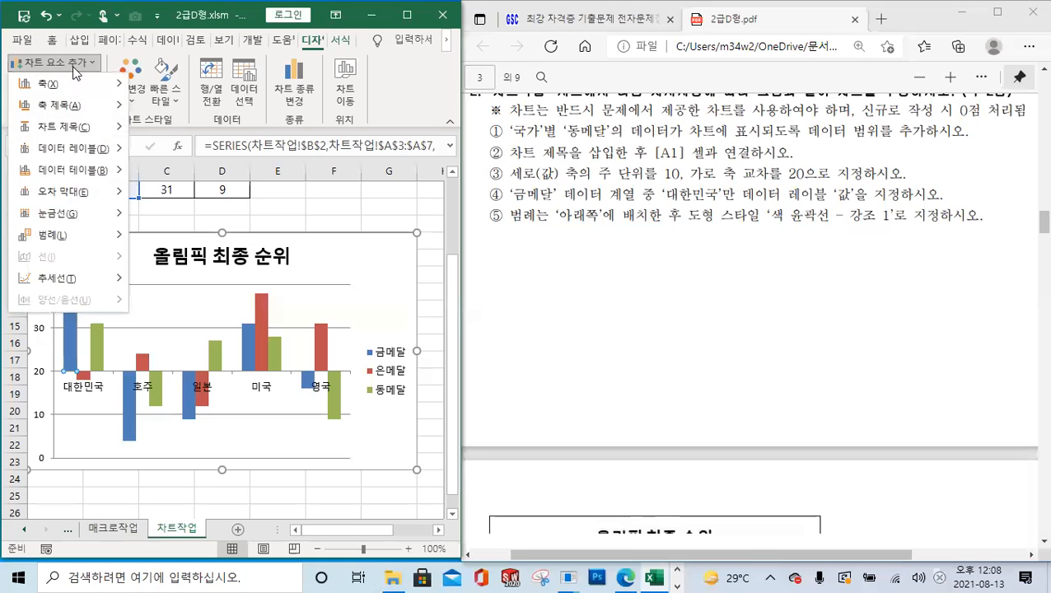
{"action": "mouse_move", "coordinate": [112, 149]}
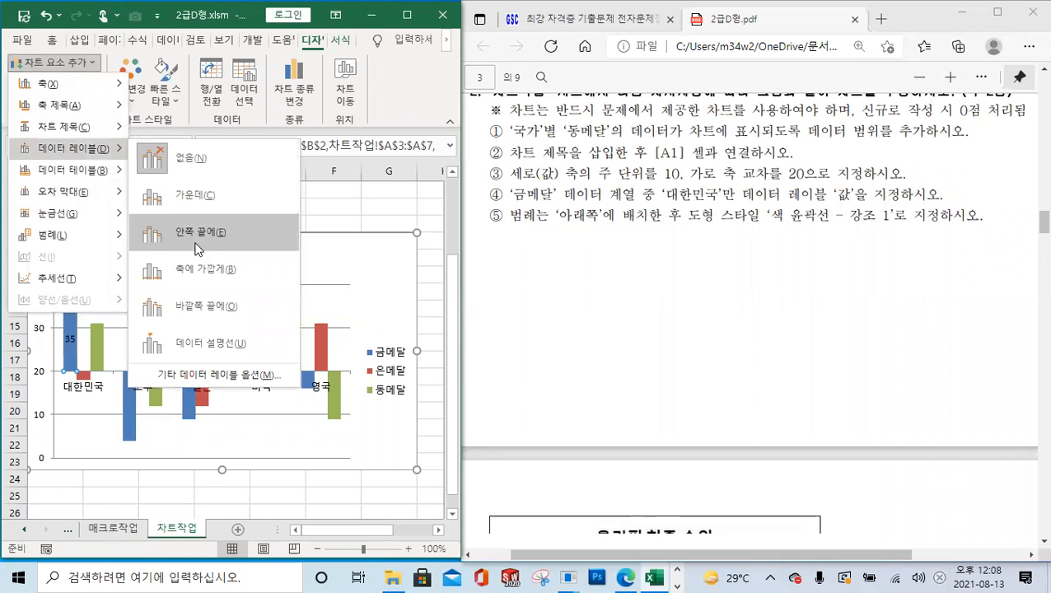
{"action": "left_click", "coordinate": [213, 313]}
{"action": "scroll", "coordinate": [776, 286], "scroll_direction": "down", "scroll_amount": 3}
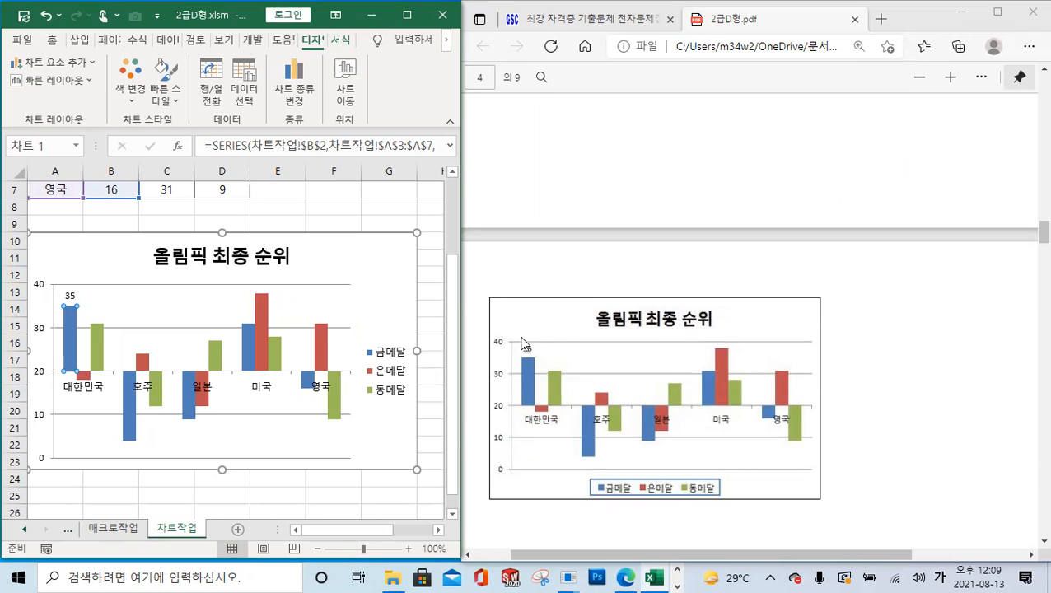
{"action": "scroll", "coordinate": [733, 259], "scroll_direction": "up", "scroll_amount": 3}
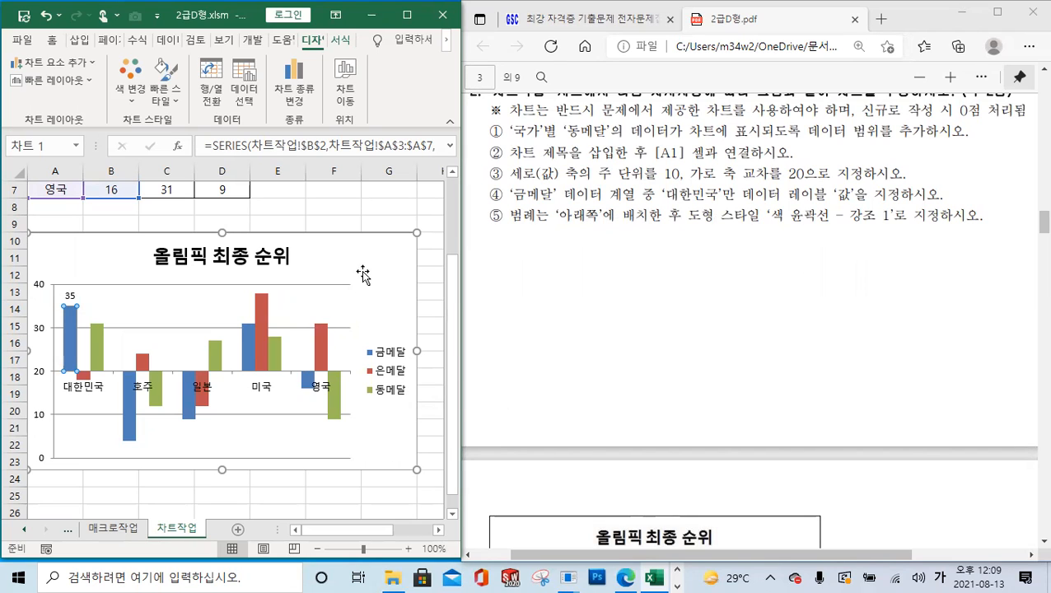
- Move the chart legend to the bottom, select it, and maximize the Excel window
{"action": "left_click", "coordinate": [92, 71]}
{"action": "mouse_move", "coordinate": [84, 233]}
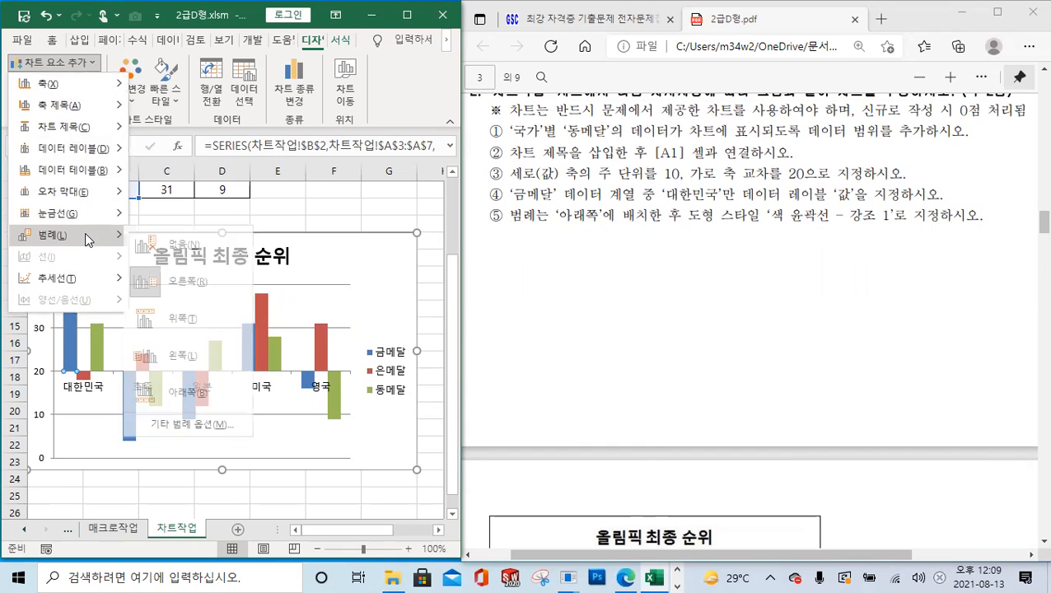
{"action": "left_click", "coordinate": [195, 393]}
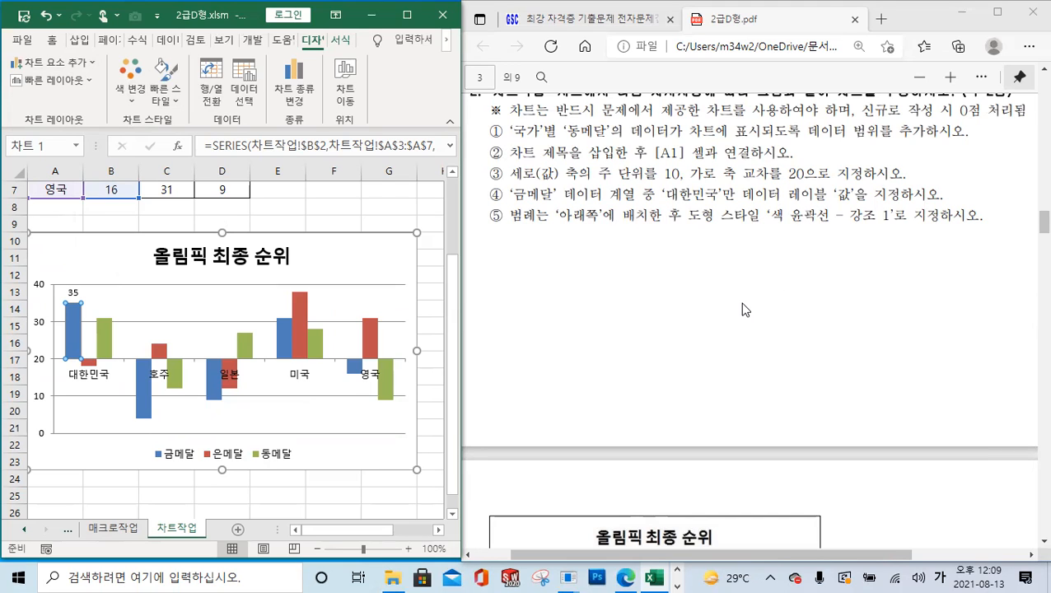
{"action": "left_click", "coordinate": [279, 453]}
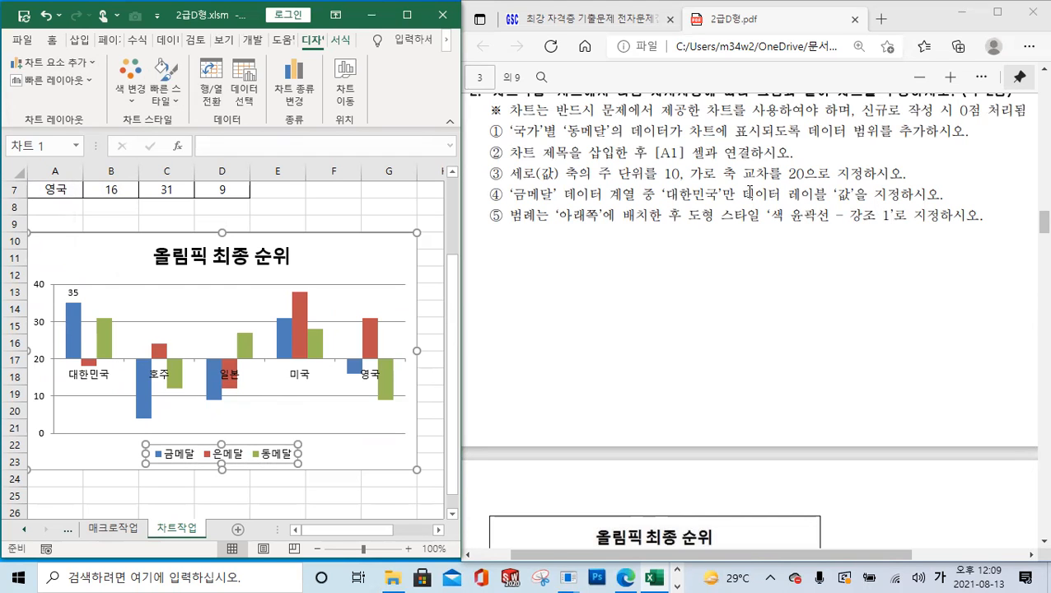
{"action": "left_click", "coordinate": [407, 15]}
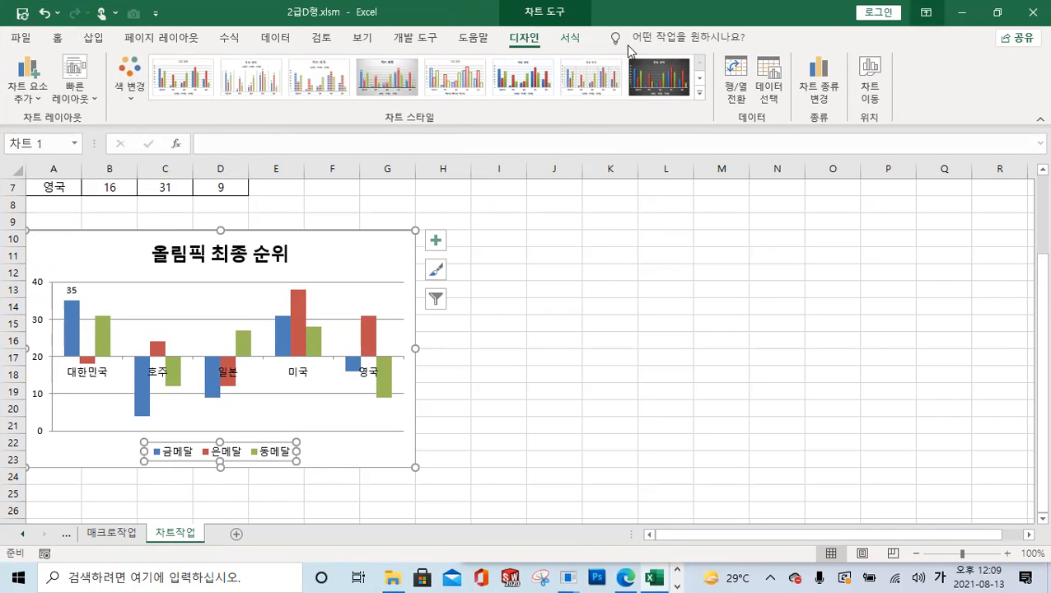
- Give the selected legend a Blue, Accent 1 shape outline from the chart Format options
{"action": "left_click", "coordinate": [996, 13]}
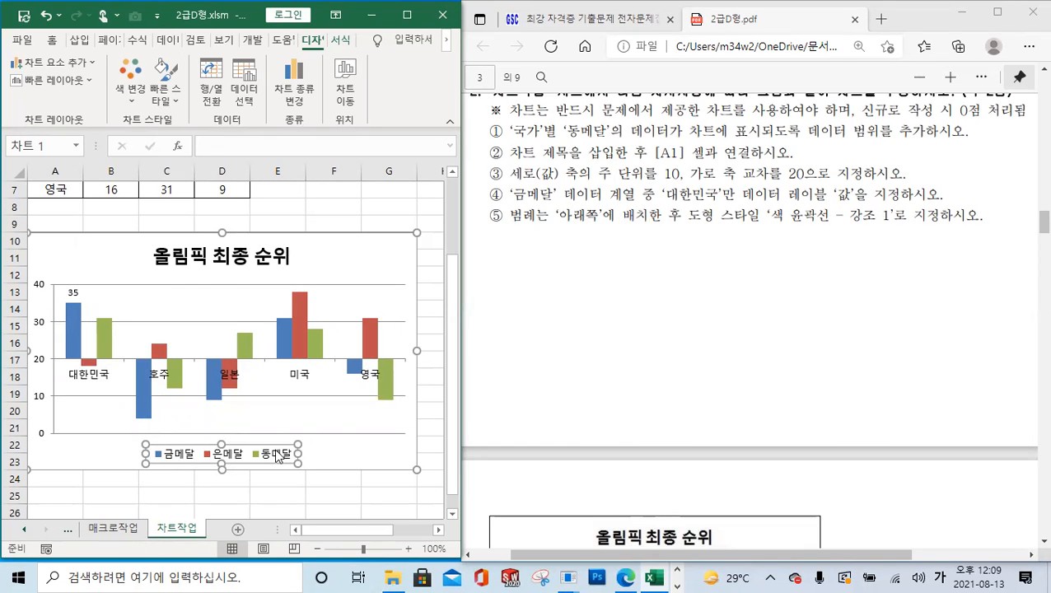
{"action": "left_click", "coordinate": [407, 14]}
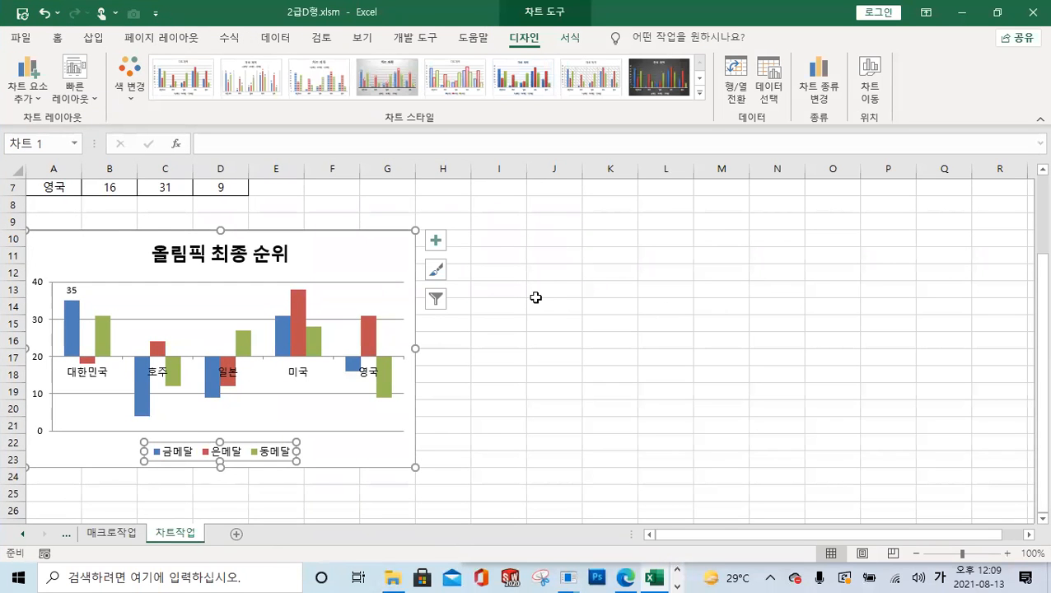
{"action": "left_click", "coordinate": [572, 39]}
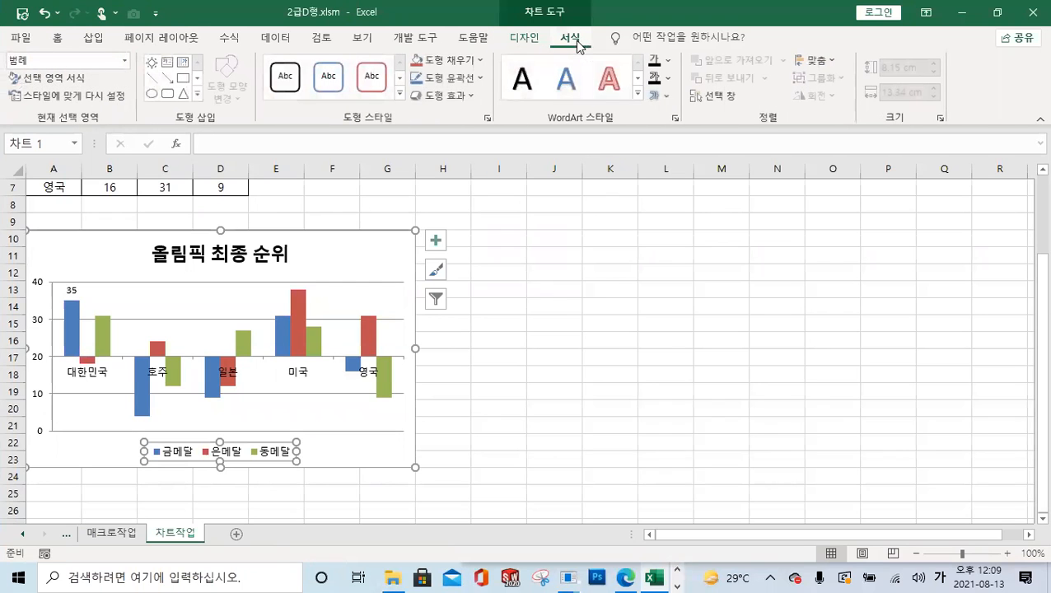
{"action": "left_click", "coordinate": [481, 79]}
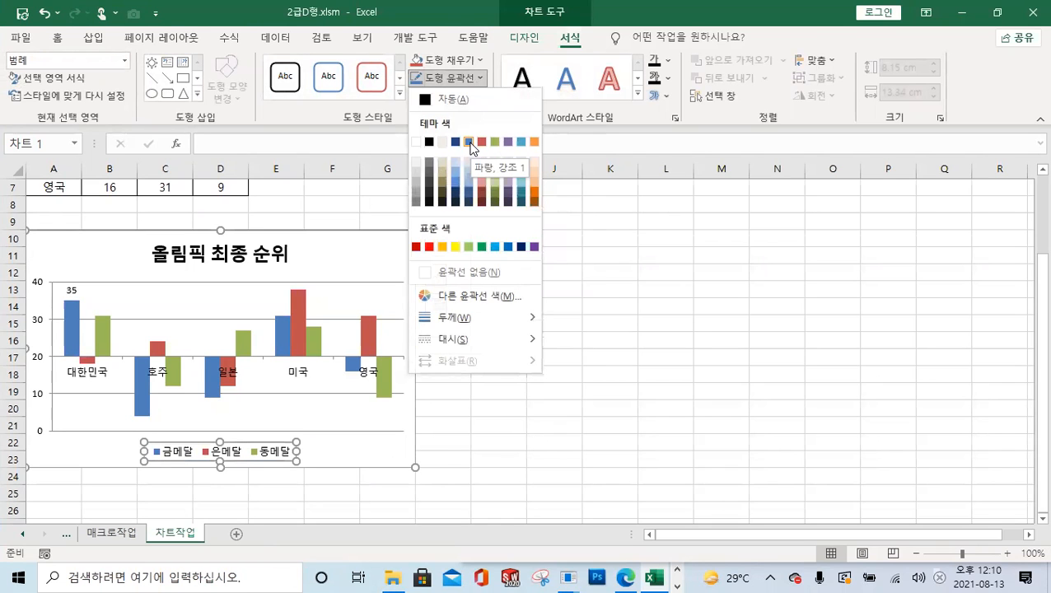
{"action": "left_click", "coordinate": [995, 20]}
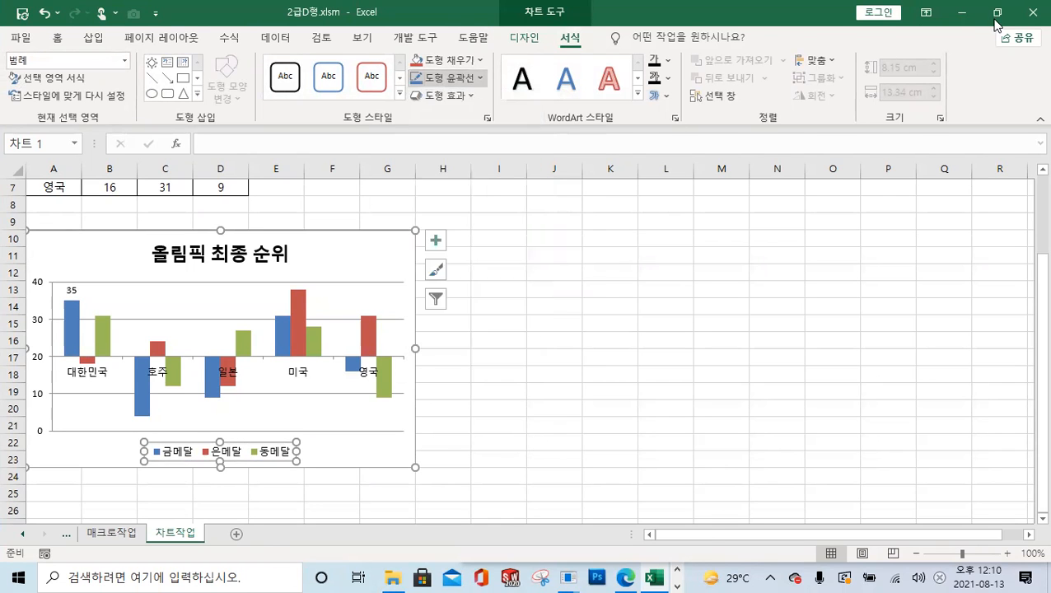
{"action": "left_click", "coordinate": [997, 14]}
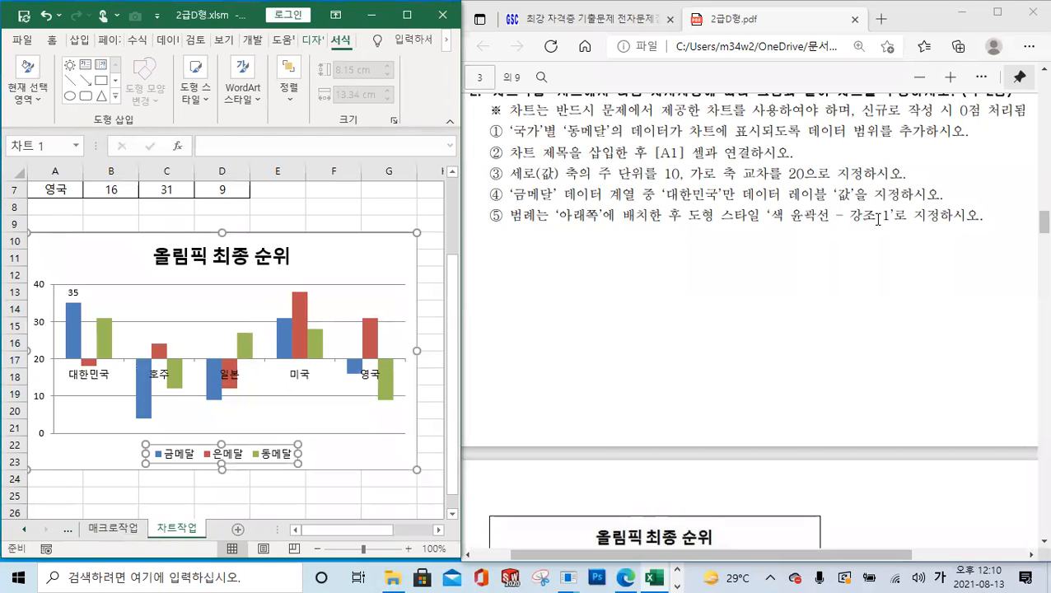
{"action": "left_click", "coordinate": [407, 15]}
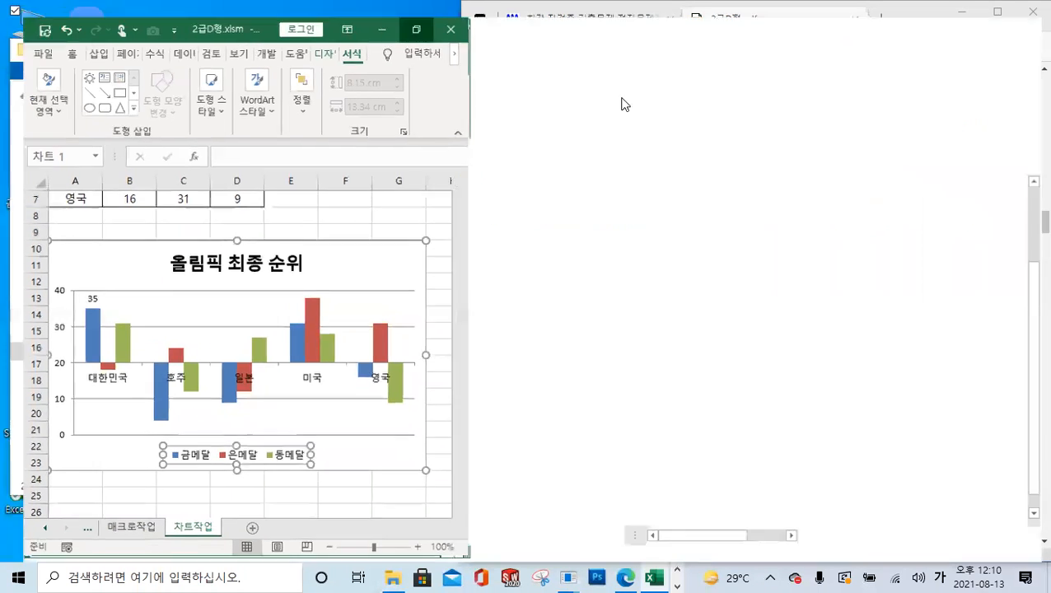
{"action": "left_click", "coordinate": [477, 78]}
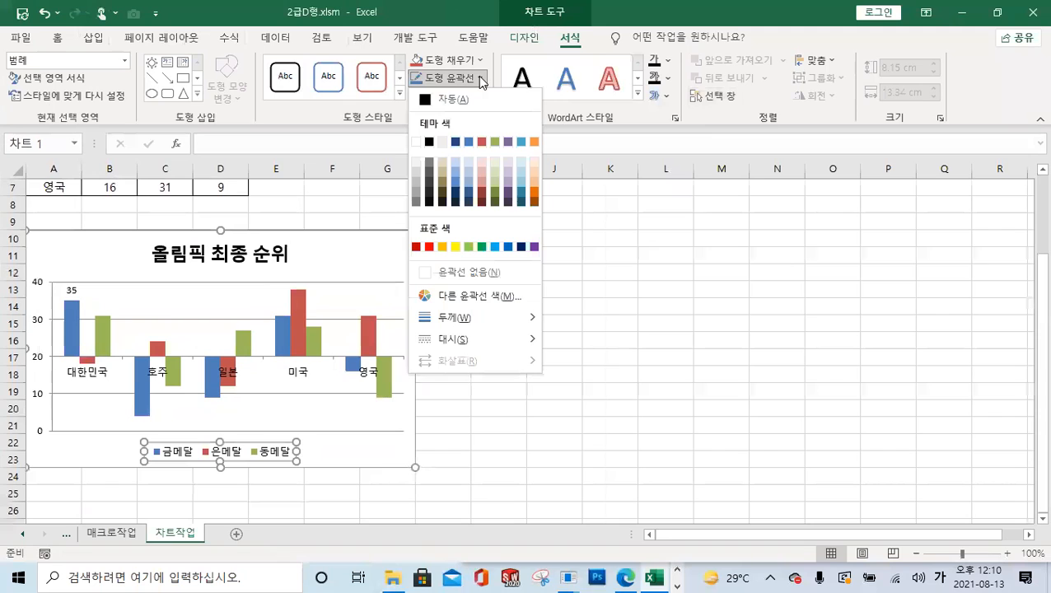
{"action": "left_click", "coordinate": [469, 142]}
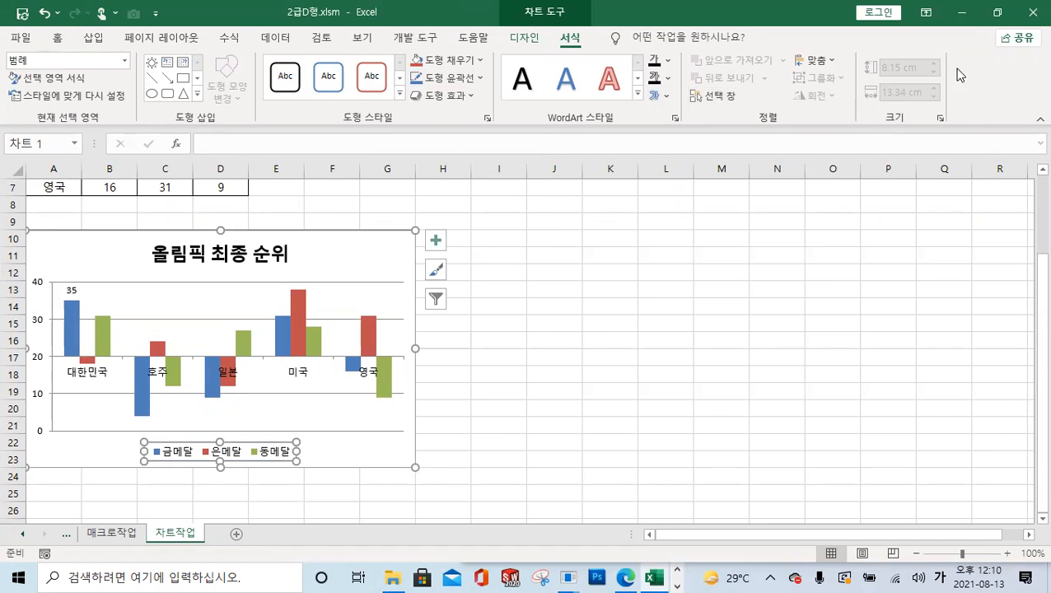
- Restore Excel beside the PDF, select G8 to deselect the chart, and step back to 분석작업-1
{"action": "left_click", "coordinate": [995, 12]}
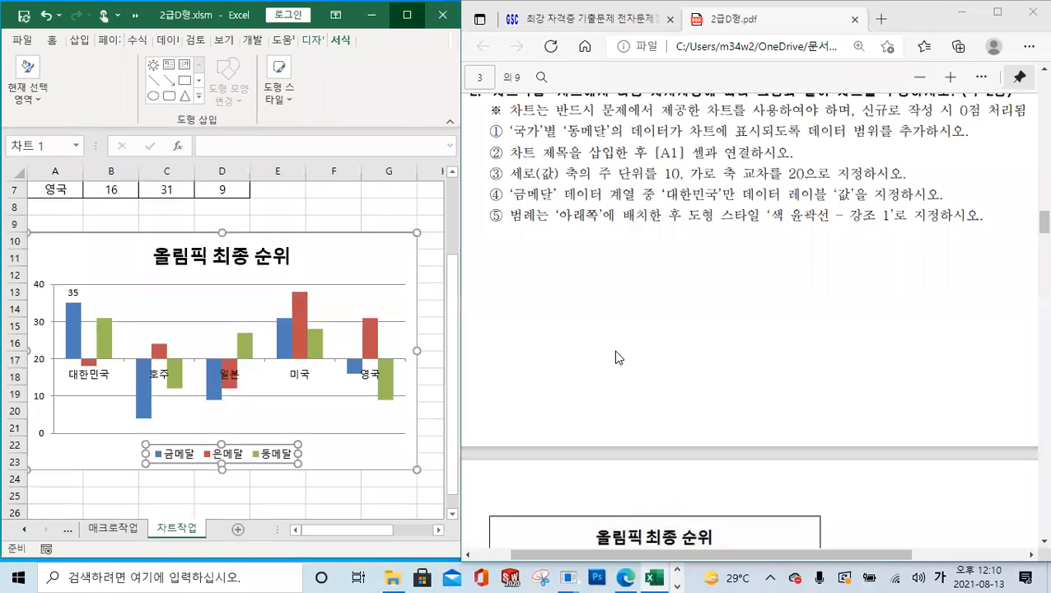
{"action": "left_click", "coordinate": [407, 211]}
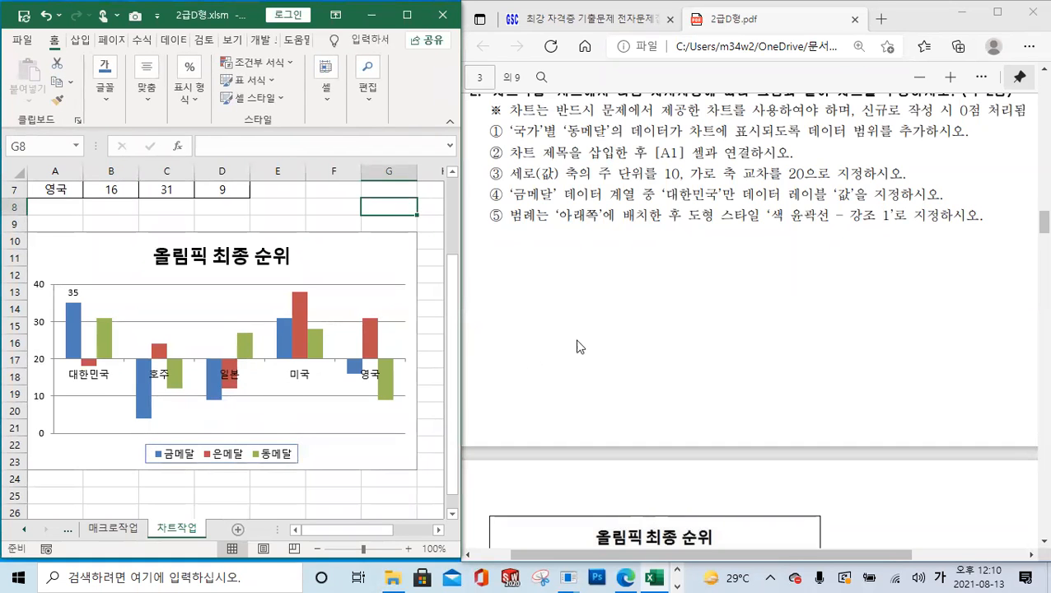
{"action": "scroll", "coordinate": [626, 337], "scroll_direction": "down", "scroll_amount": 2}
{"action": "scroll", "coordinate": [623, 331], "scroll_direction": "down", "scroll_amount": 4}
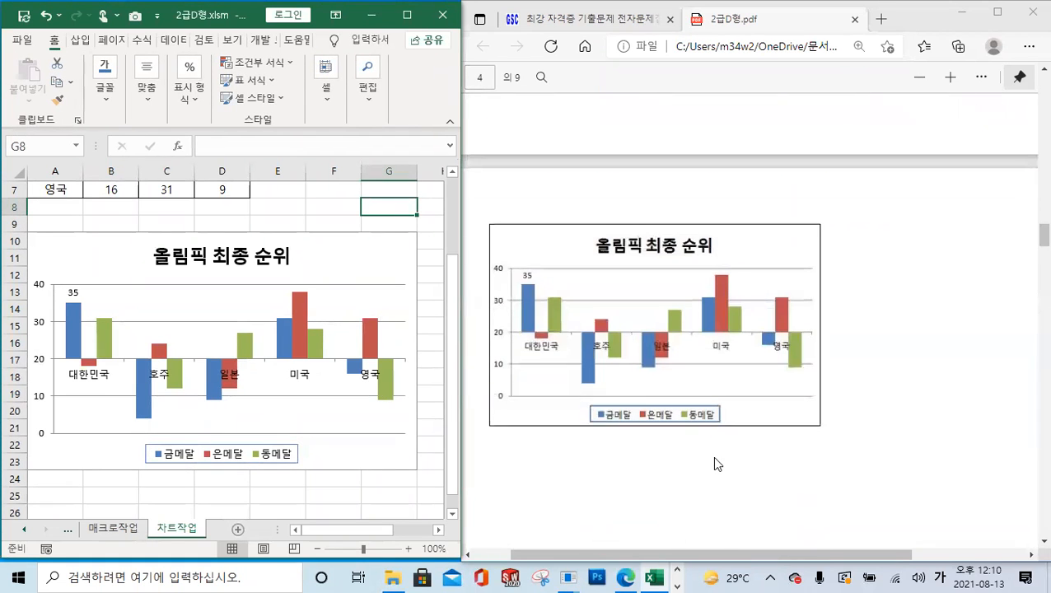
{"action": "scroll", "coordinate": [733, 412], "scroll_direction": "up", "scroll_amount": 6}
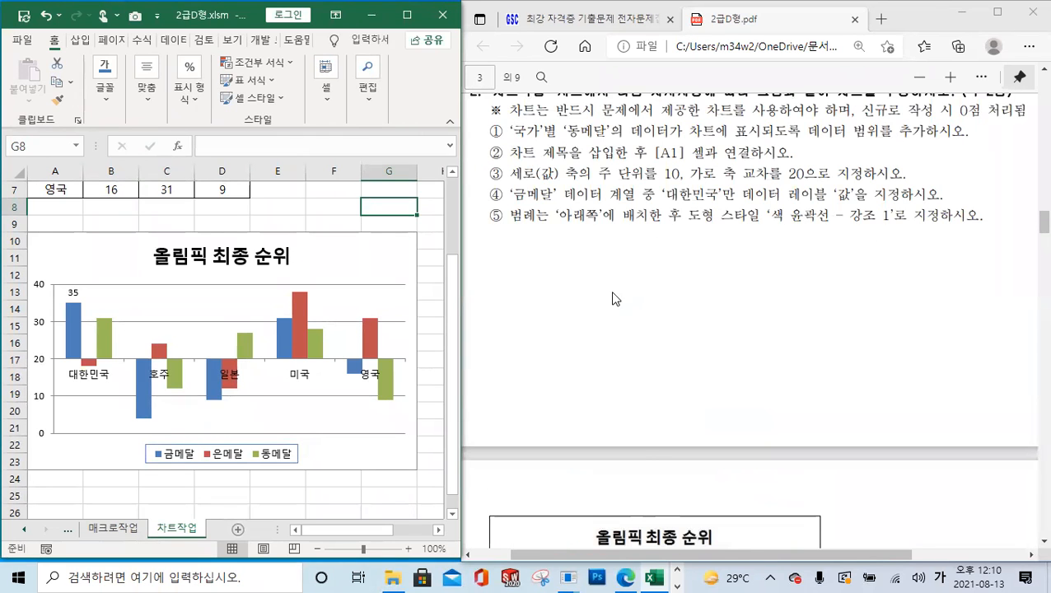
{"action": "scroll", "coordinate": [664, 434], "scroll_direction": "down", "scroll_amount": 3}
{"action": "scroll", "coordinate": [661, 435], "scroll_direction": "down", "scroll_amount": 3}
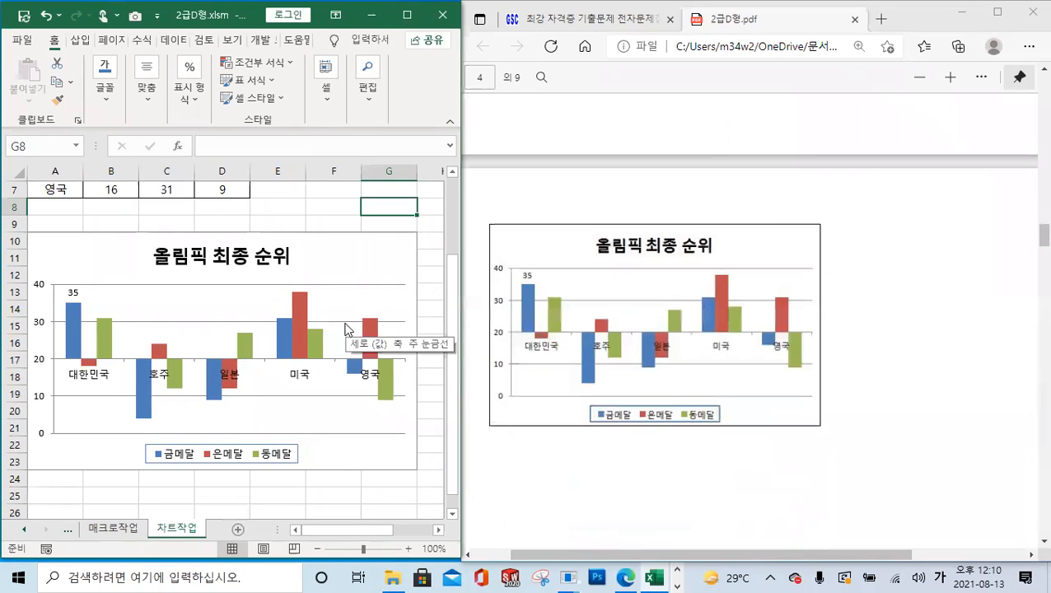
{"action": "left_click", "coordinate": [69, 531]}
{"action": "left_click", "coordinate": [69, 531]}
- Go to the 계산작업 sheet with the fare table and scroll through the exam PDF
{"action": "left_click", "coordinate": [69, 530]}
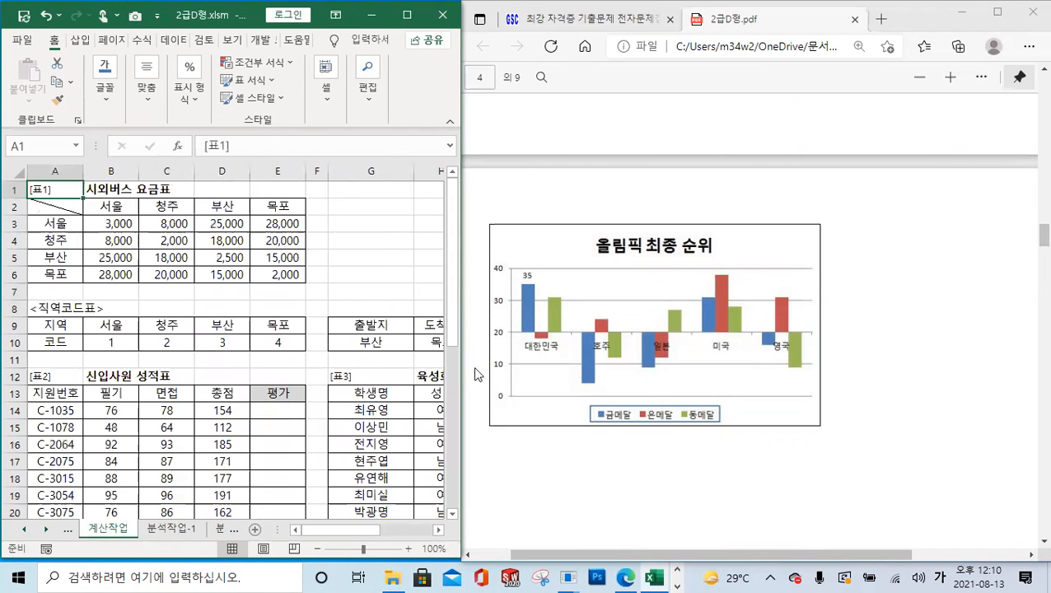
{"action": "scroll", "coordinate": [659, 346], "scroll_direction": "up", "scroll_amount": 20}
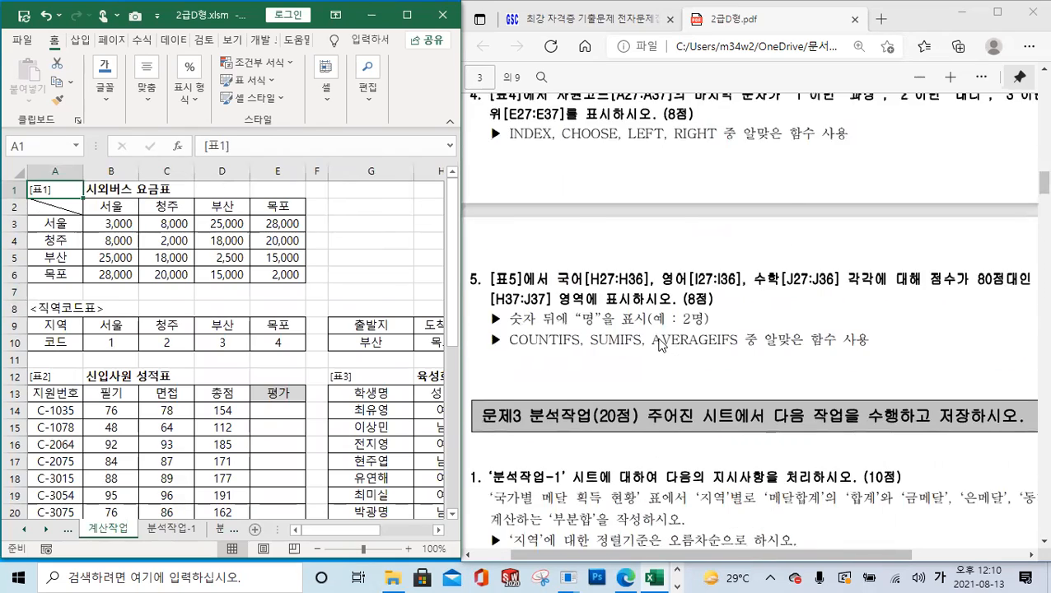
{"action": "scroll", "coordinate": [659, 344], "scroll_direction": "up", "scroll_amount": 3}
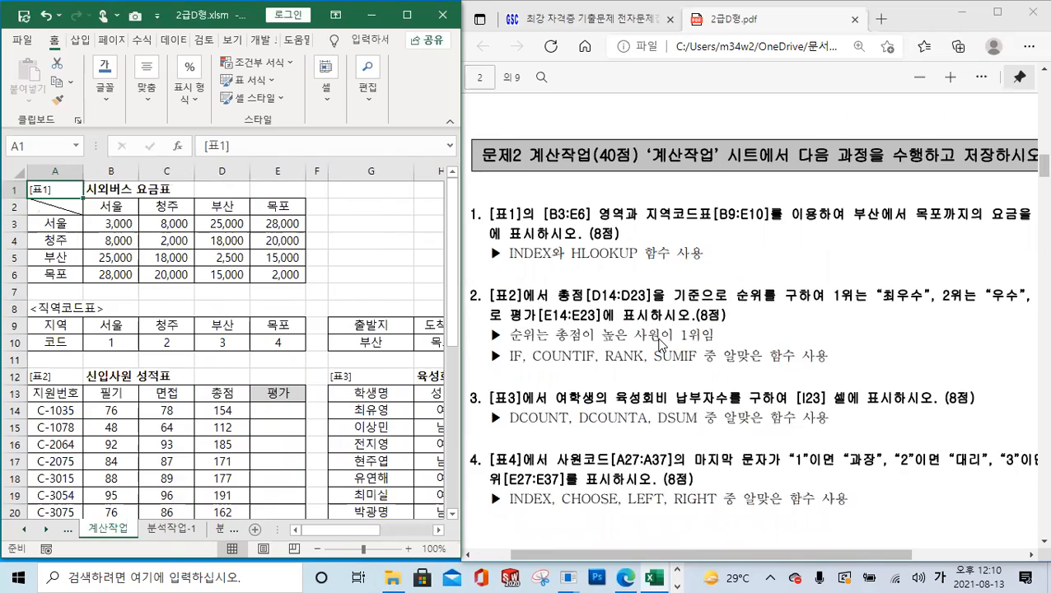
{"action": "scroll", "coordinate": [659, 344], "scroll_direction": "up", "scroll_amount": 15}
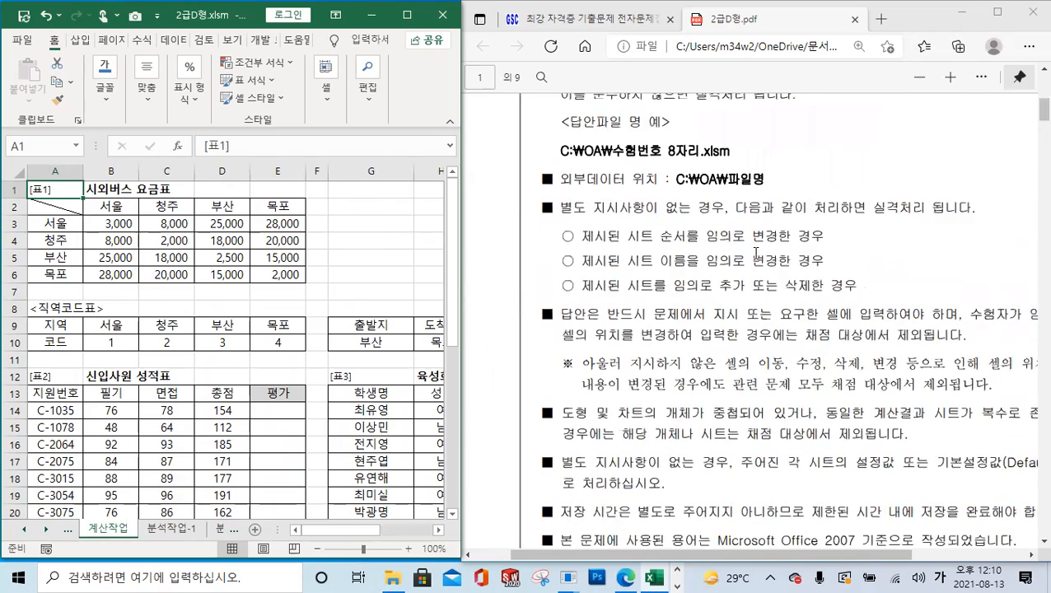
{"action": "scroll", "coordinate": [755, 253], "scroll_direction": "up", "scroll_amount": 1}
{"action": "scroll", "coordinate": [756, 253], "scroll_direction": "down", "scroll_amount": 3}
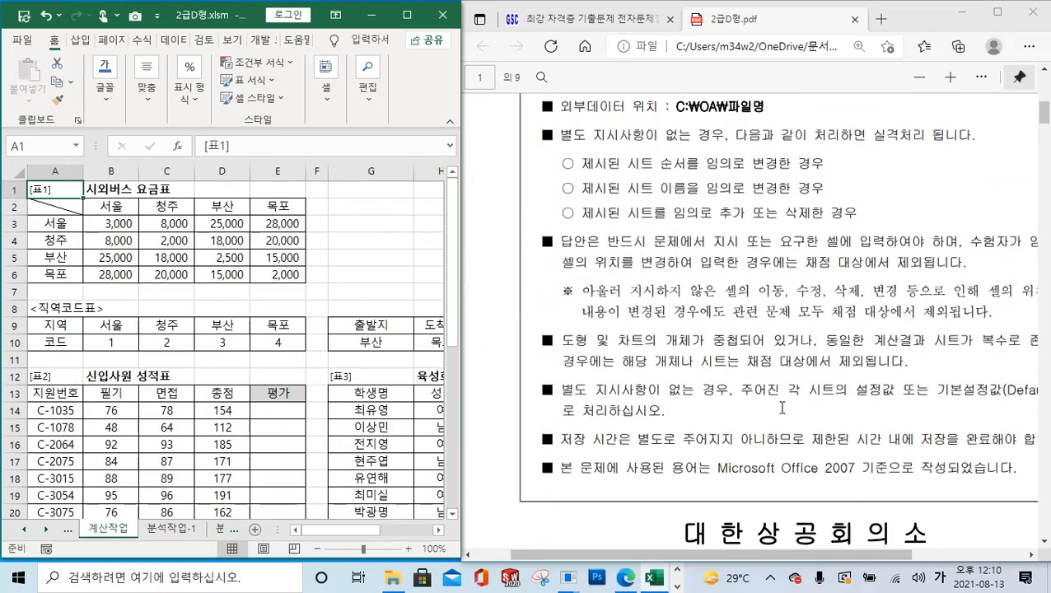
{"action": "left_click_drag", "start_coordinate": [750, 557], "coordinate": [784, 561]}
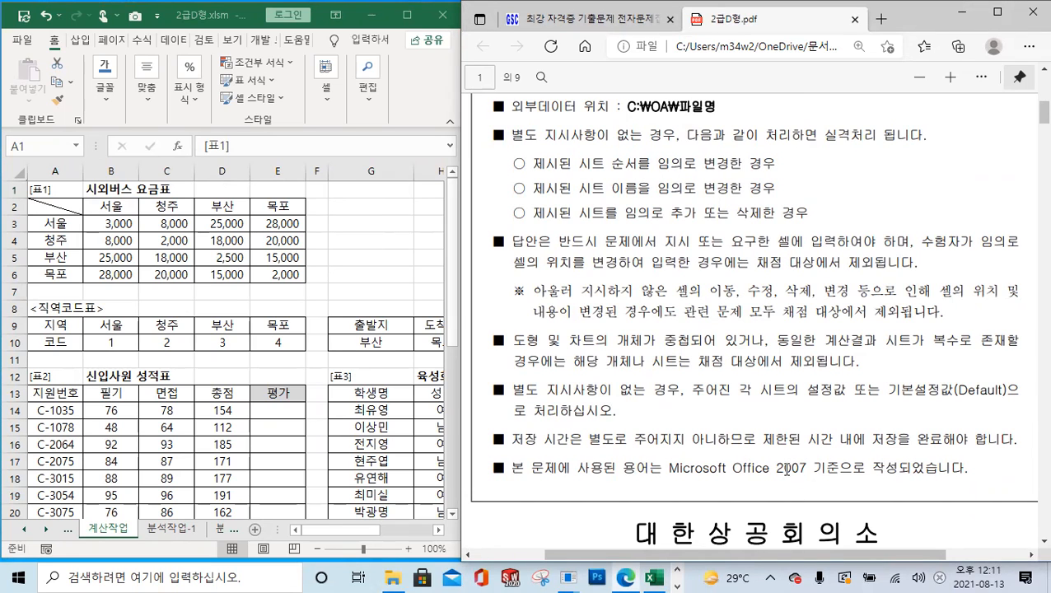
- Bring the PDF to page 2's 계산작업 tasks and shorten its window to expose the desktop
{"action": "scroll", "coordinate": [769, 420], "scroll_direction": "up", "scroll_amount": 1}
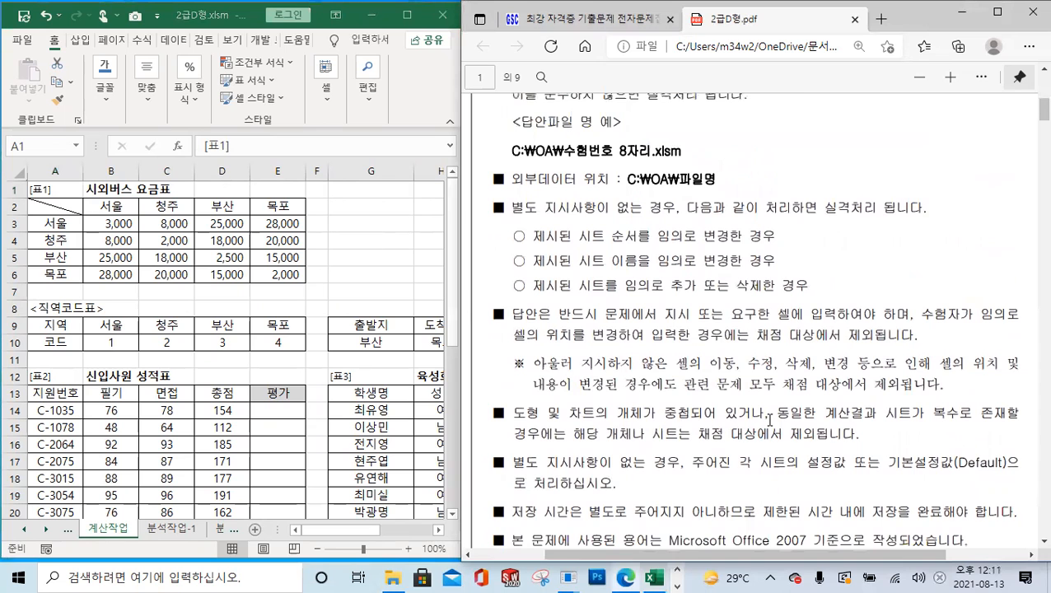
{"action": "scroll", "coordinate": [769, 420], "scroll_direction": "up", "scroll_amount": 1}
{"action": "scroll", "coordinate": [770, 420], "scroll_direction": "up", "scroll_amount": 2}
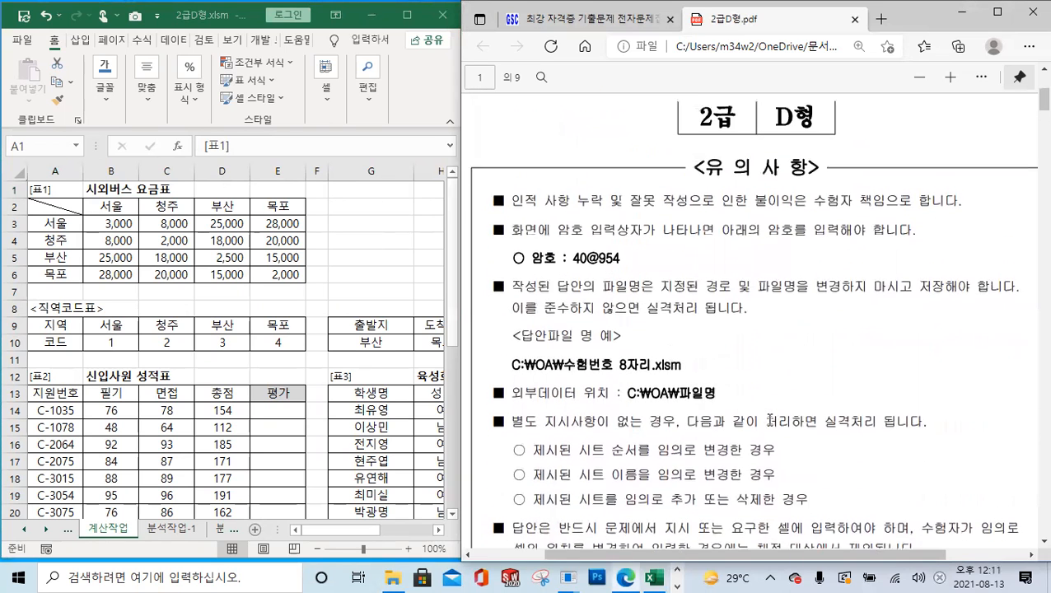
{"action": "scroll", "coordinate": [769, 421], "scroll_direction": "down", "scroll_amount": 1}
{"action": "scroll", "coordinate": [770, 421], "scroll_direction": "down", "scroll_amount": 2}
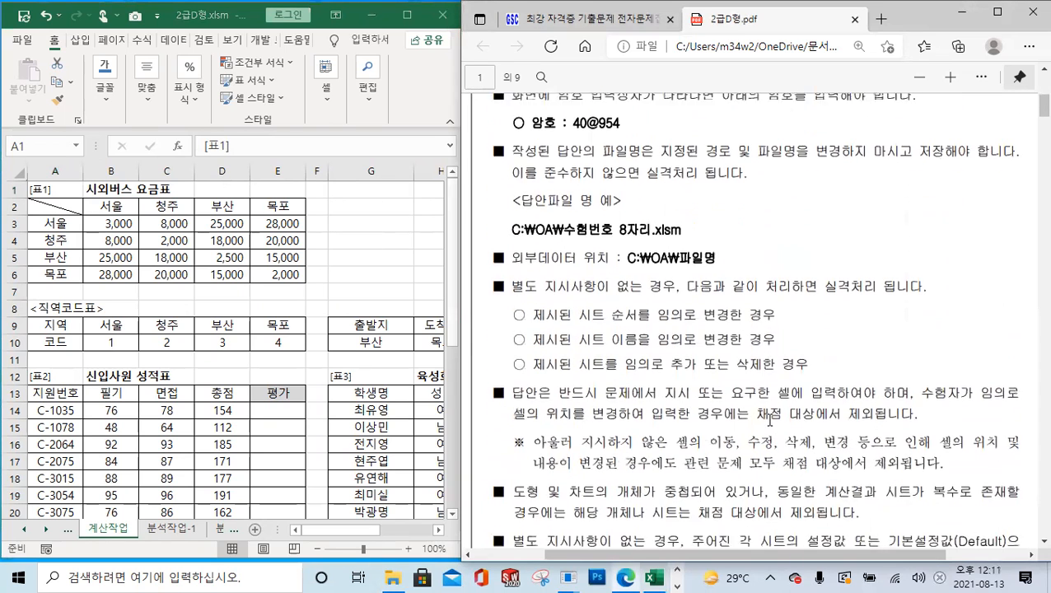
{"action": "scroll", "coordinate": [770, 420], "scroll_direction": "down", "scroll_amount": 2}
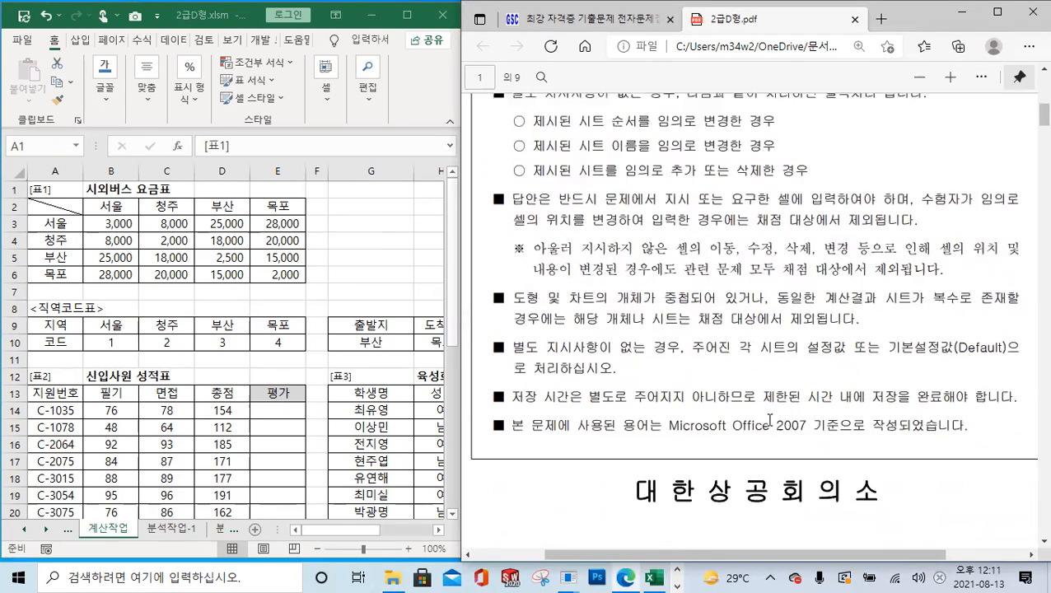
{"action": "scroll", "coordinate": [770, 420], "scroll_direction": "down", "scroll_amount": 1}
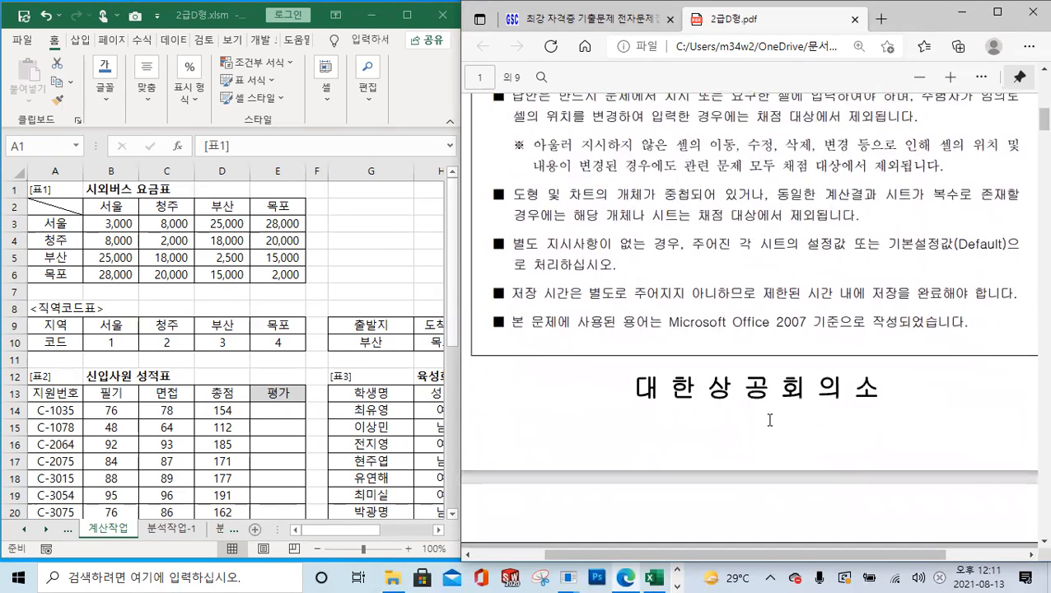
{"action": "scroll", "coordinate": [769, 420], "scroll_direction": "up", "scroll_amount": 2}
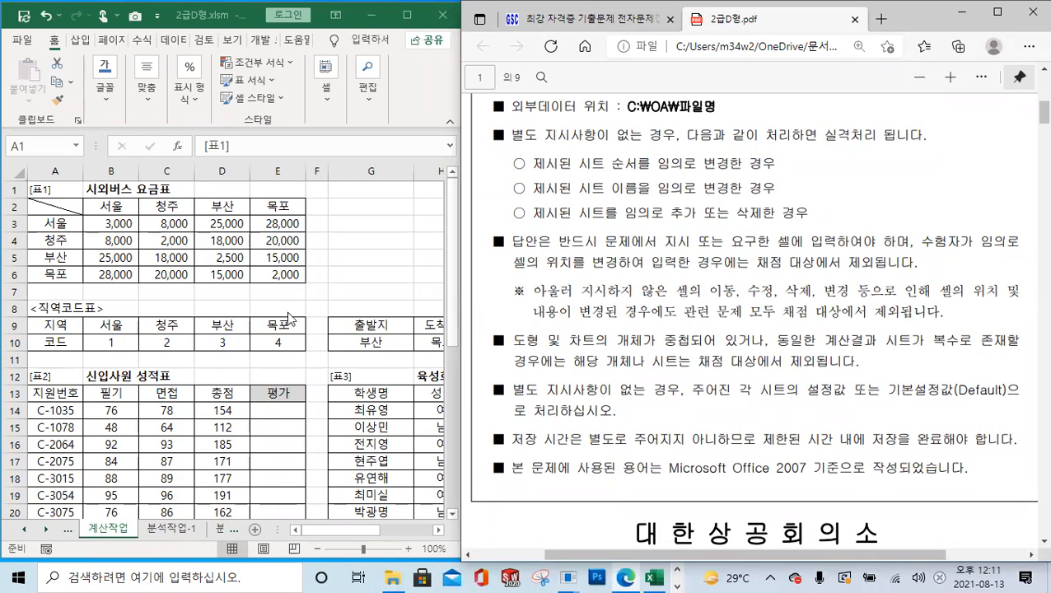
{"action": "scroll", "coordinate": [639, 313], "scroll_direction": "up", "scroll_amount": 4}
{"action": "scroll", "coordinate": [651, 362], "scroll_direction": "down", "scroll_amount": 15}
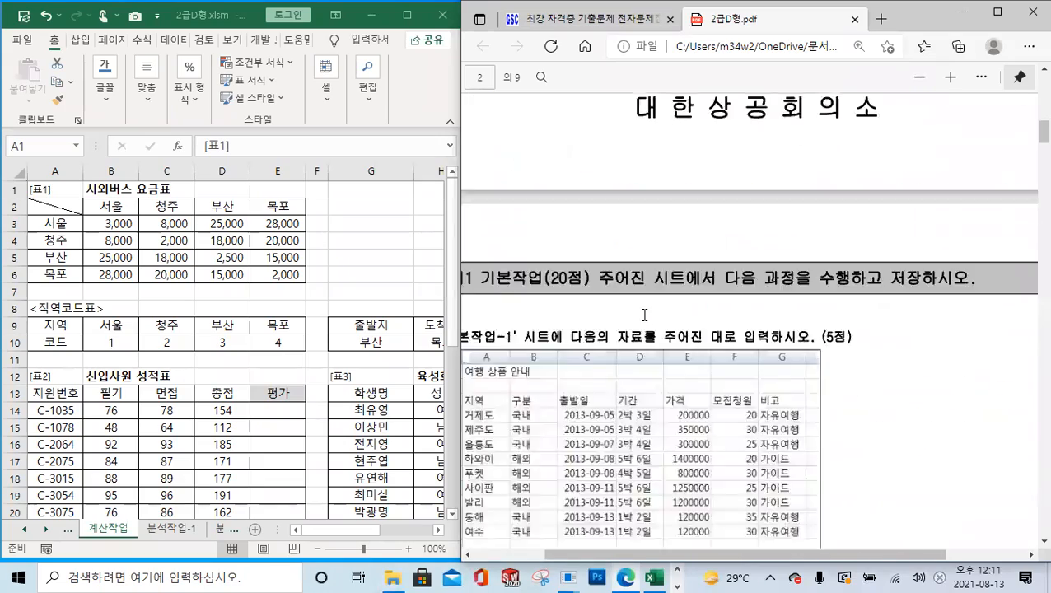
{"action": "scroll", "coordinate": [645, 314], "scroll_direction": "down", "scroll_amount": 3}
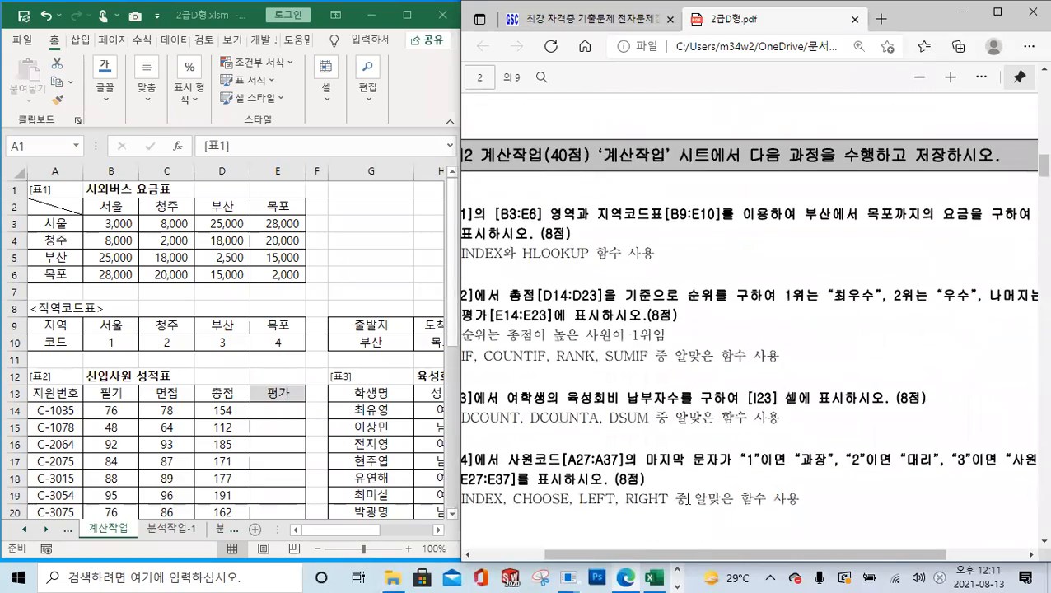
{"action": "left_click_drag", "start_coordinate": [697, 555], "coordinate": [656, 555]}
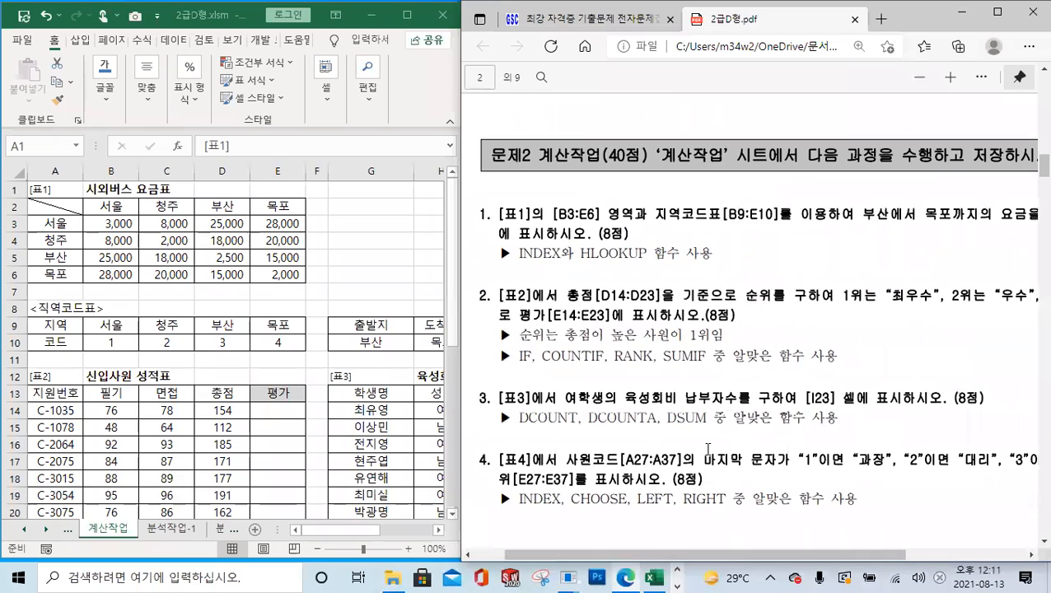
{"action": "scroll", "coordinate": [705, 445], "scroll_direction": "down", "scroll_amount": 2}
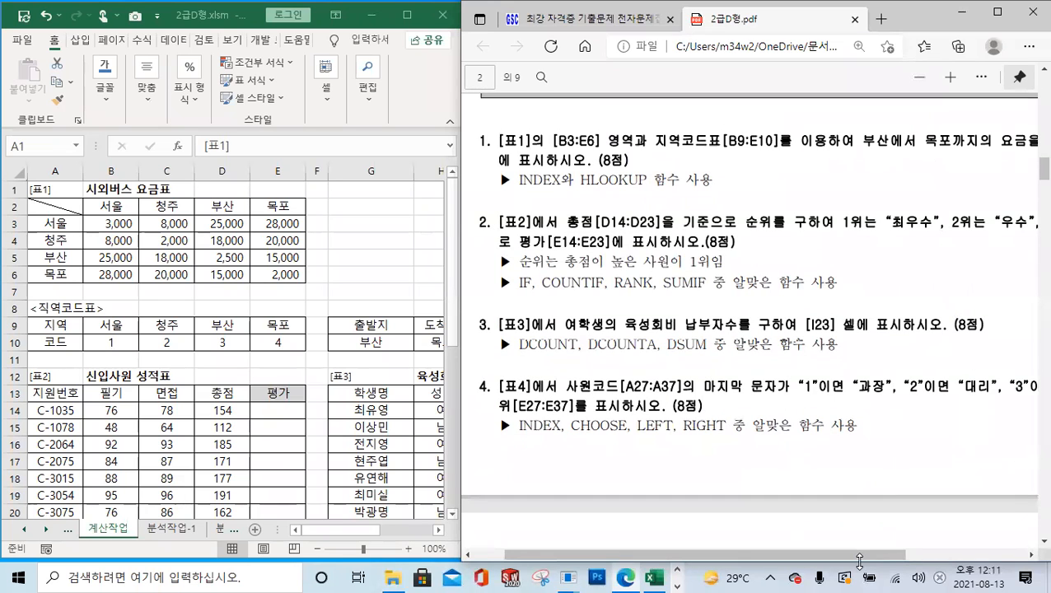
{"action": "left_click_drag", "start_coordinate": [859, 561], "coordinate": [860, 359]}
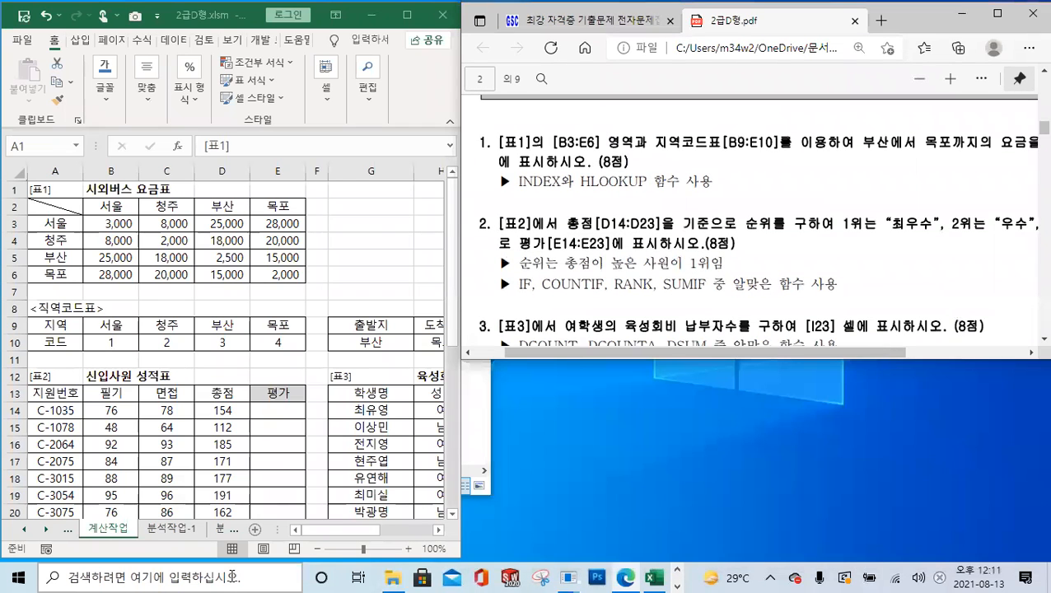
- Launch 메모장 (Notepad) from the Windows 보조프로그램 folder of the Start menu
{"action": "left_click", "coordinate": [20, 577]}
{"action": "scroll", "coordinate": [129, 388], "scroll_direction": "down", "scroll_amount": 5}
{"action": "scroll", "coordinate": [125, 403], "scroll_direction": "down", "scroll_amount": 5}
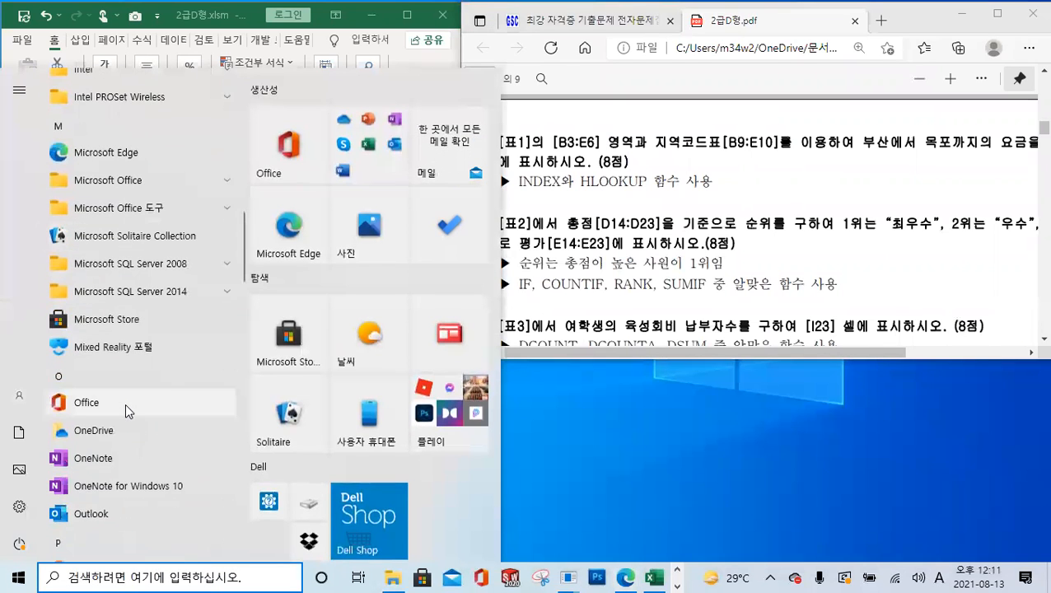
{"action": "scroll", "coordinate": [125, 403], "scroll_direction": "down", "scroll_amount": 2}
{"action": "scroll", "coordinate": [125, 403], "scroll_direction": "down", "scroll_amount": 3}
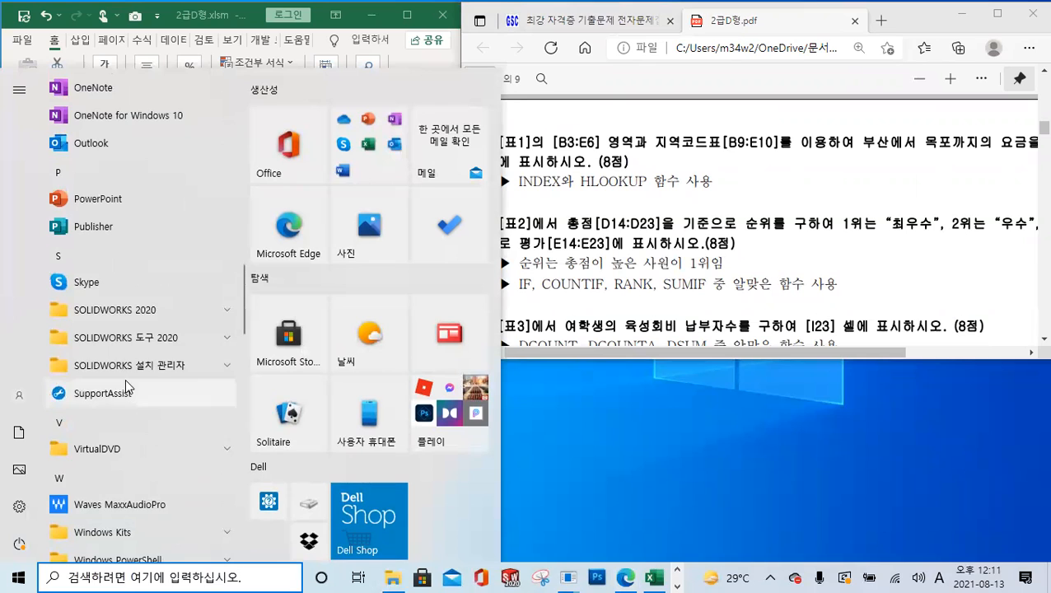
{"action": "scroll", "coordinate": [125, 385], "scroll_direction": "down", "scroll_amount": 3}
{"action": "scroll", "coordinate": [128, 387], "scroll_direction": "down", "scroll_amount": 2}
{"action": "left_click", "coordinate": [130, 350]}
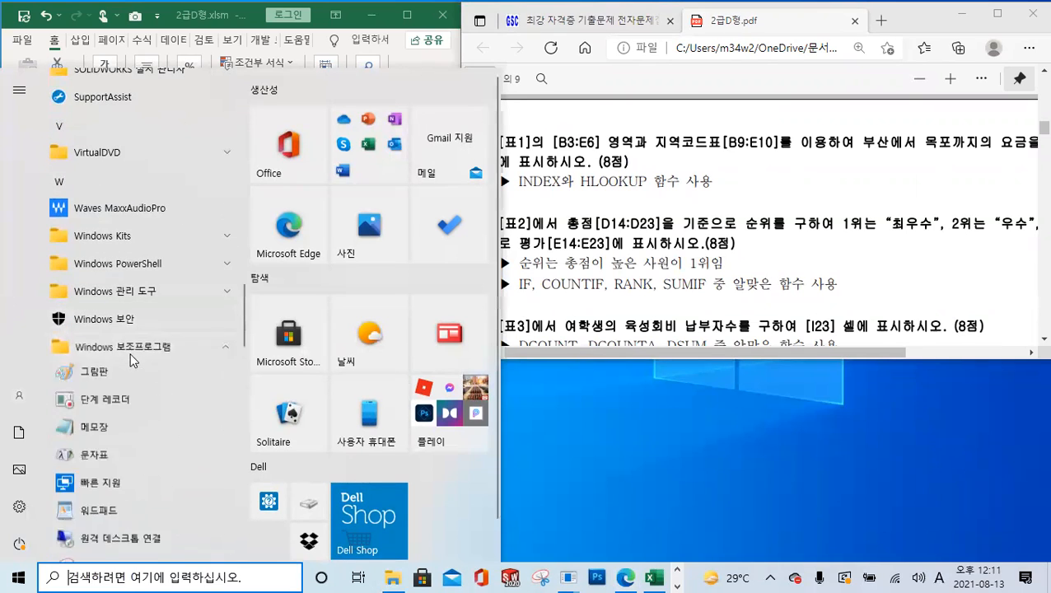
{"action": "scroll", "coordinate": [124, 383], "scroll_direction": "down", "scroll_amount": 2}
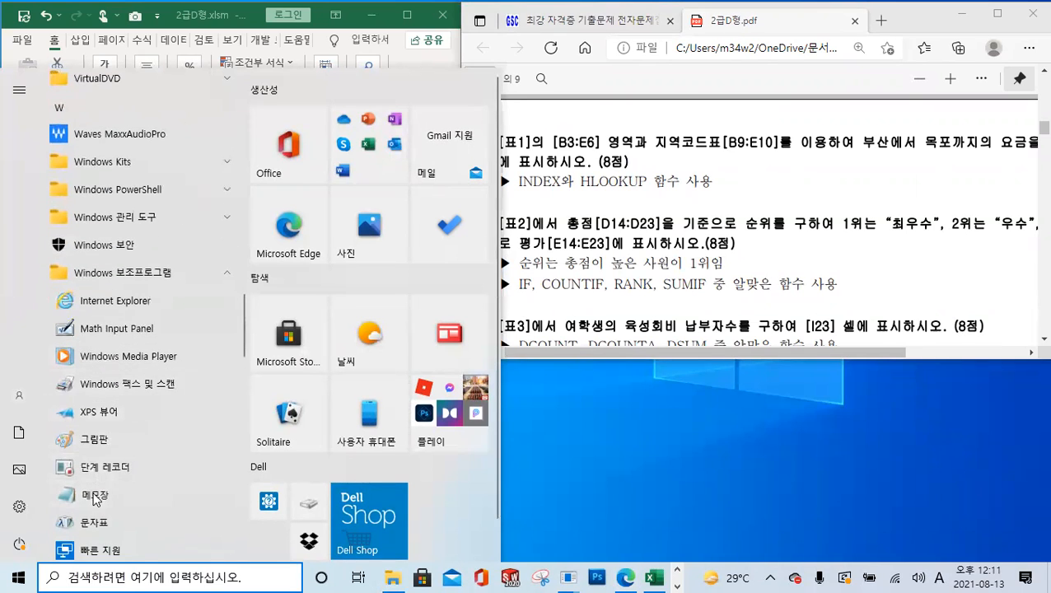
{"action": "left_click", "coordinate": [98, 497]}
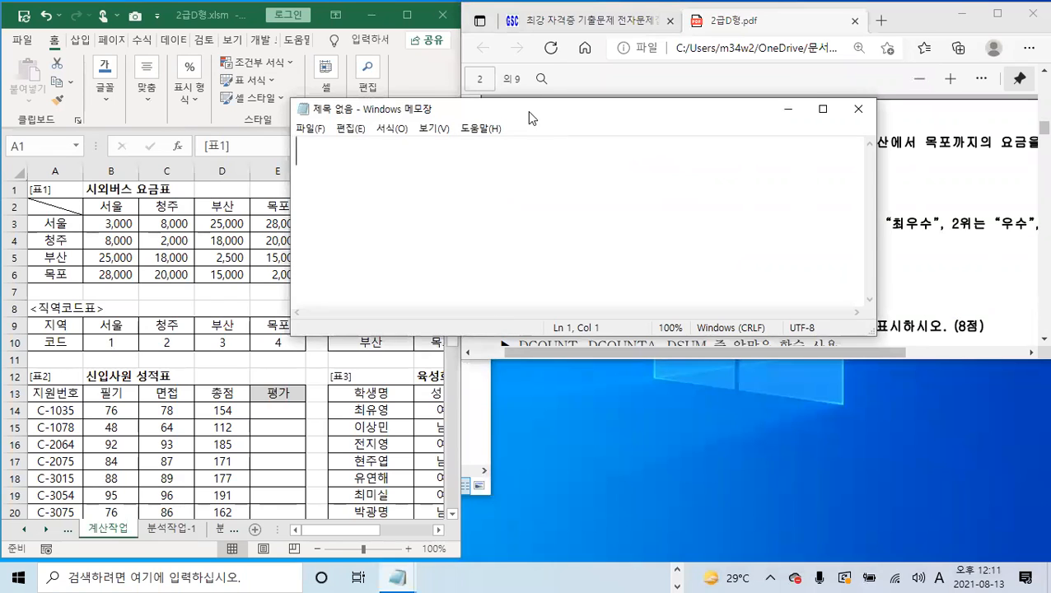
- Park Notepad at the lower right, type =, and set its font size to 20
{"action": "left_click_drag", "start_coordinate": [532, 122], "coordinate": [705, 343]}
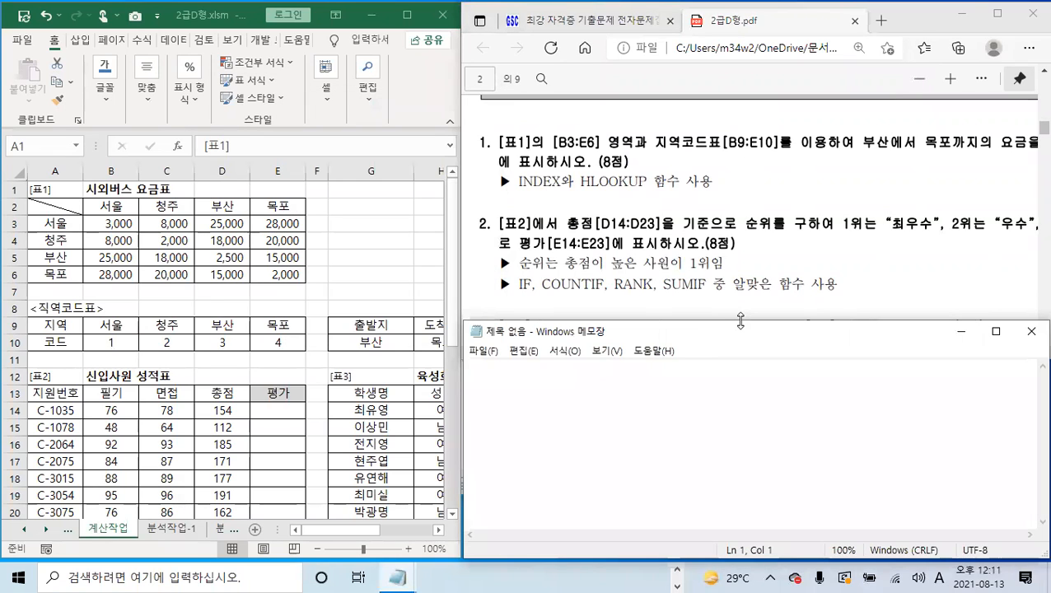
{"action": "left_click_drag", "start_coordinate": [741, 321], "coordinate": [741, 360]}
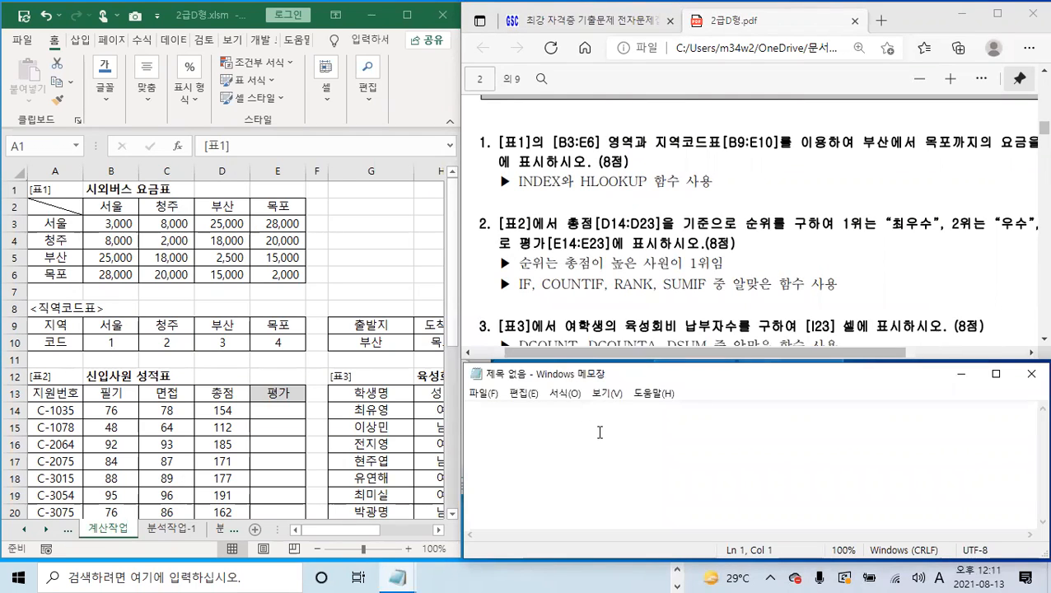
{"action": "type", "text": "="}
{"action": "left_click", "coordinate": [565, 393]}
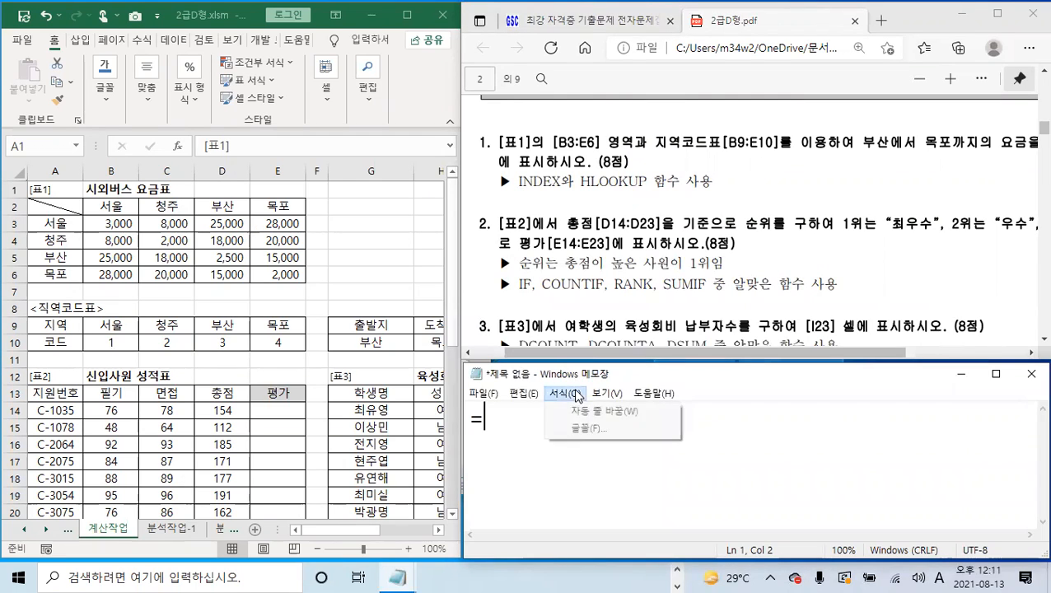
{"action": "left_click", "coordinate": [585, 427]}
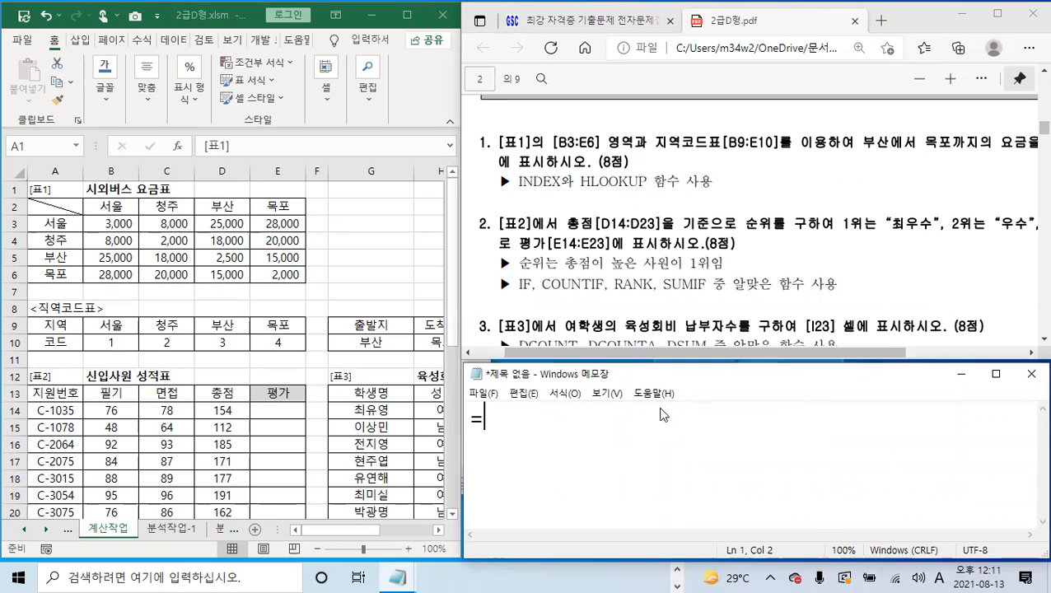
{"action": "left_click", "coordinate": [796, 262]}
{"action": "left_click", "coordinate": [796, 262]}
{"action": "left_click", "coordinate": [725, 533]}
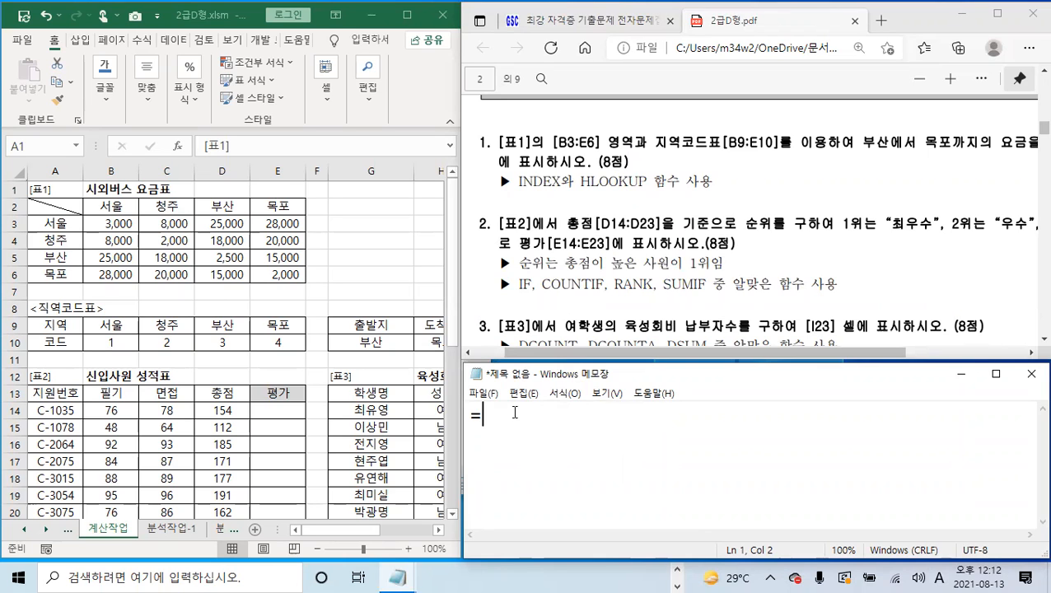
- Browse Notepad's Edit, Format and View menus, then return to the text
{"action": "left_click", "coordinate": [527, 395]}
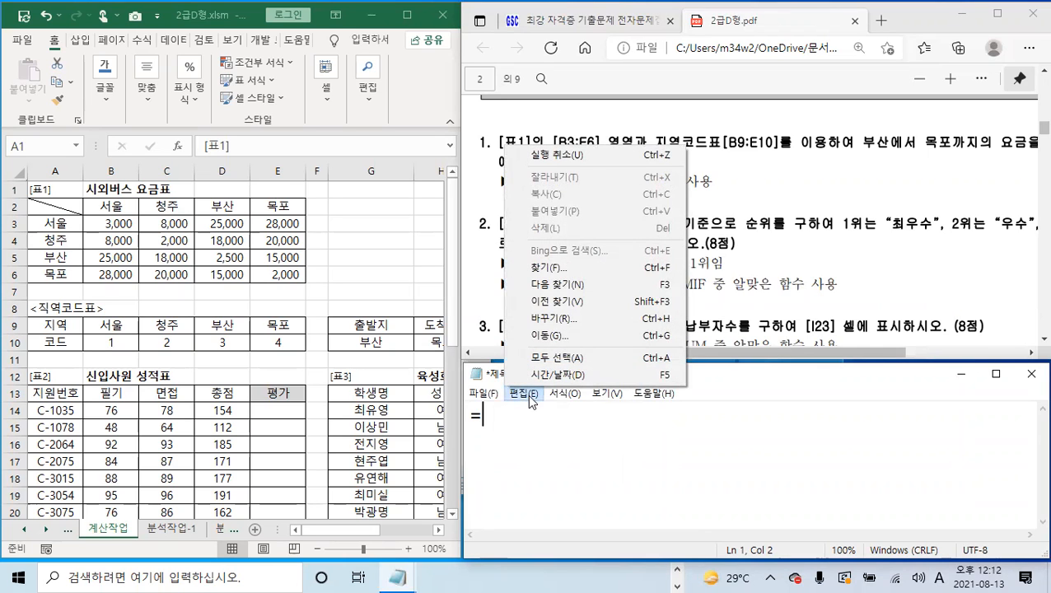
{"action": "left_click", "coordinate": [527, 395]}
{"action": "left_click", "coordinate": [563, 394]}
{"action": "left_click", "coordinate": [565, 396]}
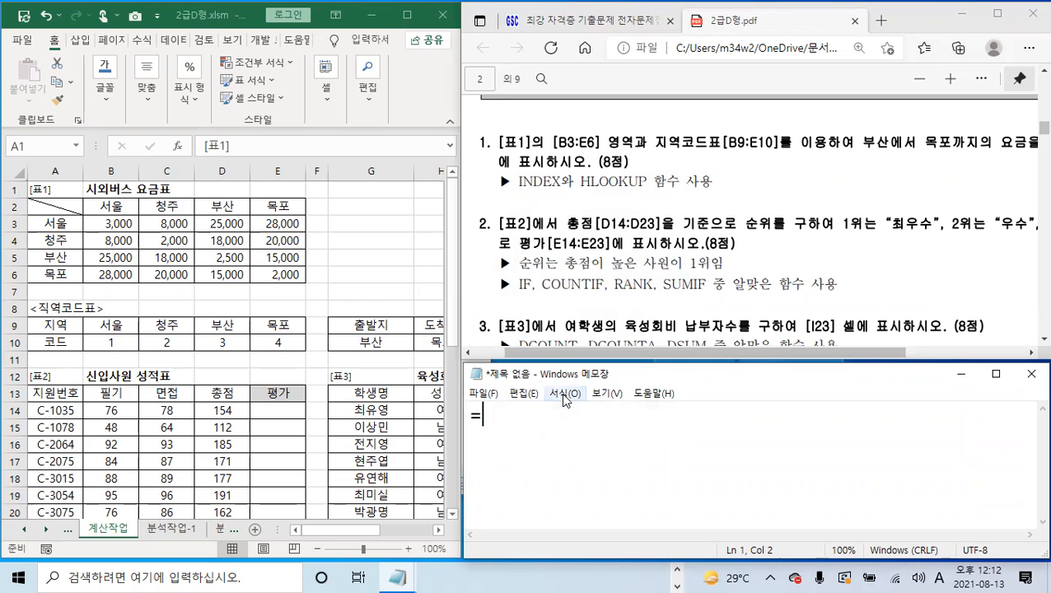
{"action": "left_click", "coordinate": [607, 395]}
{"action": "left_click", "coordinate": [607, 394]}
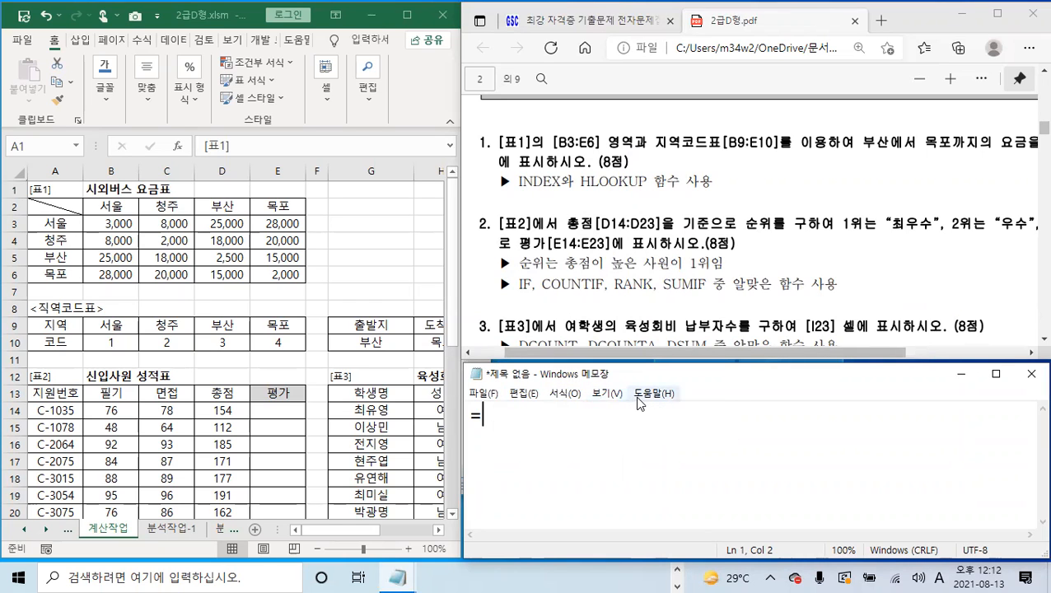
{"action": "left_click", "coordinate": [525, 393]}
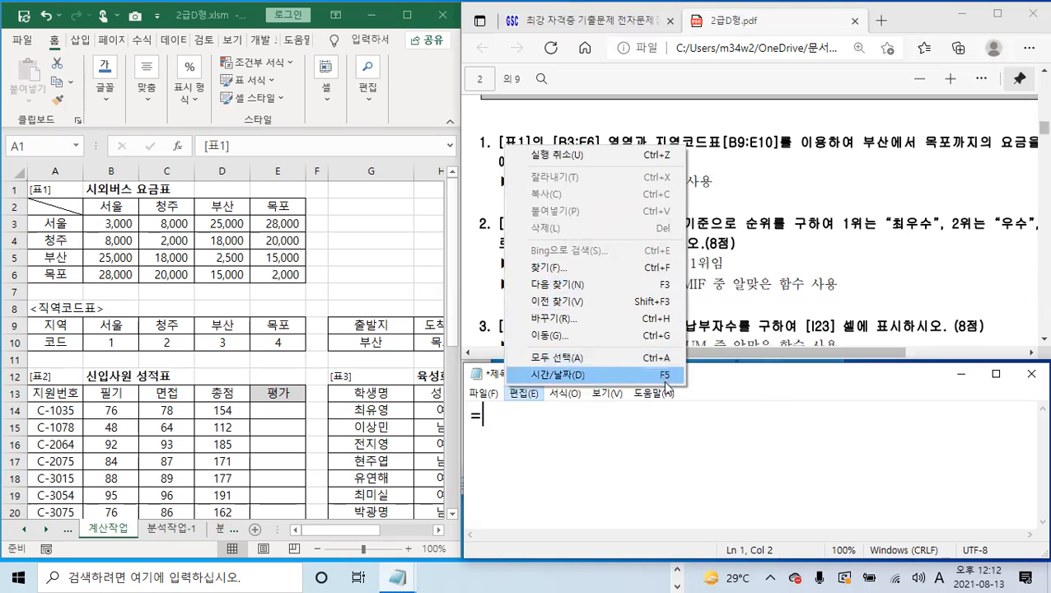
{"action": "left_click", "coordinate": [544, 470]}
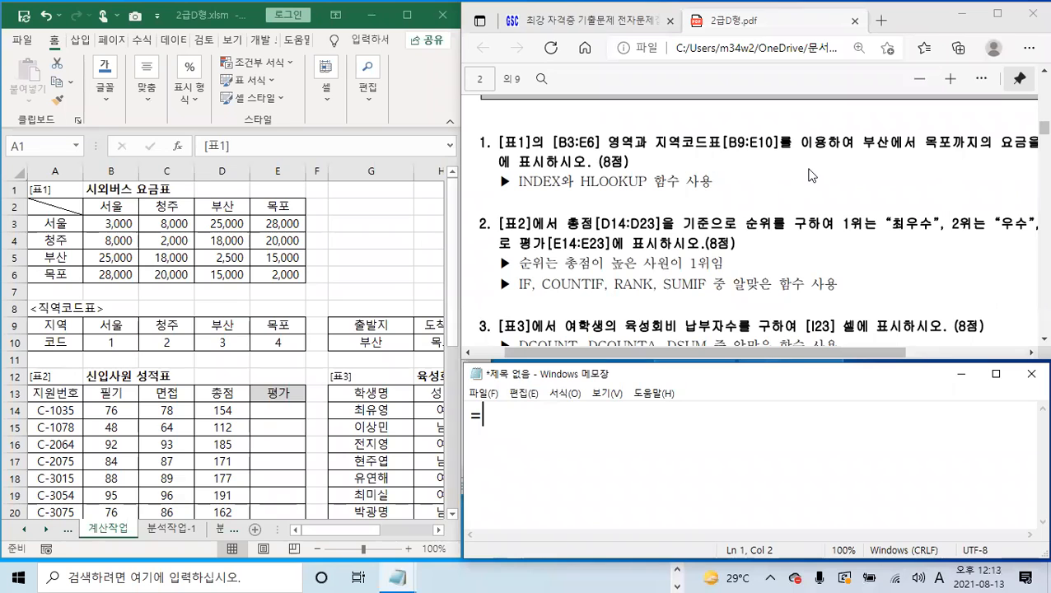
{"action": "mouse_move", "coordinate": [791, 352]}
{"action": "left_mouse_down"}
{"action": "mouse_move", "coordinate": [902, 347]}
{"action": "mouse_move", "coordinate": [780, 349]}
{"action": "left_mouse_up"}
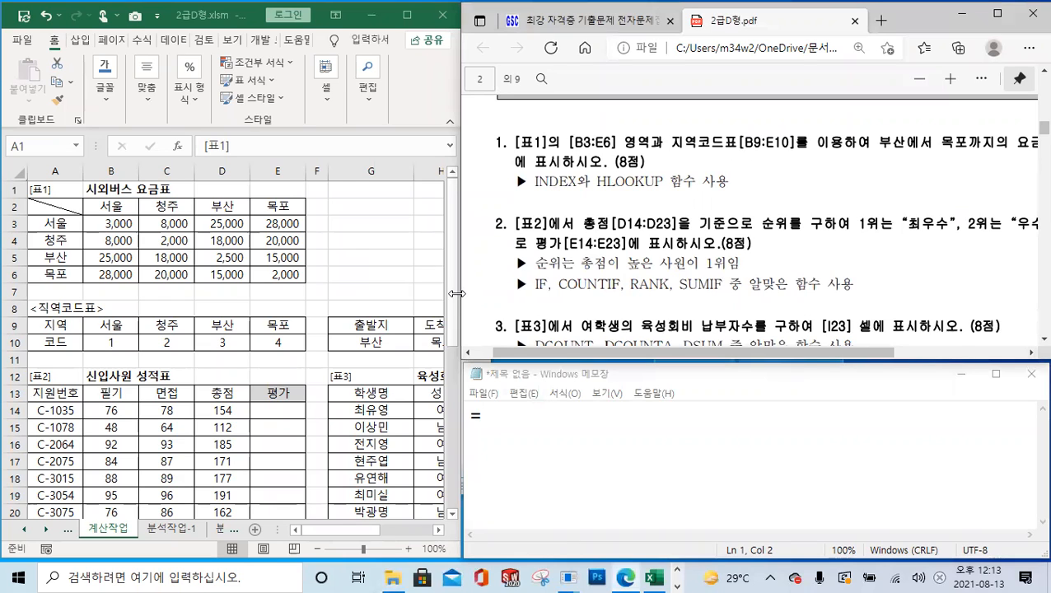
- Widen Excel to check the empty 부산-목포 요금 cell I10, then bring the PDF and note forward
{"action": "left_click_drag", "start_coordinate": [457, 294], "coordinate": [461, 294]}
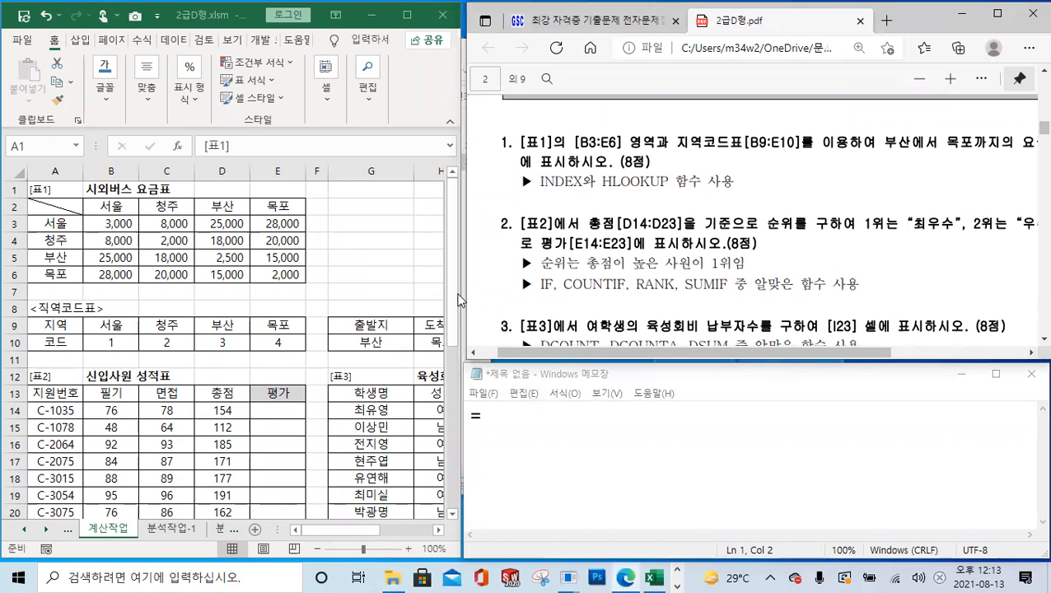
{"action": "left_click", "coordinate": [453, 284]}
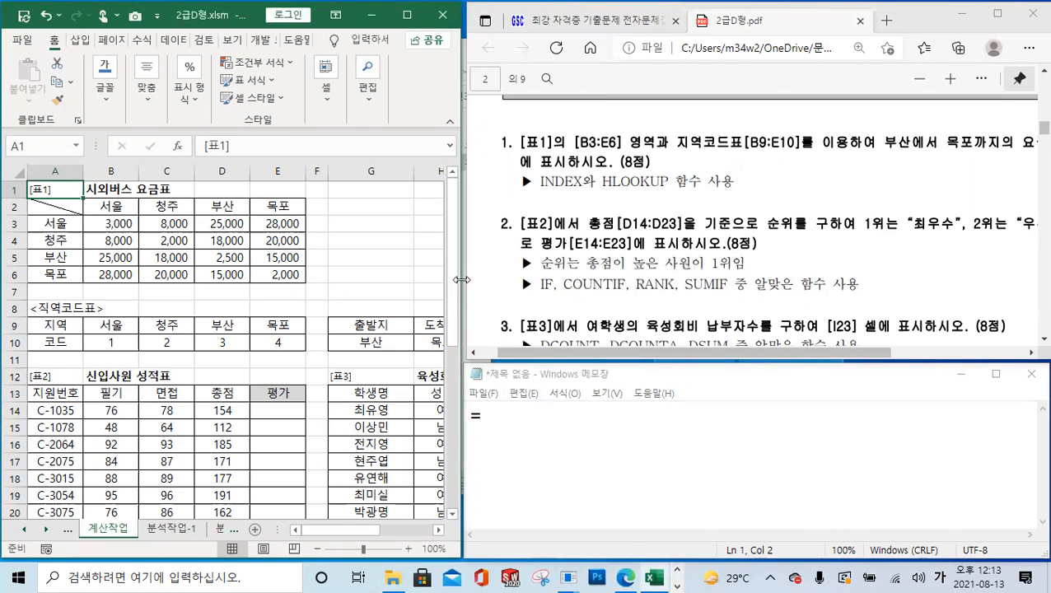
{"action": "left_click_drag", "start_coordinate": [461, 280], "coordinate": [588, 280]}
{"action": "left_click", "coordinate": [535, 351]}
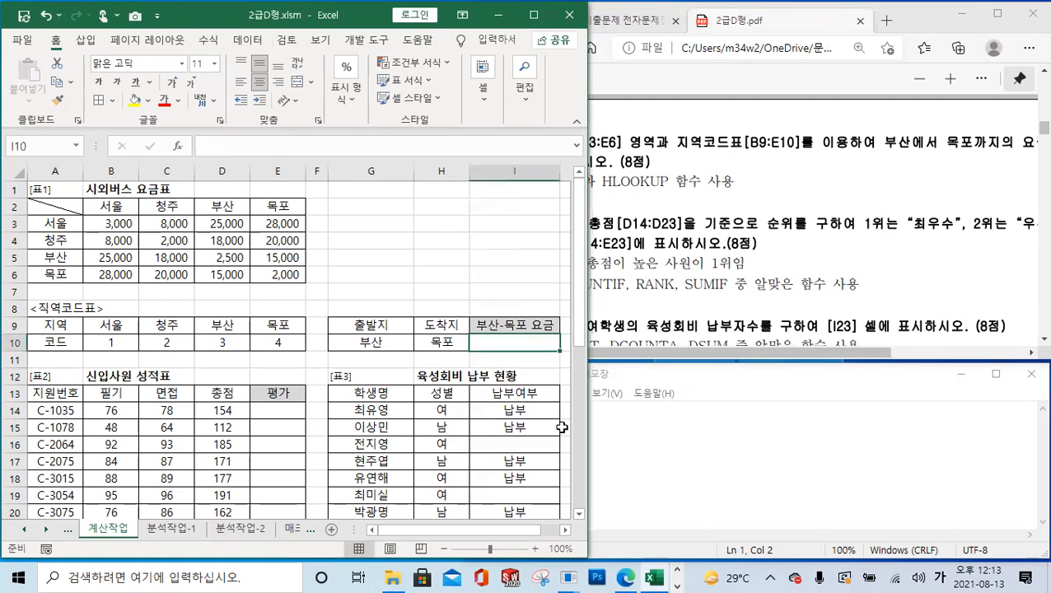
{"action": "left_click", "coordinate": [678, 466]}
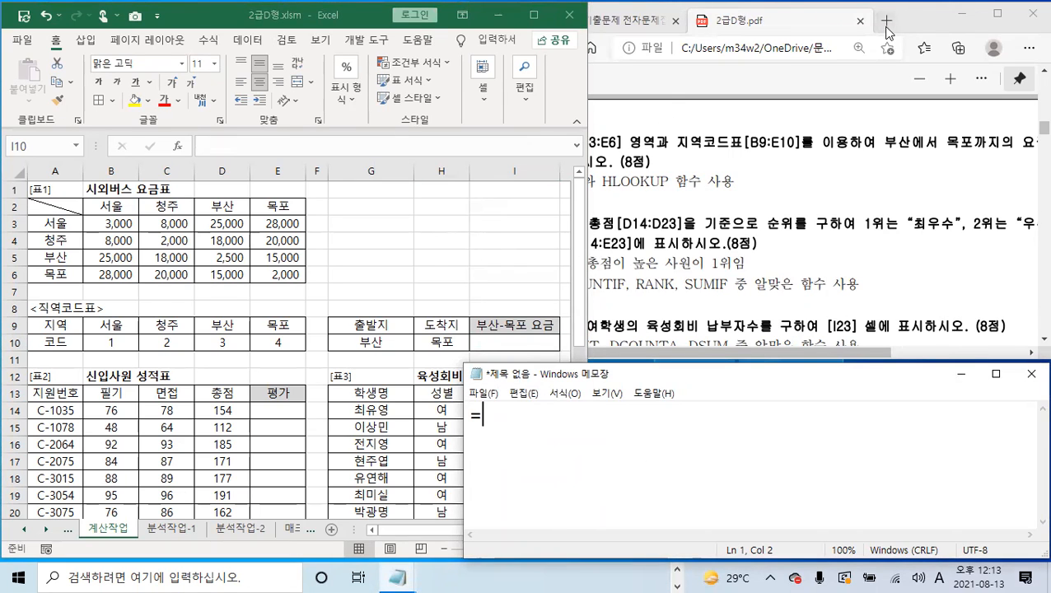
{"action": "left_click", "coordinate": [887, 72]}
{"action": "left_click", "coordinate": [570, 417]}
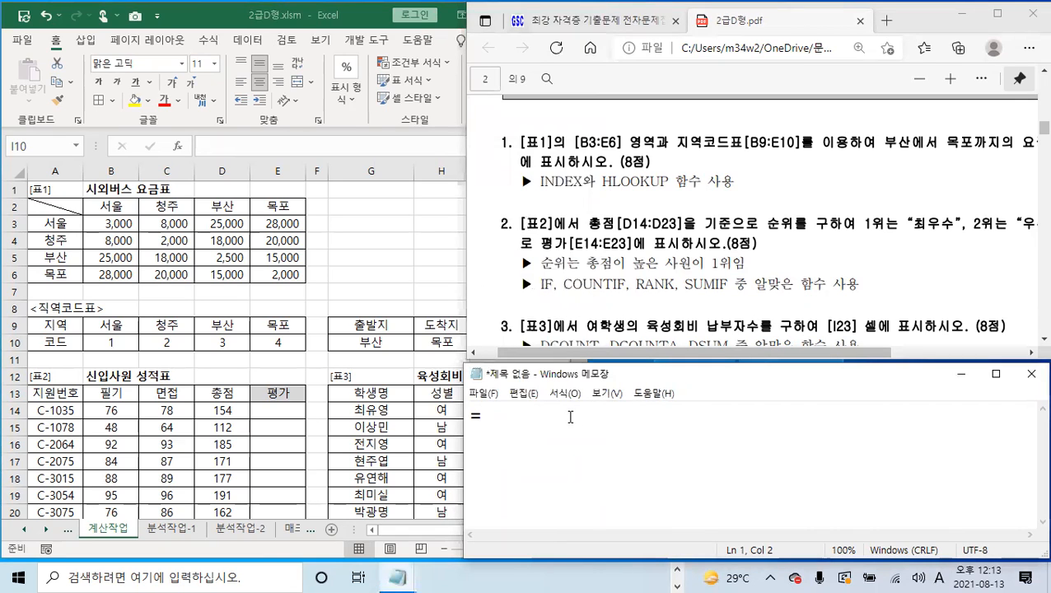
- Type =INDEX(B3:E6,행,열) in Notepad and select the 행 placeholder after checking Excel
{"action": "type", "text": "INDEX"}
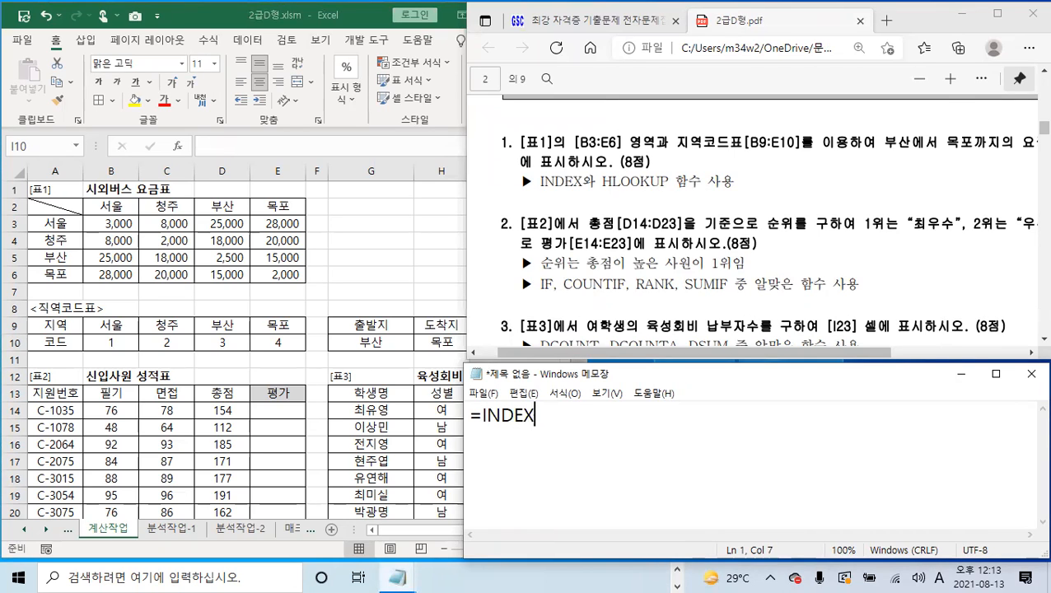
{"action": "type", "text": "("}
{"action": "type", "text": "B3:E6,"}
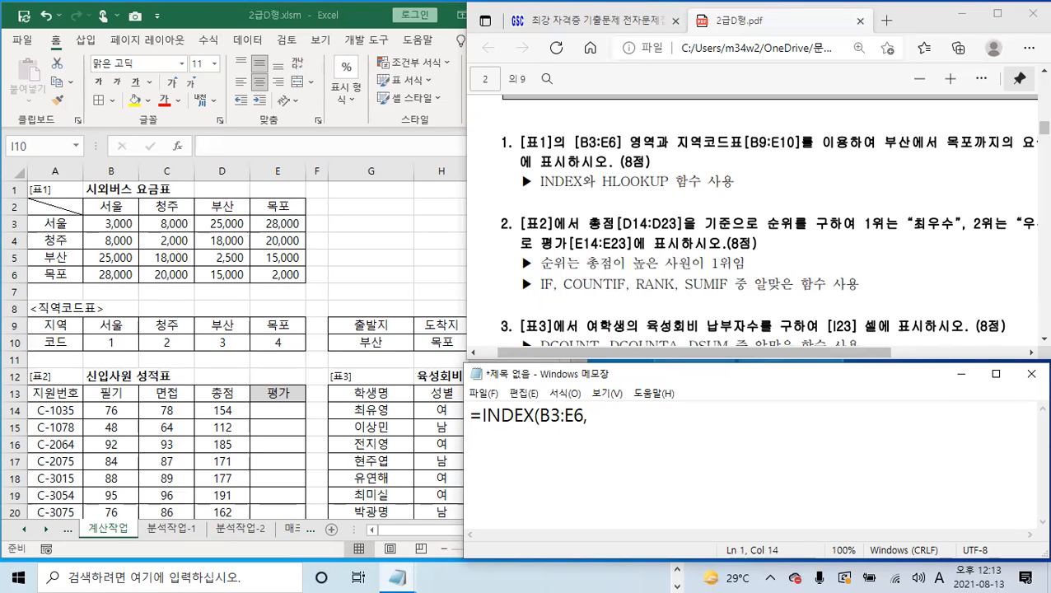
{"action": "key", "text": "Hangul"}
{"action": "type", "text": "행,ㅇ"}
{"action": "type", "text": "열)"}
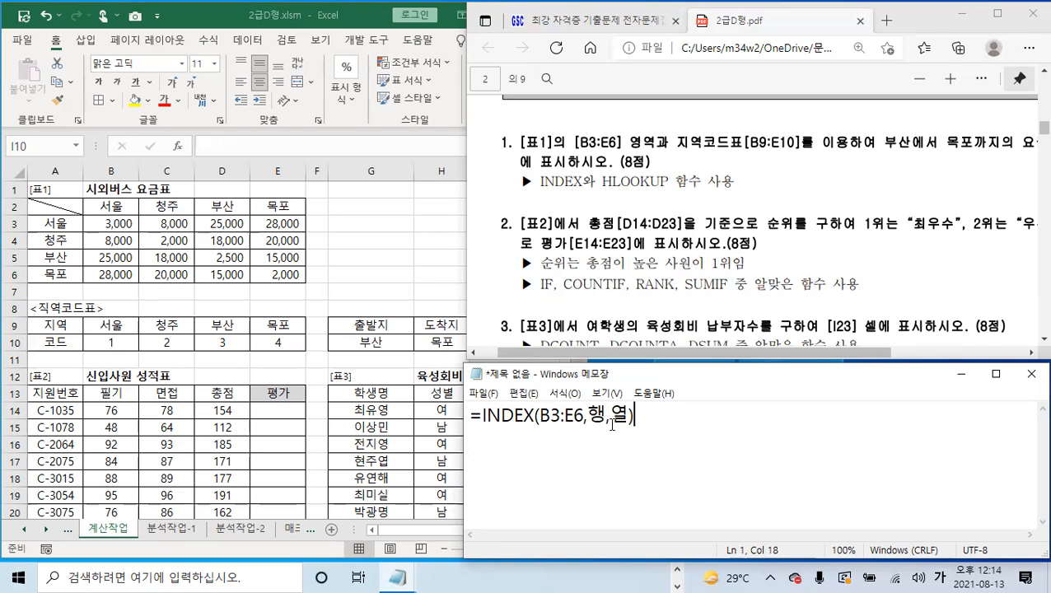
{"action": "left_click_drag", "start_coordinate": [588, 416], "coordinate": [604, 416]}
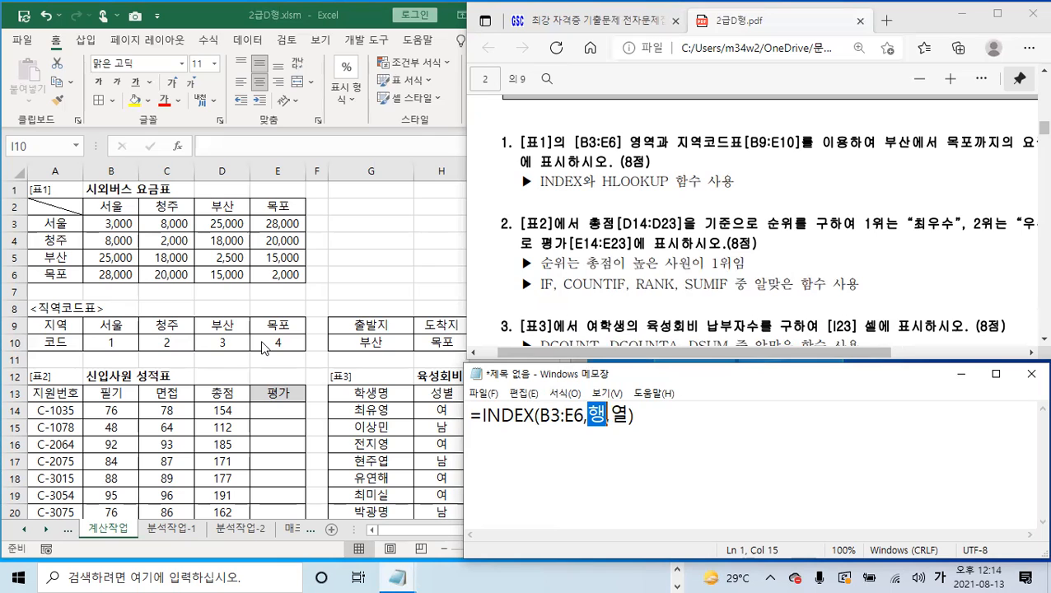
{"action": "left_click", "coordinate": [363, 259]}
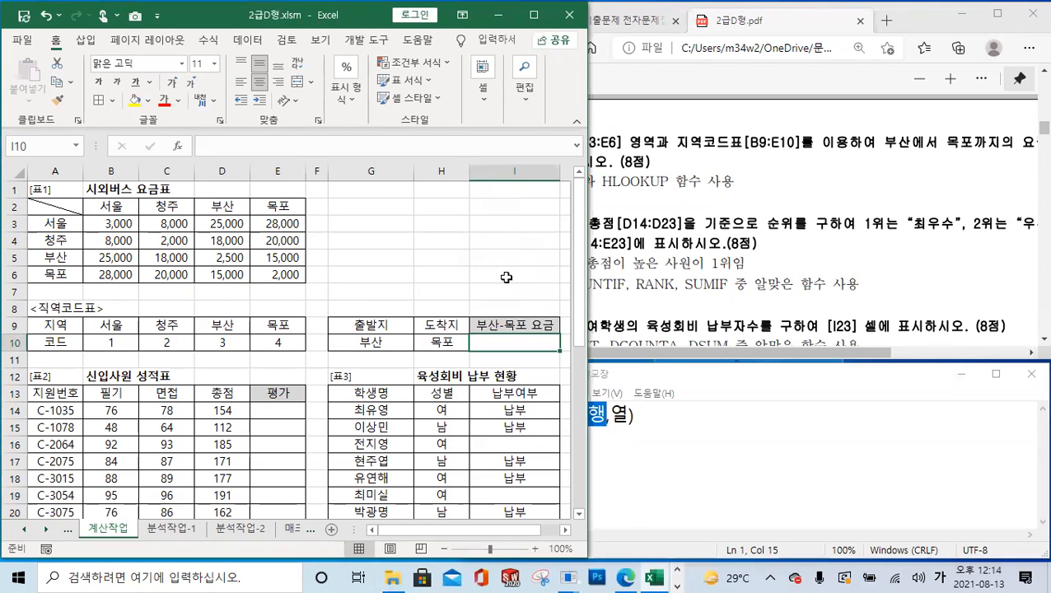
{"action": "left_click", "coordinate": [628, 417]}
{"action": "left_click_drag", "start_coordinate": [606, 415], "coordinate": [587, 415]}
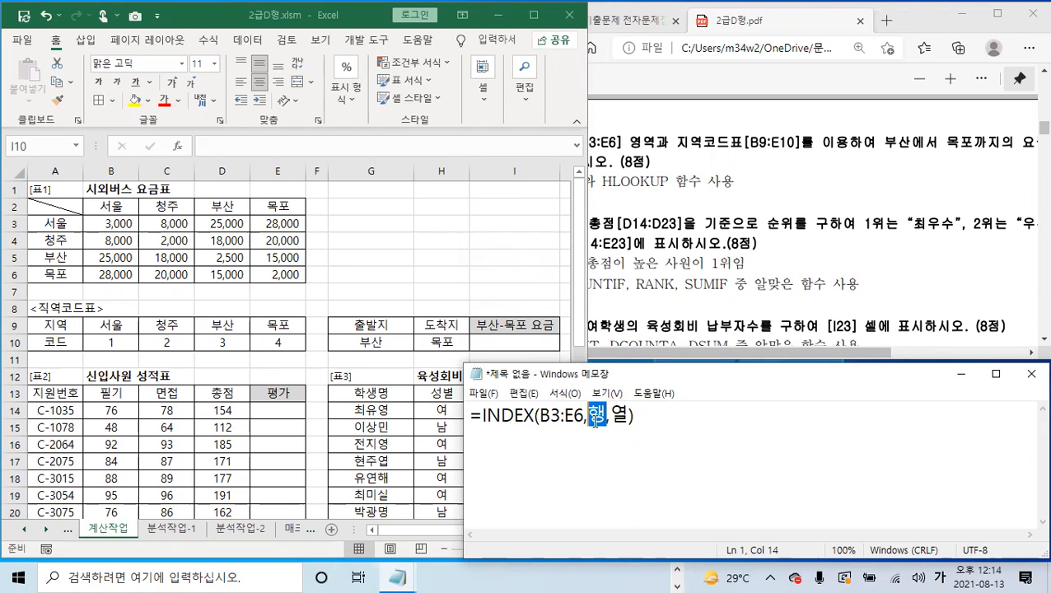
- Replace the 행 placeholder with HLOOKUP(G10,B9:E10,2,0) as the INDEX row argument in Notepad
{"action": "key", "text": "BackSpace"}
{"action": "type", "text": "H"}
{"action": "type", "text": "LOO"}
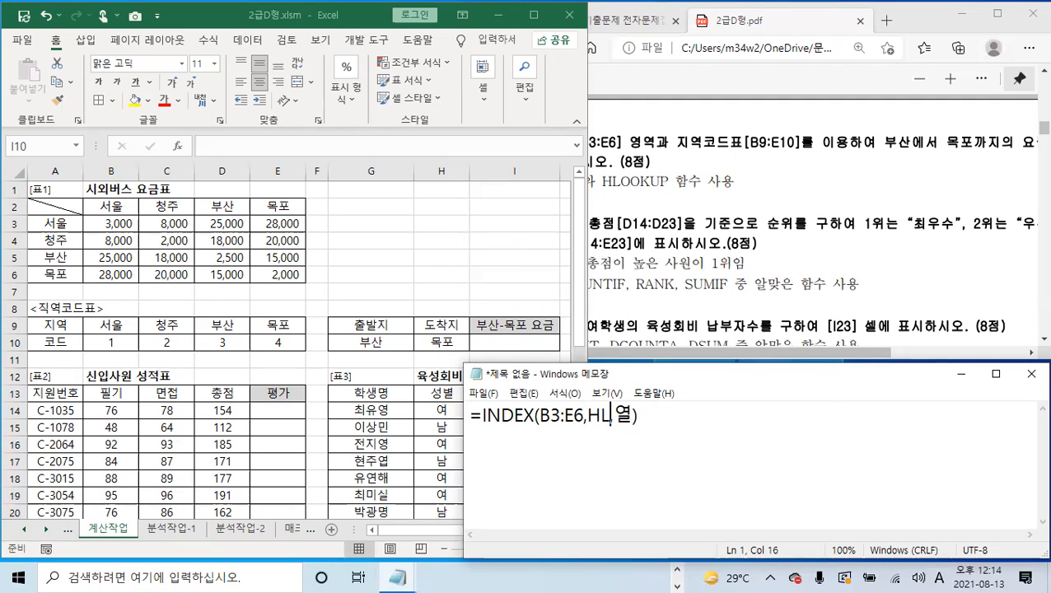
{"action": "type", "text": "KUP("}
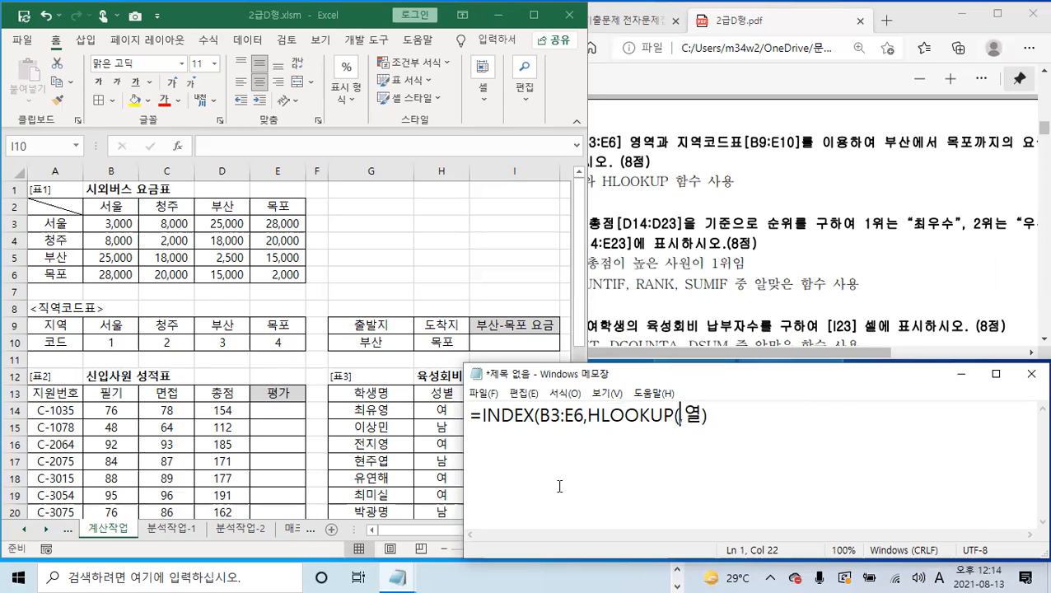
{"action": "key", "text": "ctrl"}
{"action": "key", "text": "ctrl"}
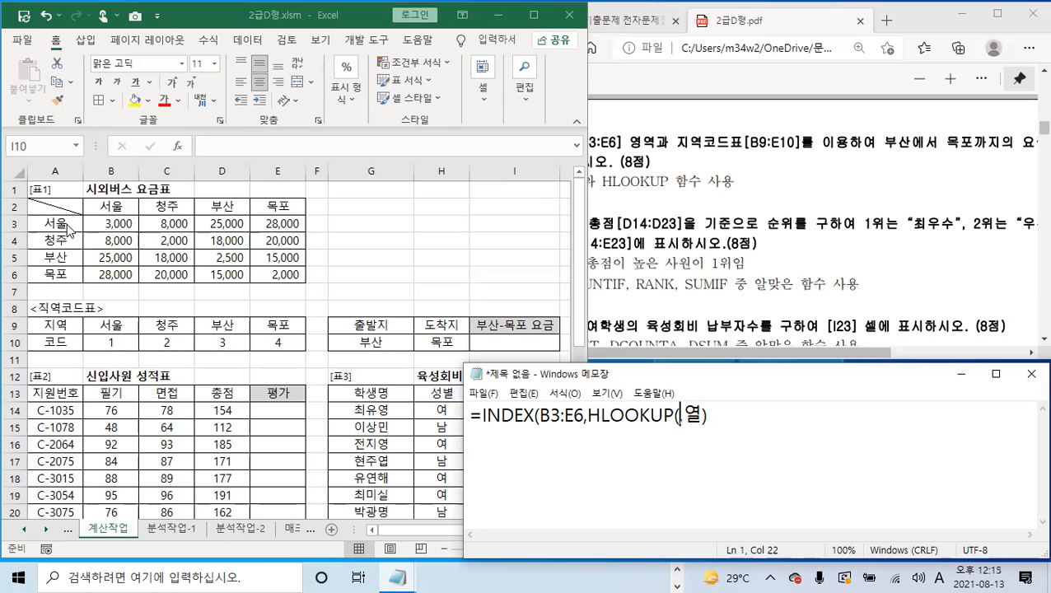
{"action": "key", "text": "ctrl"}
{"action": "key", "text": "ctrl"}
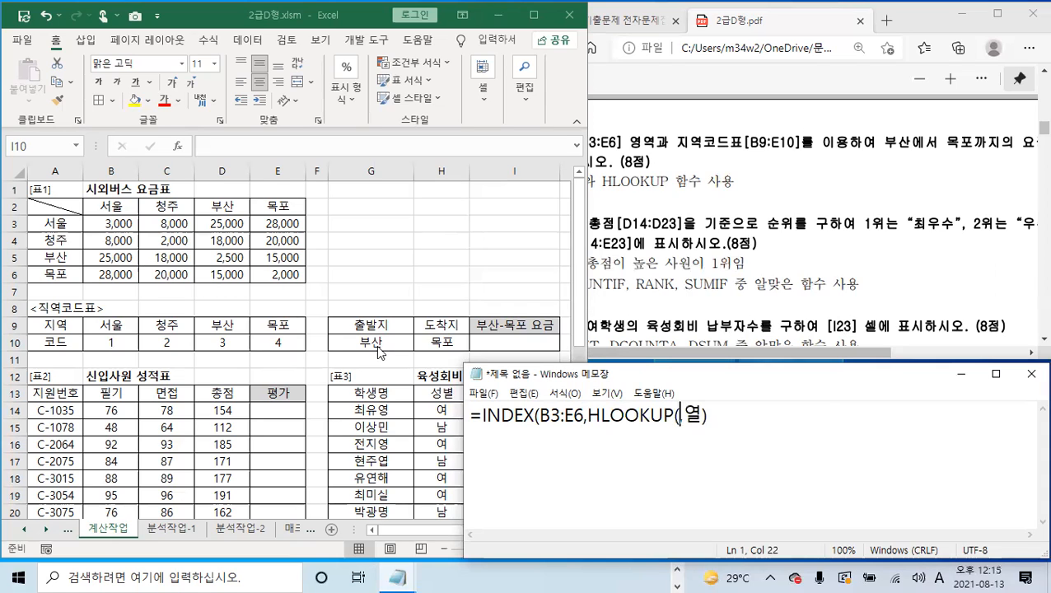
{"action": "key", "text": "ctrl"}
{"action": "key", "text": "ctrl"}
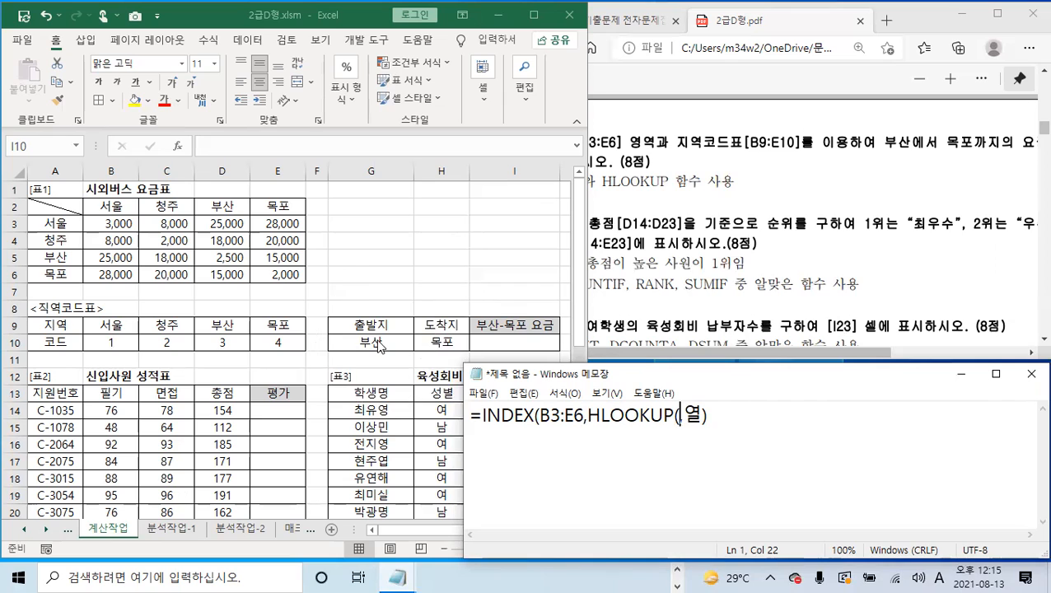
{"action": "key", "text": "ctrl"}
{"action": "key", "text": "ctrl"}
{"action": "key", "text": "ctrl"}
{"action": "type", "text": "g"}
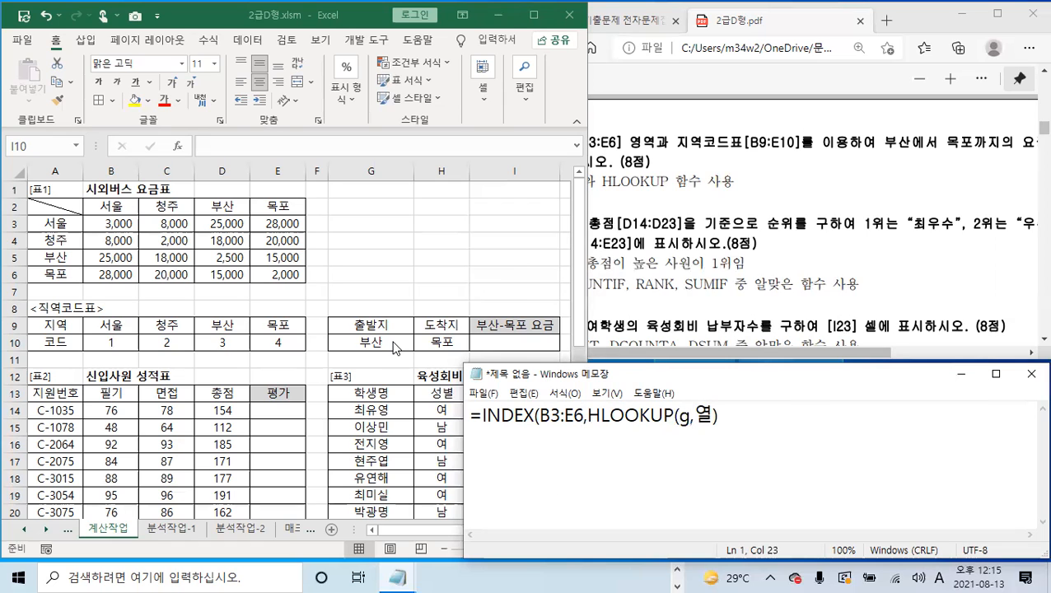
{"action": "type", "text": "10"}
{"action": "key", "text": "BackSpace"}
{"action": "key", "text": "BackSpace"}
{"action": "key", "text": "BackSpace"}
{"action": "type", "text": "G10,"}
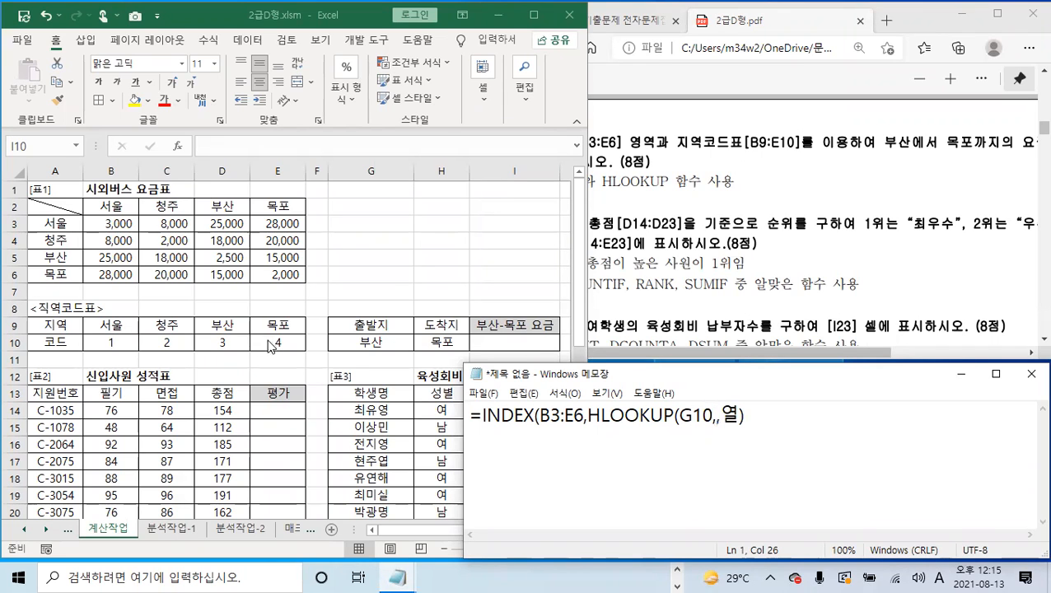
{"action": "type", "text": "B"}
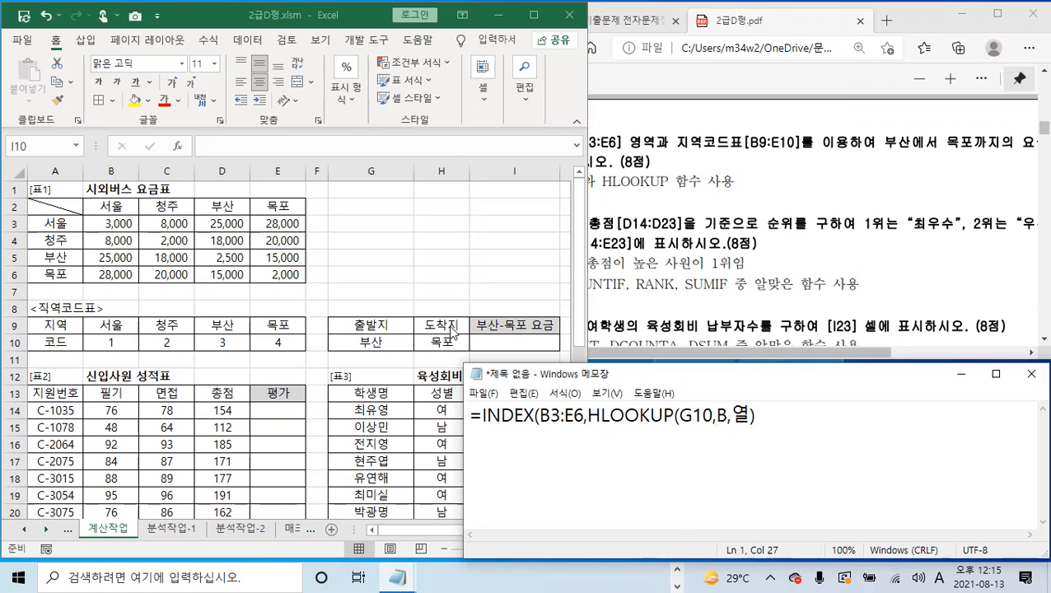
{"action": "type", "text": "9:E"}
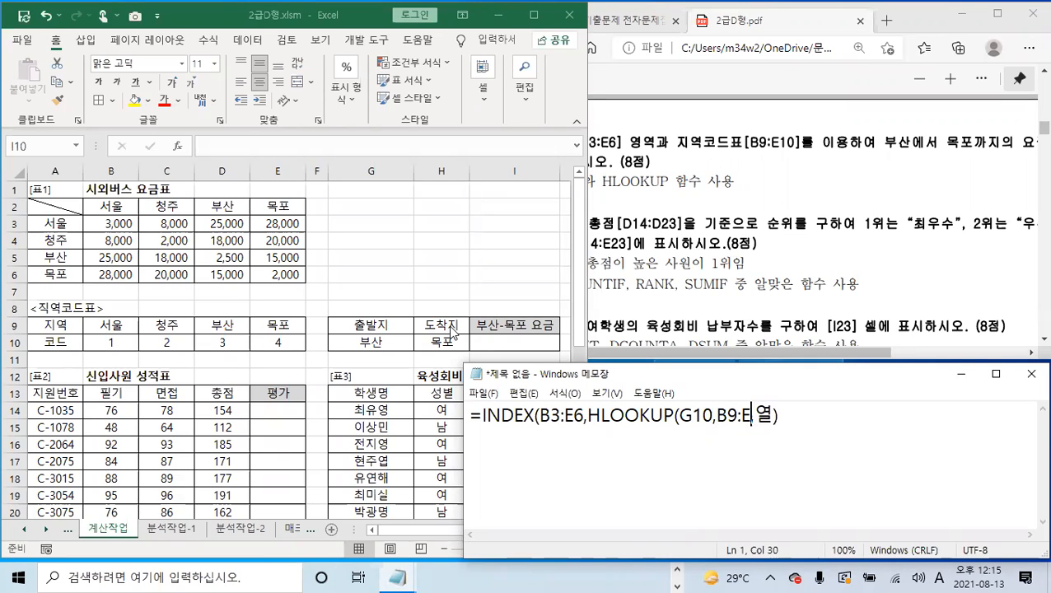
{"action": "type", "text": "10"}
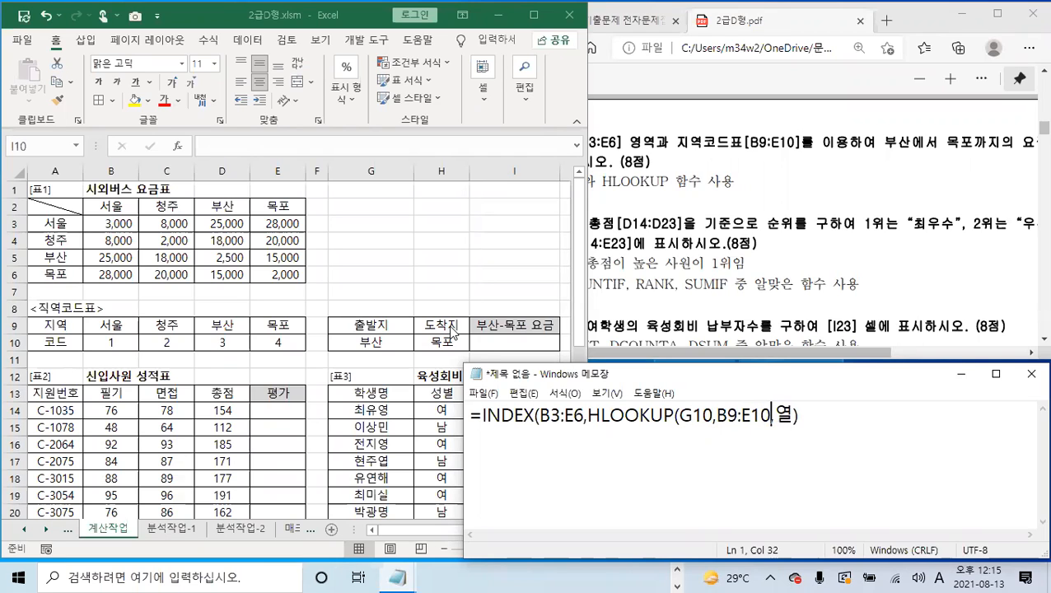
{"action": "type", "text": ","}
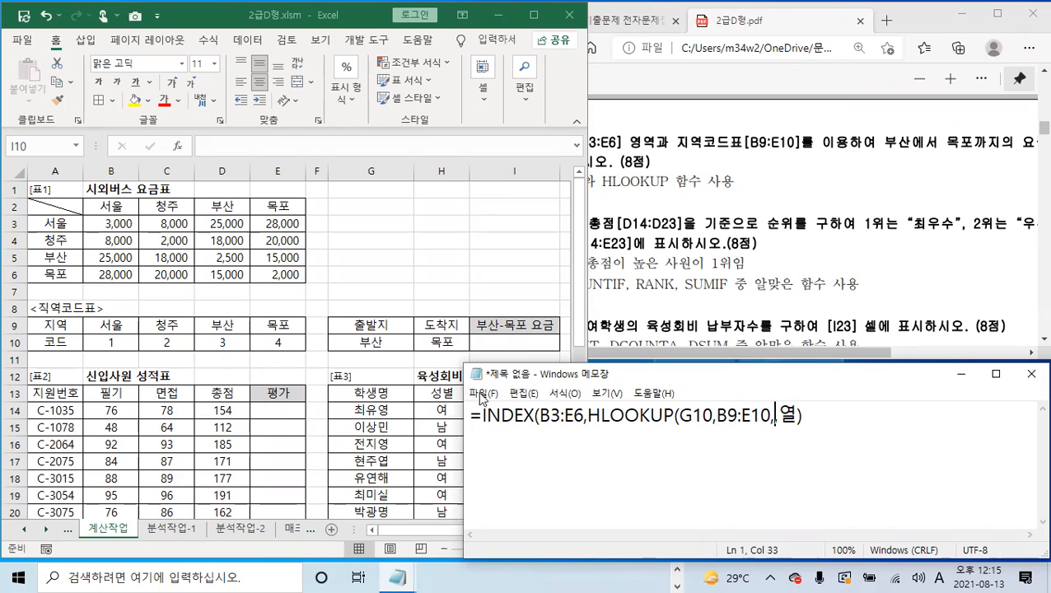
{"action": "type", "text": "2"}
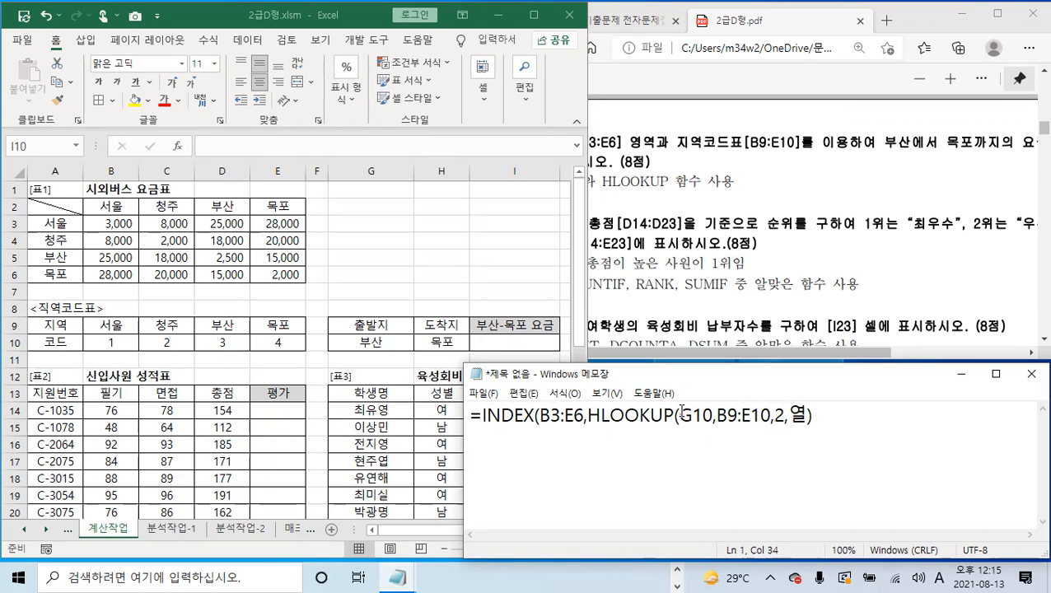
{"action": "type", "text": ",0,"}
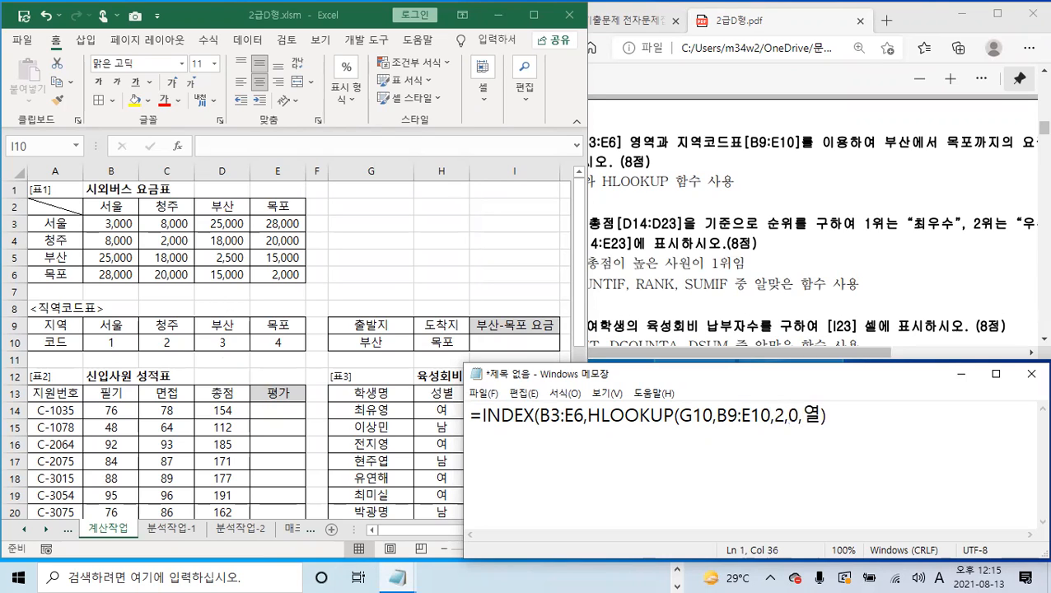
{"action": "type", "text": ")"}
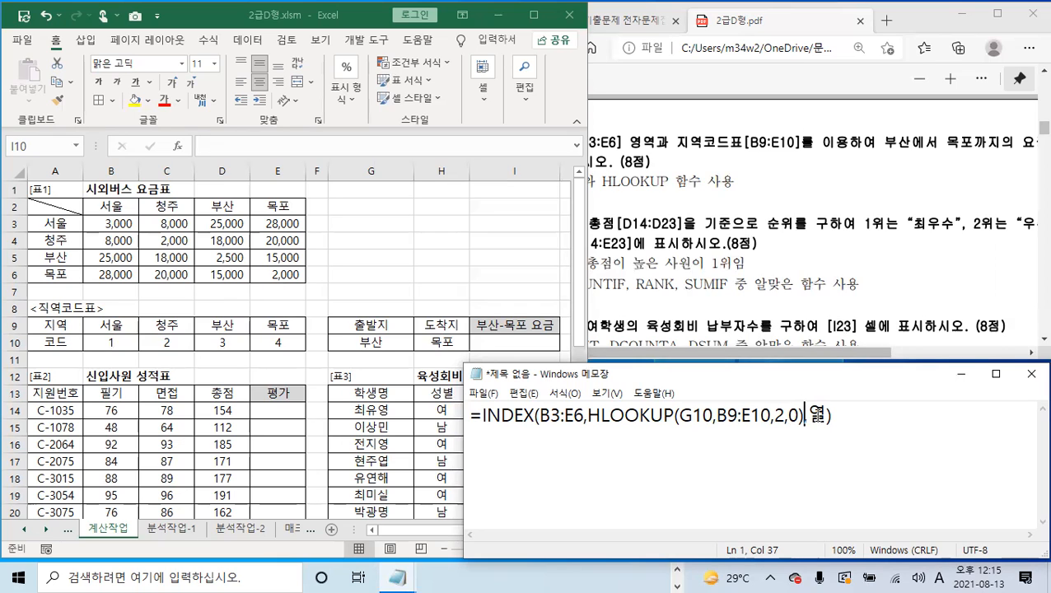
- Swap 열 for HLOOKUP(H10,B9:E10,2,0) and add the final closing parenthesis to the INDEX draft
{"action": "double_click", "coordinate": [818, 416]}
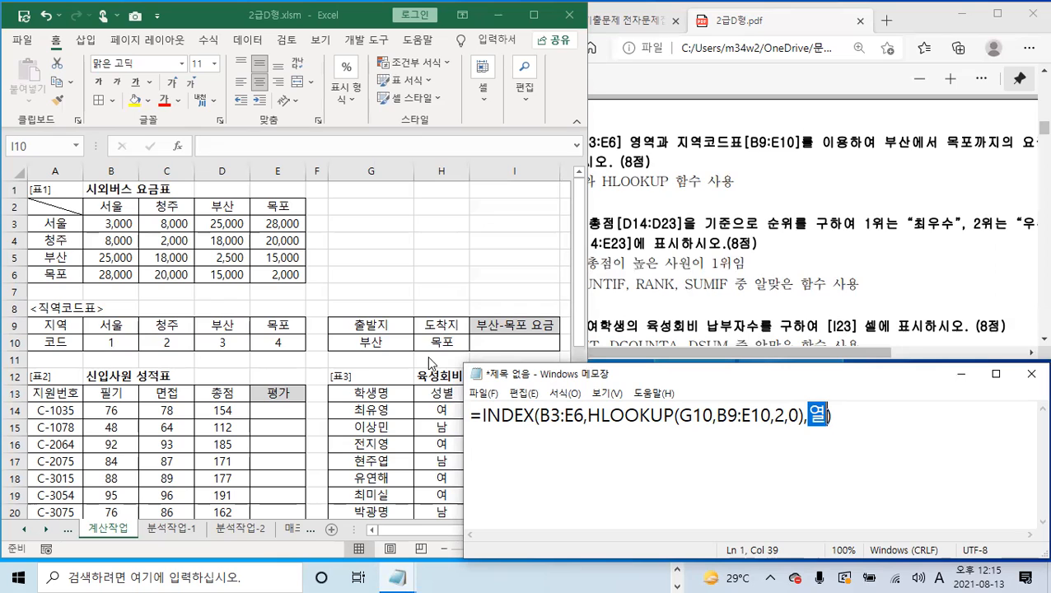
{"action": "type", "text": "HLOOK"}
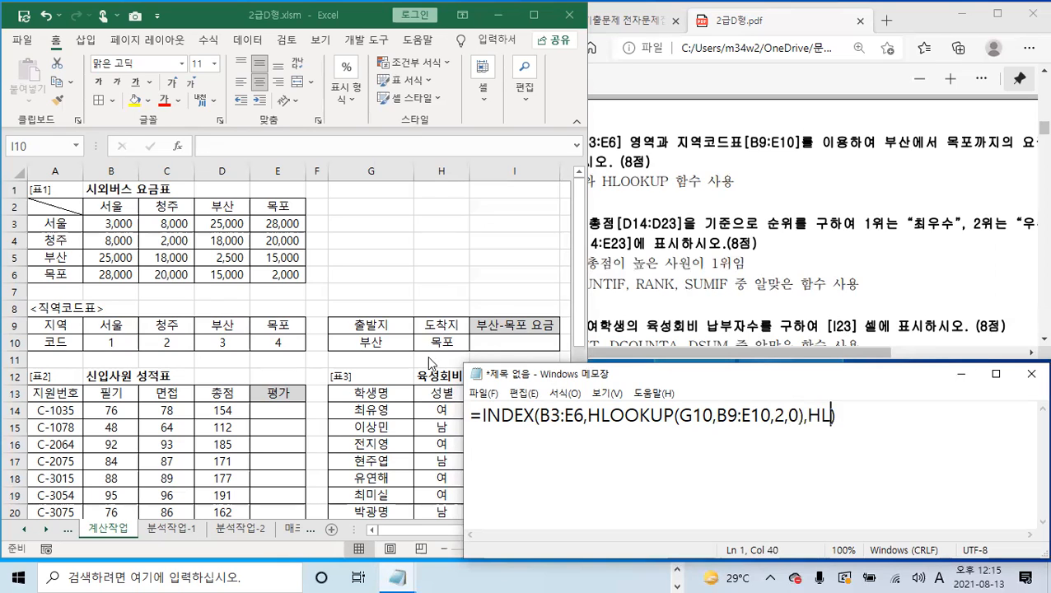
{"action": "type", "text": "UP()"}
{"action": "key", "text": "Left"}
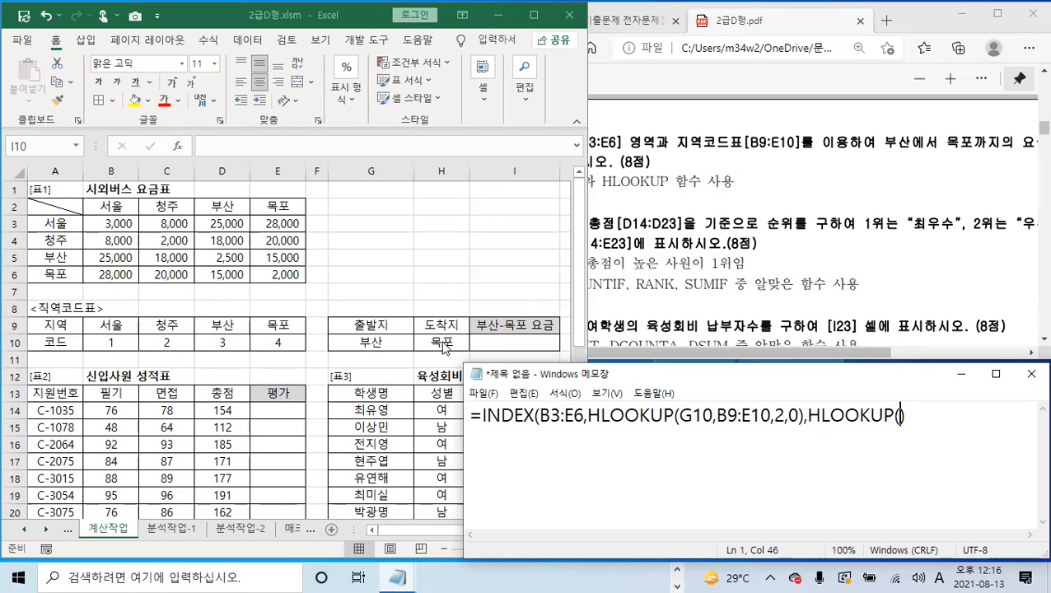
{"action": "type", "text": "H"}
{"action": "key", "text": "BackSpace"}
{"action": "type", "text": "H10,"}
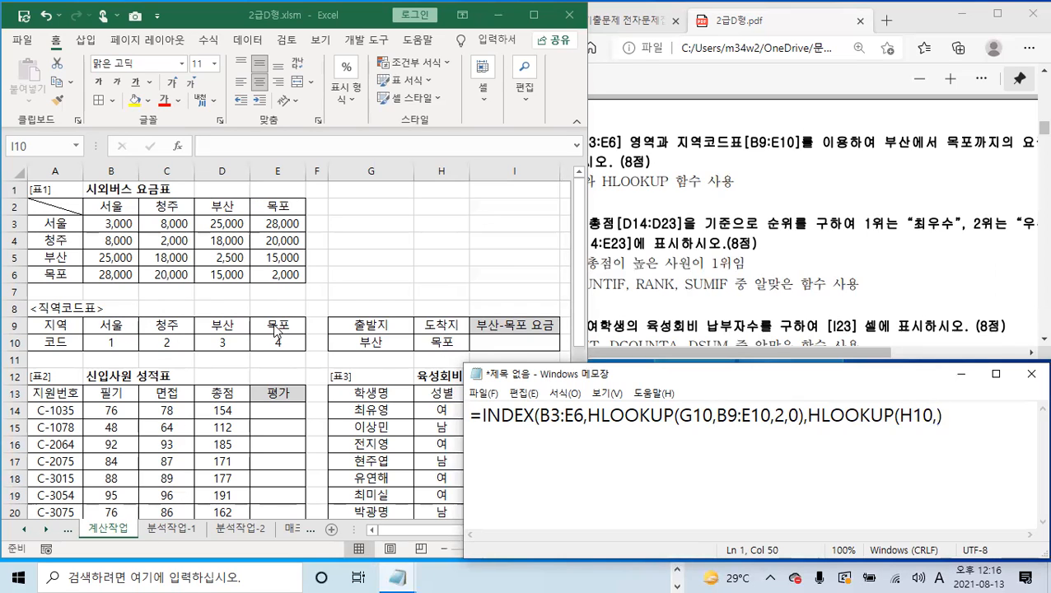
{"action": "type", "text": "B9:E10"}
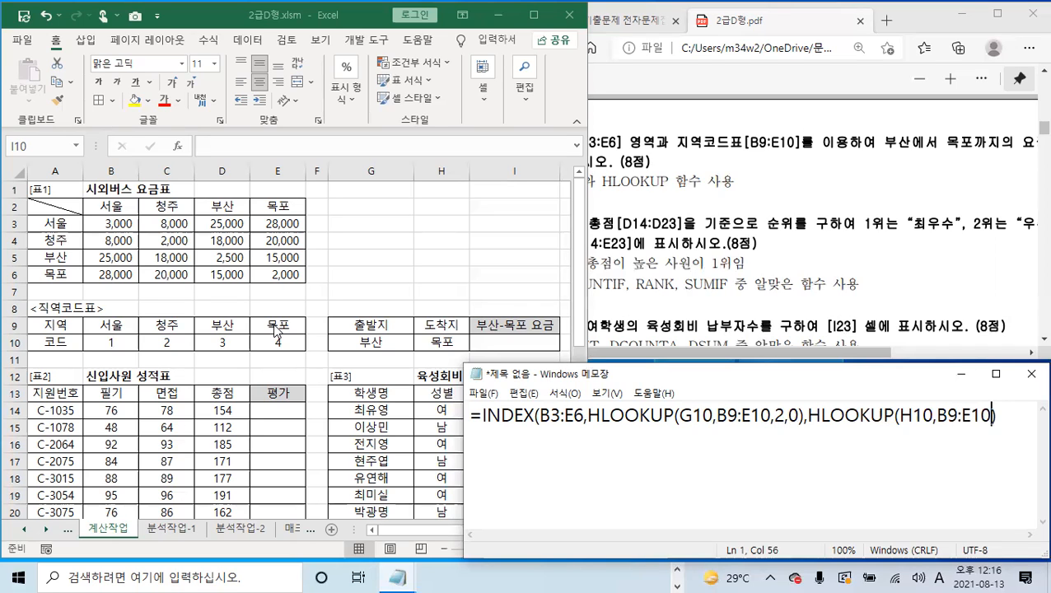
{"action": "type", "text": ",2,0"}
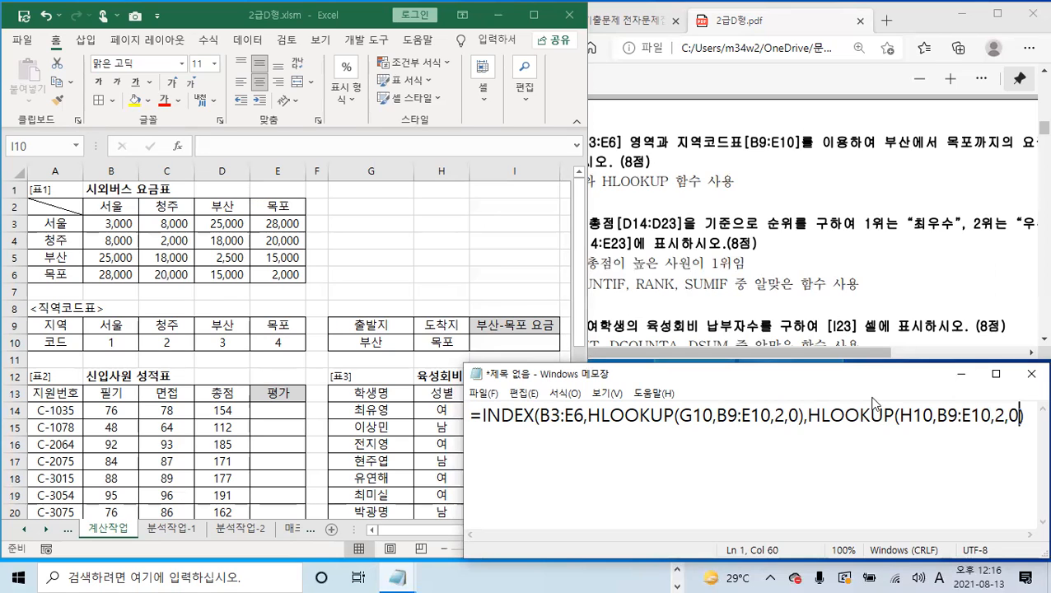
{"action": "left_click", "coordinate": [1025, 418]}
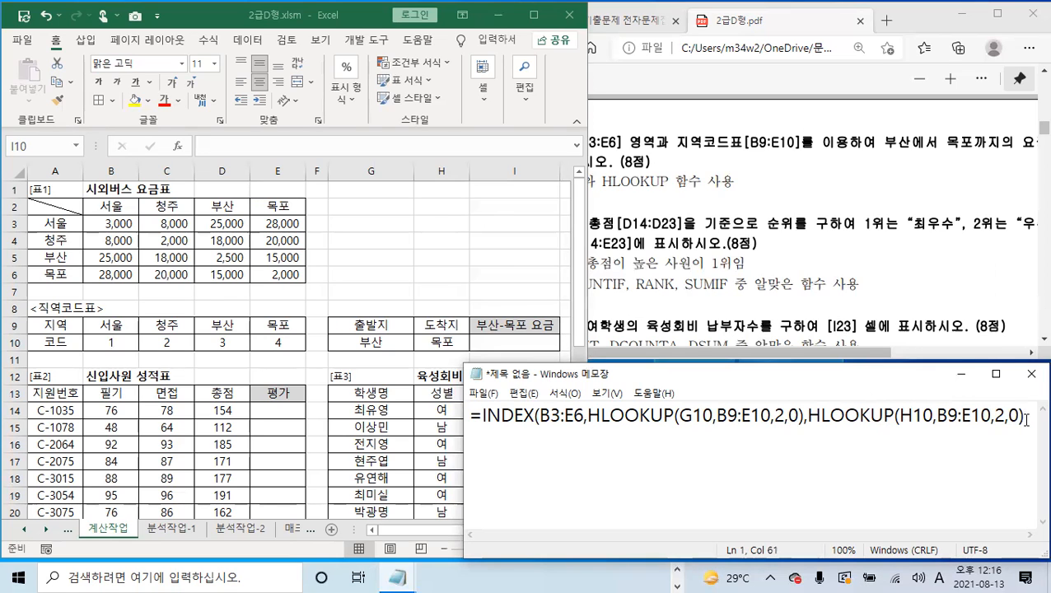
{"action": "type", "text": ")"}
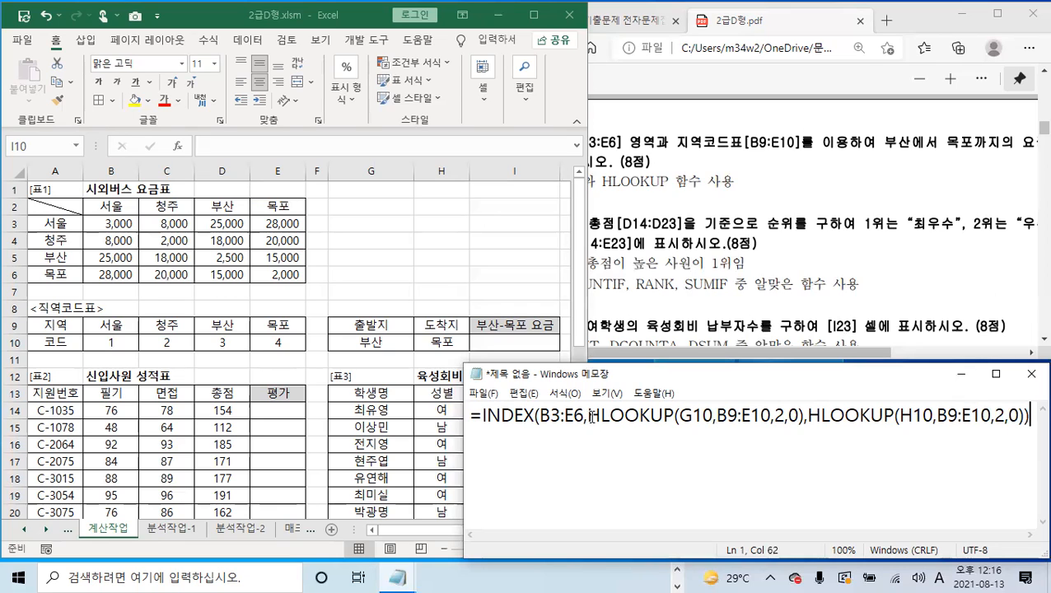
{"action": "left_click_drag", "start_coordinate": [586, 416], "coordinate": [675, 416]}
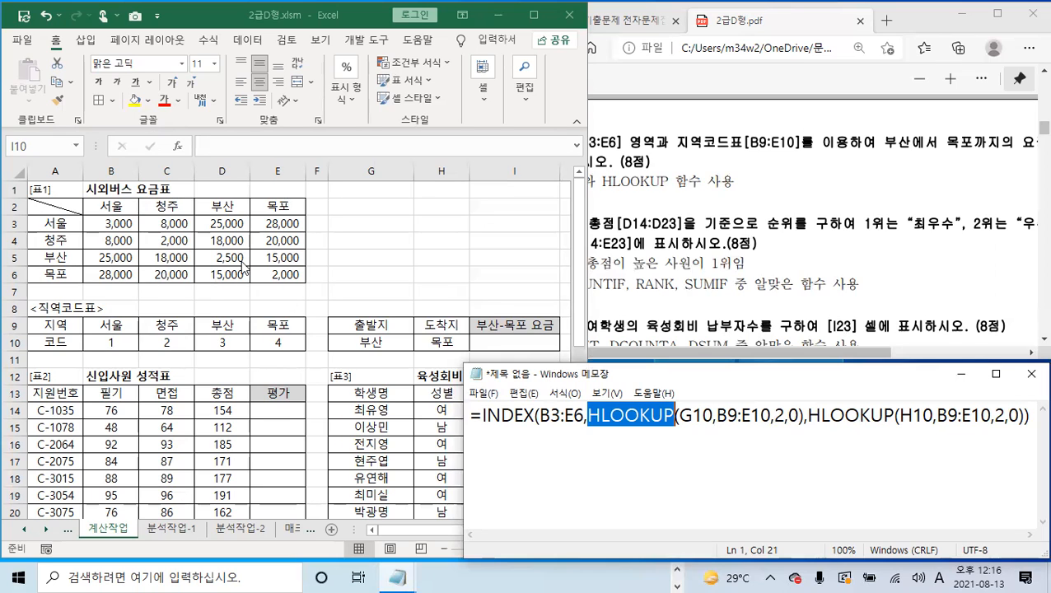
- In I10, start an INDEX formula using the fare table B3:E6 as its array
{"action": "left_click", "coordinate": [502, 341]}
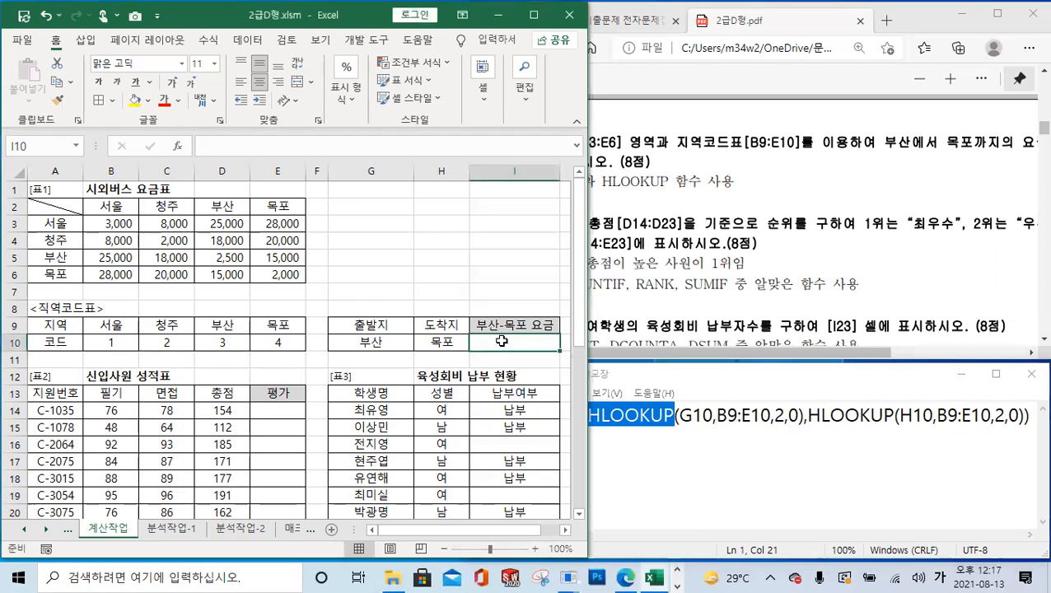
{"action": "left_click", "coordinate": [277, 147]}
{"action": "type", "text": "="}
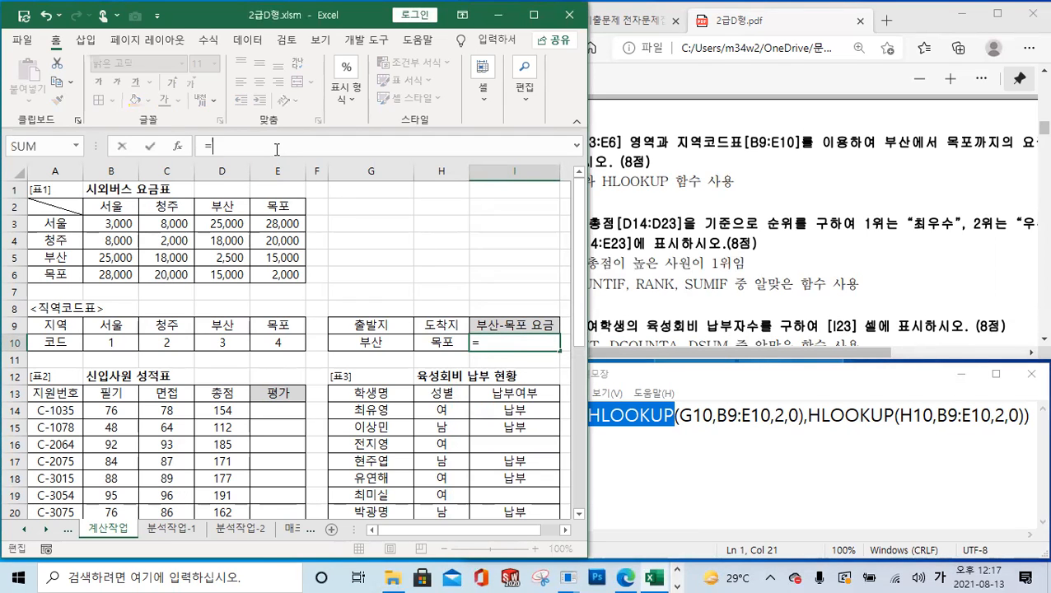
{"action": "type", "text": "IND"}
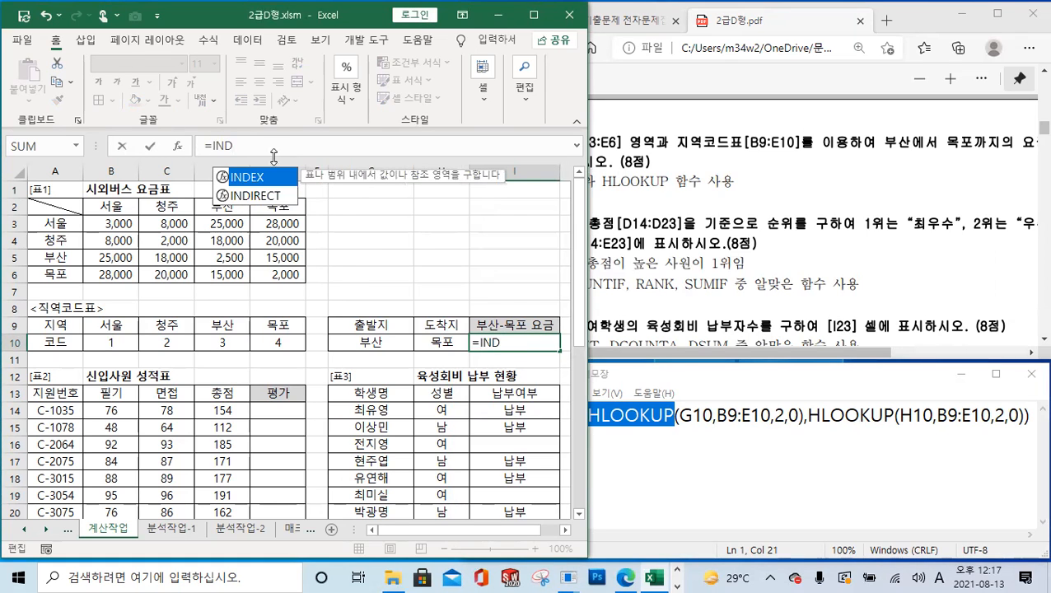
{"action": "double_click", "coordinate": [261, 178]}
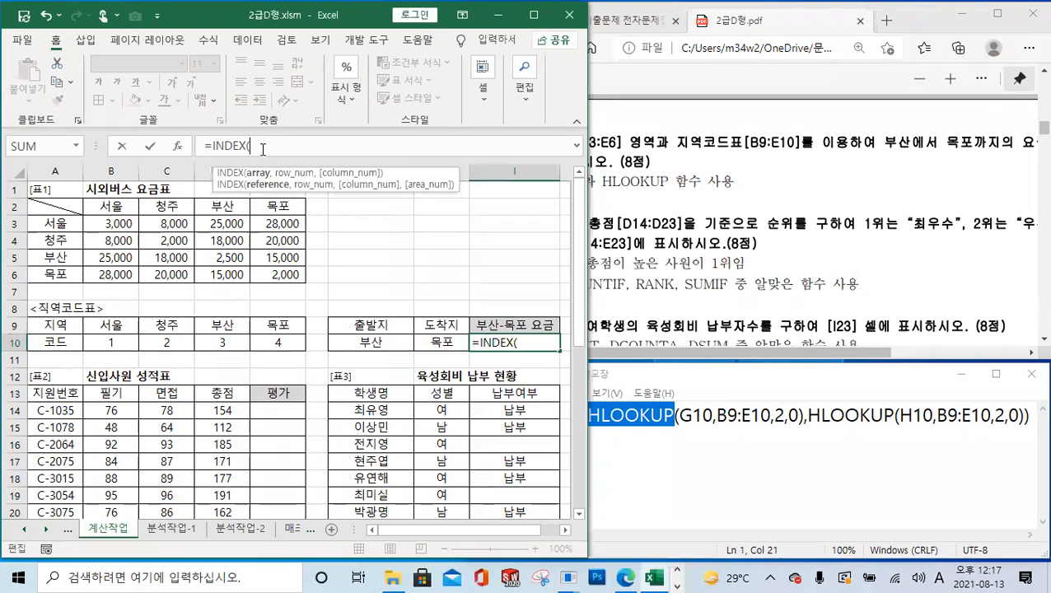
{"action": "left_click", "coordinate": [114, 221]}
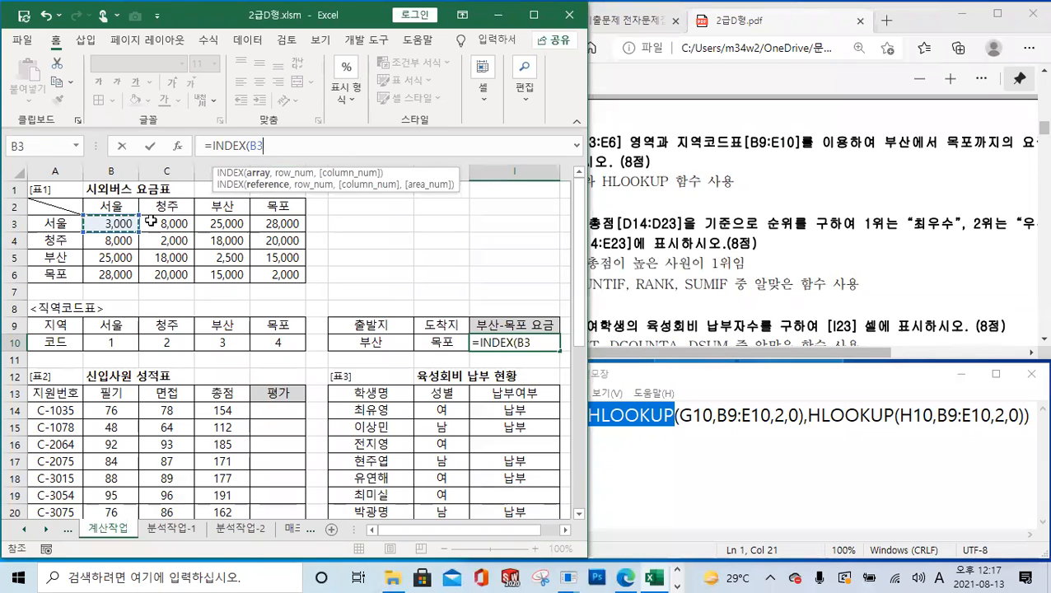
{"action": "key", "text": "ctrl+shift+Right"}
{"action": "key", "text": "ctrl+shift+Down"}
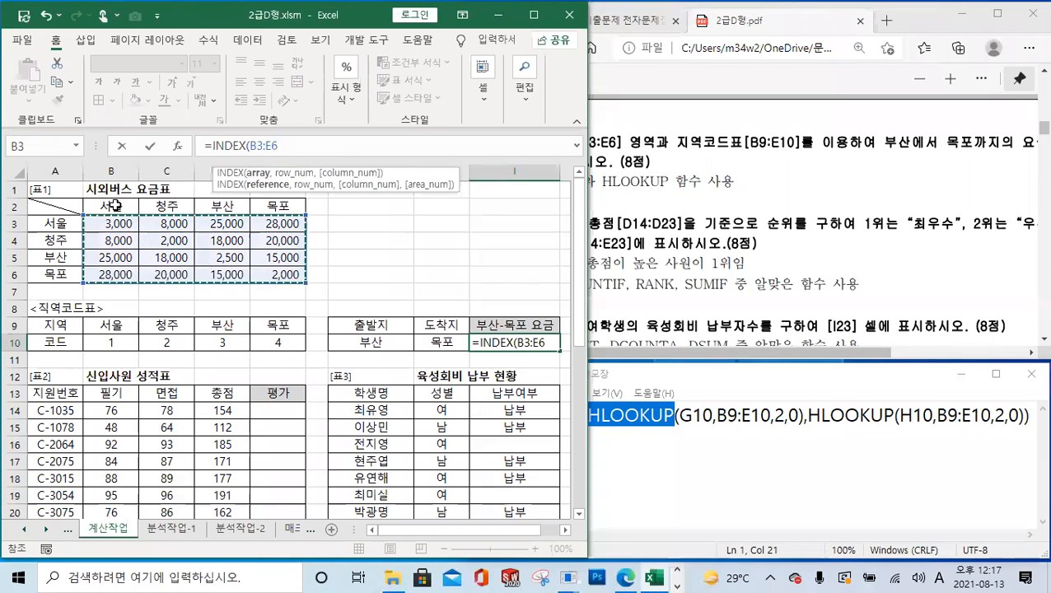
{"action": "type", "text": ","}
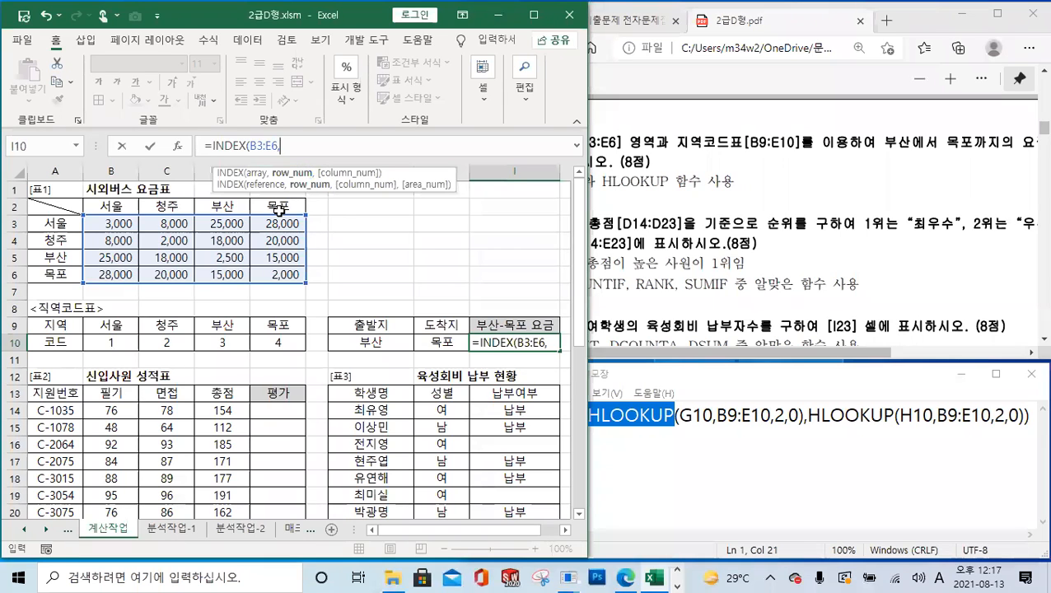
- Add HLOOKUP(G10,B9:E10,2,FALSE) as the row number for the departure city
{"action": "type", "text": "HL"}
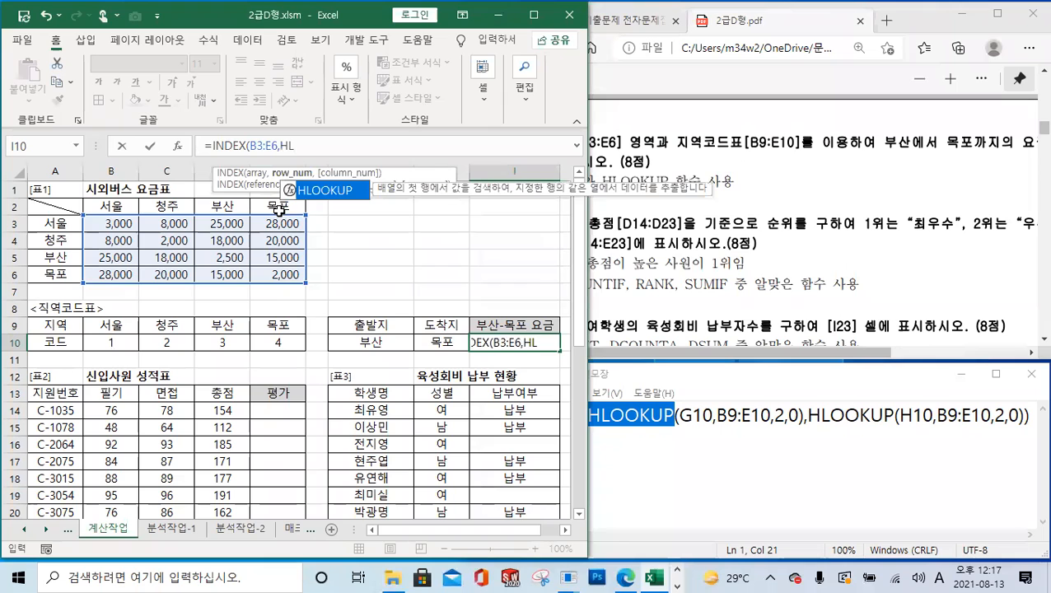
{"action": "double_click", "coordinate": [313, 191]}
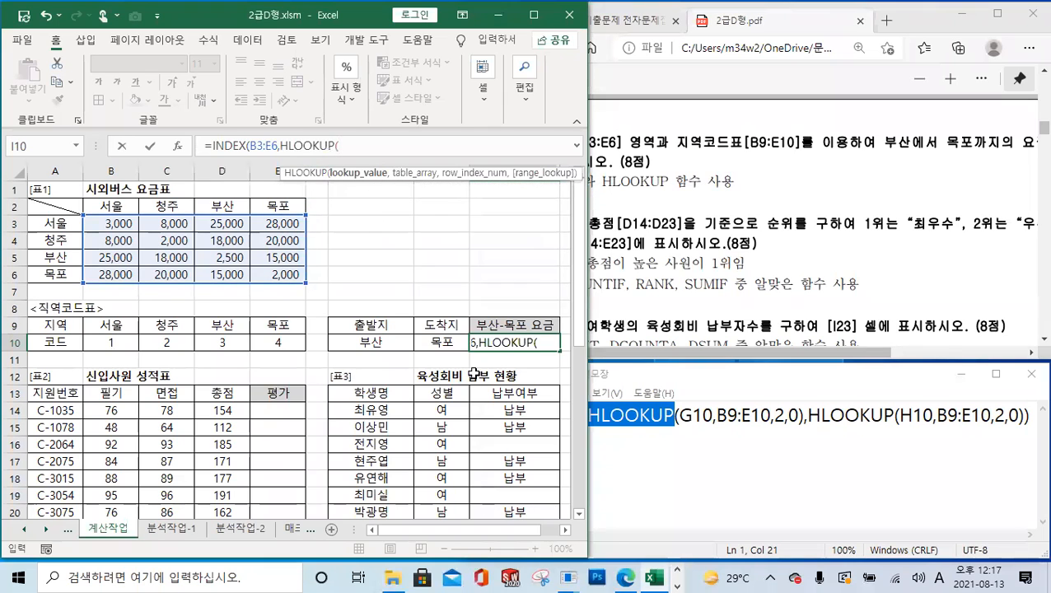
{"action": "left_click", "coordinate": [380, 345]}
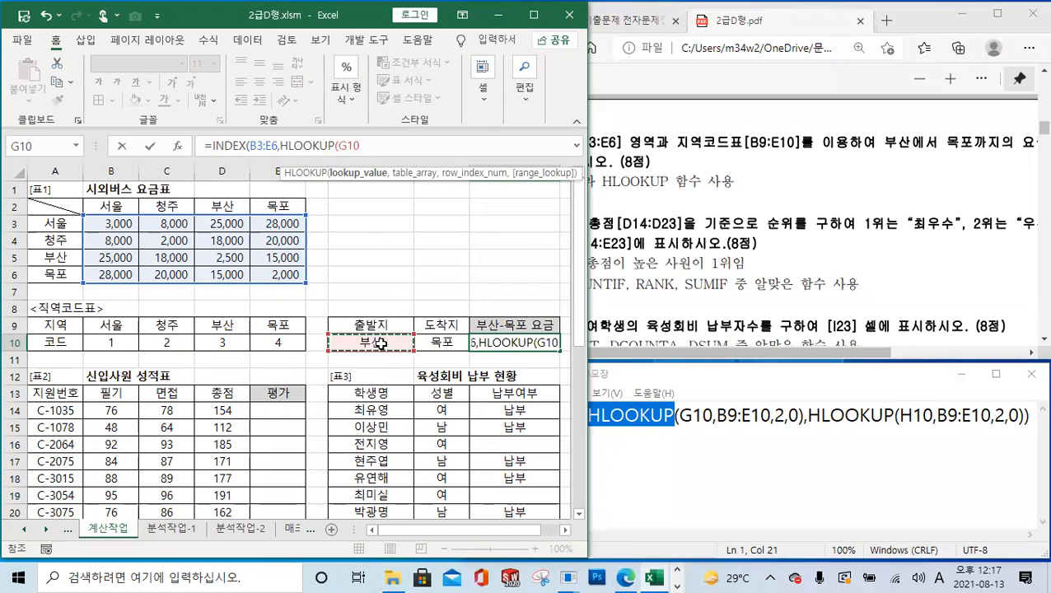
{"action": "type", "text": ","}
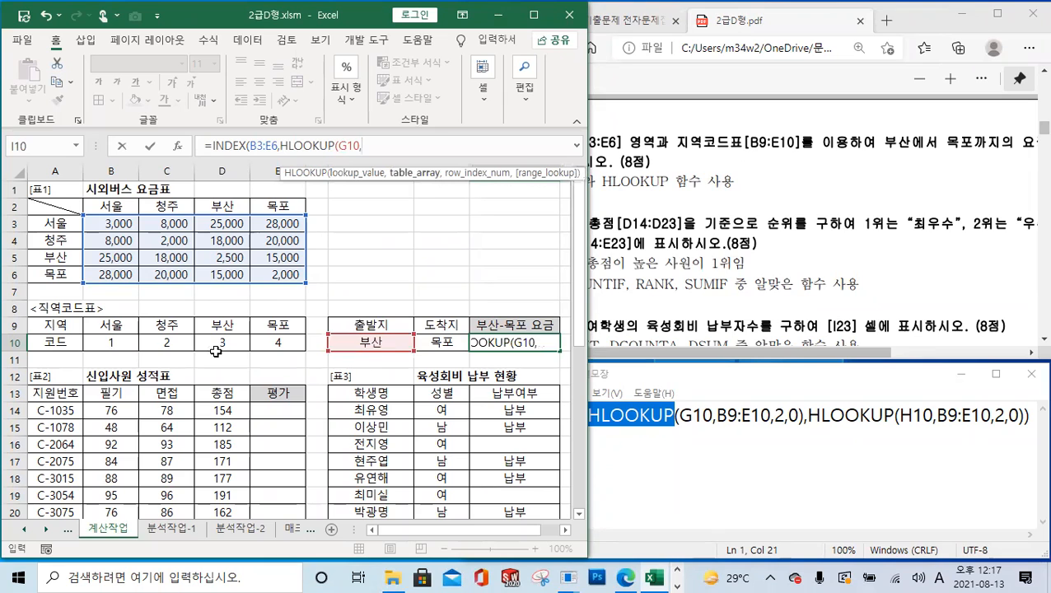
{"action": "left_click", "coordinate": [119, 325]}
{"action": "left_click_drag", "start_coordinate": [153, 326], "coordinate": [275, 346]}
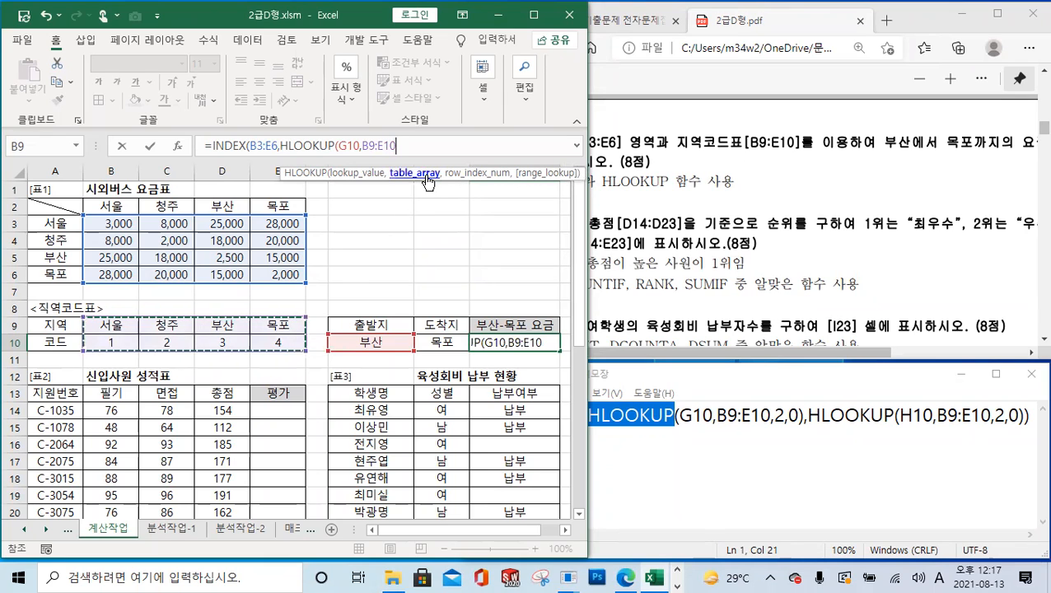
{"action": "type", "text": ","}
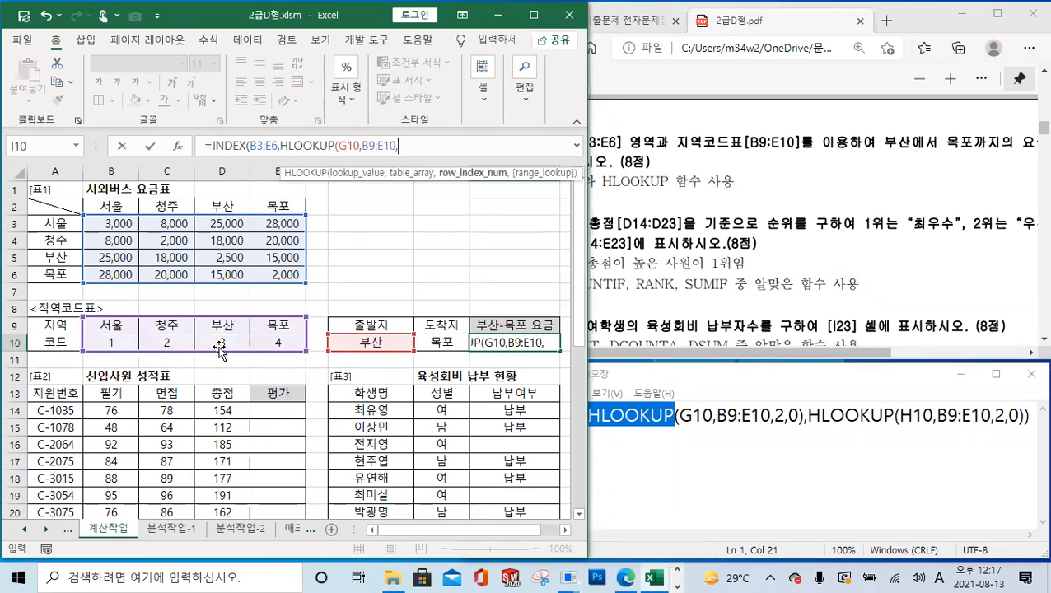
{"action": "type", "text": "2"}
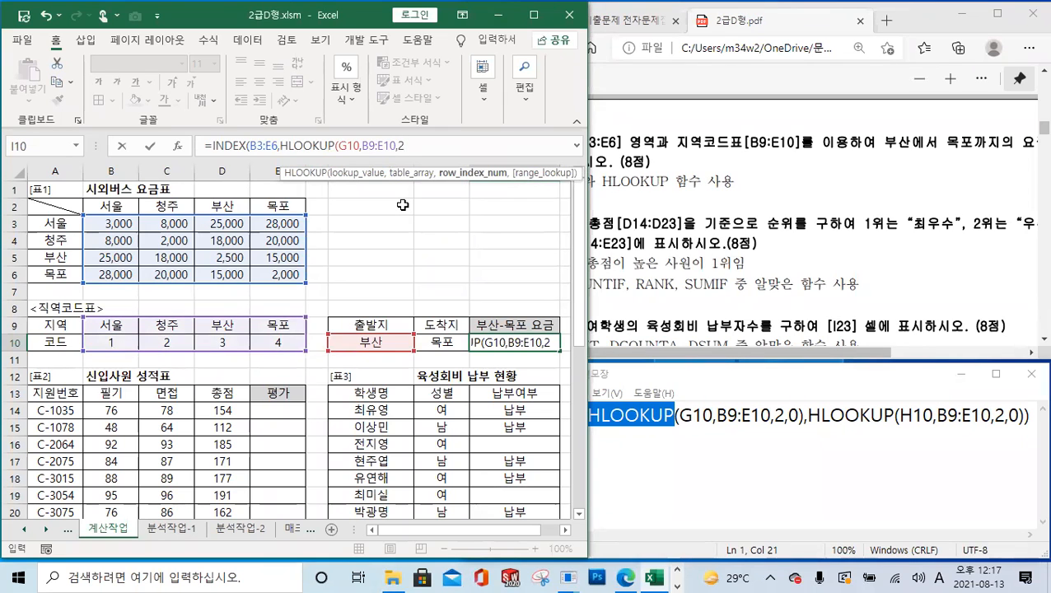
{"action": "type", "text": ","}
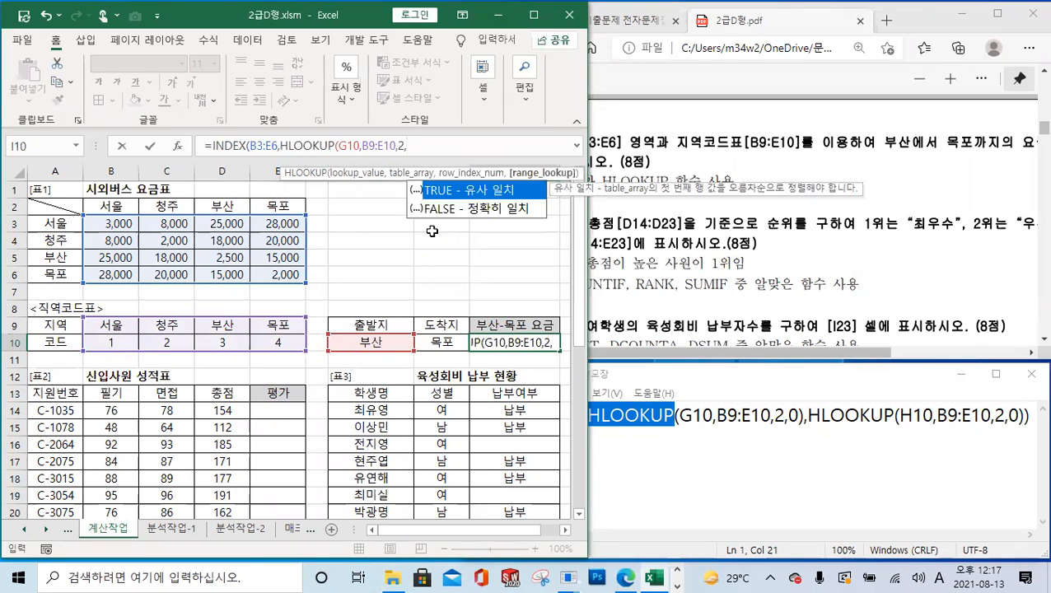
{"action": "double_click", "coordinate": [486, 208]}
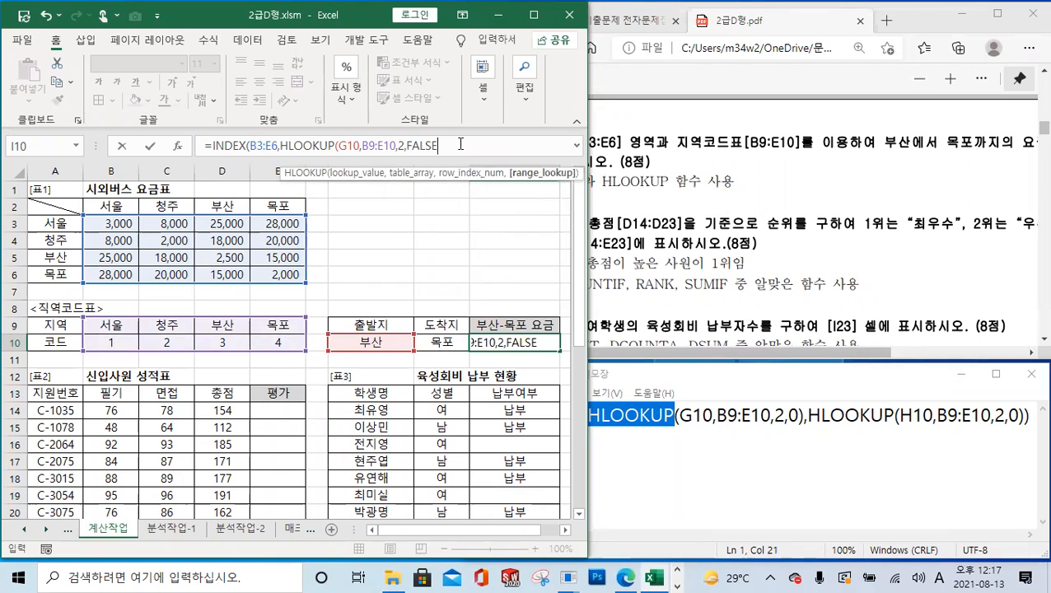
{"action": "type", "text": "),"}
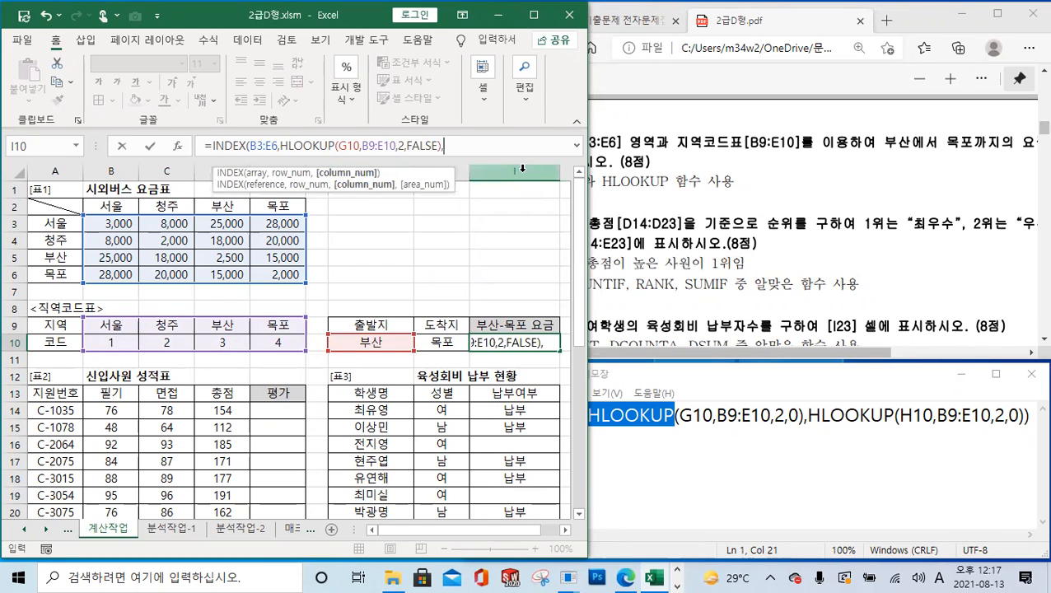
{"action": "type", "text": "HL"}
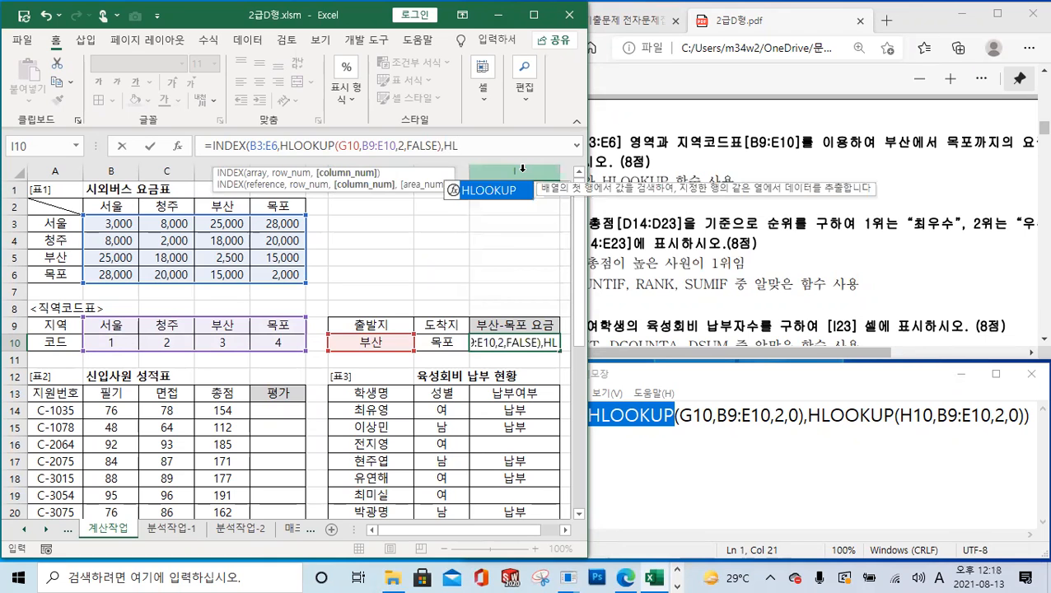
- Add HLOOKUP(H10,B9:E10,2,FALSE) as the column number and commit, so I10 shows 15,000
{"action": "double_click", "coordinate": [493, 200]}
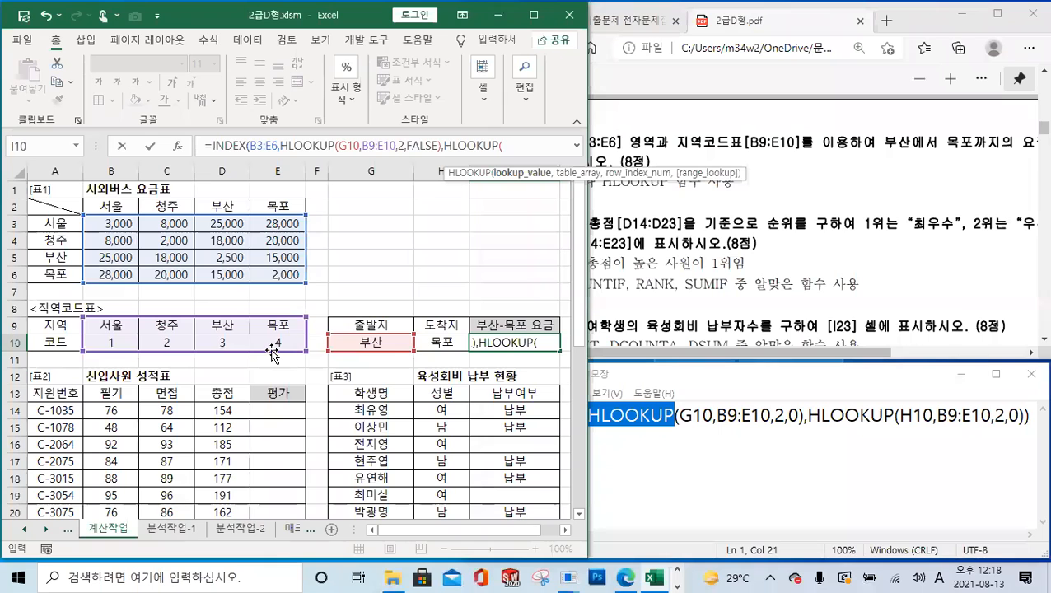
{"action": "left_click", "coordinate": [445, 345]}
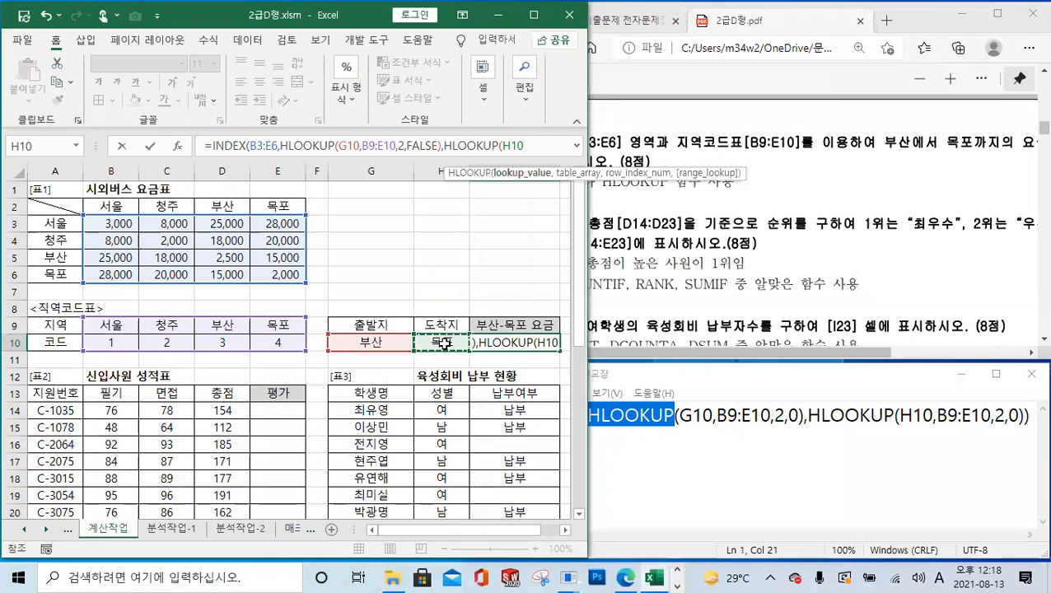
{"action": "type", "text": ","}
{"action": "left_click_drag", "start_coordinate": [115, 326], "coordinate": [288, 339]}
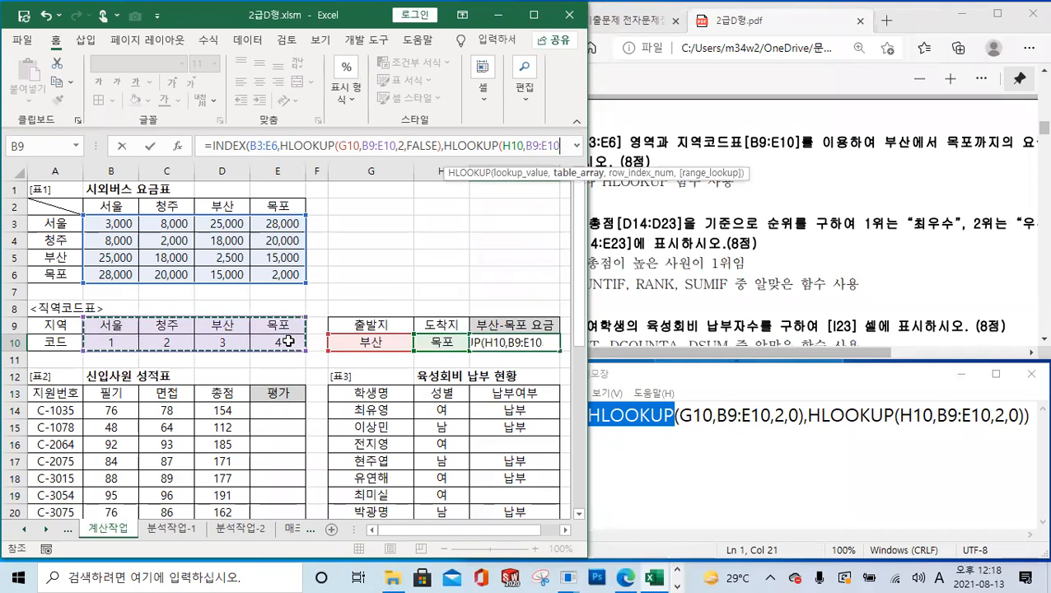
{"action": "type", "text": ","}
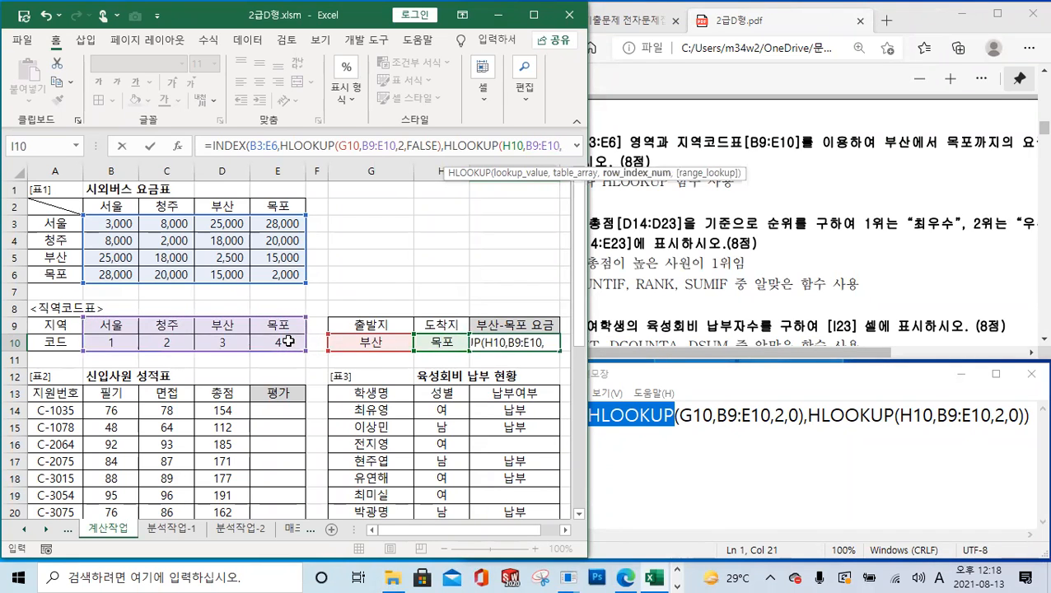
{"action": "type", "text": "2"}
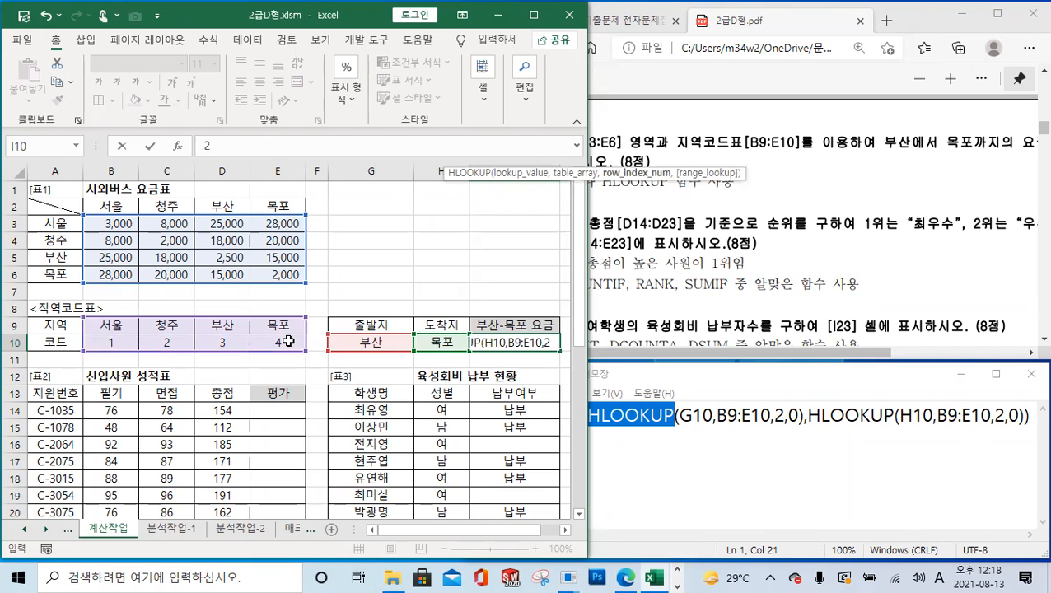
{"action": "type", "text": ","}
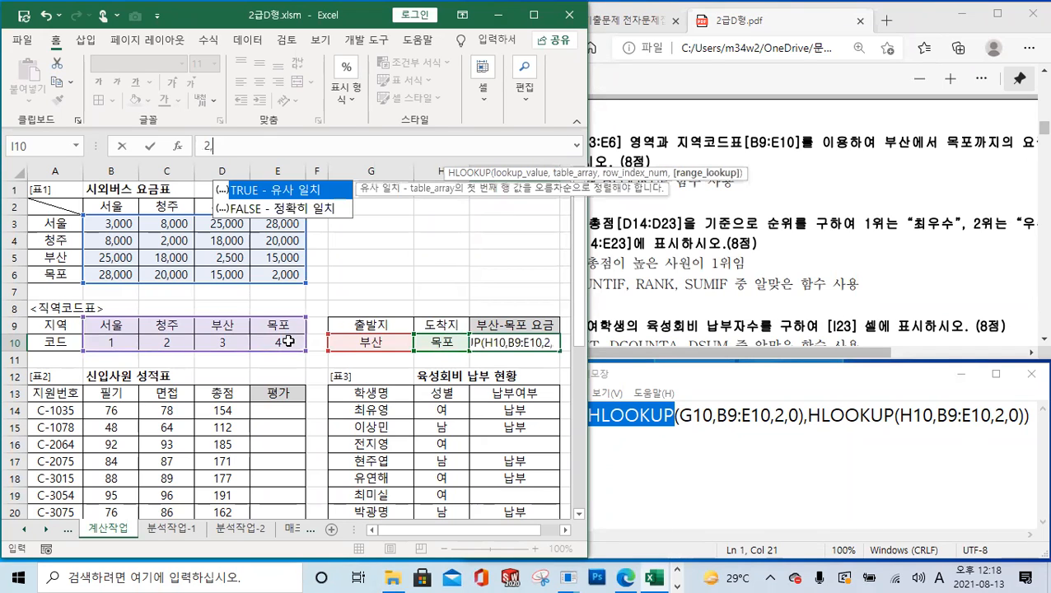
{"action": "double_click", "coordinate": [318, 211]}
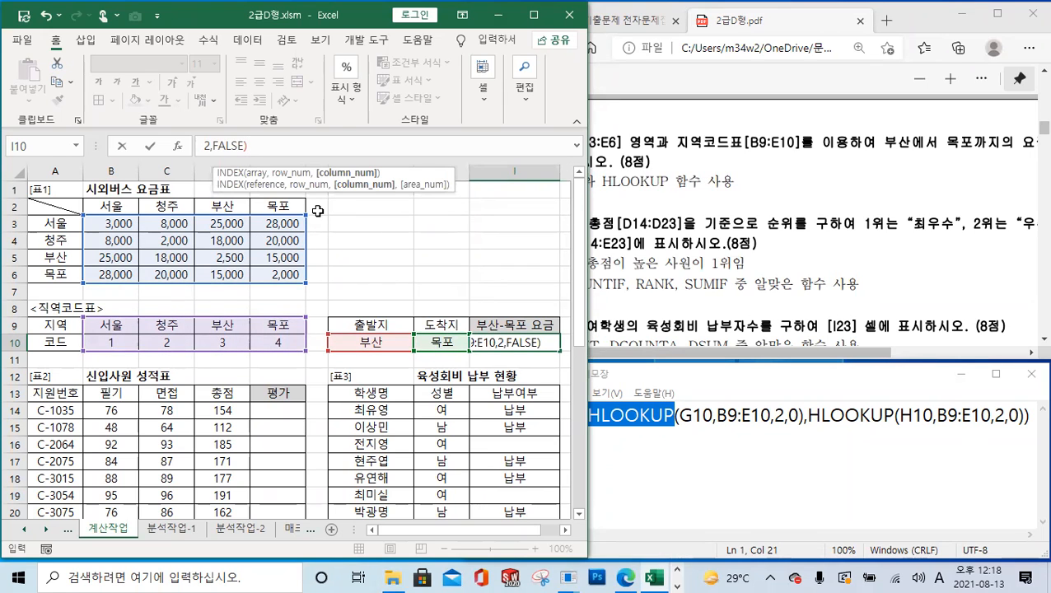
{"action": "type", "text": ")"}
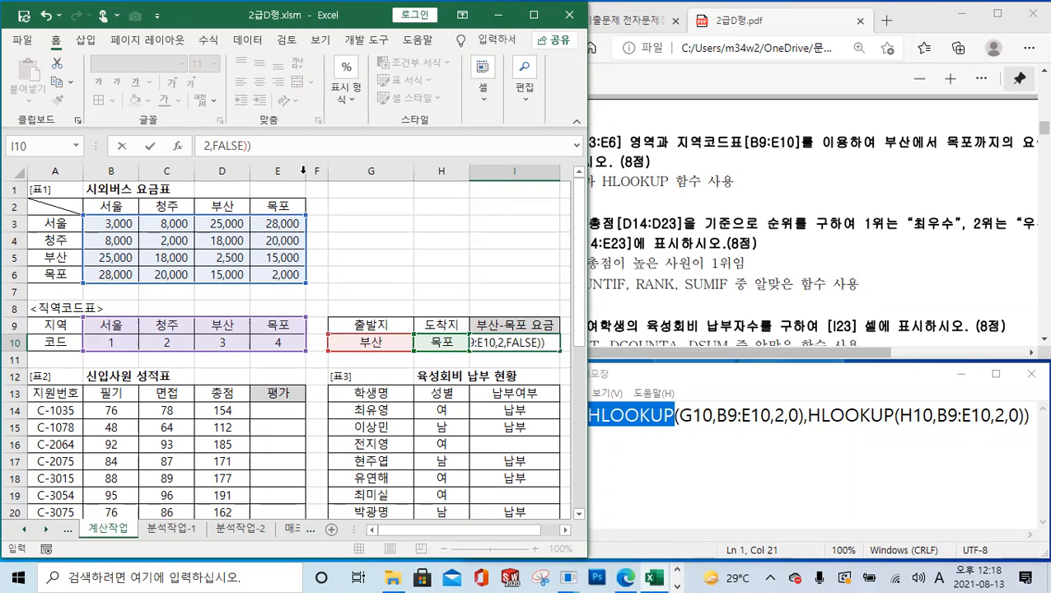
{"action": "left_click", "coordinate": [149, 146]}
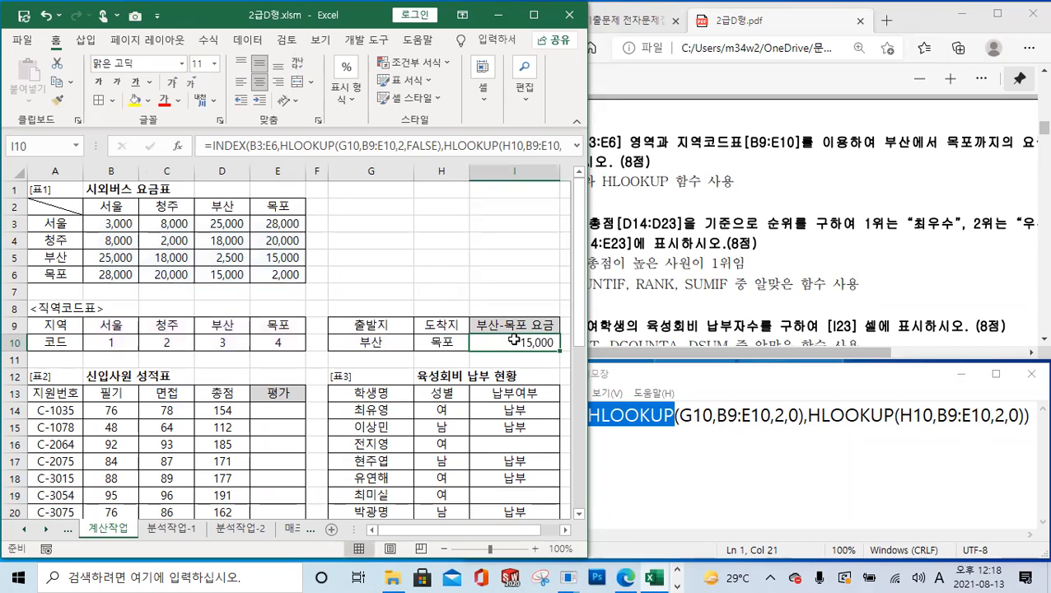
{"action": "left_click", "coordinate": [384, 361]}
{"action": "left_click", "coordinate": [436, 360]}
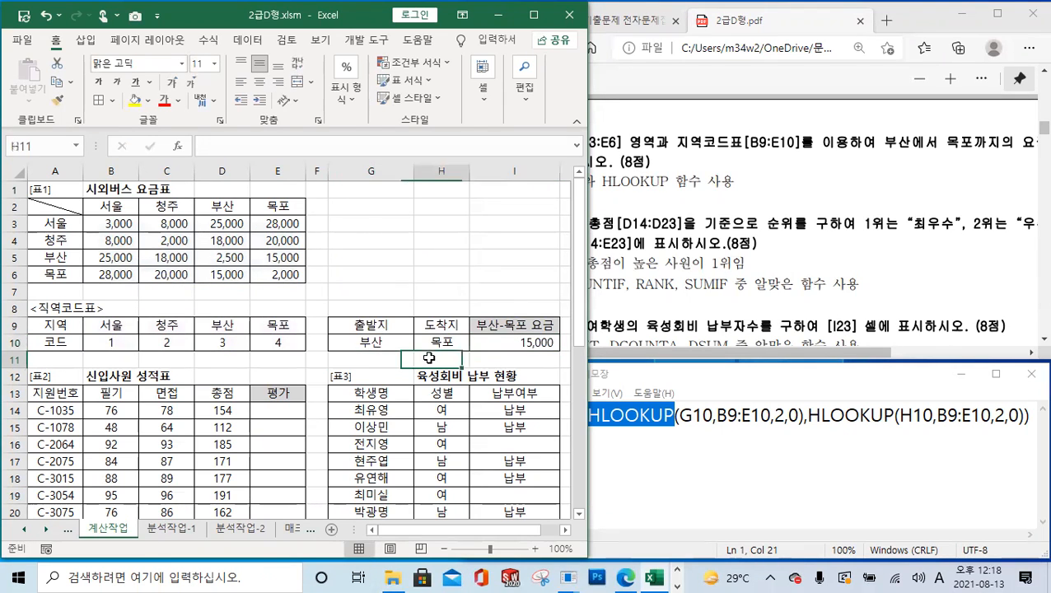
{"action": "left_click", "coordinate": [367, 375]}
{"action": "left_click", "coordinate": [416, 379]}
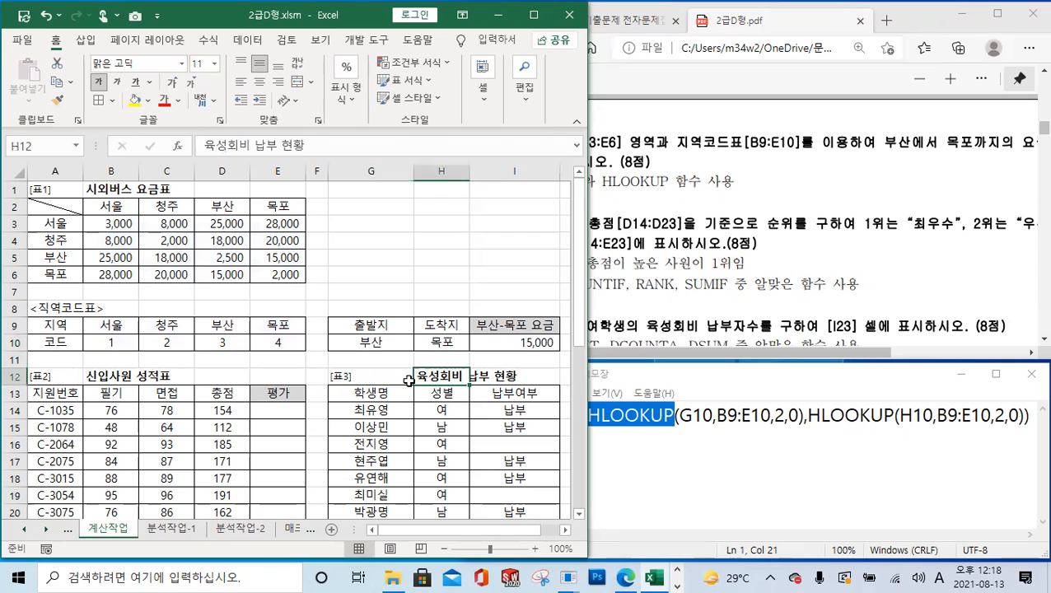
{"action": "left_click", "coordinate": [534, 343]}
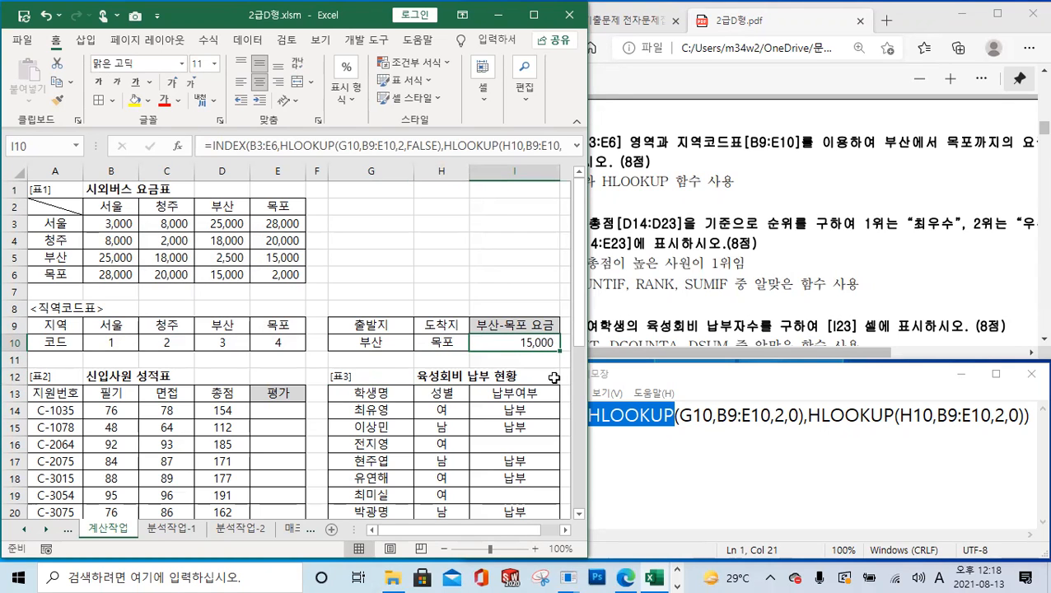
{"action": "left_click", "coordinate": [341, 145]}
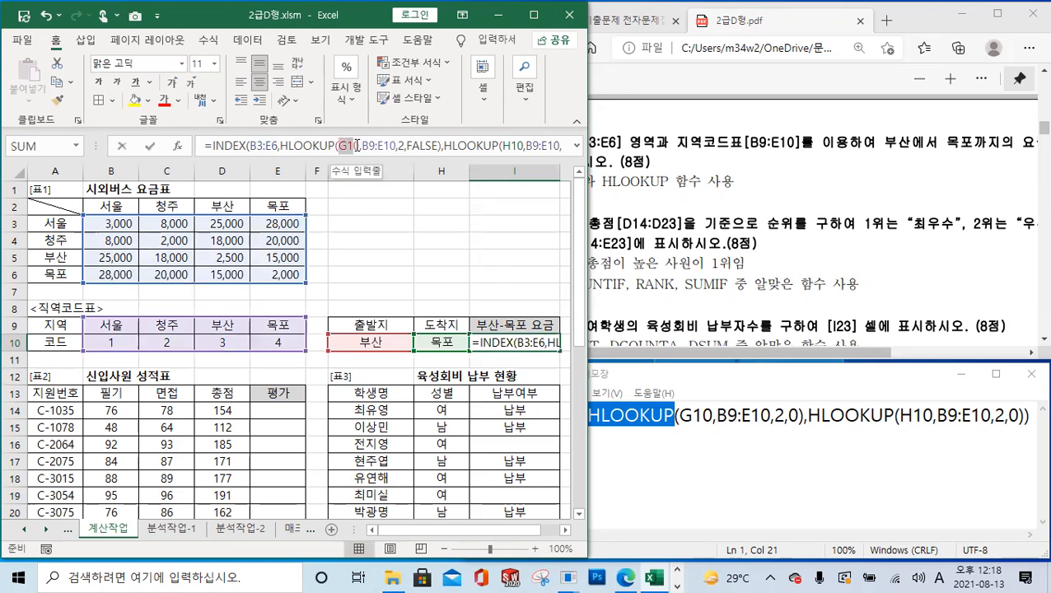
{"action": "left_click_drag", "start_coordinate": [362, 146], "coordinate": [398, 145]}
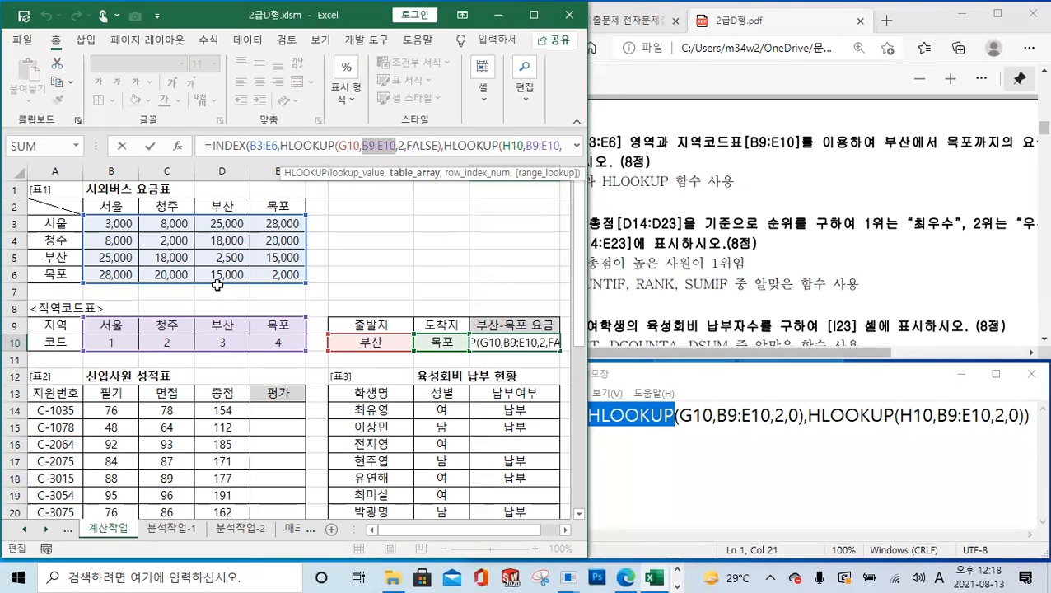
{"action": "left_click", "coordinate": [45, 143]}
{"action": "key", "text": "ctrl"}
{"action": "key", "text": "ctrl"}
{"action": "key", "text": "ctrl"}
{"action": "key", "text": "ctrl"}
{"action": "key", "text": "ctrl"}
{"action": "left_click", "coordinate": [151, 147]}
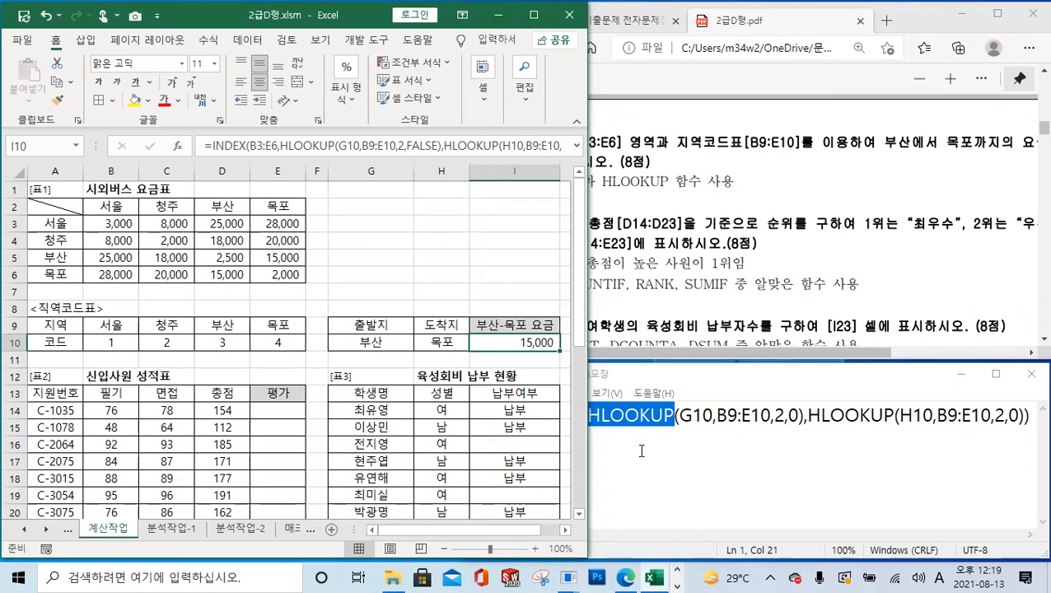
- Start a new Notepad line with an equals sign below the finished fare formula
{"action": "left_click", "coordinate": [715, 429]}
{"action": "left_click", "coordinate": [1034, 419]}
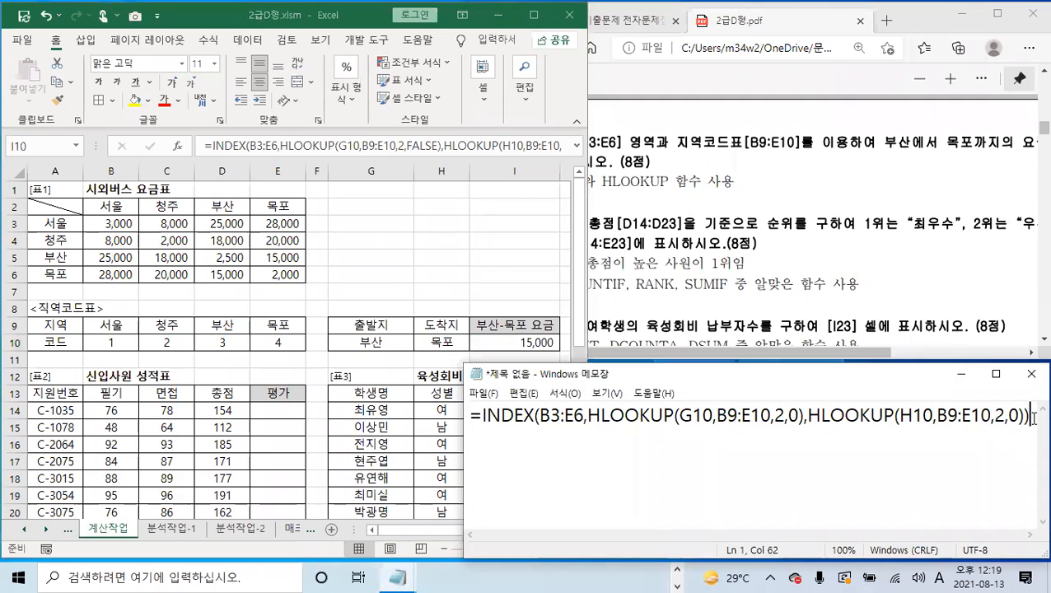
{"action": "key", "text": "Return"}
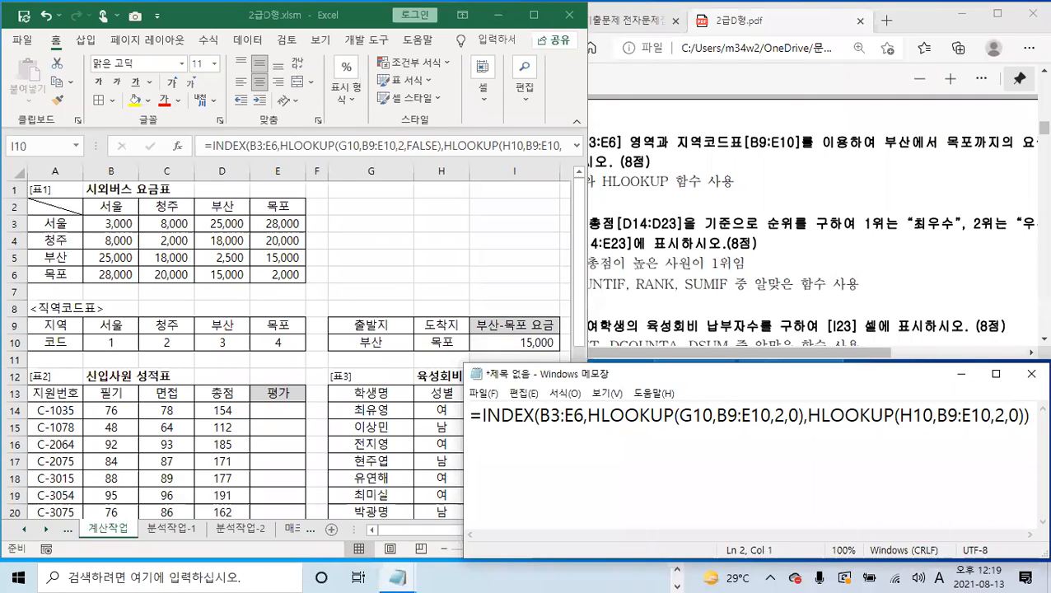
{"action": "type", "text": "="}
- Narrow Excel, scroll to the 신입사원 성적표 table and select the first 평가 cell E14
{"action": "left_click", "coordinate": [512, 341]}
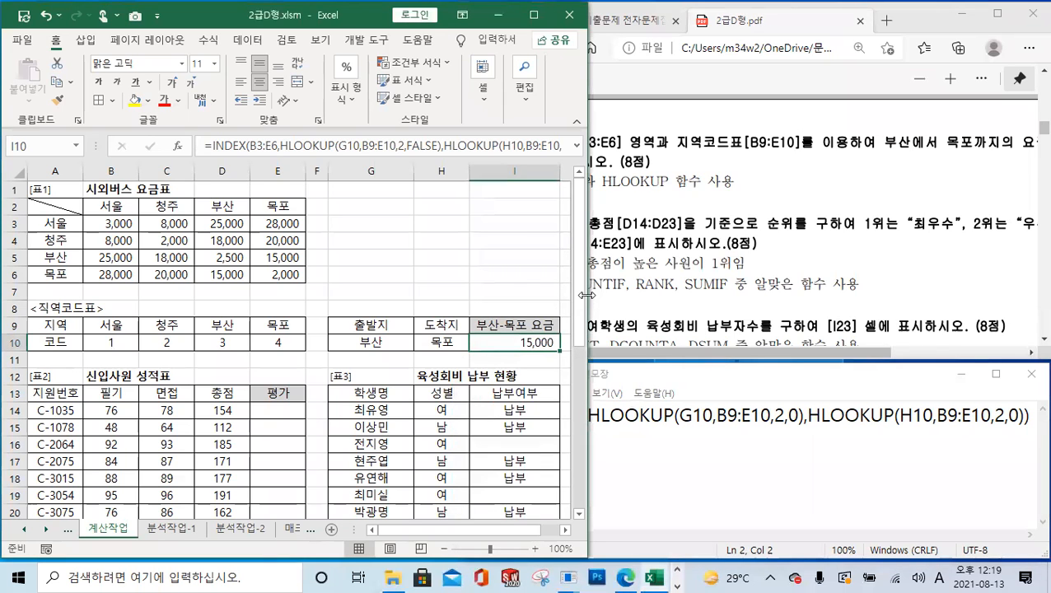
{"action": "left_click_drag", "start_coordinate": [585, 295], "coordinate": [461, 295]}
{"action": "left_click", "coordinate": [163, 393]}
{"action": "scroll", "coordinate": [161, 395], "scroll_direction": "down", "scroll_amount": 2}
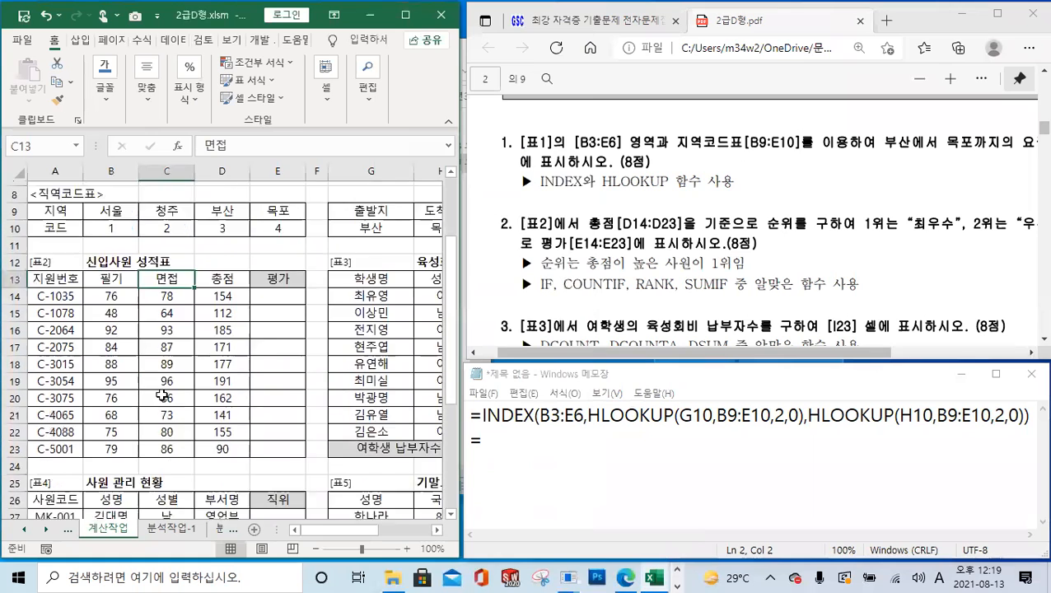
{"action": "scroll", "coordinate": [161, 396], "scroll_direction": "down", "scroll_amount": 1}
{"action": "left_click", "coordinate": [276, 259]}
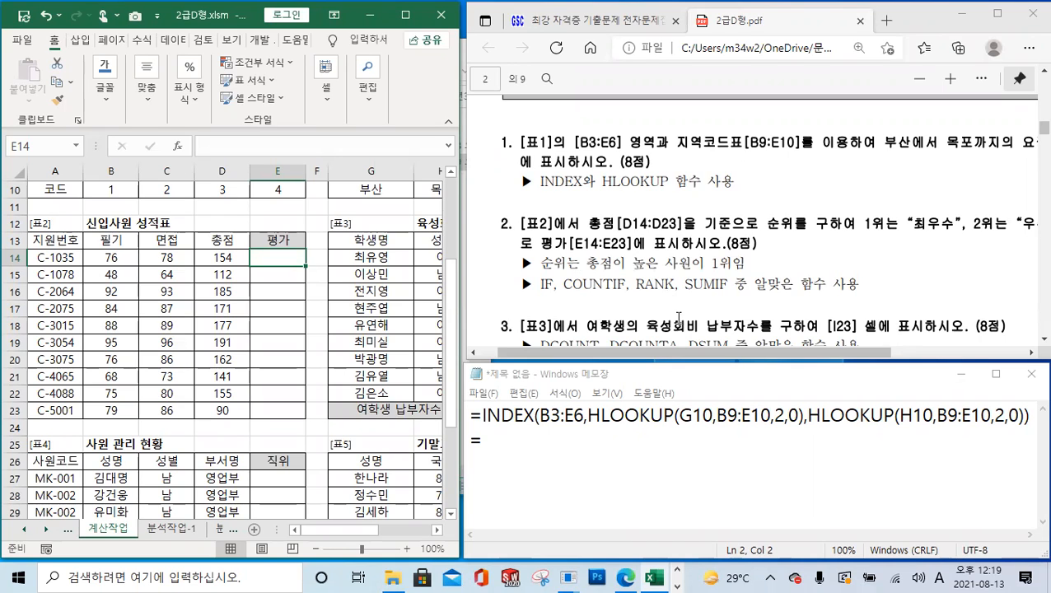
{"action": "mouse_move", "coordinate": [753, 354]}
{"action": "left_mouse_down"}
{"action": "mouse_move", "coordinate": [873, 354]}
{"action": "mouse_move", "coordinate": [733, 353]}
{"action": "left_mouse_up"}
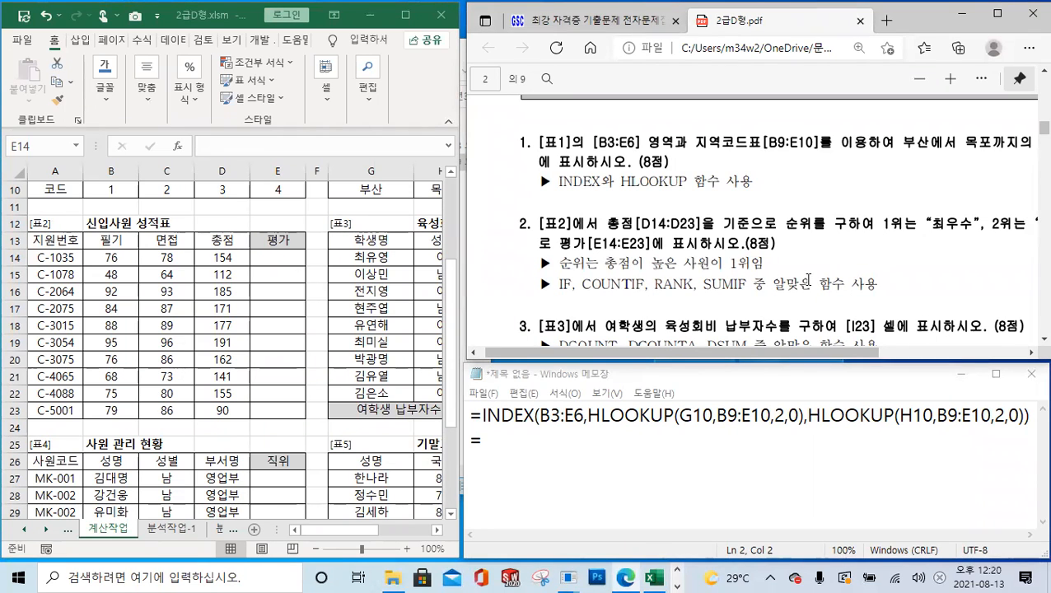
{"action": "left_click", "coordinate": [286, 258]}
- Draft IF(RANK.EQ(D14,$D$14:$D$23,0)=1,"최우수", on Notepad's second line
{"action": "left_click", "coordinate": [522, 432]}
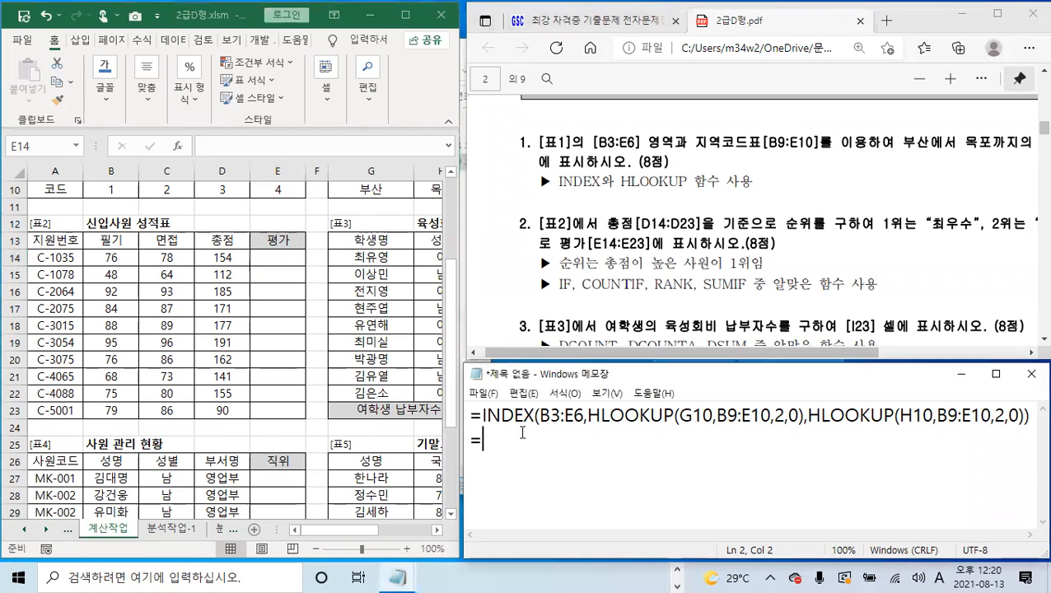
{"action": "type", "text": "IF("}
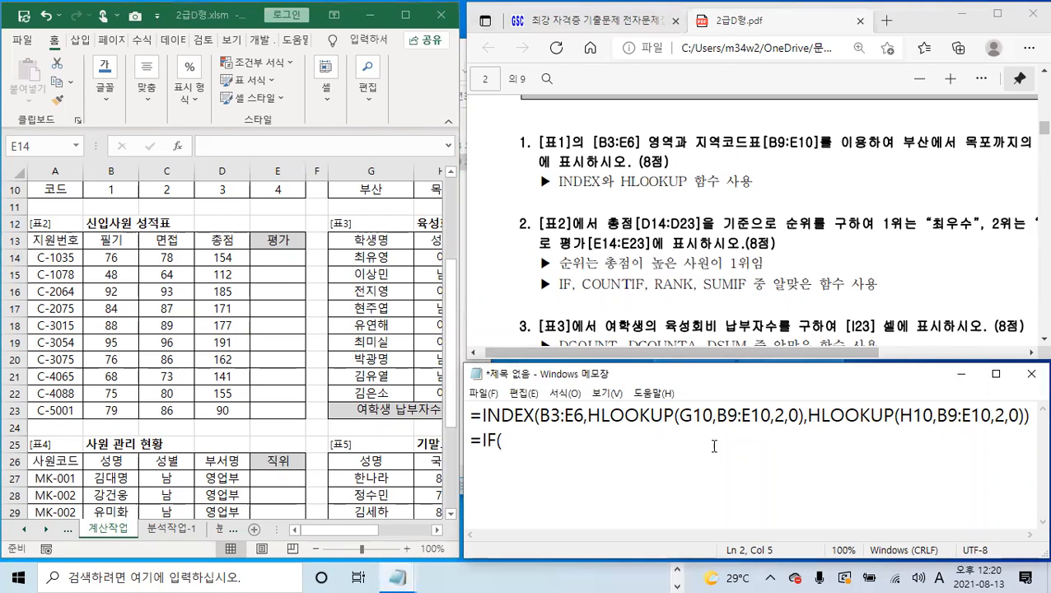
{"action": "type", "text": "RANK.EQ("}
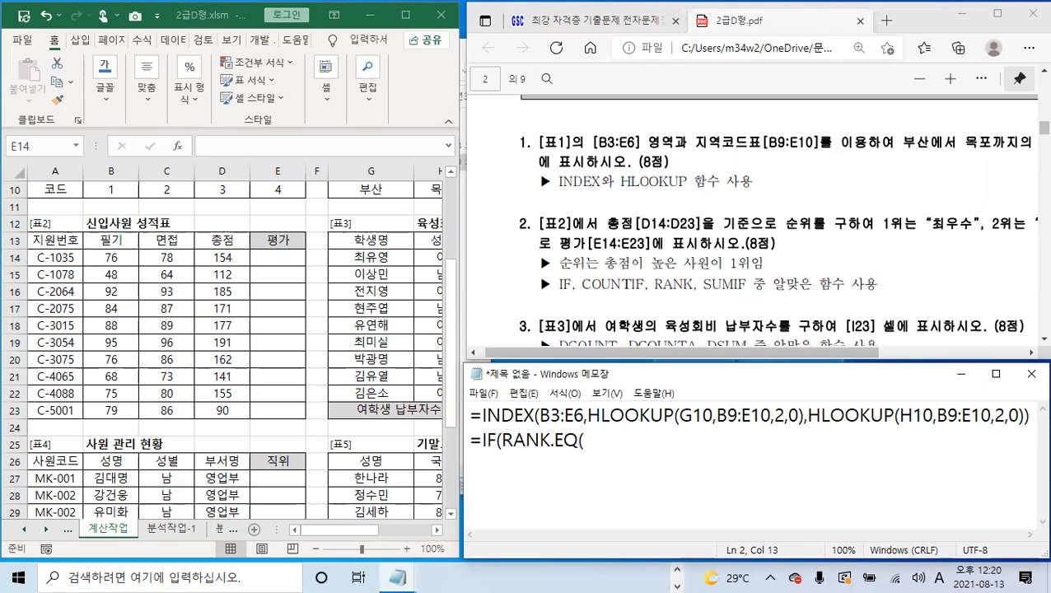
{"action": "type", "text": "D14,$D"}
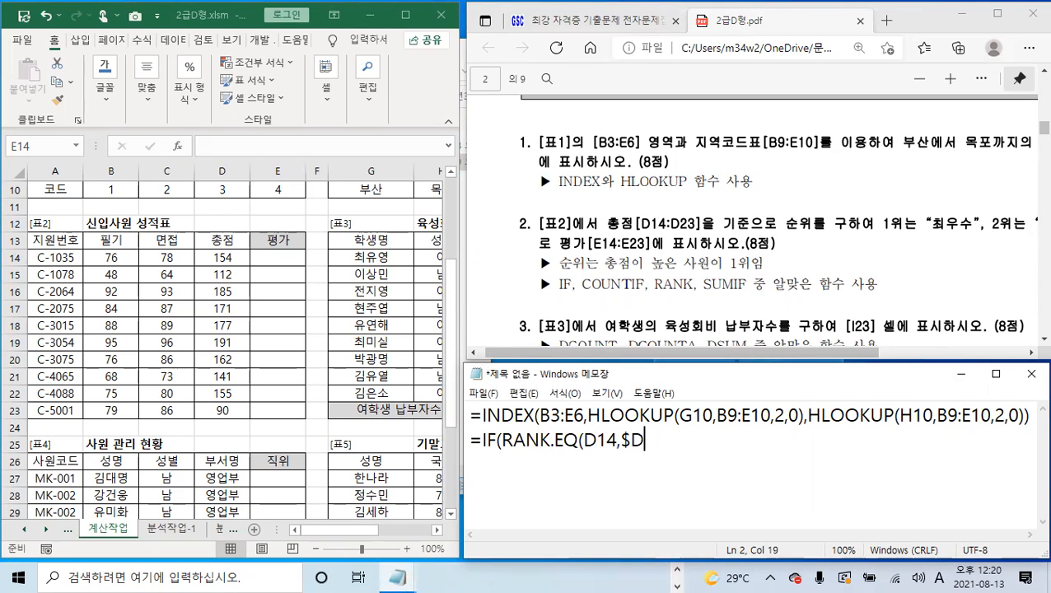
{"action": "type", "text": "$14"}
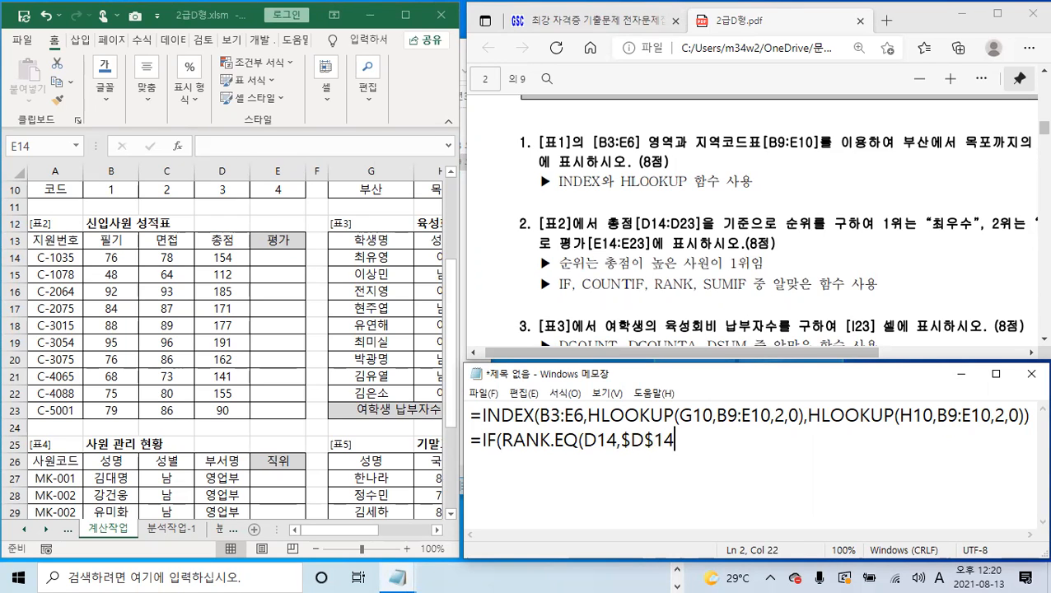
{"action": "type", "text": ":$D$"}
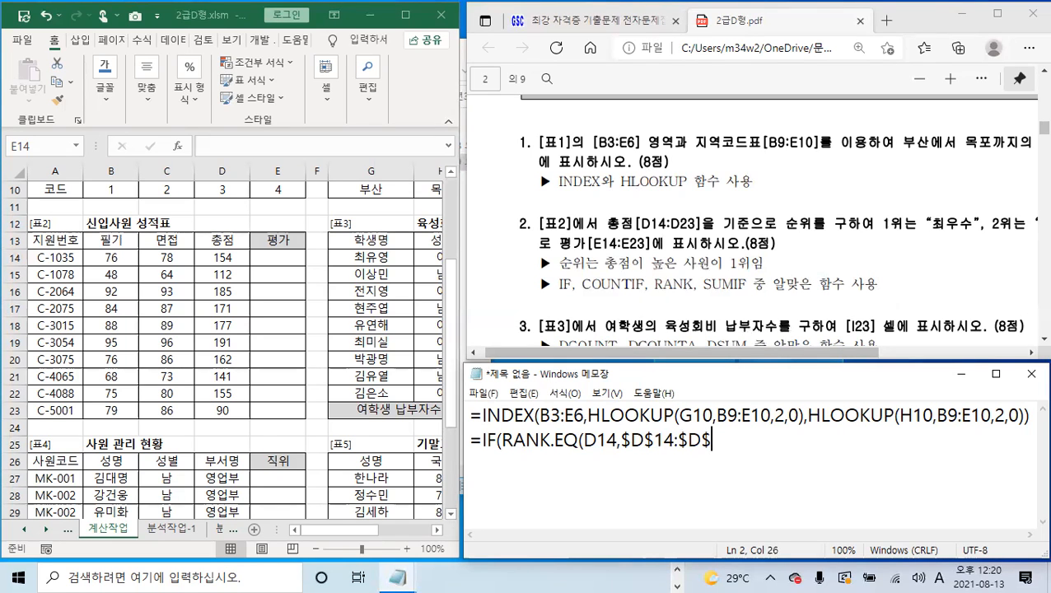
{"action": "type", "text": "23,0)"}
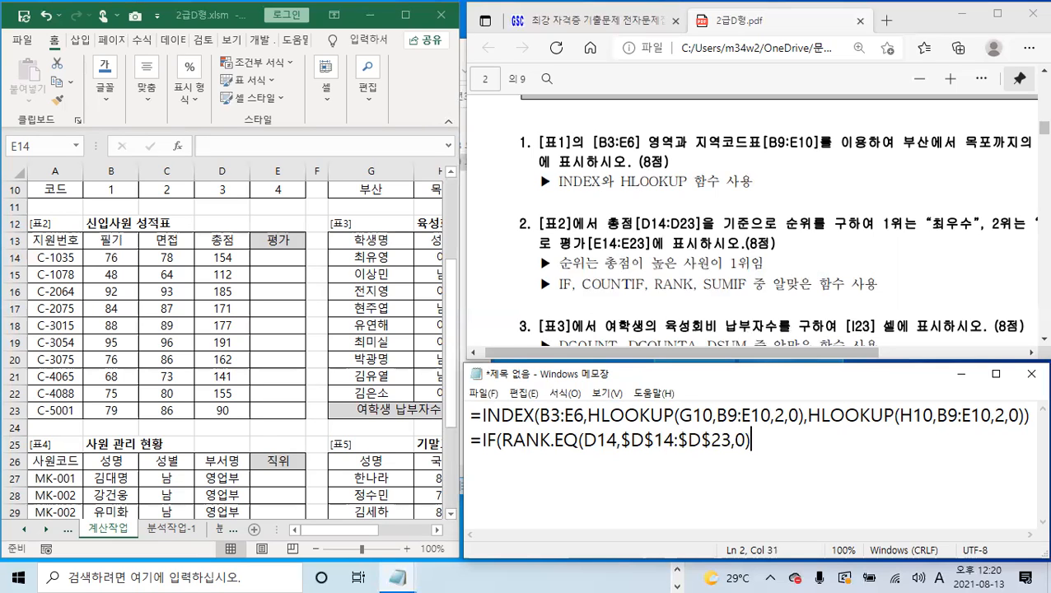
{"action": "type", "text": "=1"}
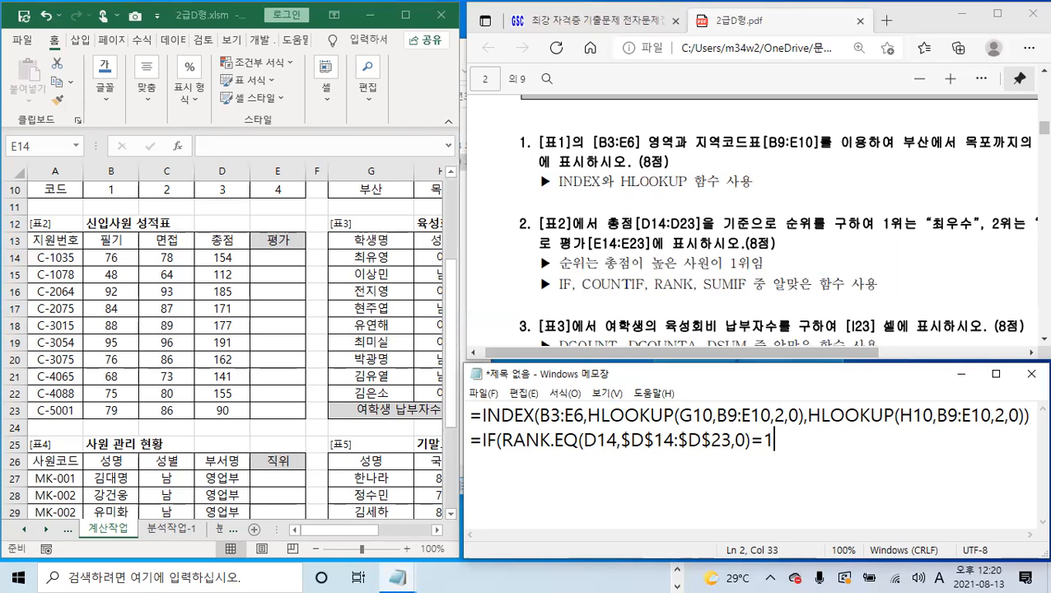
{"action": "type", "text": ",\""}
{"action": "key", "text": "Hangul"}
{"action": "type", "text": "최우수\""}
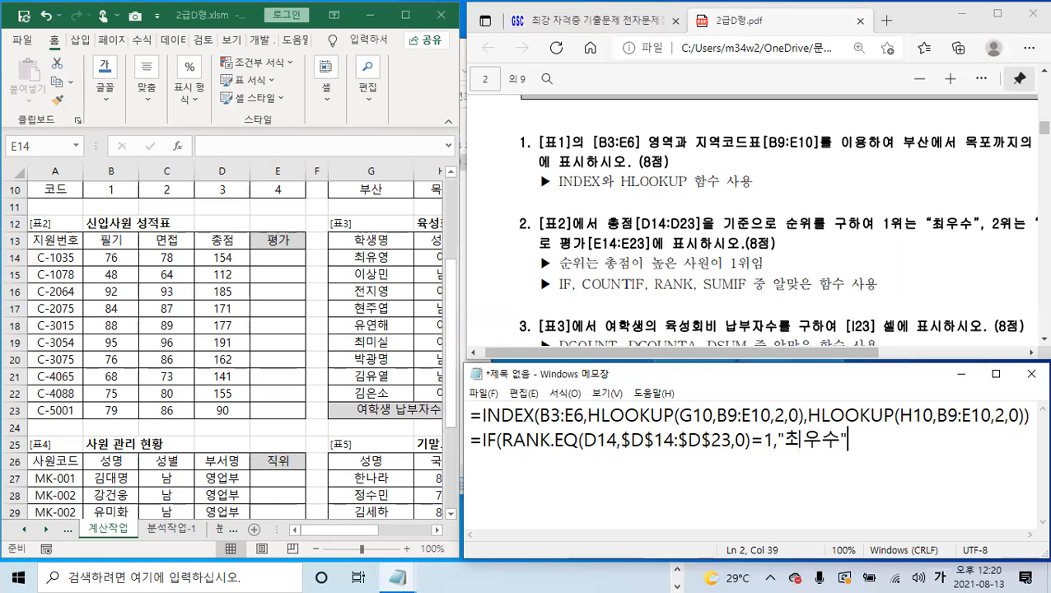
{"action": "type", "text": ","}
{"action": "left_click_drag", "start_coordinate": [866, 352], "coordinate": [958, 356]}
- Append IF(RANK.EQ(D14,$D$14:$D$23,0)=2,"우수","")) as the nested second-place test in Notepad
{"action": "left_click", "coordinate": [890, 437]}
{"action": "type", "text": "ㅑㄹ"}
{"action": "key", "text": "BackSpace"}
{"action": "key", "text": "BackSpace"}
{"action": "key", "text": "Hangul"}
{"action": "type", "text": "IF"}
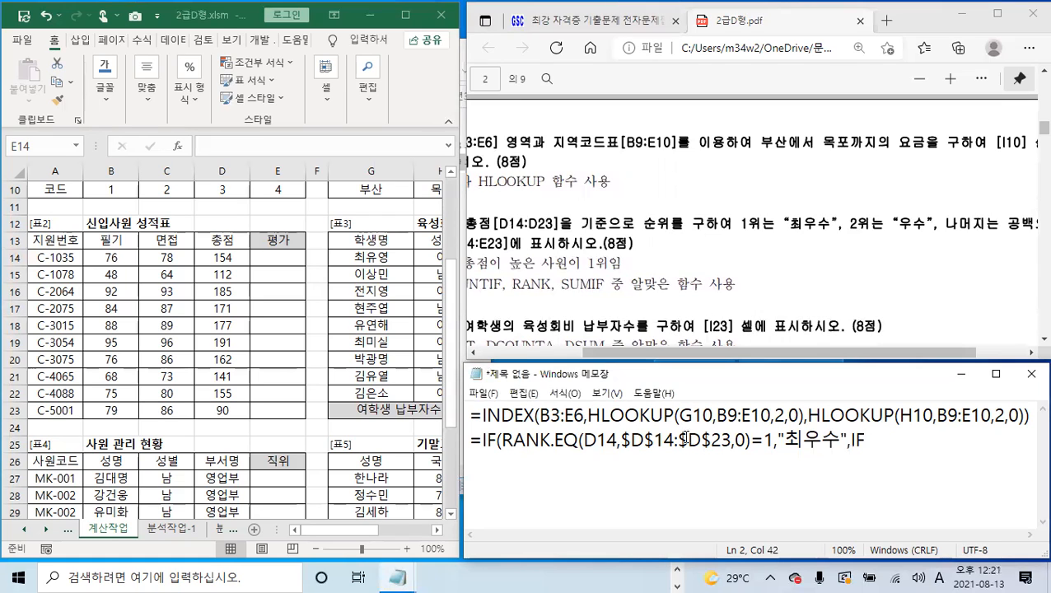
{"action": "left_click_drag", "start_coordinate": [495, 439], "coordinate": [765, 445]}
{"action": "key", "text": "ctrl+c"}
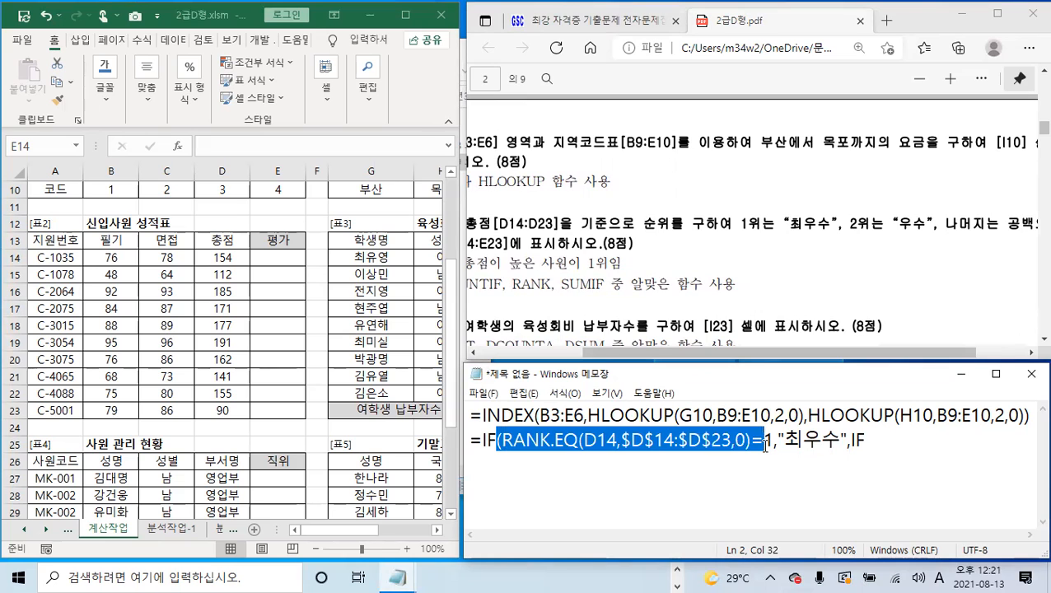
{"action": "left_click", "coordinate": [880, 442]}
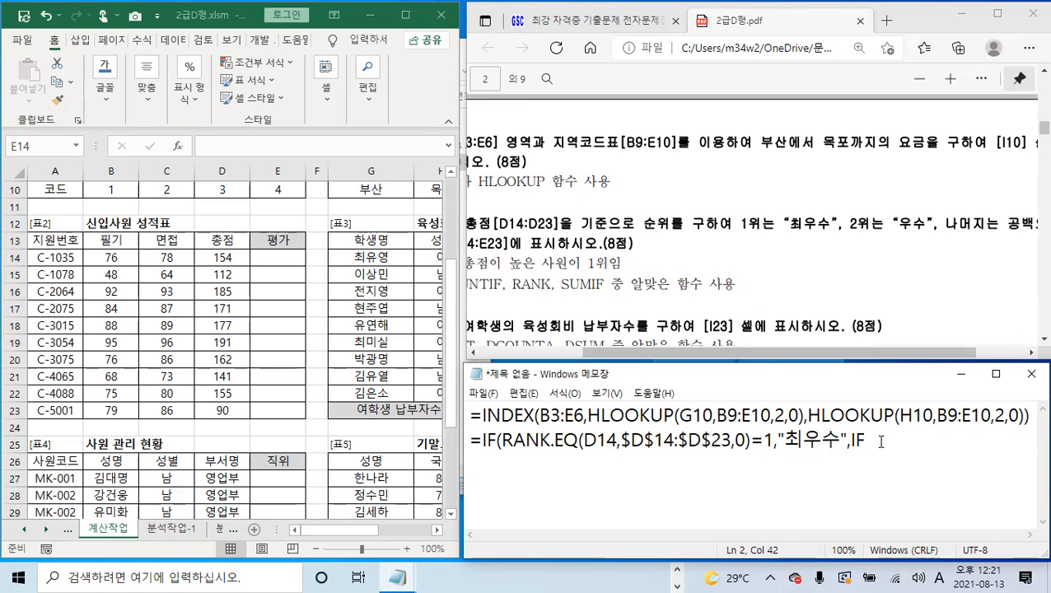
{"action": "key", "text": "ctrl+v"}
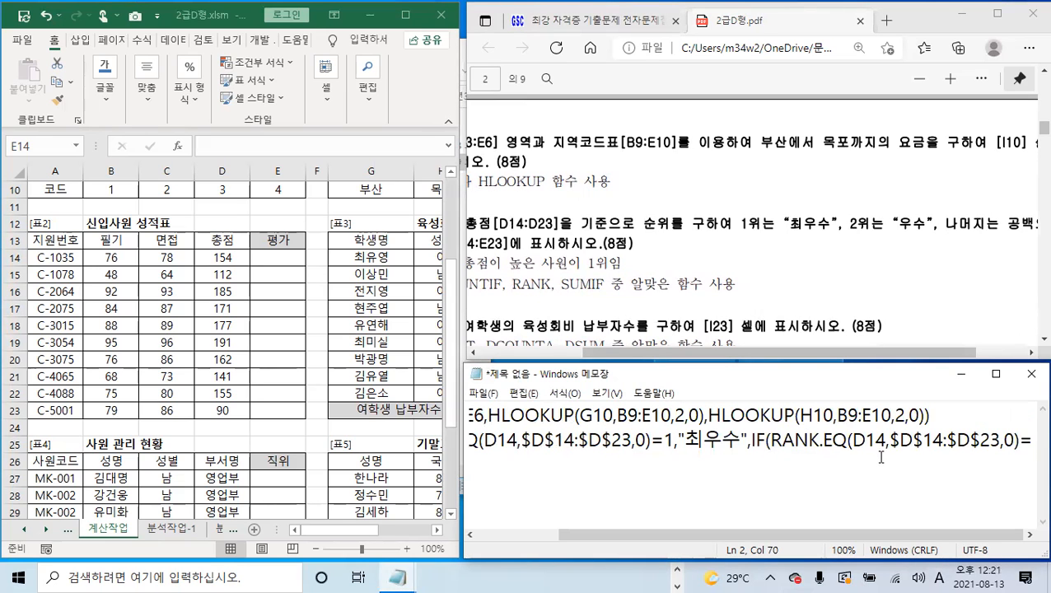
{"action": "type", "text": "2"}
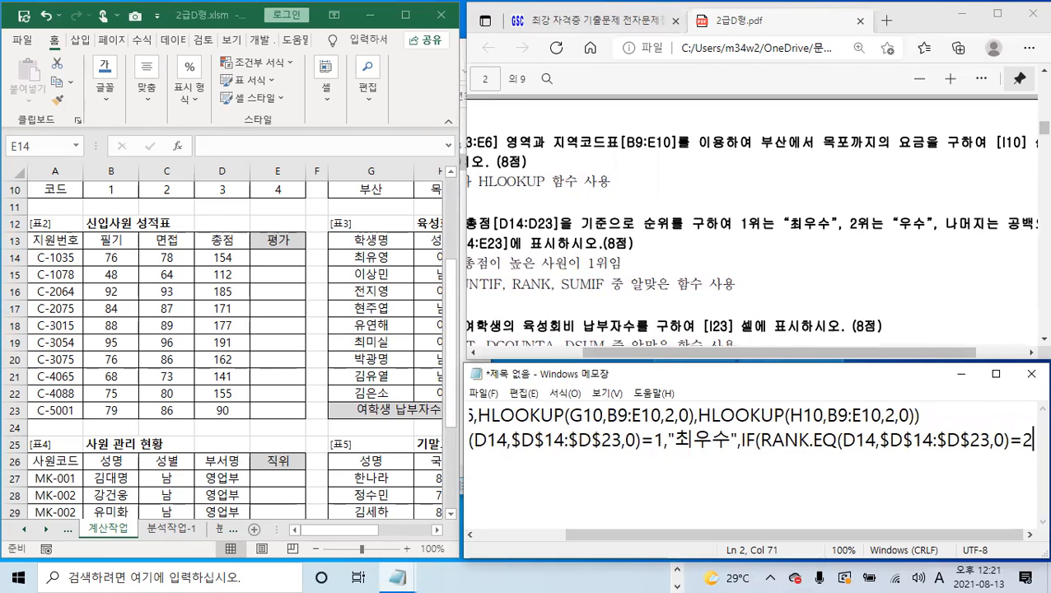
{"action": "type", "text": ",\""}
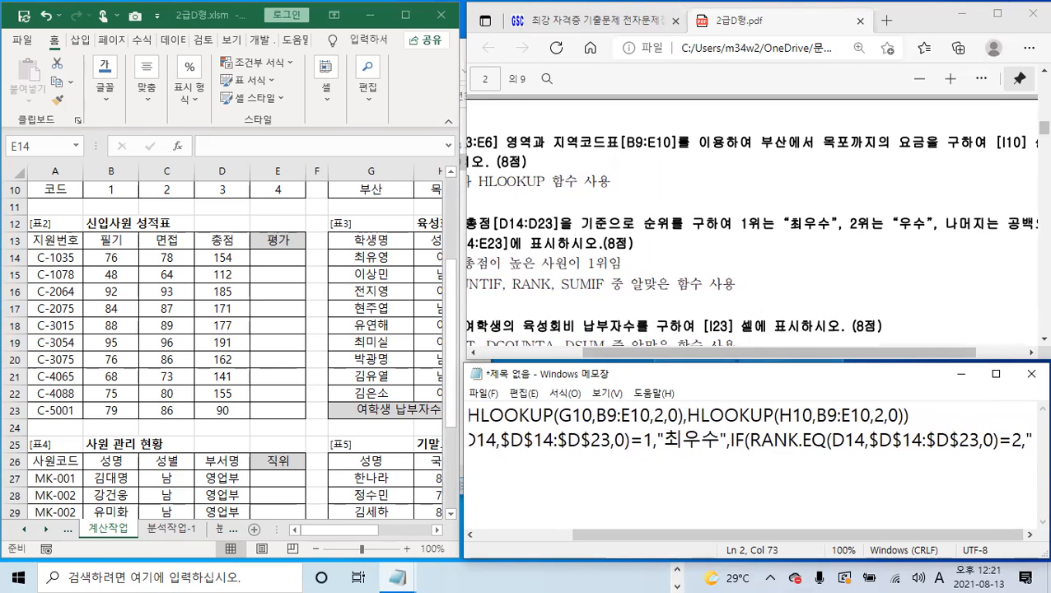
{"action": "type", "text": "DN"}
{"action": "key", "text": "BackSpace"}
{"action": "key", "text": "BackSpace"}
{"action": "type", "text": "우수\""}
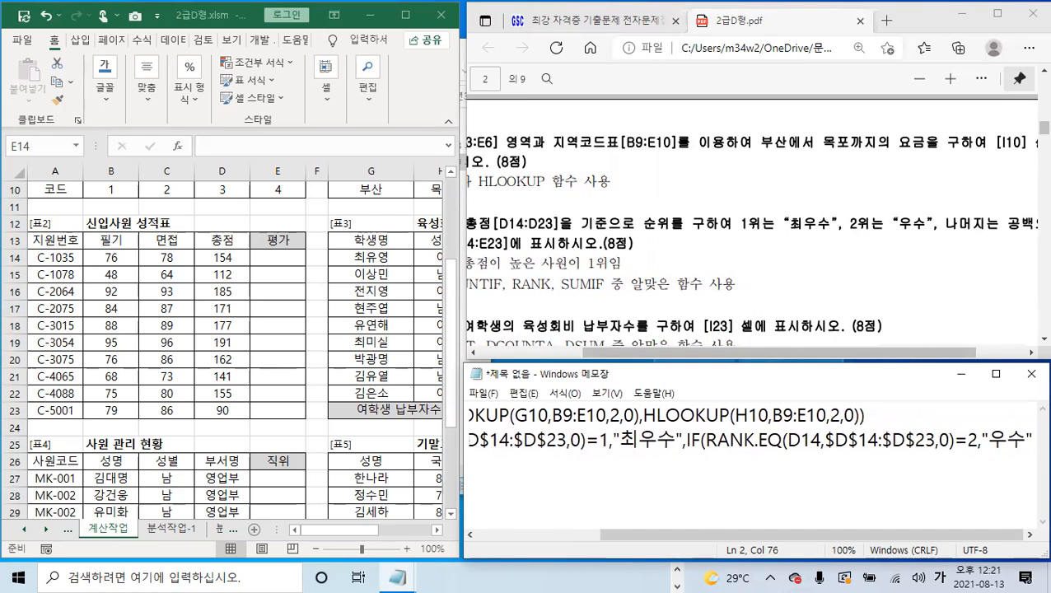
{"action": "type", "text": ",\"\""}
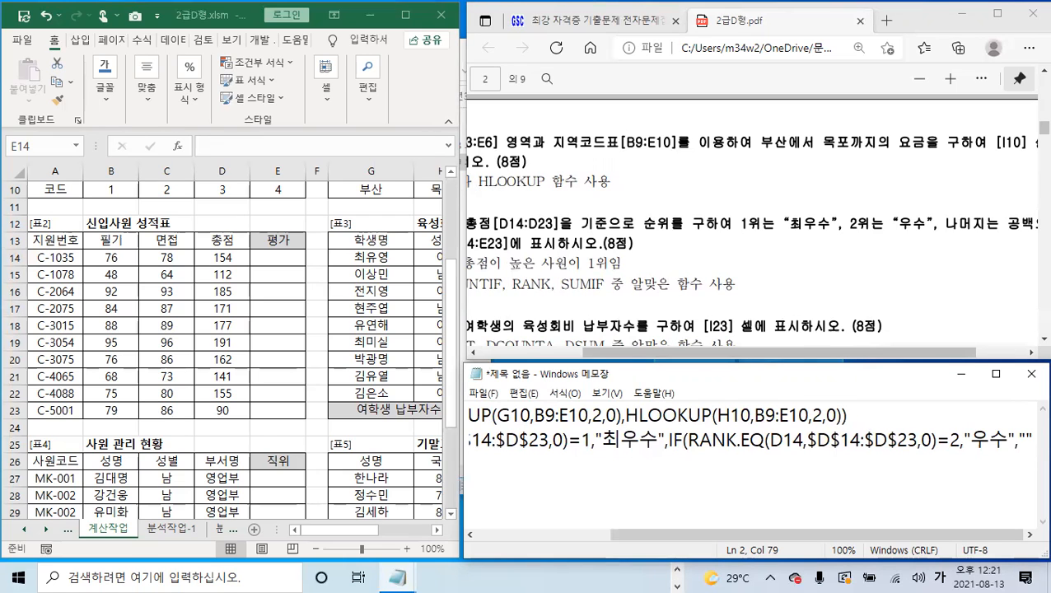
{"action": "type", "text": "))"}
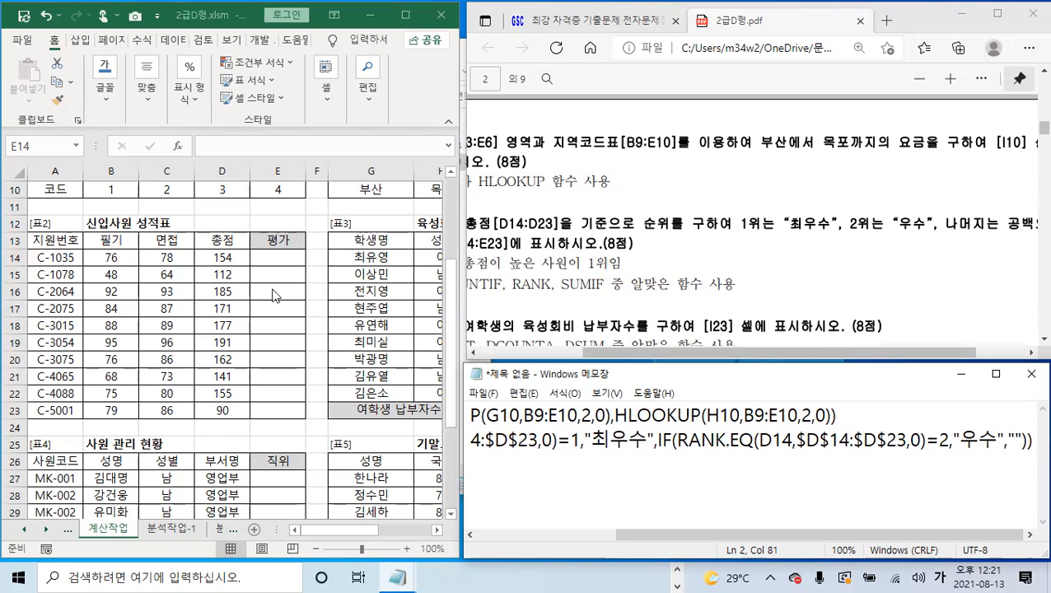
- In E14, begin =IF(RANK.EQ( with Excel widened to show columns H to J
{"action": "left_click", "coordinate": [285, 257]}
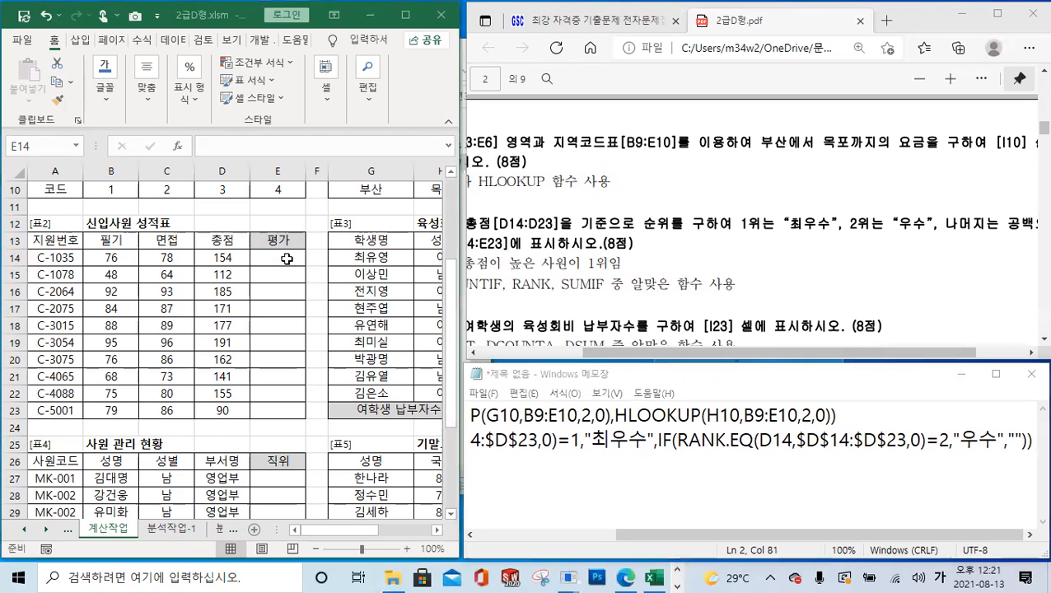
{"action": "left_click", "coordinate": [243, 147]}
{"action": "type", "text": "="}
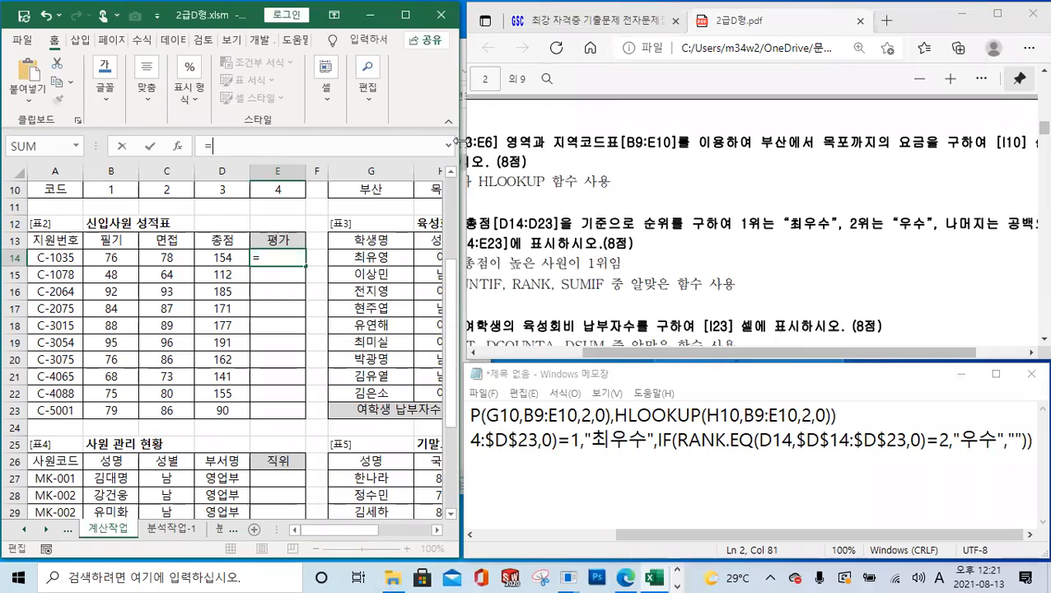
{"action": "left_click_drag", "start_coordinate": [459, 142], "coordinate": [619, 142]}
{"action": "type", "text": "IF"}
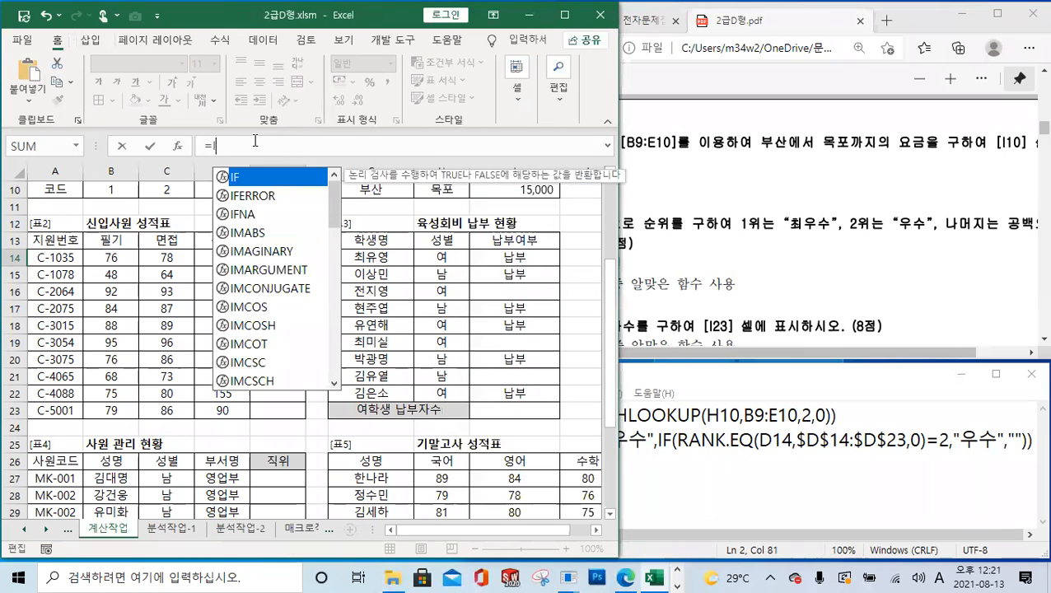
{"action": "double_click", "coordinate": [262, 181]}
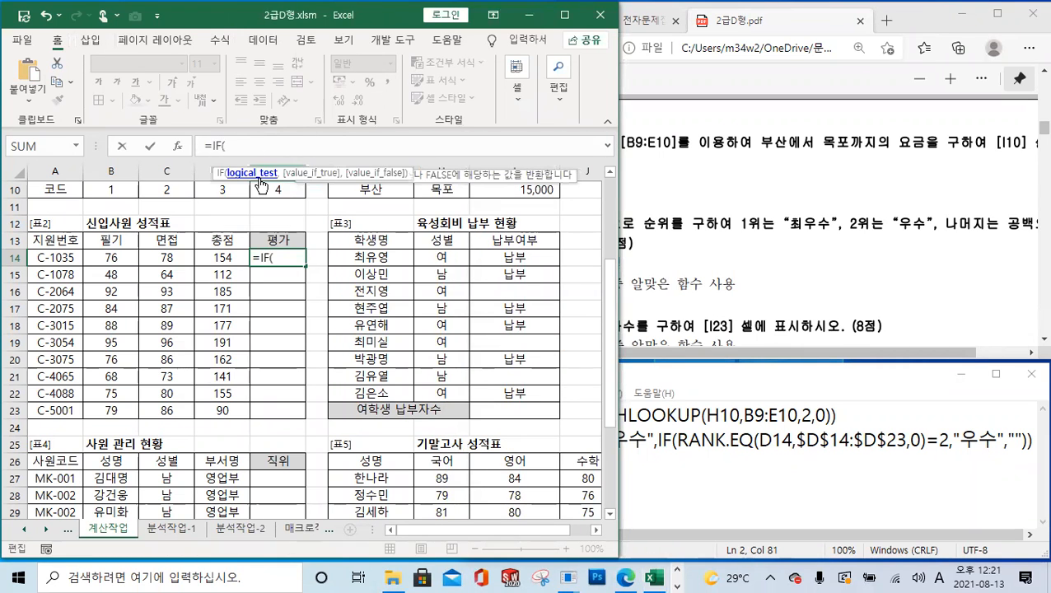
{"action": "type", "text": "RANK"}
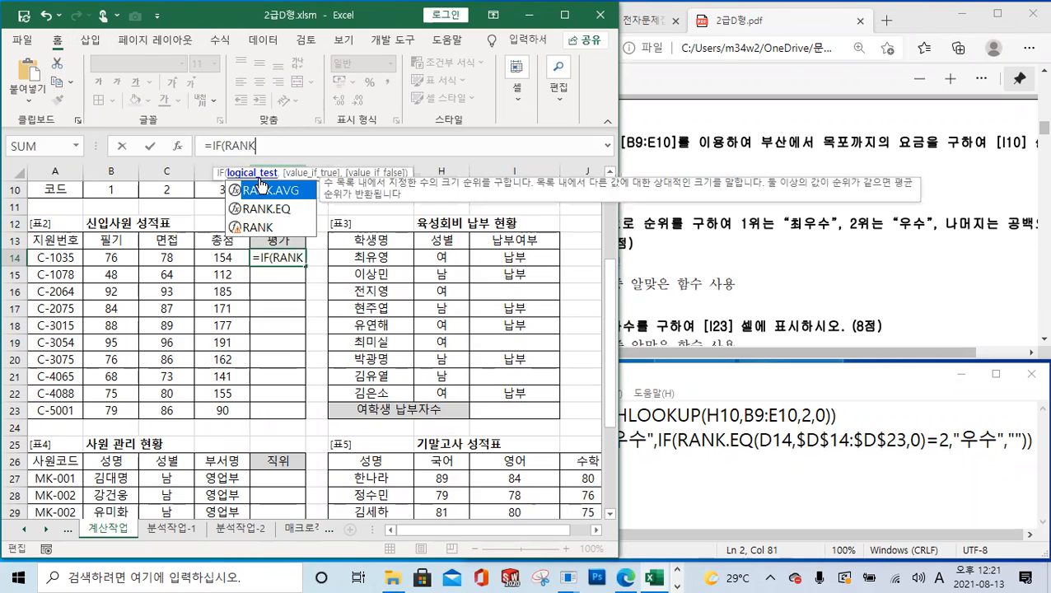
{"action": "double_click", "coordinate": [265, 205]}
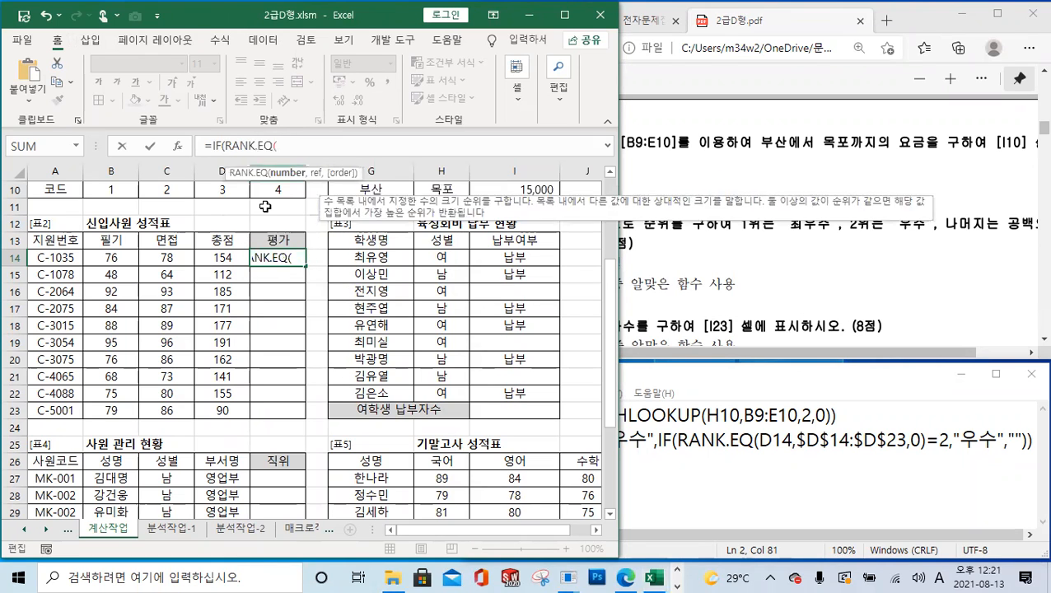
- Rank D14 within $D$14:$D$23 in descending order (0), testing =1 for "최우수"
{"action": "left_click", "coordinate": [239, 260]}
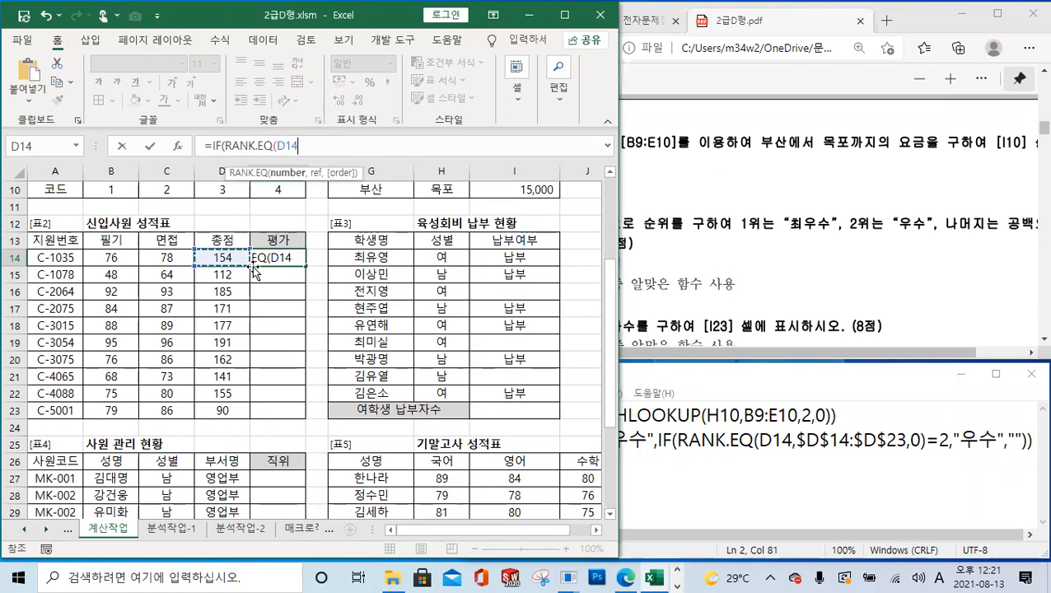
{"action": "type", "text": ","}
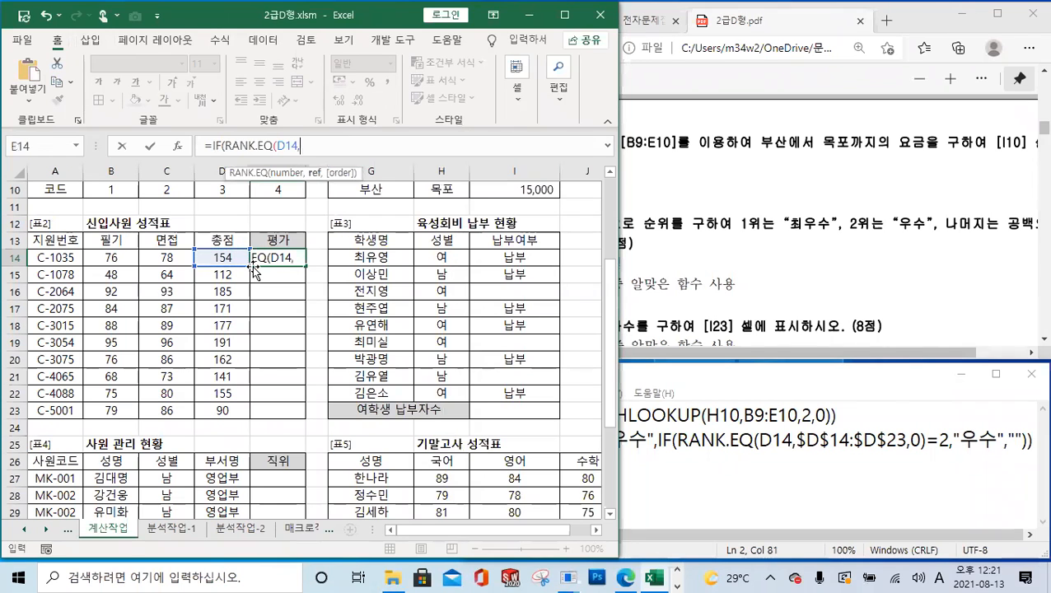
{"action": "left_click_drag", "start_coordinate": [225, 258], "coordinate": [222, 409]}
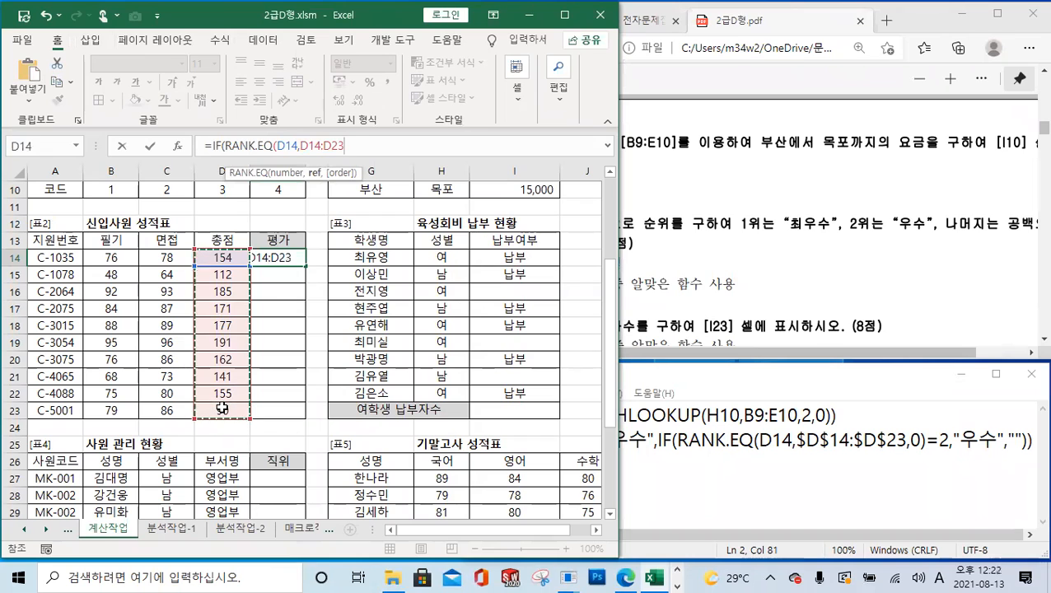
{"action": "key", "text": "F4"}
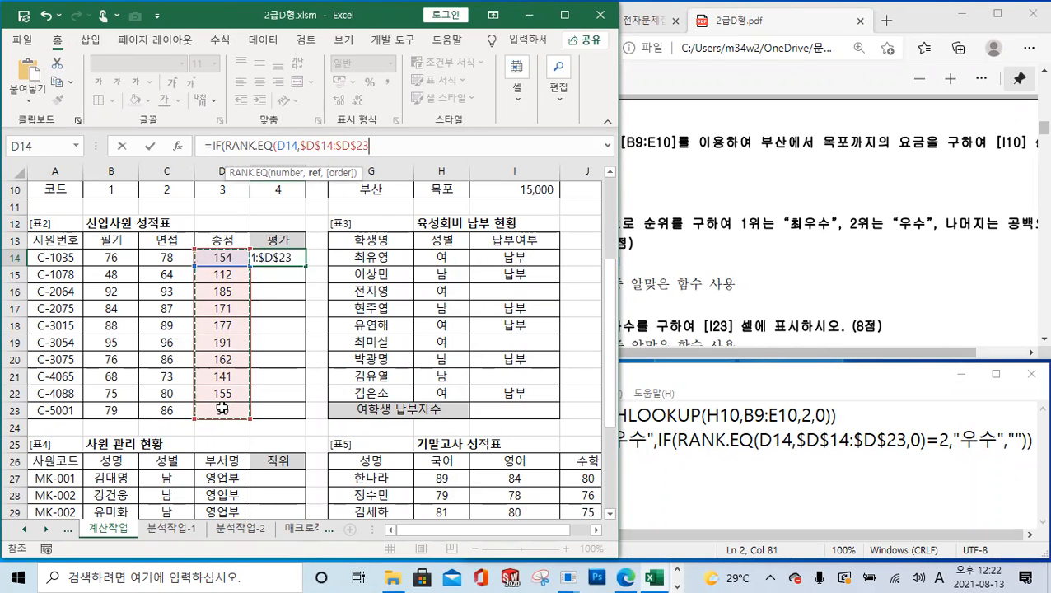
{"action": "type", "text": ","}
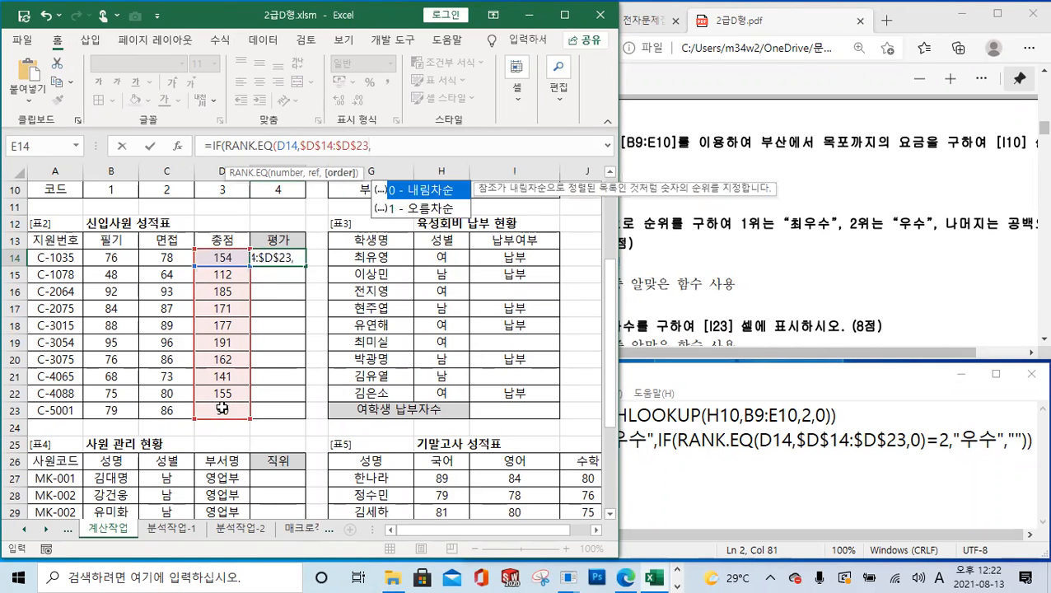
{"action": "double_click", "coordinate": [431, 189]}
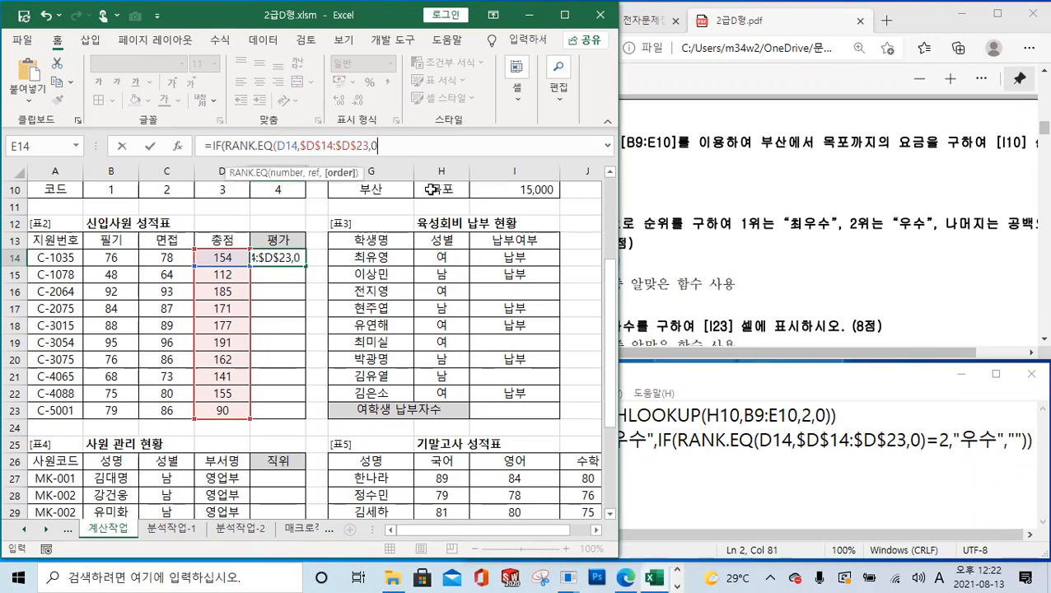
{"action": "type", "text": ")=1"}
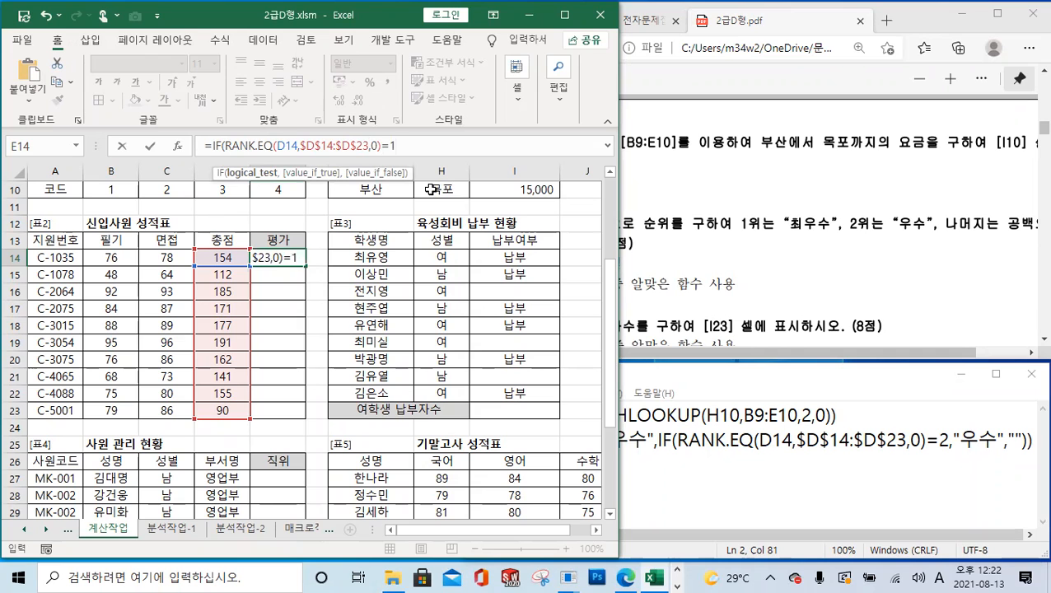
{"action": "type", "text": ","}
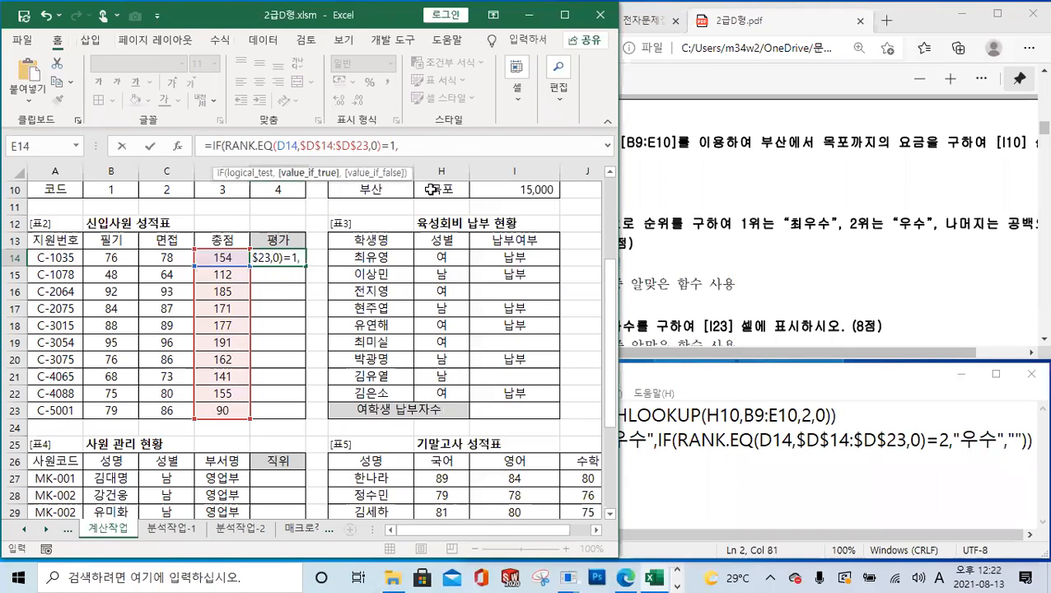
{"action": "type", "text": "\"최웃"}
{"action": "type", "text": "수"}
{"action": "type", "text": "\""}
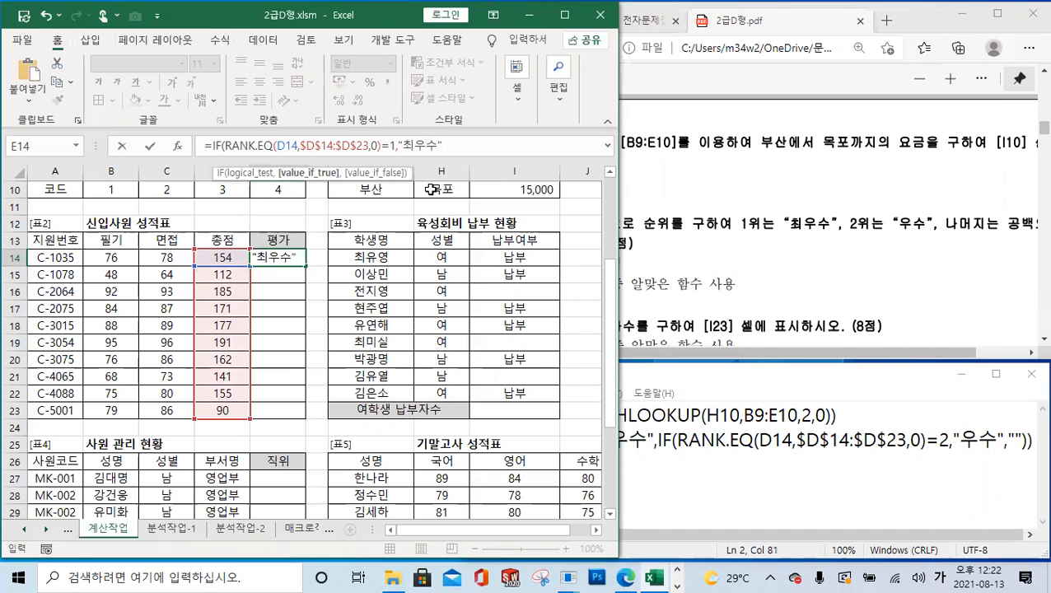
{"action": "type", "text": ","}
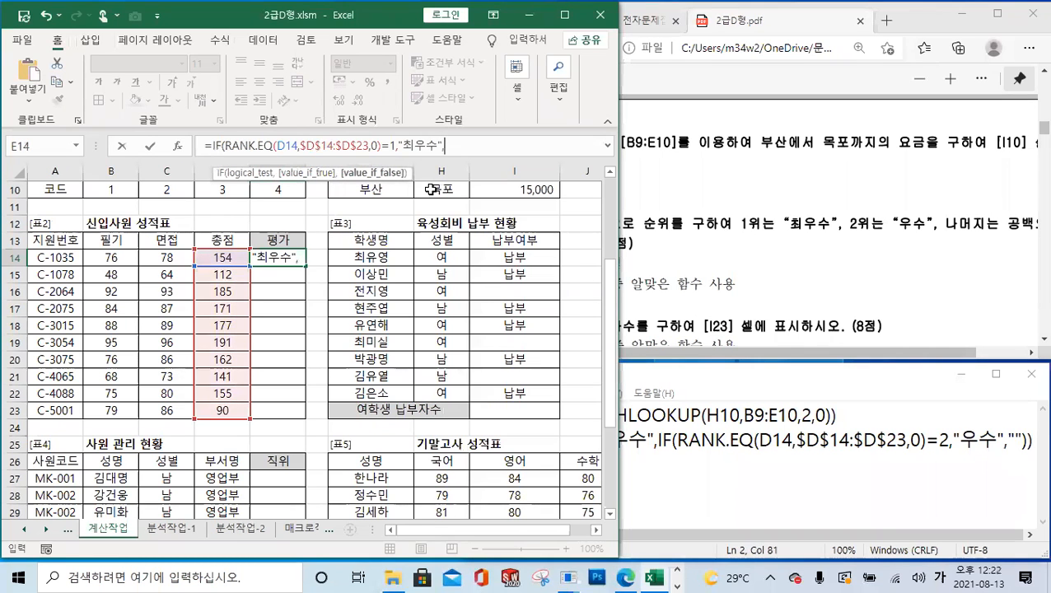
{"action": "type", "text": "IF"}
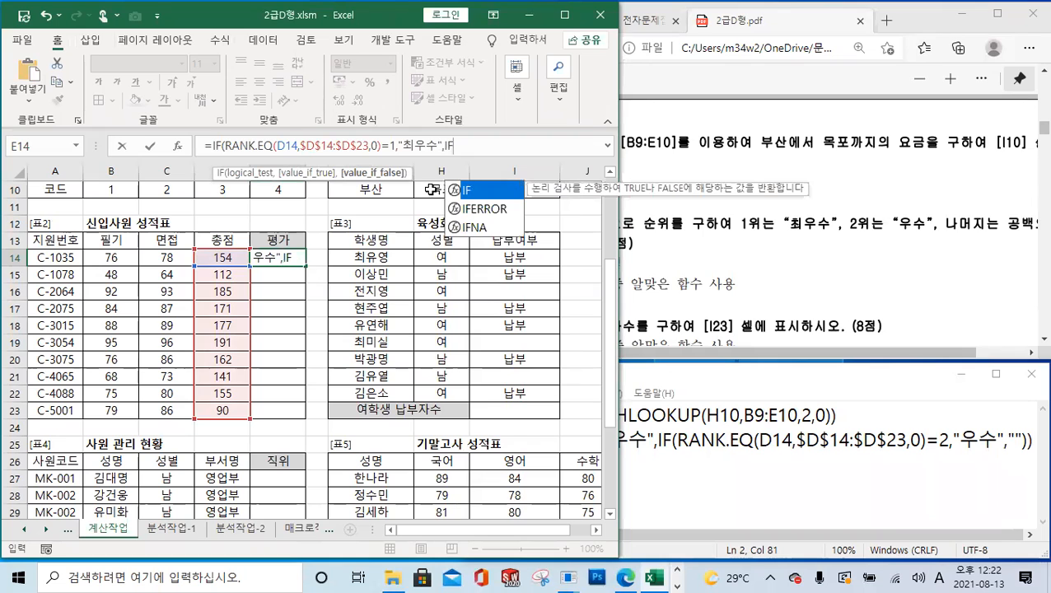
{"action": "type", "text": "(RA"}
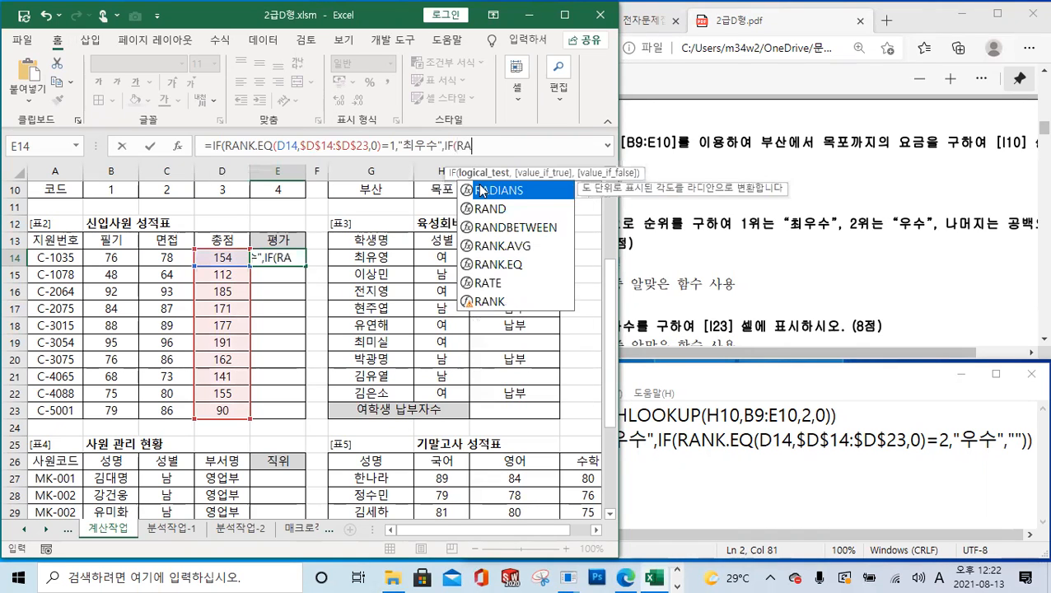
{"action": "type", "text": "NK"}
- Finish E14 with the nested IF(RANK.EQ(D14,$D$14:$D$23,0)=2,"우수",""))
{"action": "double_click", "coordinate": [486, 206]}
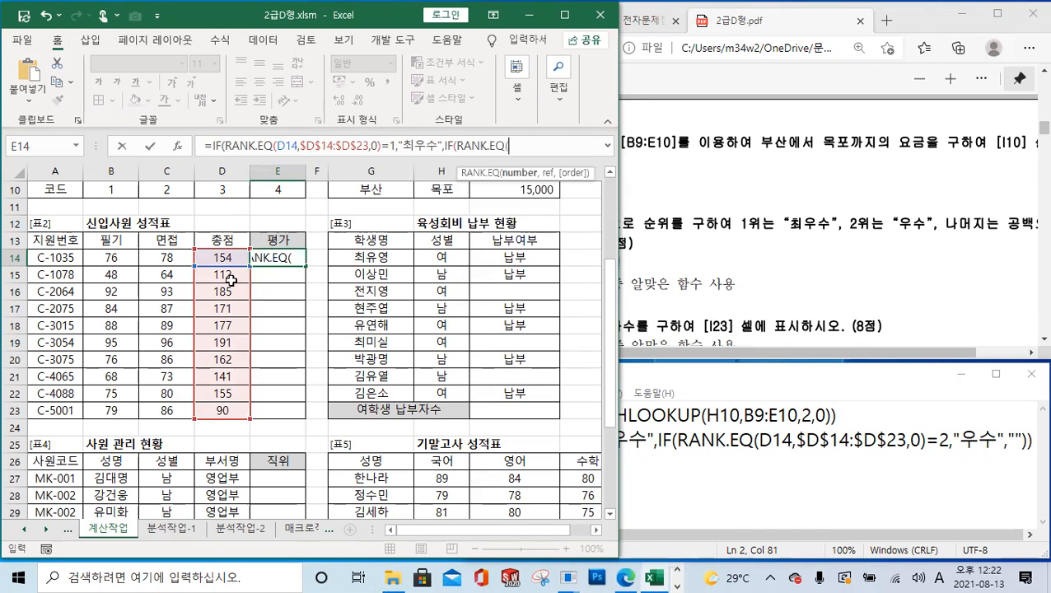
{"action": "left_click", "coordinate": [227, 259]}
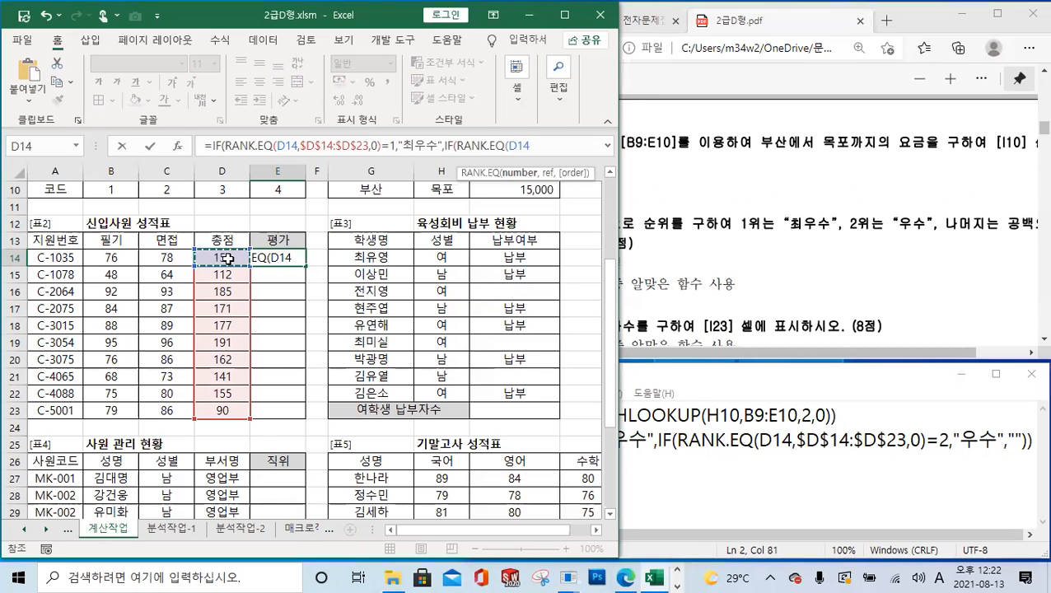
{"action": "left_click_drag", "start_coordinate": [227, 258], "coordinate": [224, 406]}
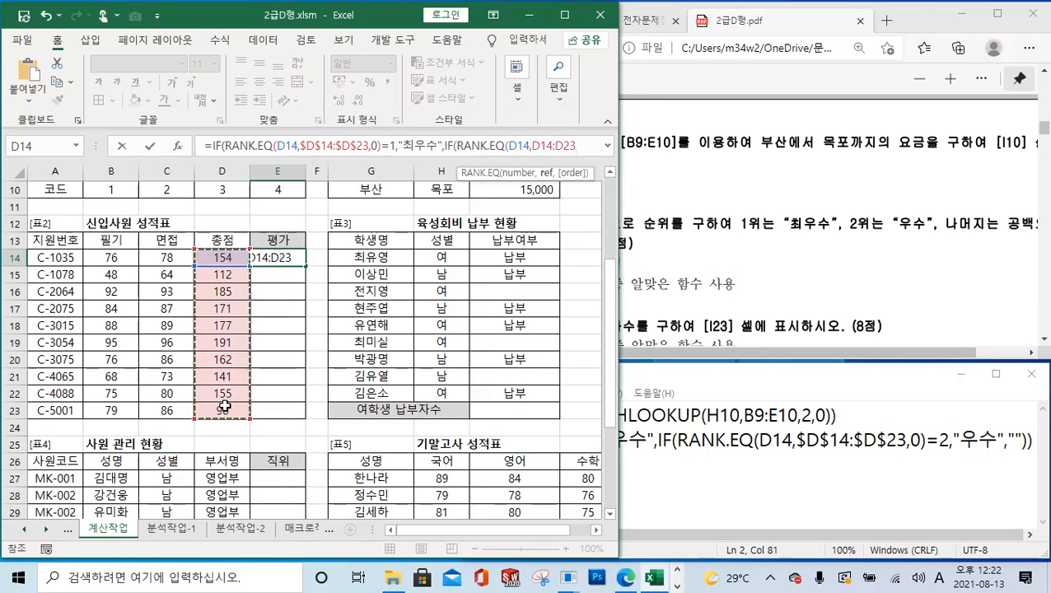
{"action": "key", "text": "F4"}
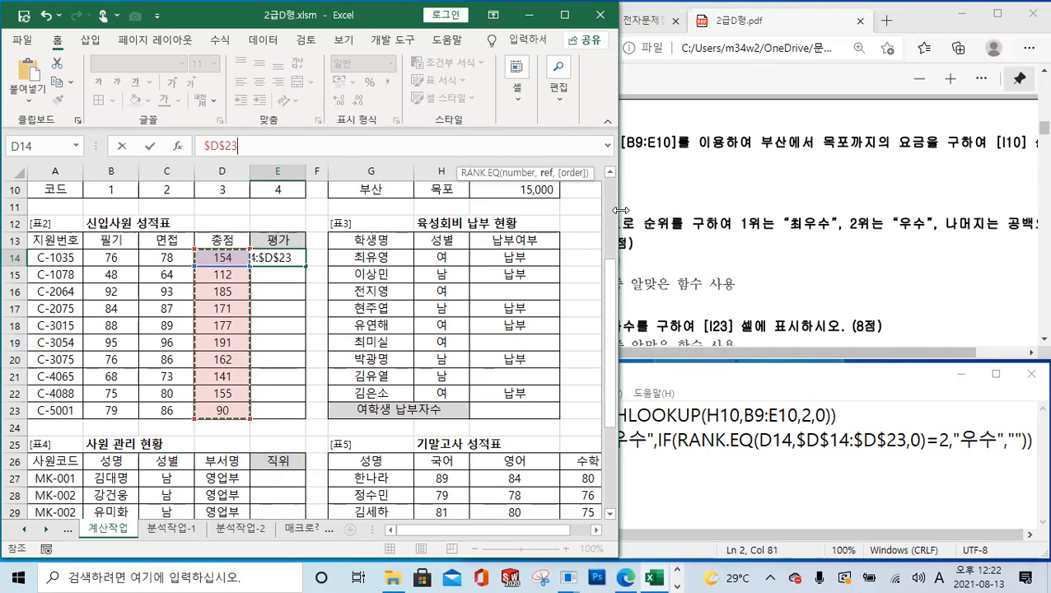
{"action": "left_click_drag", "start_coordinate": [622, 210], "coordinate": [924, 210]}
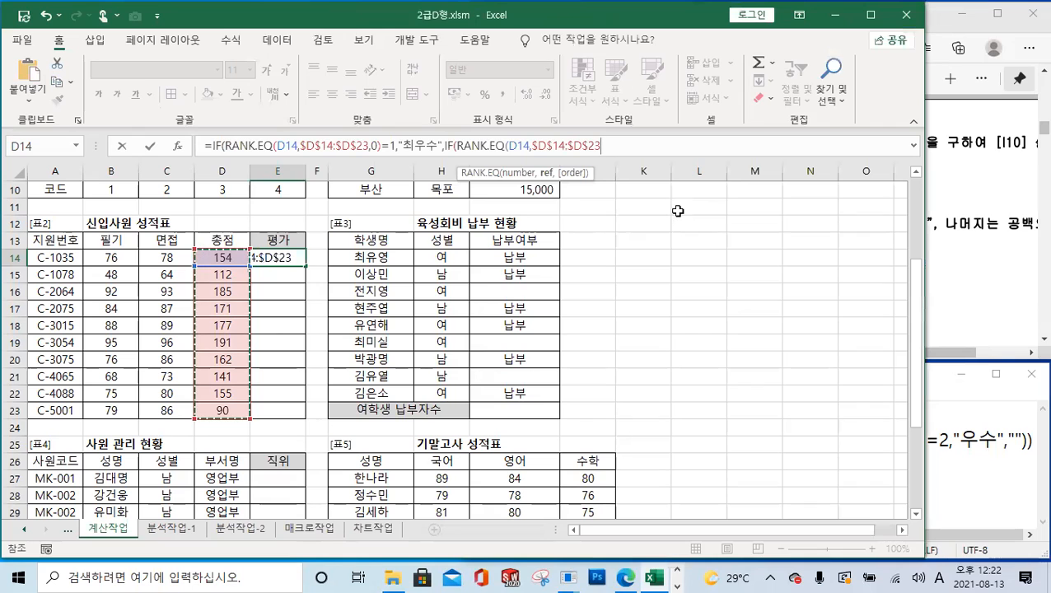
{"action": "type", "text": ",0"}
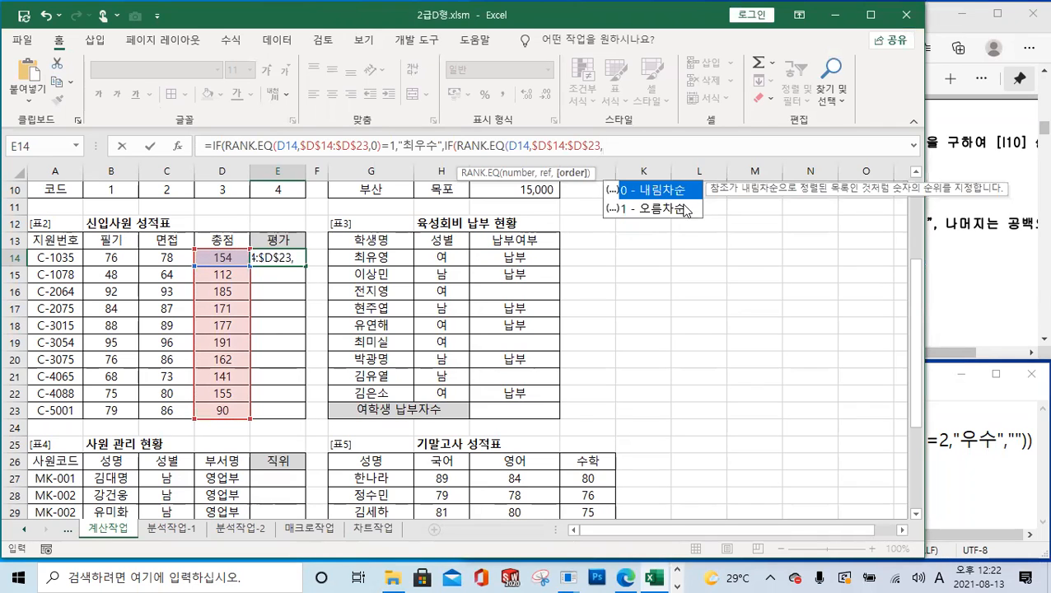
{"action": "type", "text": ")"}
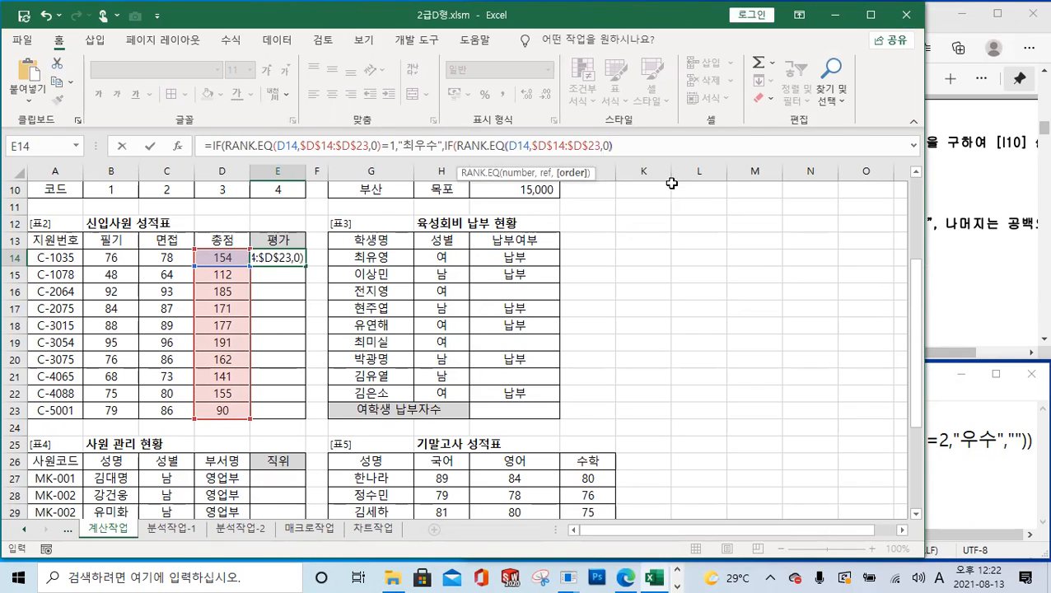
{"action": "type", "text": "=2"}
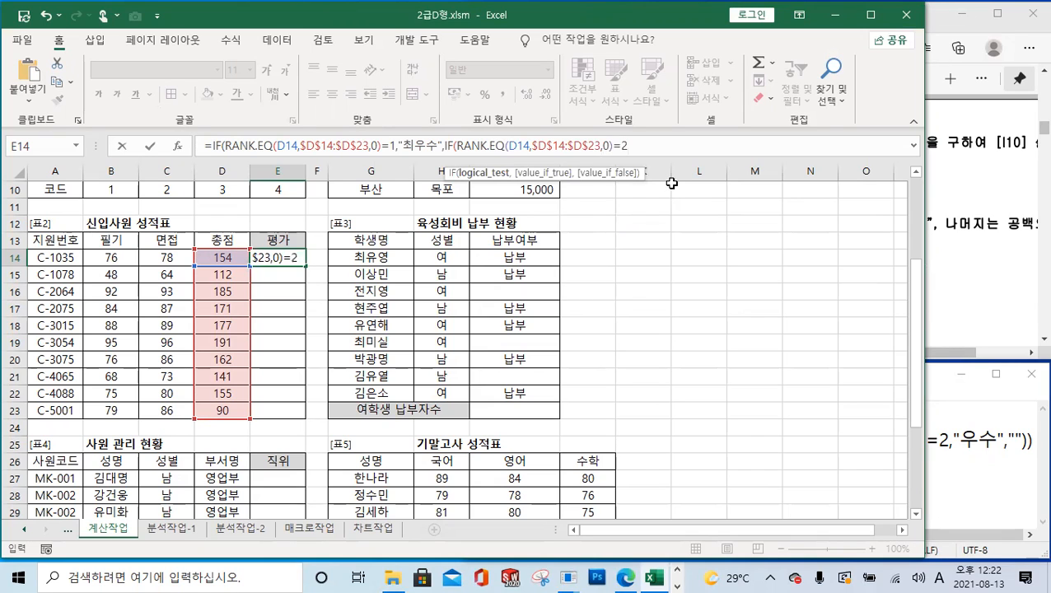
{"action": "type", "text": ","}
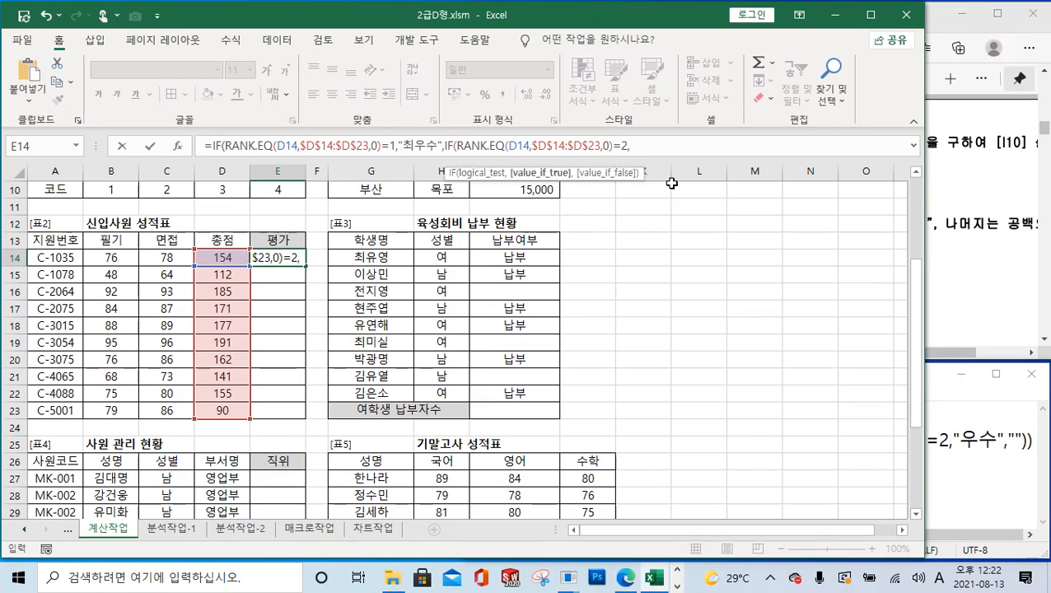
{"action": "type", "text": "\"우수\","}
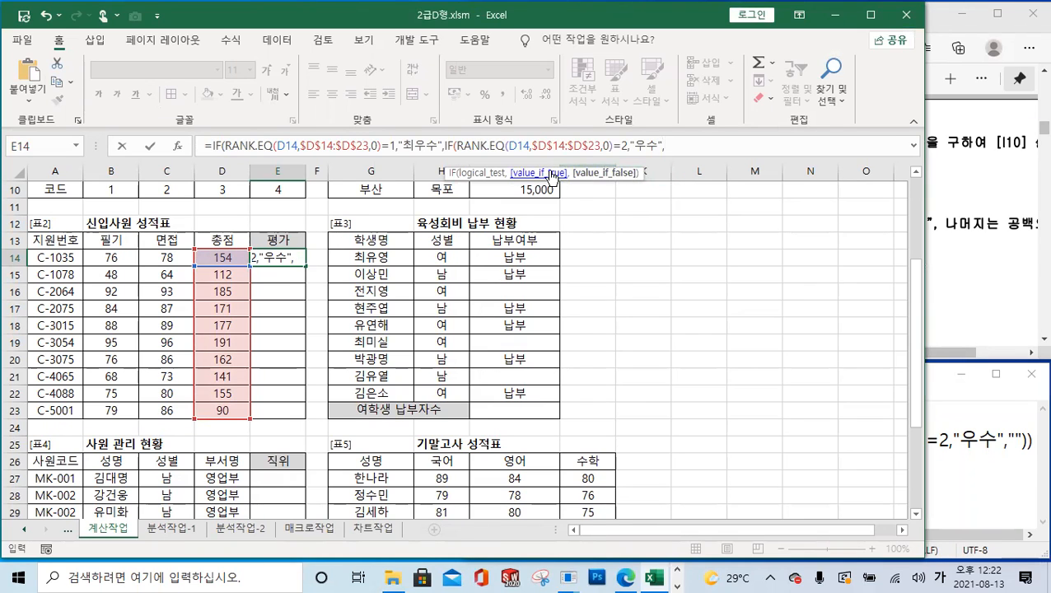
{"action": "type", "text": "\"\"))"}
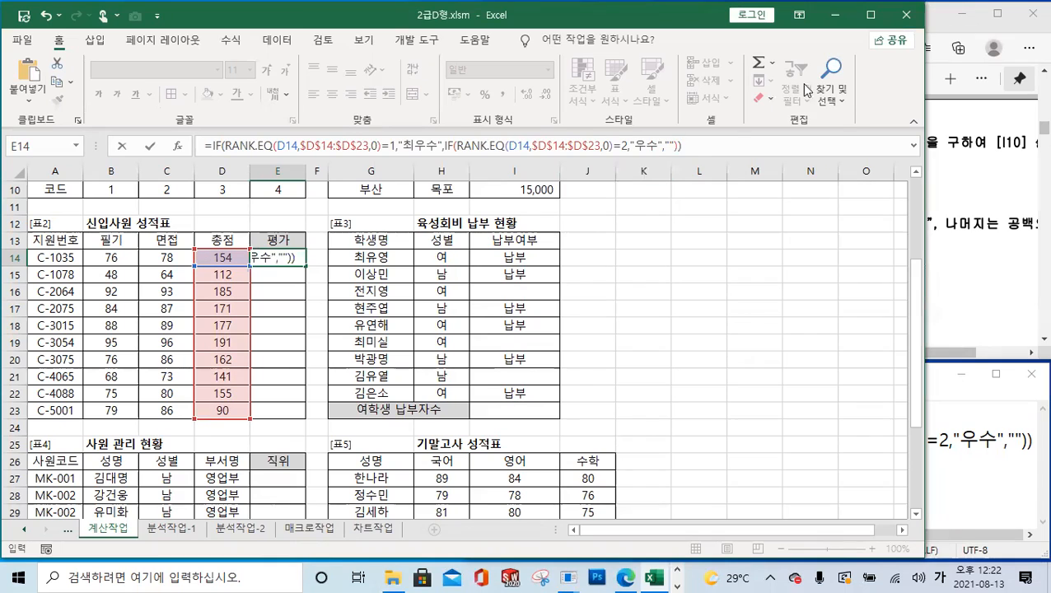
- Commit E14's formula and fill it down to E23, giving 우수 in E16 and 최우수 in E19
{"action": "left_click", "coordinate": [150, 146]}
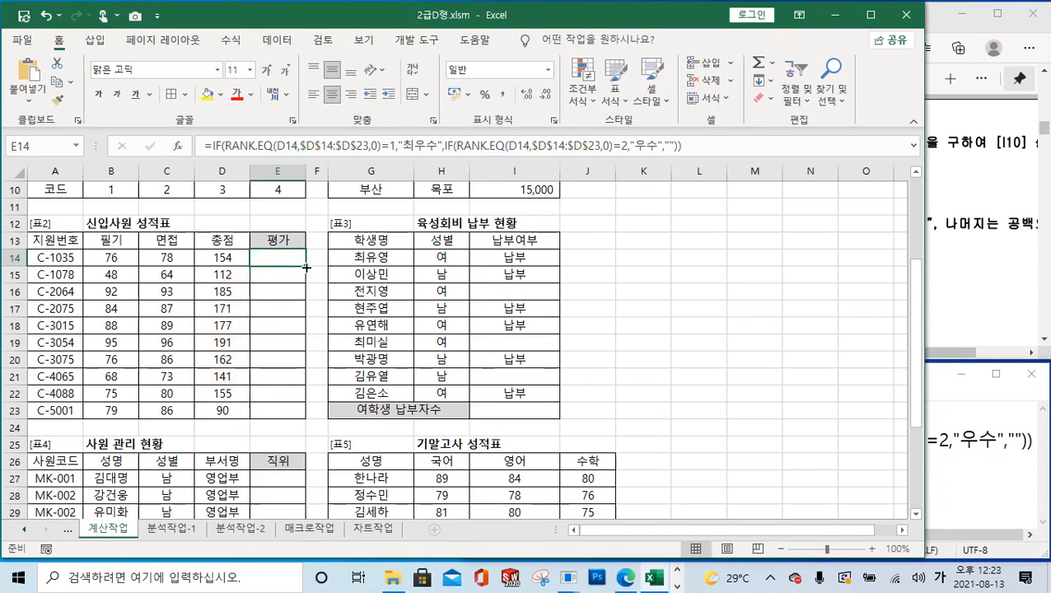
{"action": "key", "text": "ctrl"}
{"action": "key", "text": "ctrl"}
{"action": "key", "text": "ctrl"}
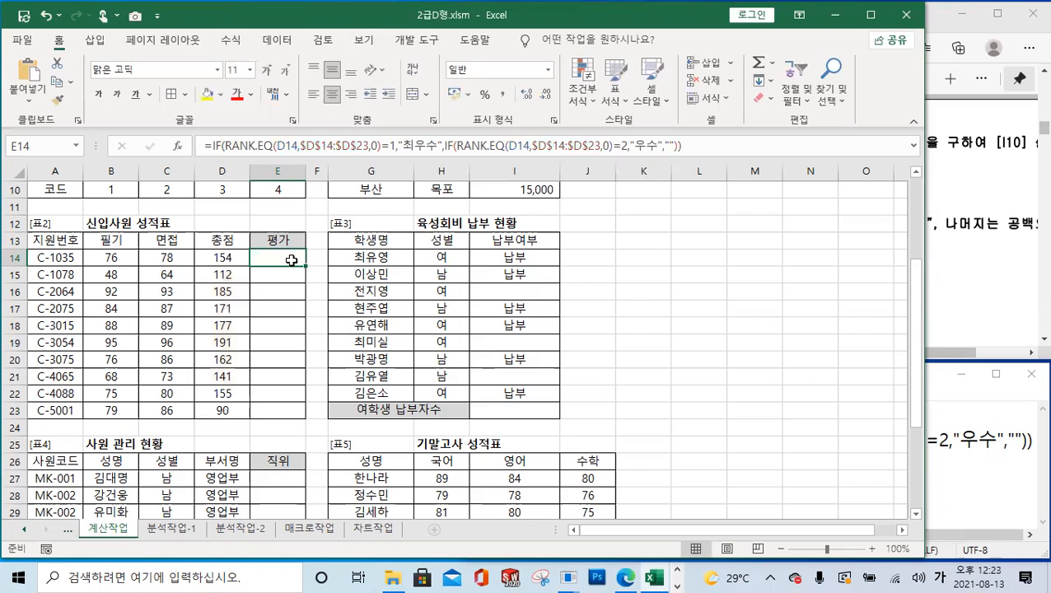
{"action": "double_click", "coordinate": [306, 266]}
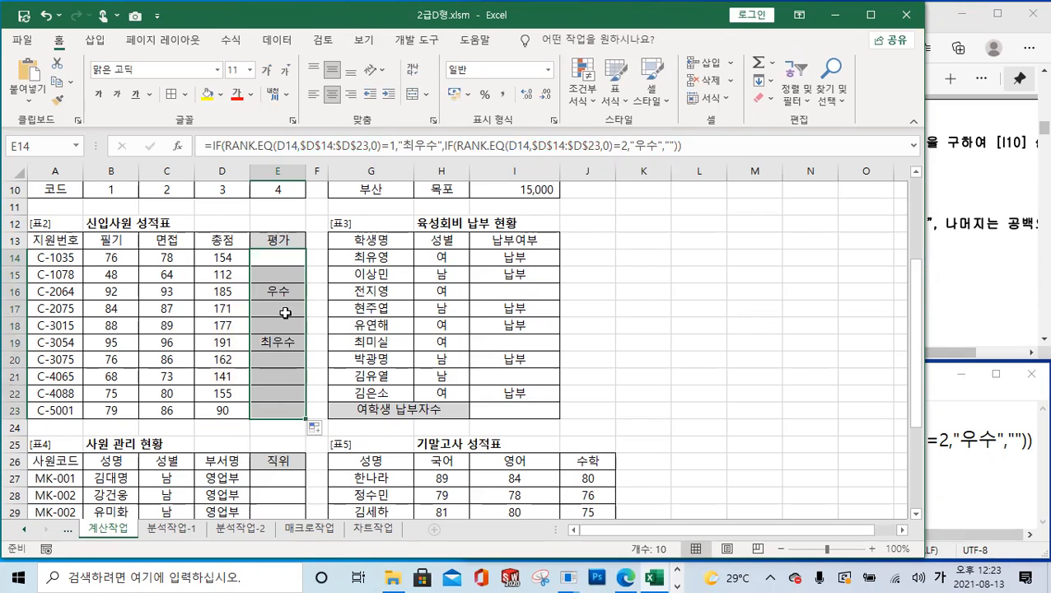
{"action": "left_click", "coordinate": [282, 344]}
{"action": "left_click", "coordinate": [284, 292]}
{"action": "left_click_drag", "start_coordinate": [280, 257], "coordinate": [292, 408]}
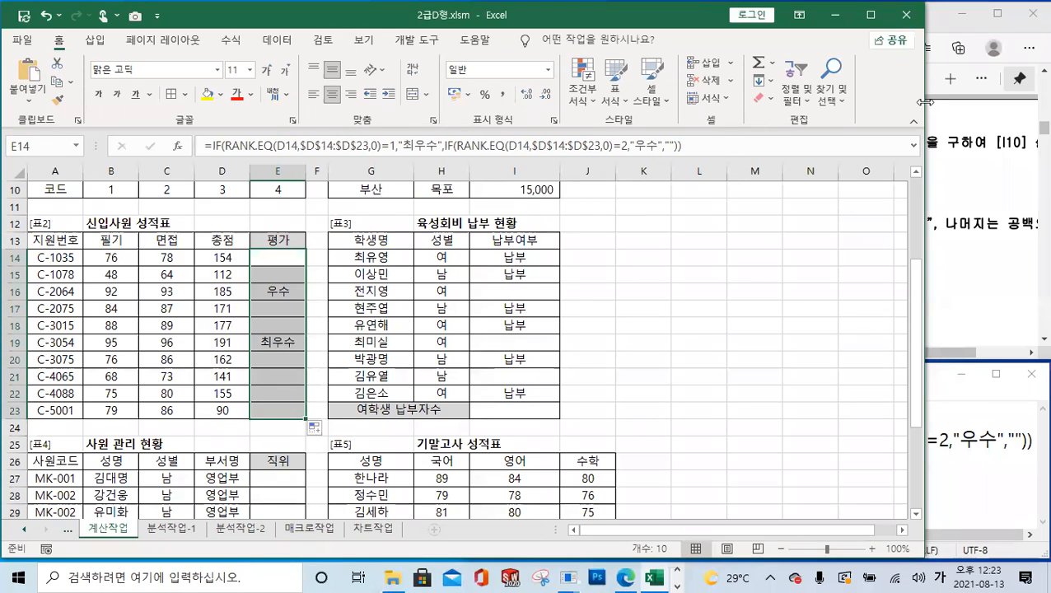
{"action": "left_click_drag", "start_coordinate": [926, 101], "coordinate": [460, 101]}
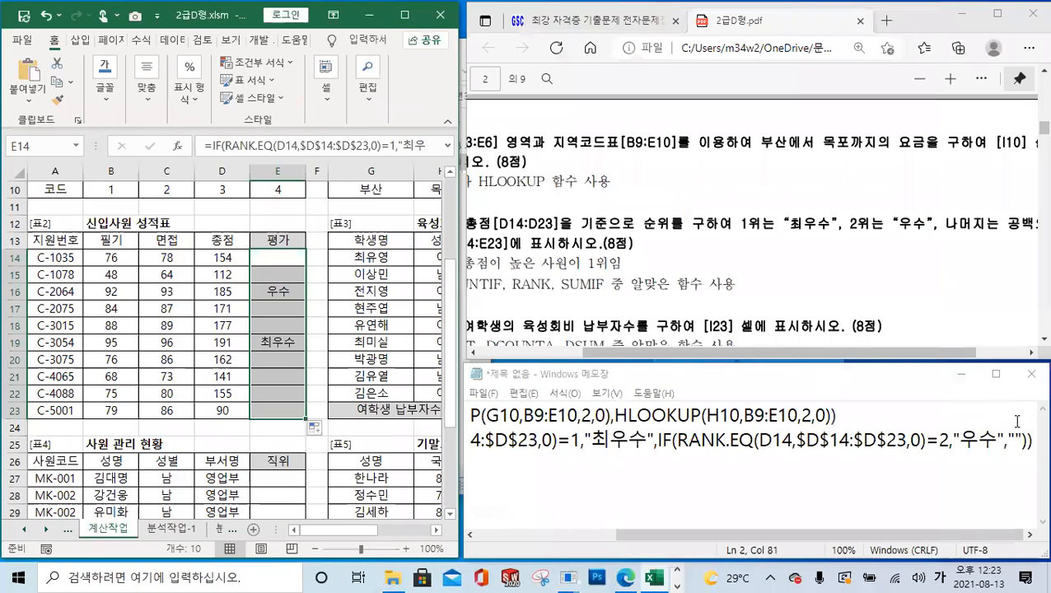
{"action": "key", "text": "Return"}
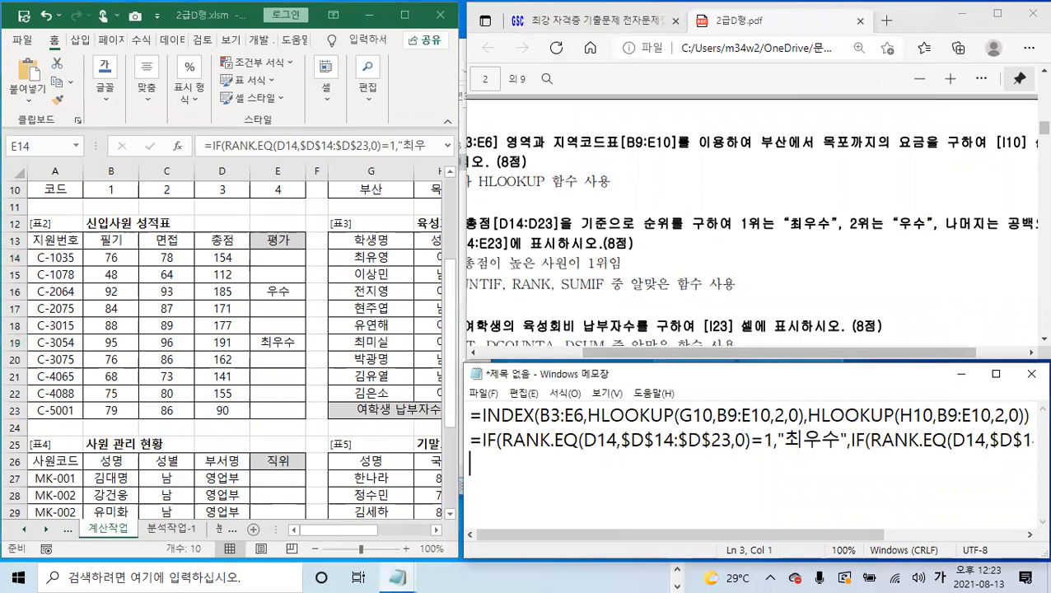
{"action": "type", "text": "="}
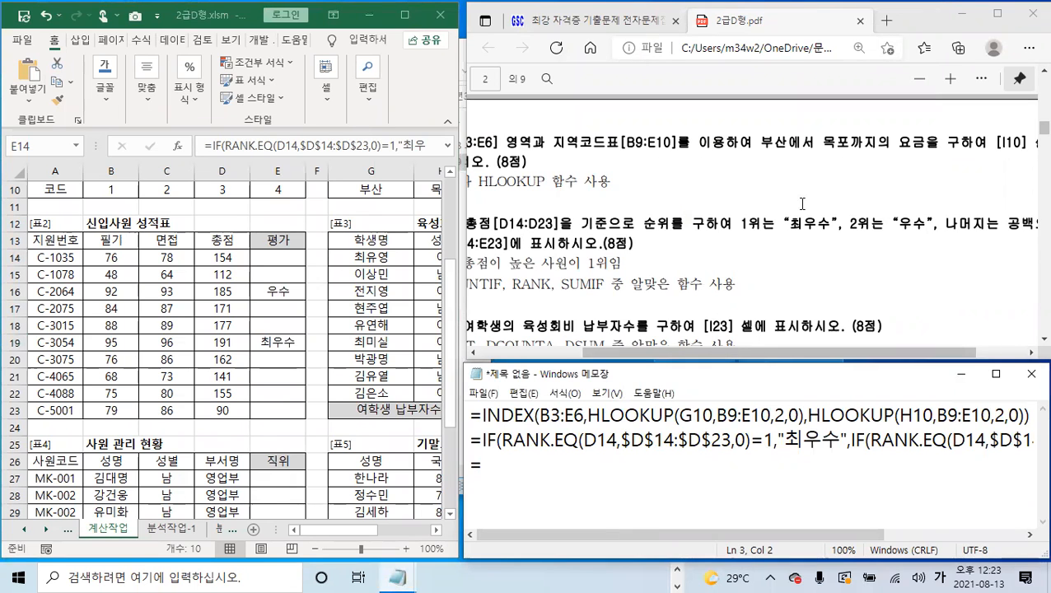
{"action": "left_click", "coordinate": [663, 264]}
{"action": "left_click_drag", "start_coordinate": [685, 353], "coordinate": [642, 351]}
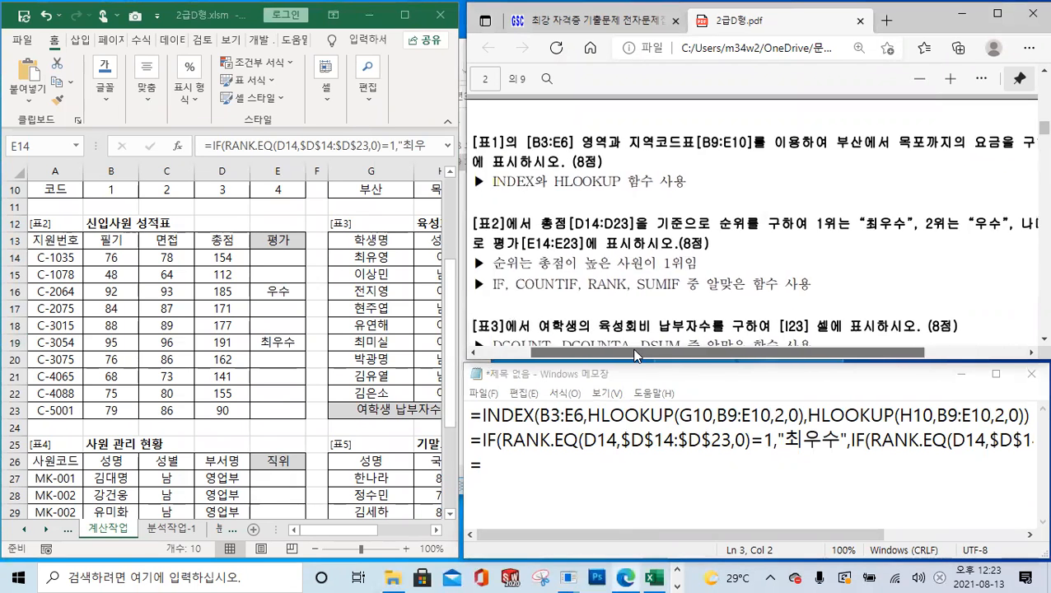
{"action": "scroll", "coordinate": [651, 263], "scroll_direction": "down", "scroll_amount": 5}
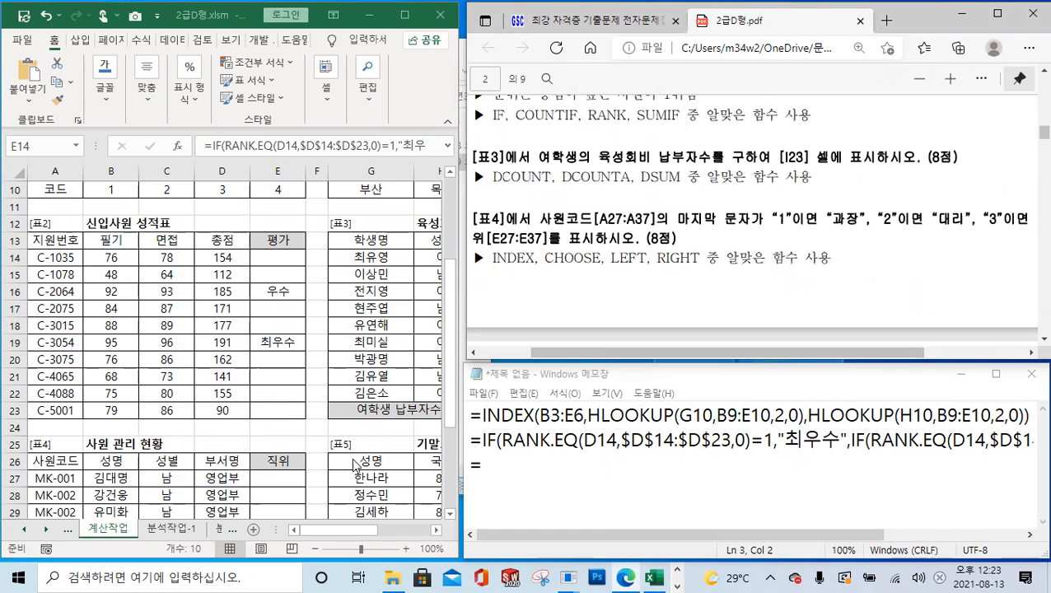
{"action": "left_click_drag", "start_coordinate": [365, 536], "coordinate": [420, 542]}
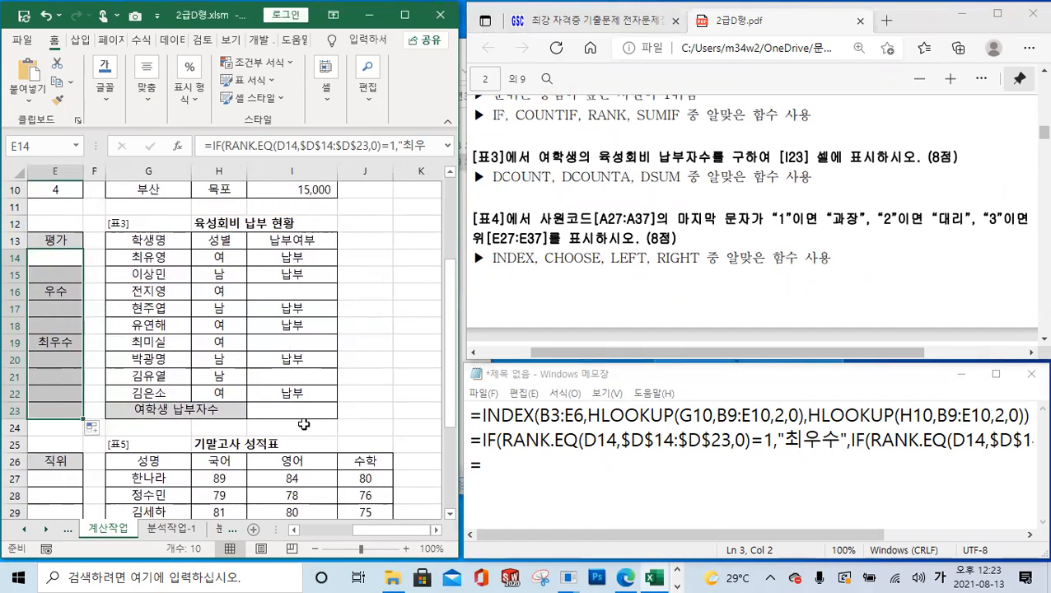
{"action": "left_click", "coordinate": [303, 414]}
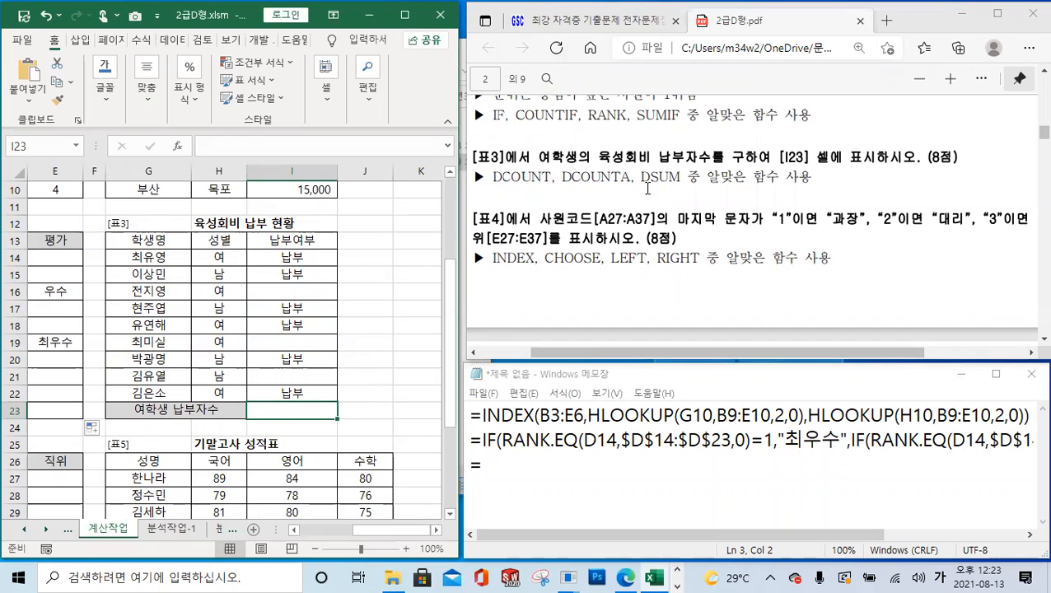
{"action": "left_click_drag", "start_coordinate": [152, 239], "coordinate": [294, 383]}
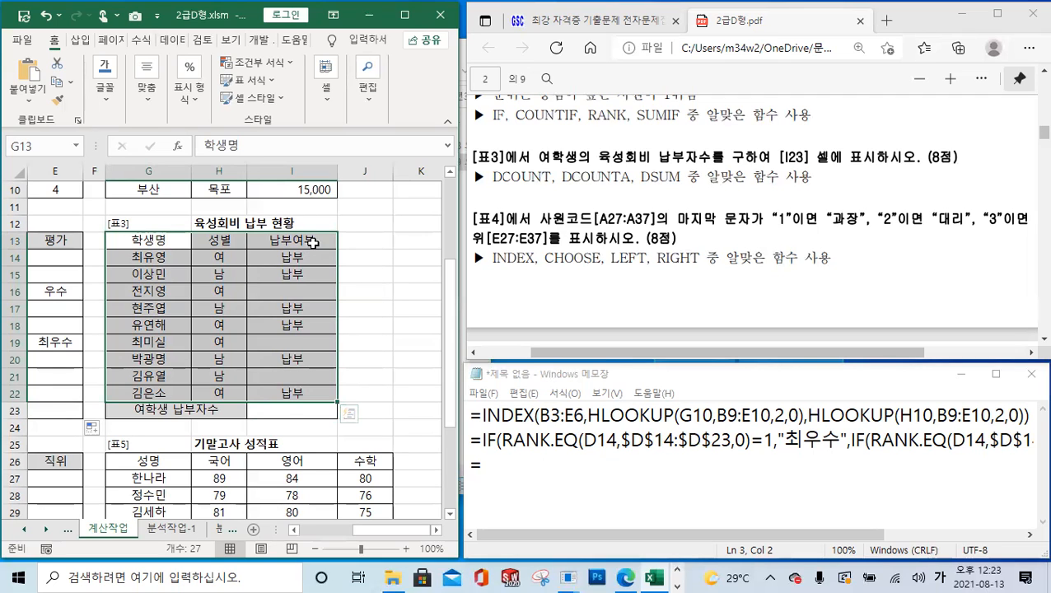
{"action": "left_click", "coordinate": [314, 241]}
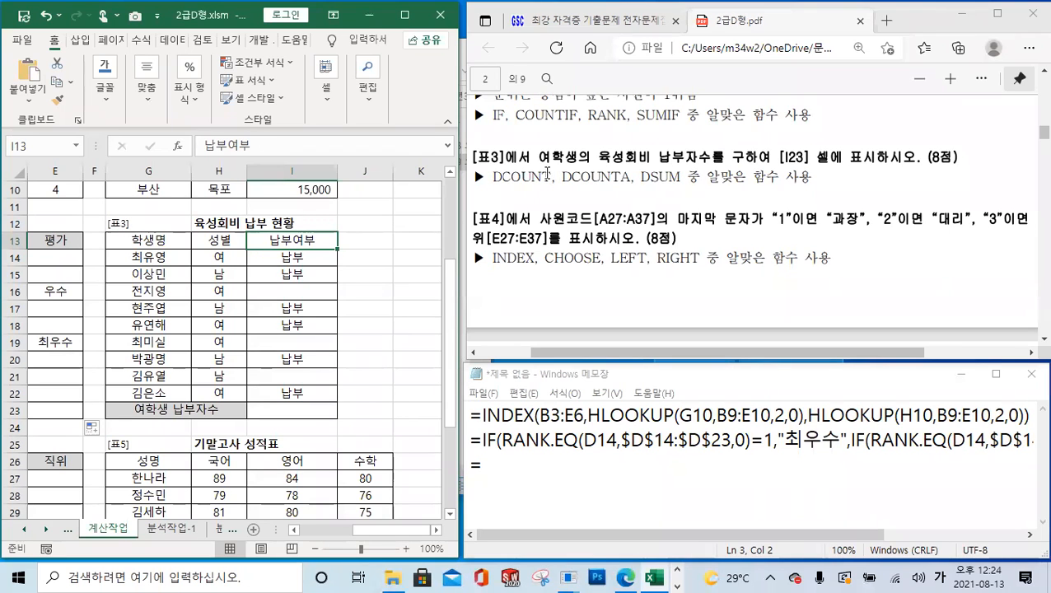
{"action": "left_click_drag", "start_coordinate": [550, 178], "coordinate": [507, 180]}
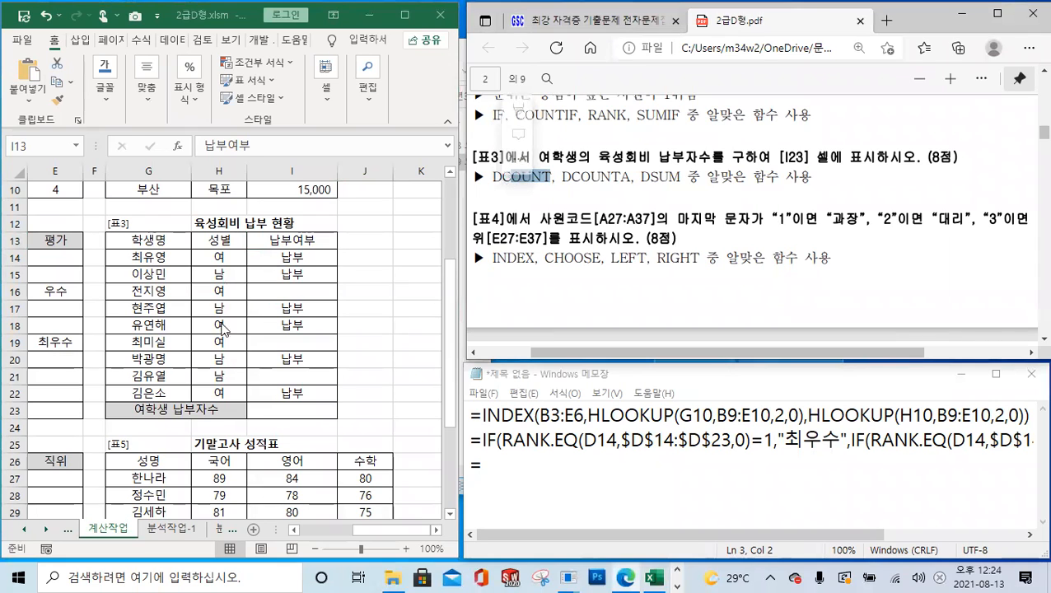
{"action": "left_click", "coordinate": [576, 176]}
{"action": "left_click_drag", "start_coordinate": [574, 178], "coordinate": [626, 177]}
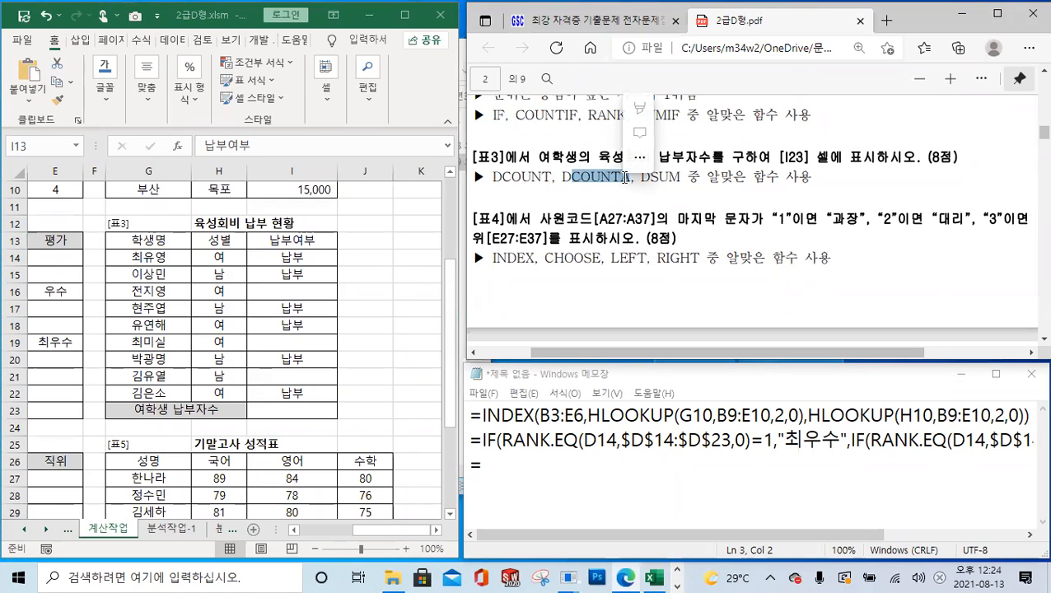
{"action": "left_click", "coordinate": [627, 182]}
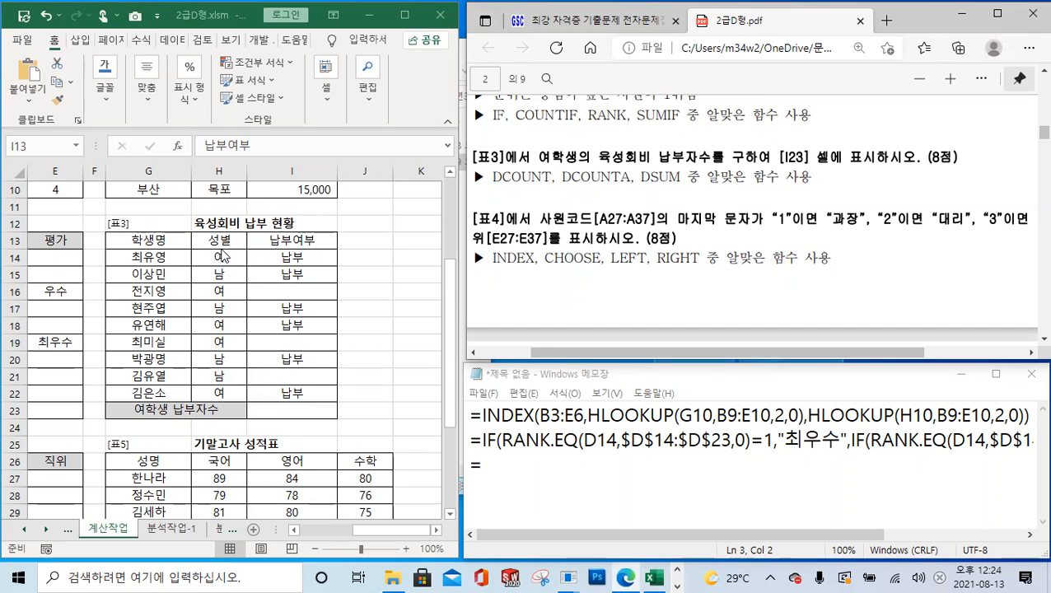
- Draft DCOUNTA(G13:I22,G13,H13:H14) on Notepad's third line for the female payment count
{"action": "left_click", "coordinate": [500, 464]}
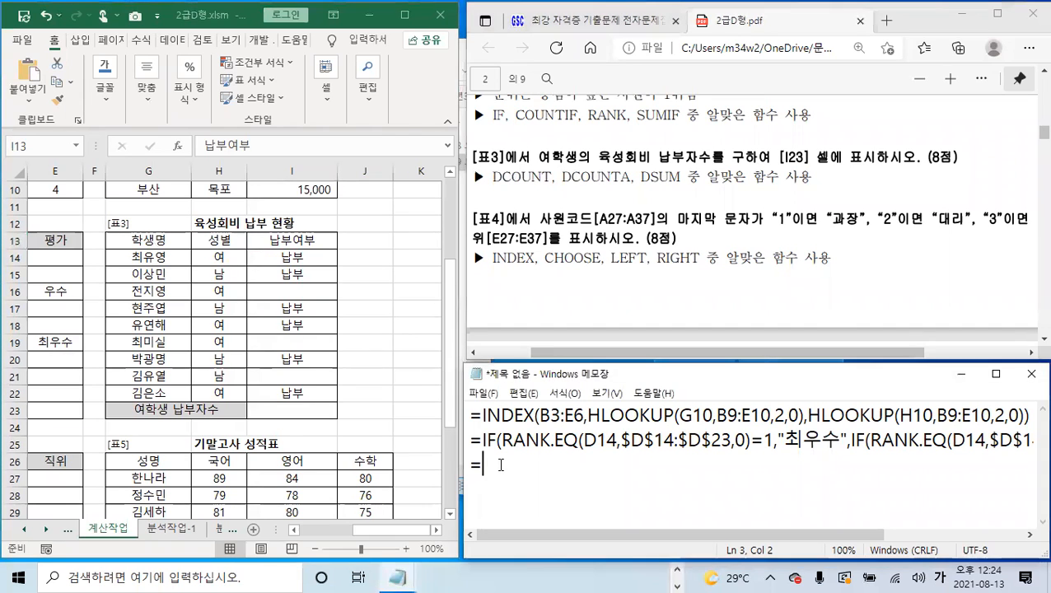
{"action": "type", "text": "ㅇ"}
{"action": "key", "text": "BackSpace"}
{"action": "key", "text": "Hangul"}
{"action": "type", "text": "DCOUNT"}
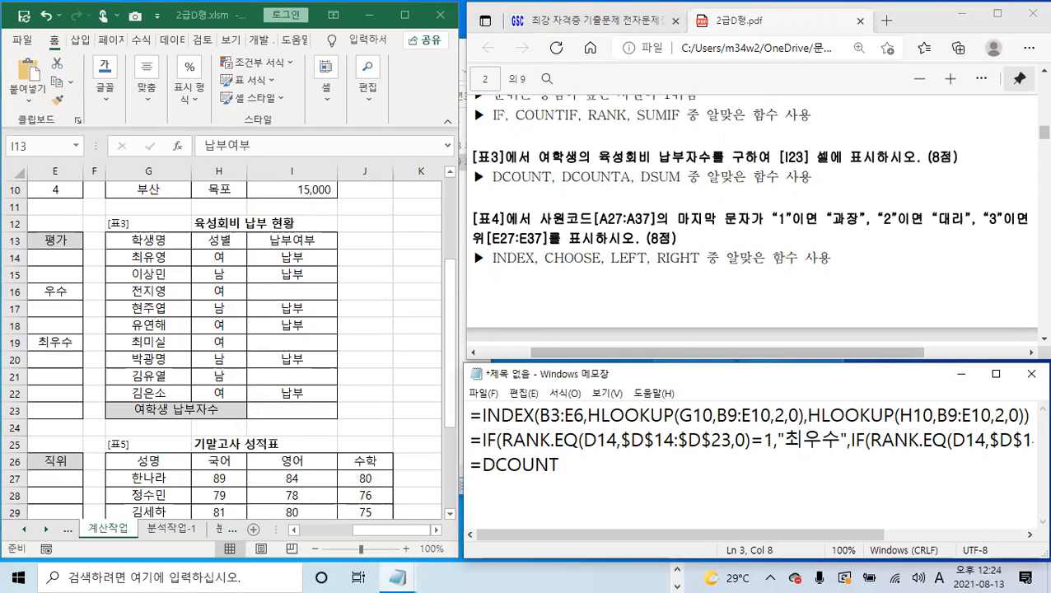
{"action": "type", "text": "T"}
{"action": "key", "text": "BackSpace"}
{"action": "type", "text": "A(G13:I"}
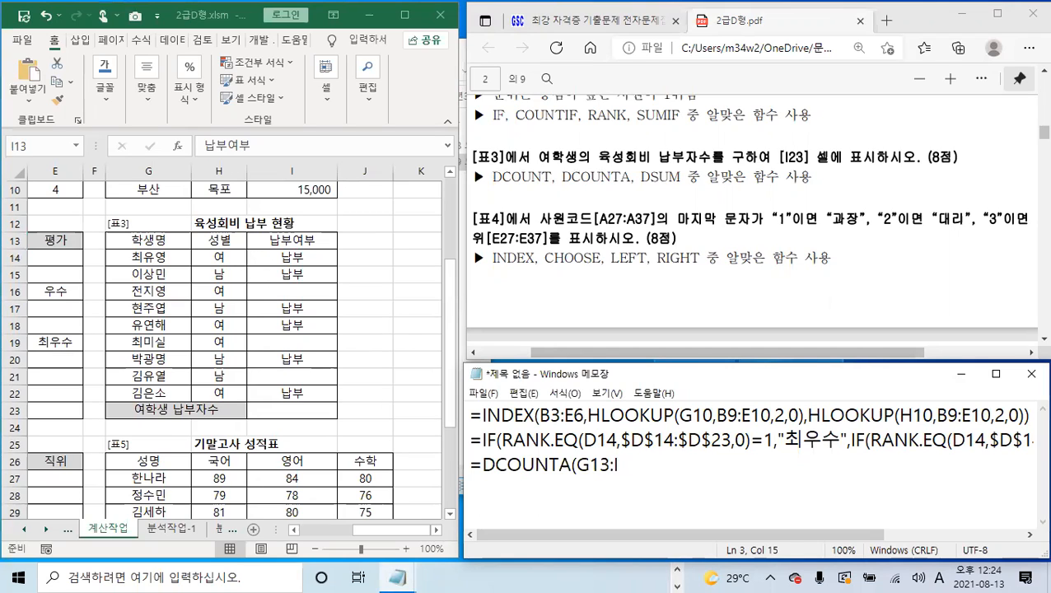
{"action": "type", "text": "22,"}
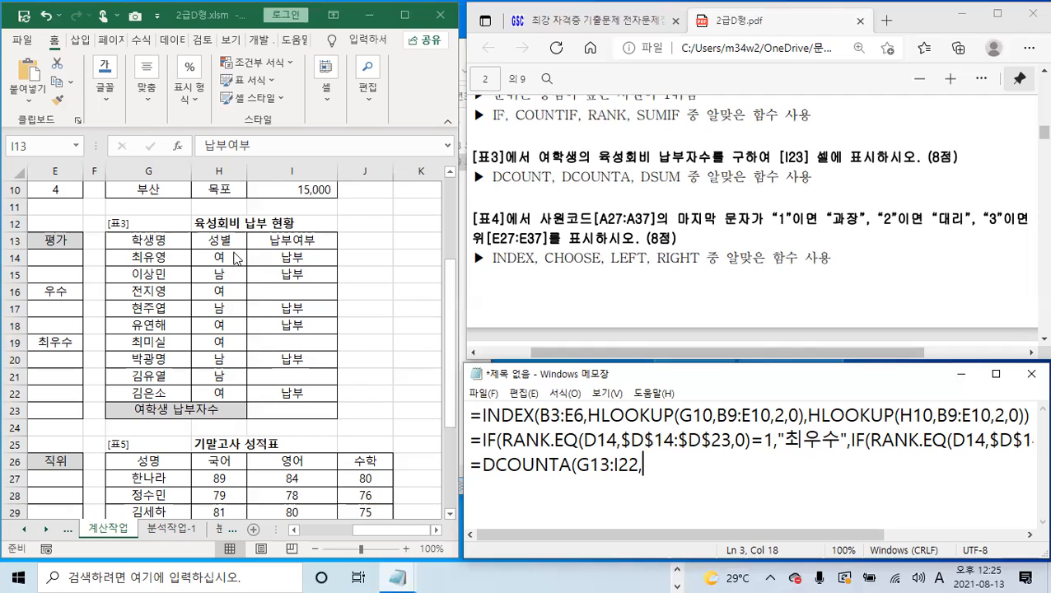
{"action": "type", "text": "G13,"}
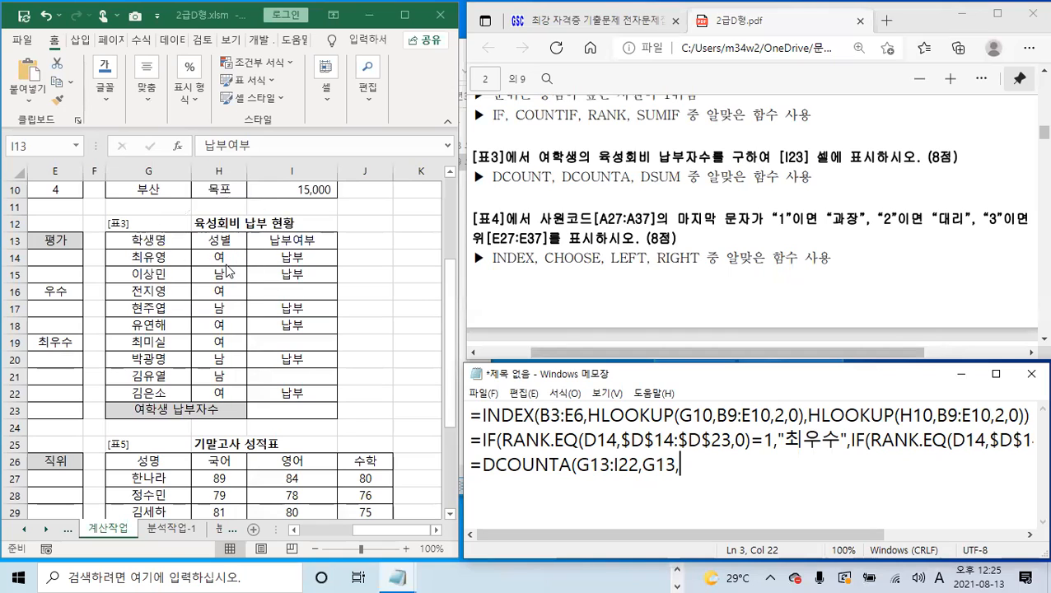
{"action": "type", "text": "h"}
{"action": "key", "text": "BackSpace"}
{"action": "type", "text": "H13:H"}
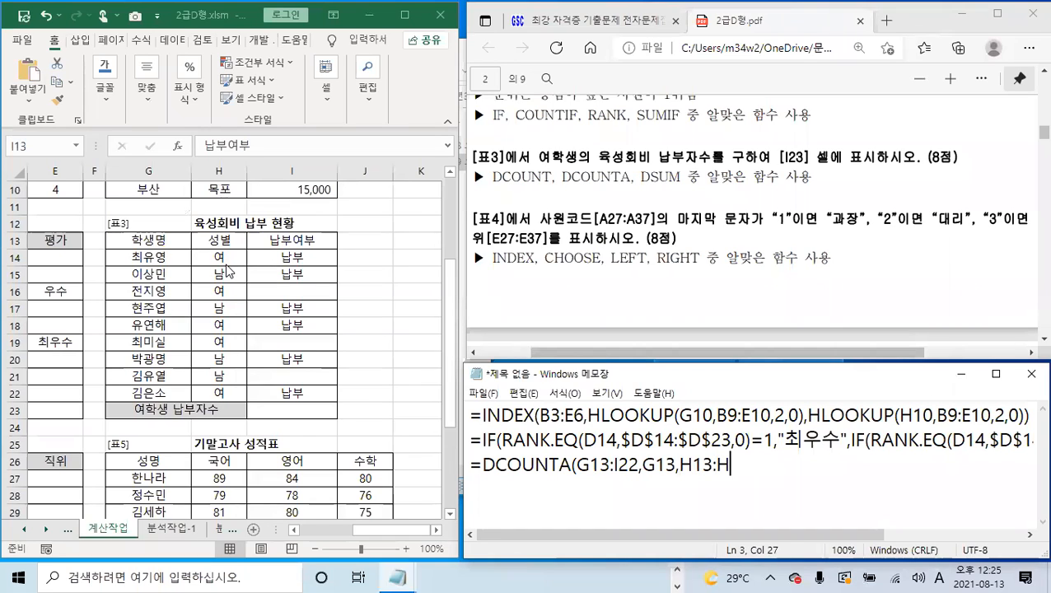
{"action": "type", "text": "14)"}
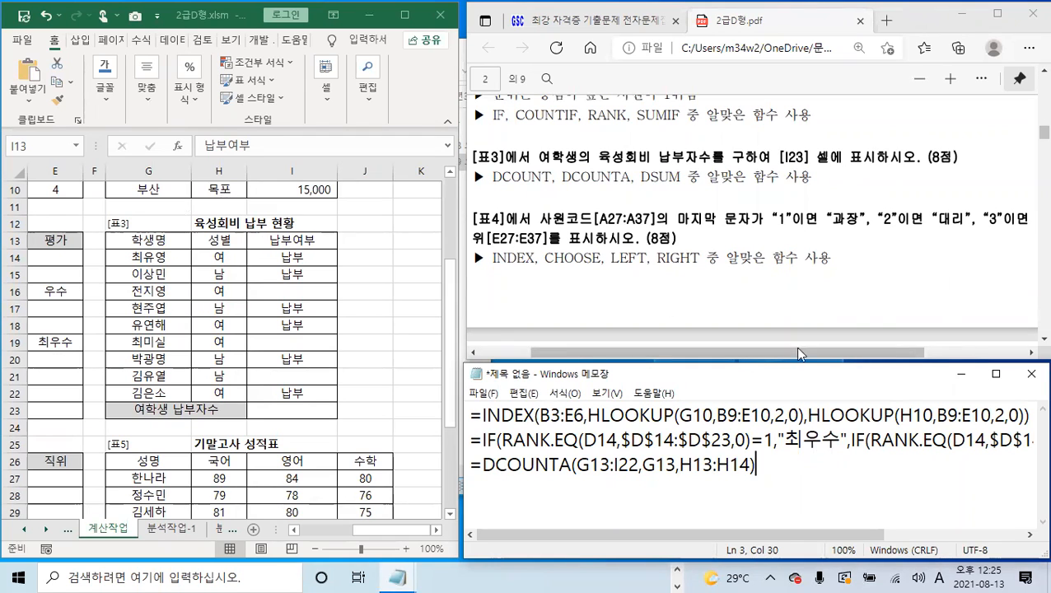
- Enter =DCOUNTA(G13:I22,G13,H13:H14) in I23, which counts 5 female students
{"action": "left_click", "coordinate": [287, 411]}
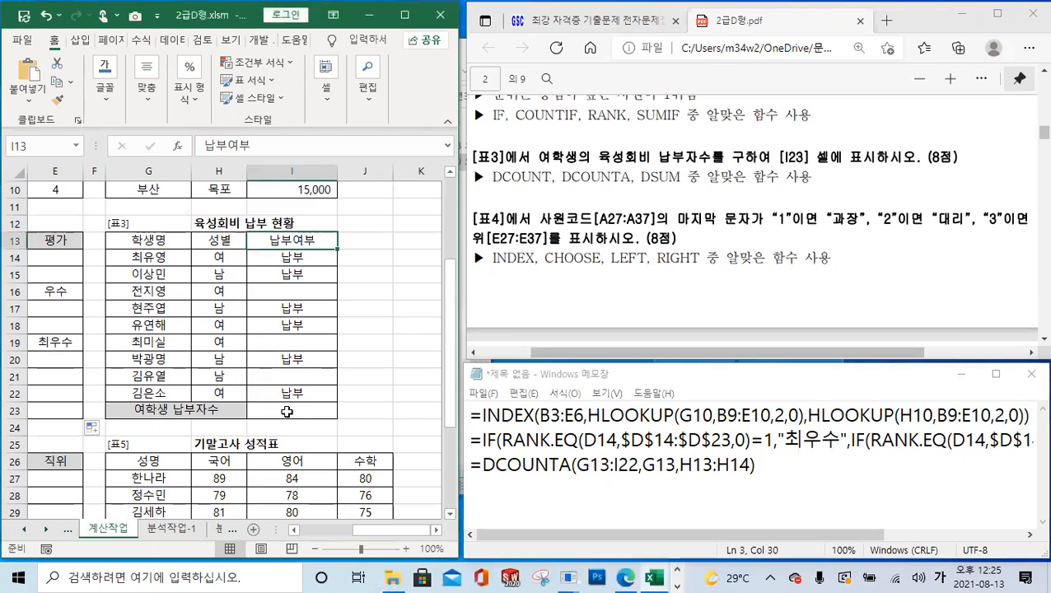
{"action": "left_click", "coordinate": [263, 141]}
{"action": "type", "text": "=DC"}
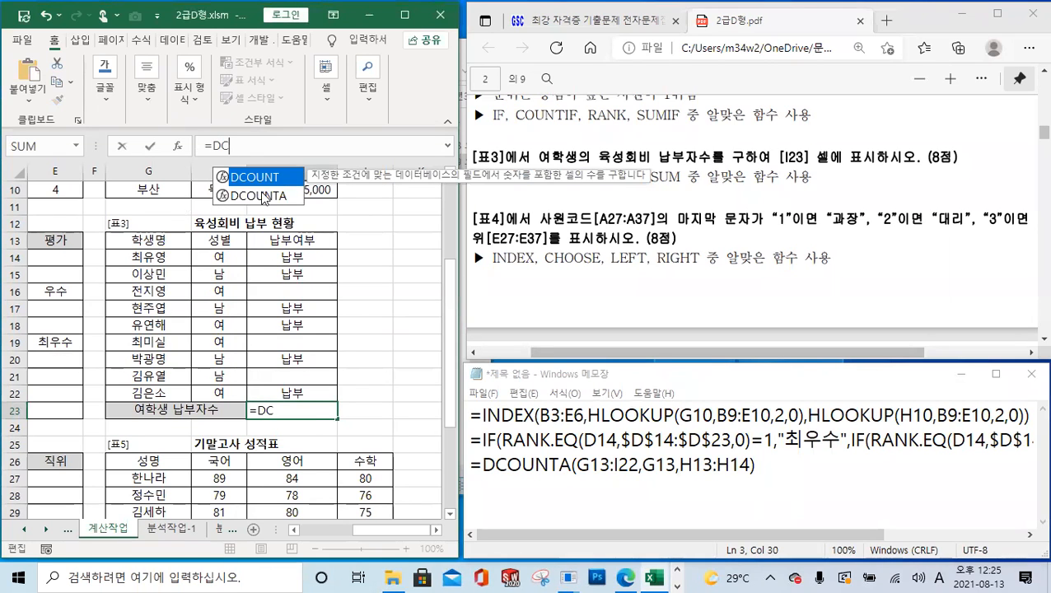
{"action": "double_click", "coordinate": [261, 196]}
{"action": "left_click_drag", "start_coordinate": [152, 240], "coordinate": [290, 393]}
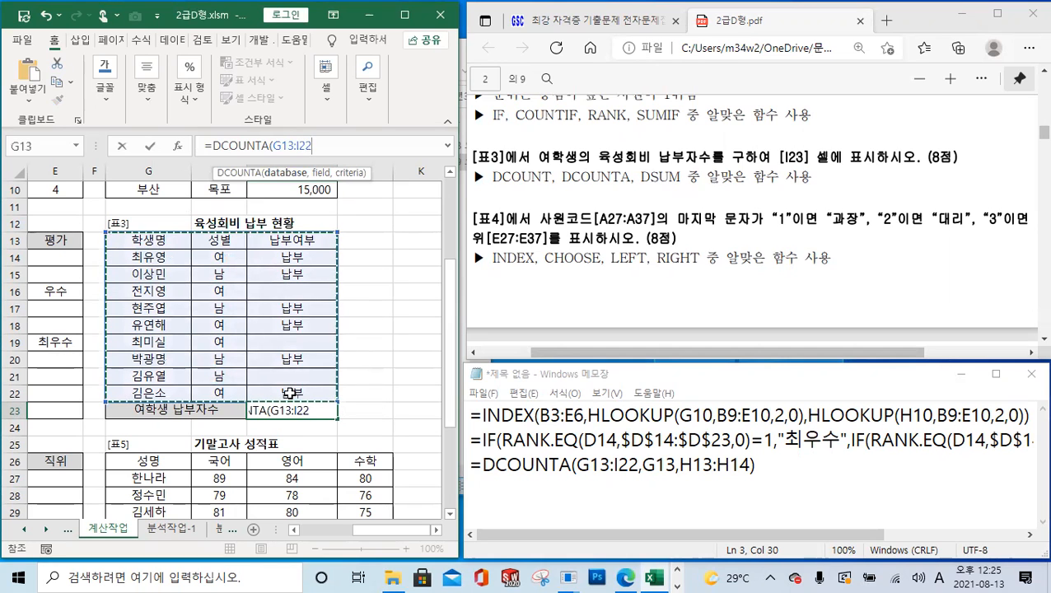
{"action": "type", "text": ","}
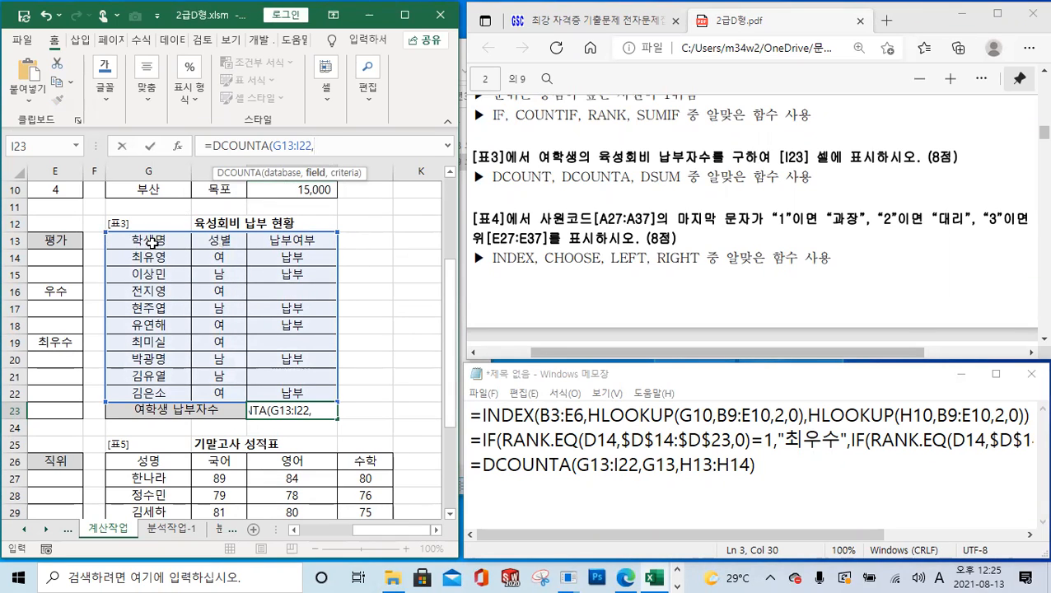
{"action": "left_click", "coordinate": [171, 241]}
{"action": "type", "text": ","}
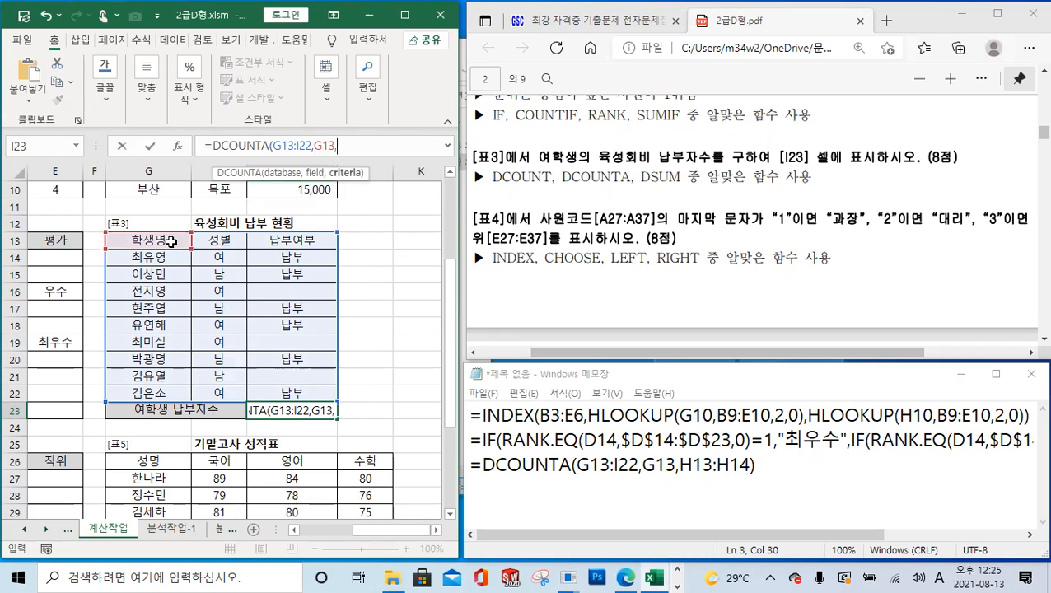
{"action": "left_click_drag", "start_coordinate": [216, 240], "coordinate": [219, 257]}
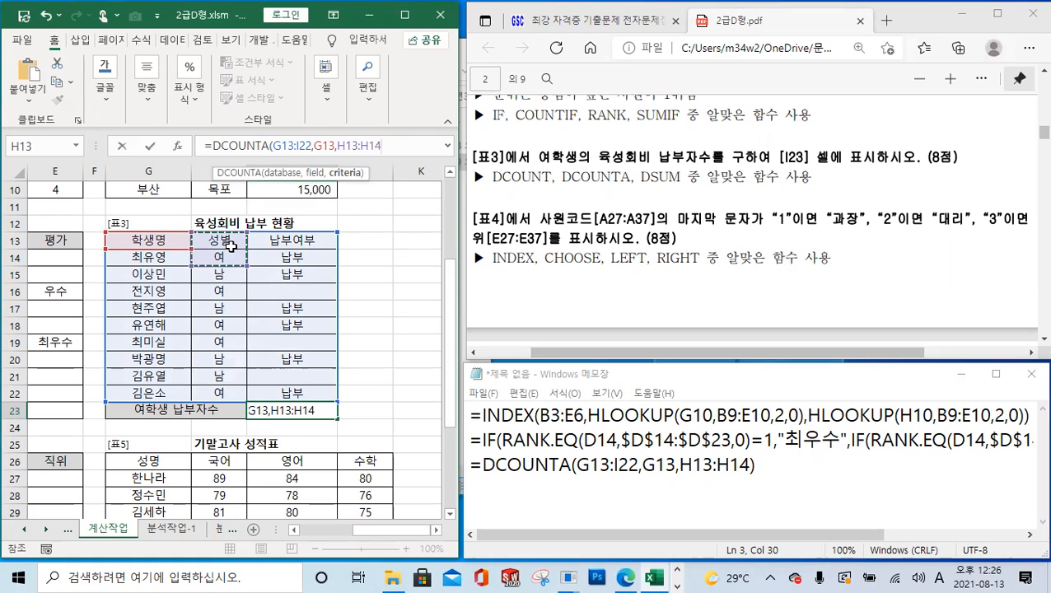
{"action": "type", "text": ")"}
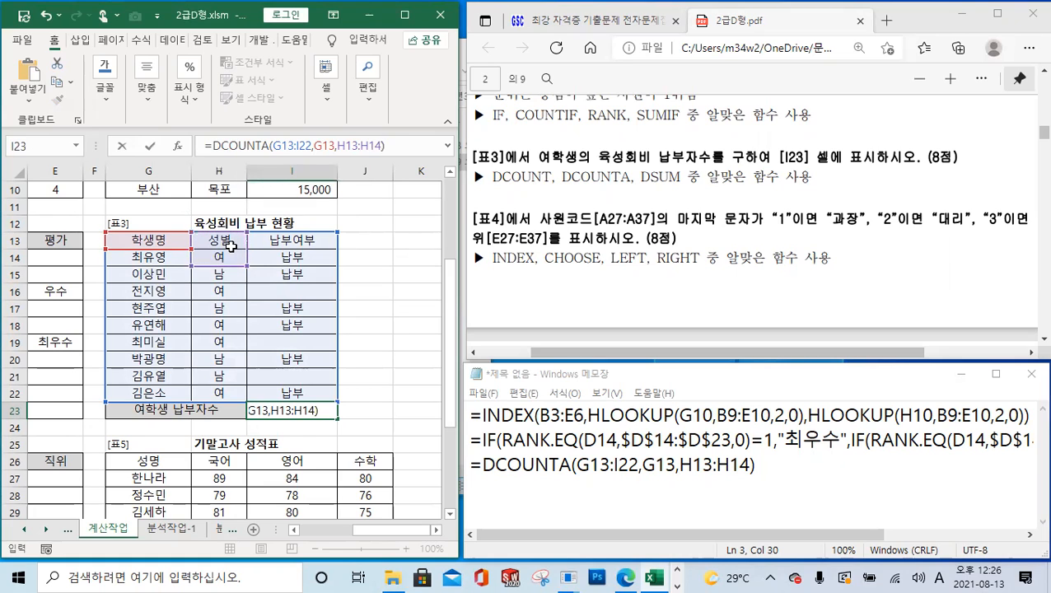
{"action": "left_click", "coordinate": [149, 145]}
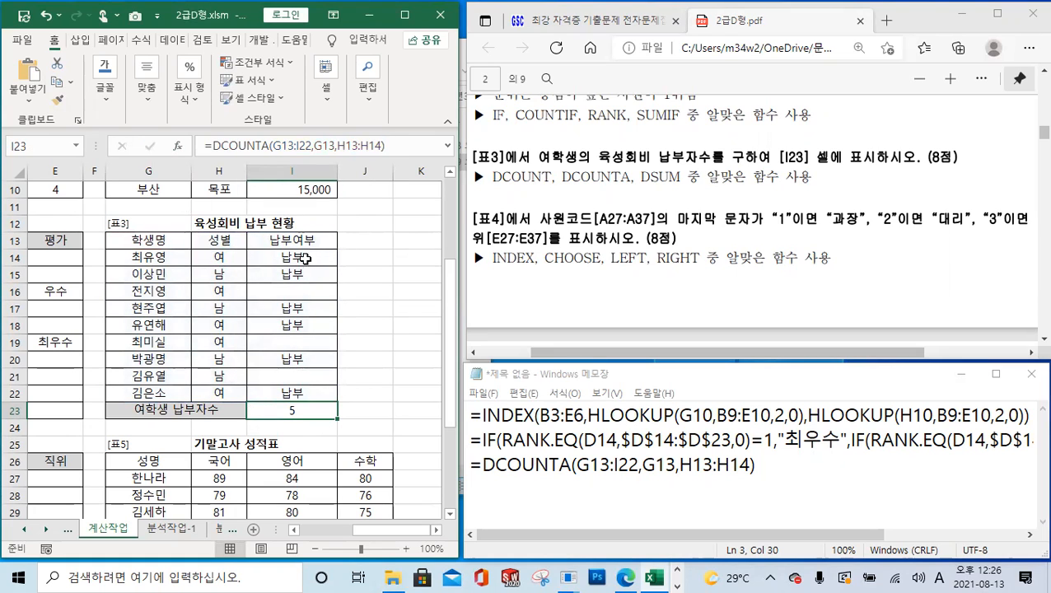
- Review the payment entries in I14, I18 and I22
{"action": "left_click", "coordinate": [305, 258]}
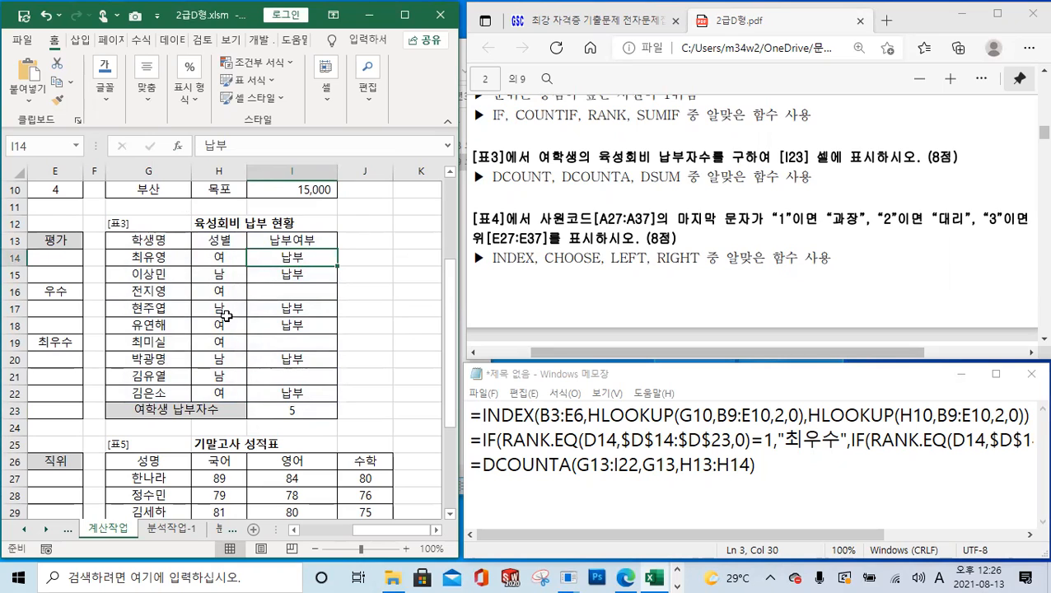
{"action": "left_click", "coordinate": [284, 327]}
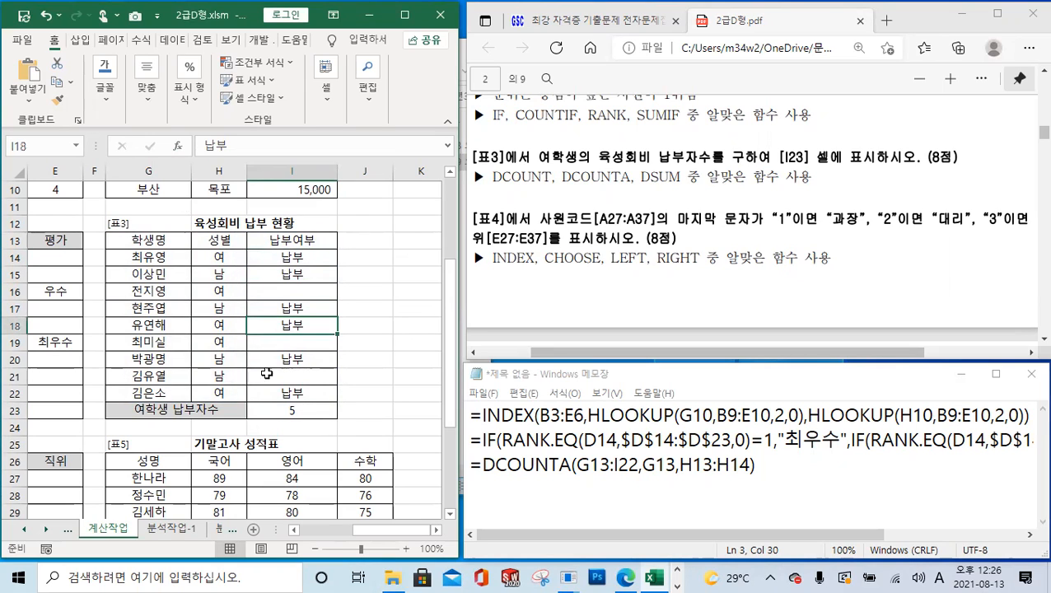
{"action": "left_click", "coordinate": [283, 396]}
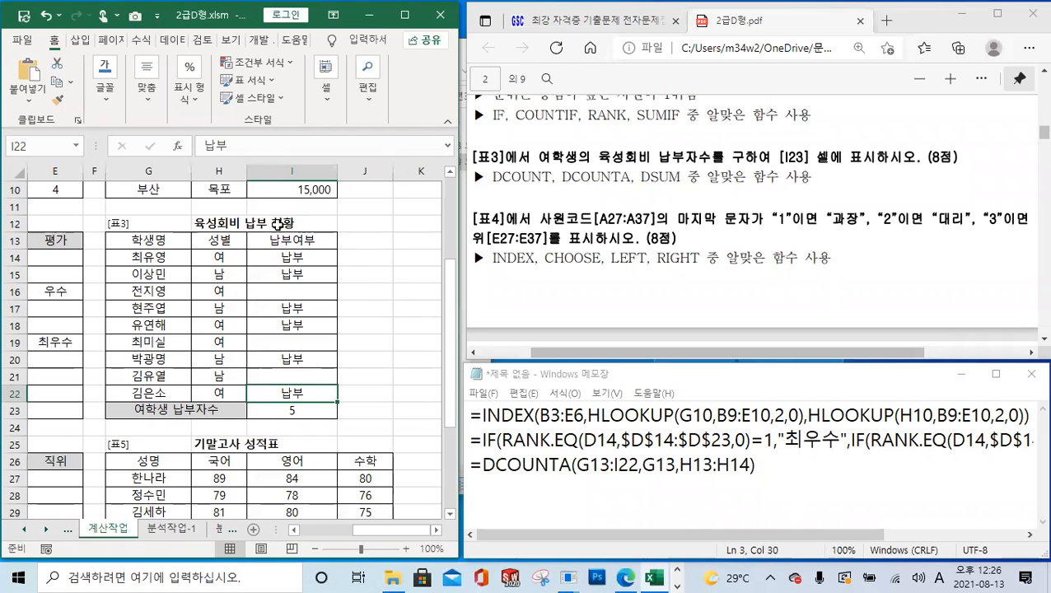
- Change the DCOUNTA field from G13 to I13 in I23 and the Notepad draft, so I23 shows 3
{"action": "left_click", "coordinate": [290, 407]}
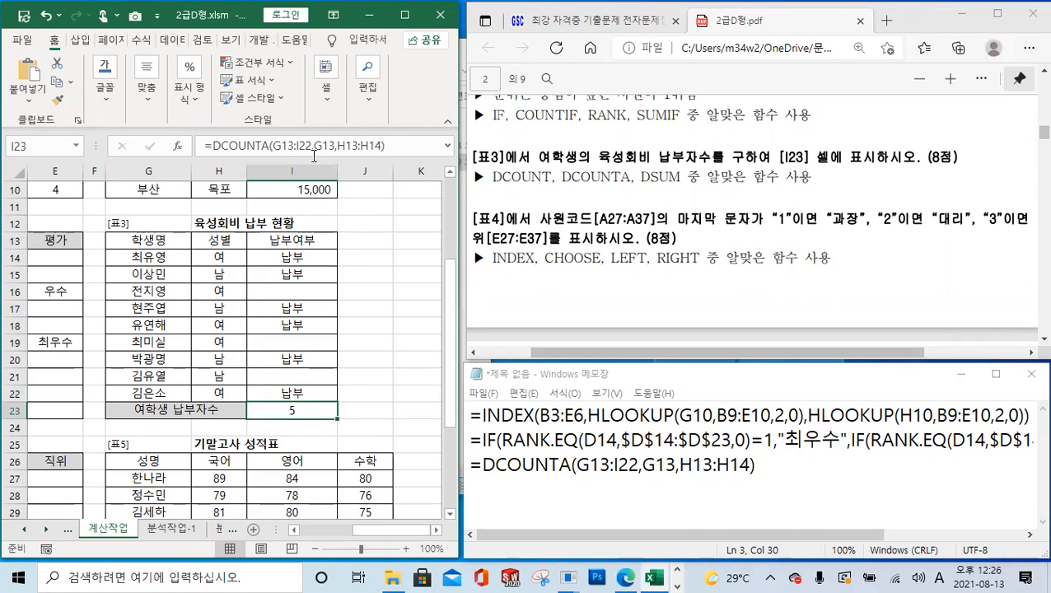
{"action": "left_click_drag", "start_coordinate": [316, 147], "coordinate": [330, 146]}
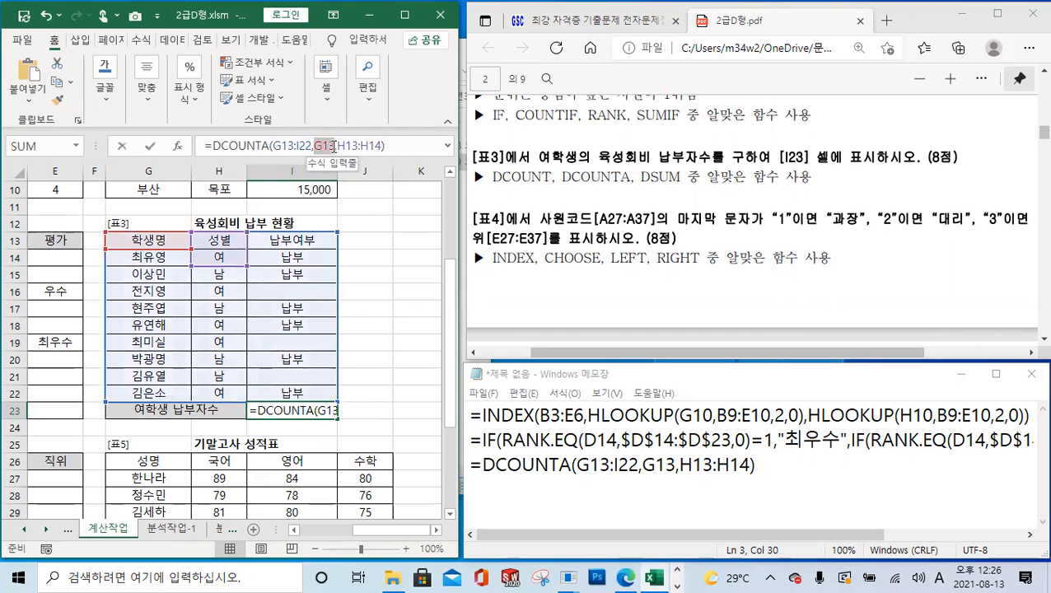
{"action": "left_click", "coordinate": [308, 240]}
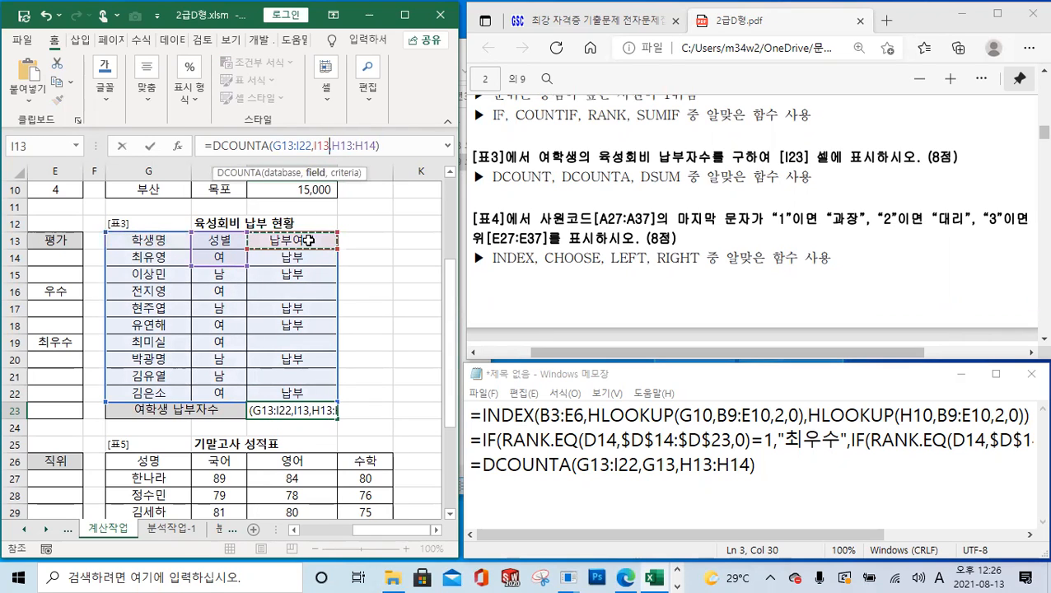
{"action": "left_click", "coordinate": [681, 471]}
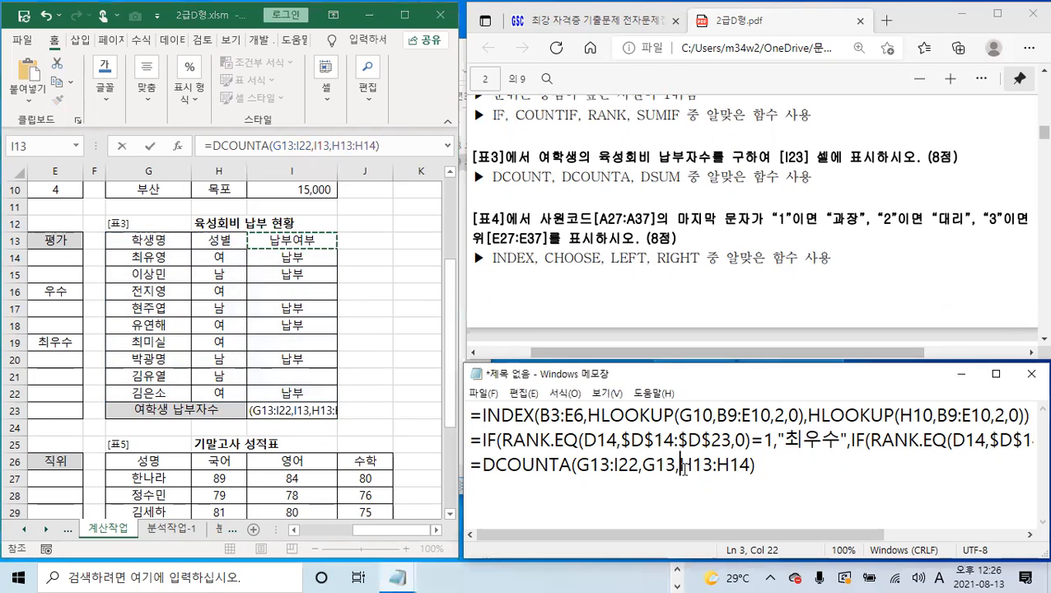
{"action": "mouse_move", "coordinate": [641, 466]}
{"action": "left_mouse_down"}
{"action": "mouse_move", "coordinate": [664, 467]}
{"action": "mouse_move", "coordinate": [642, 466]}
{"action": "mouse_move", "coordinate": [651, 466]}
{"action": "left_mouse_up"}
{"action": "type", "text": "I"}
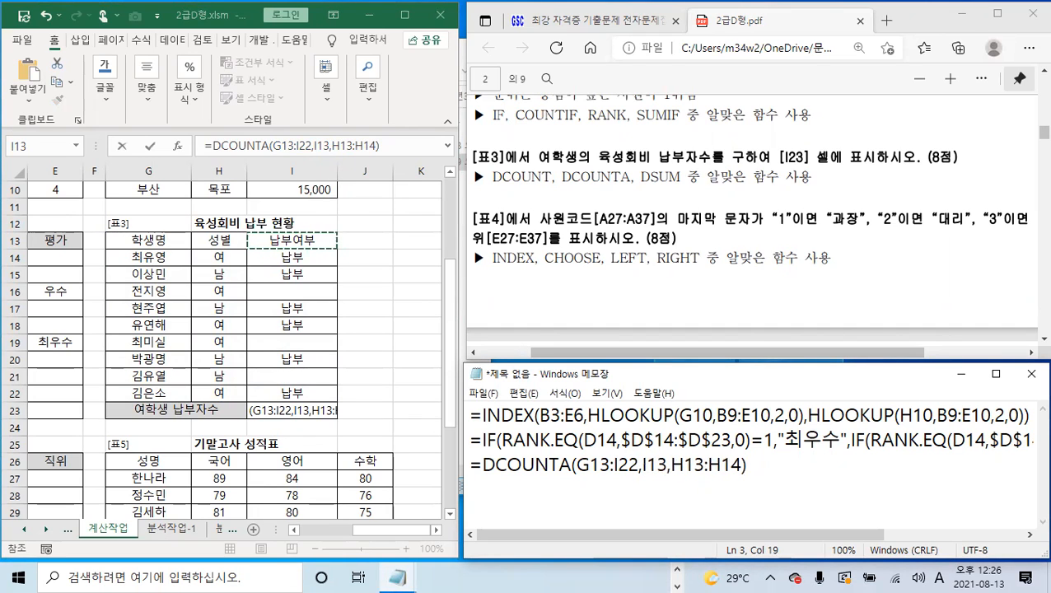
{"action": "left_click", "coordinate": [157, 154]}
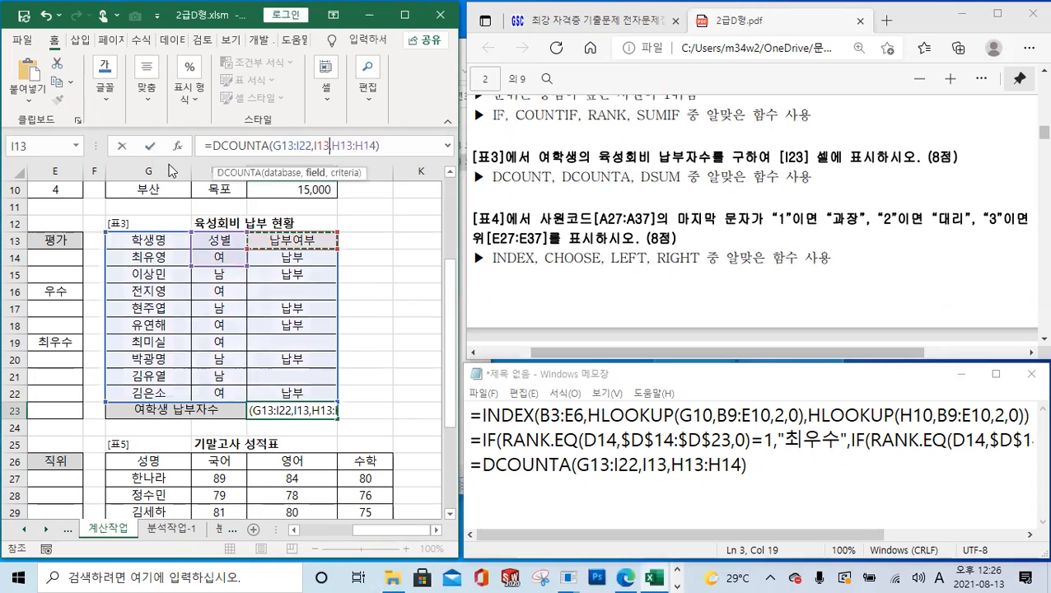
{"action": "left_click", "coordinate": [150, 146]}
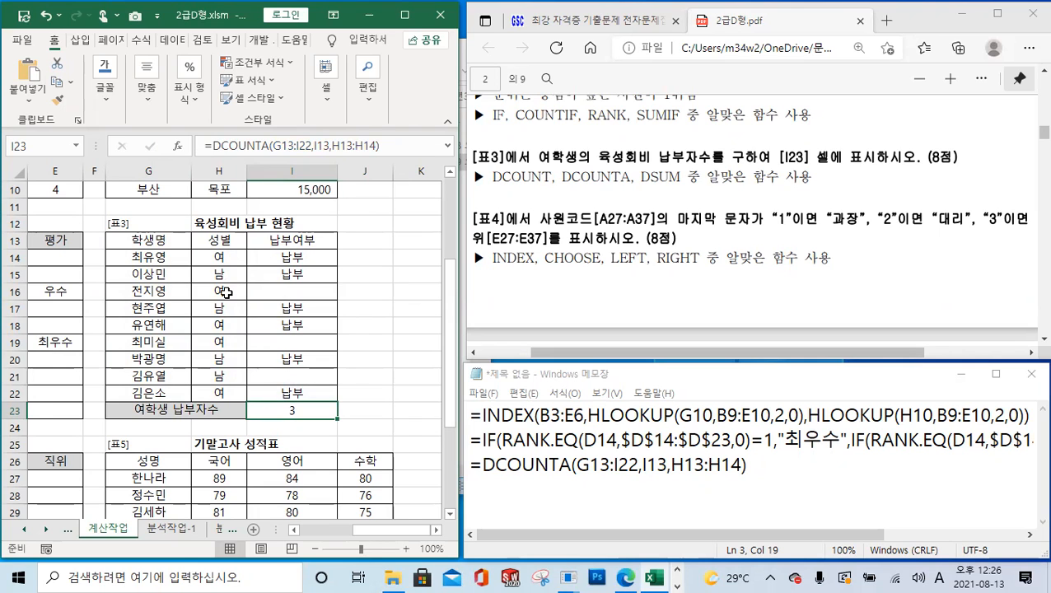
- Point out H16's 여 entry and the 학생명, 성별 and 납부여부 headers of the fee table
{"action": "left_click", "coordinate": [225, 293]}
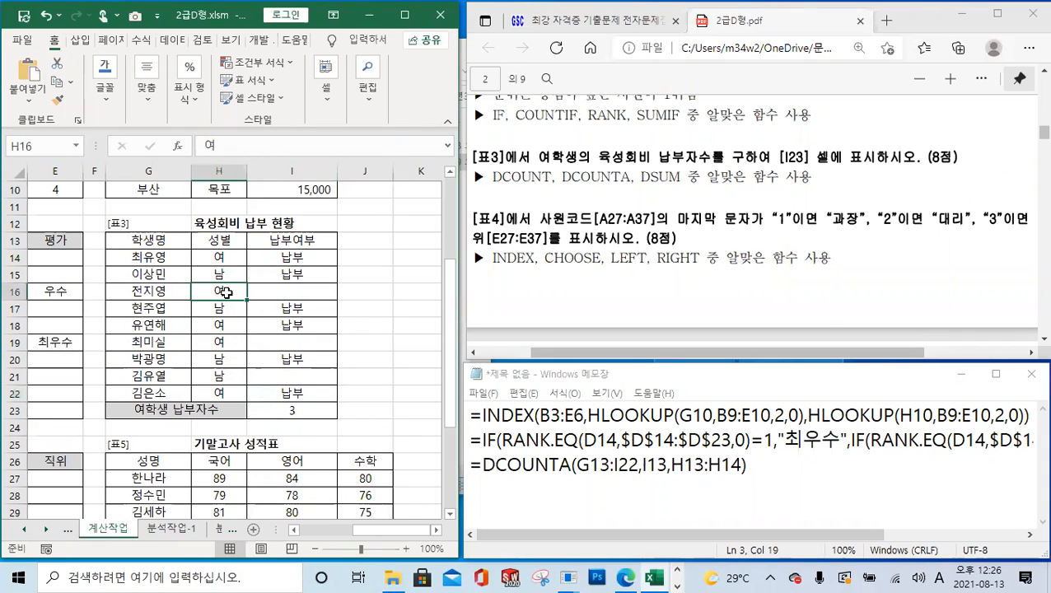
{"action": "left_click", "coordinate": [180, 240]}
{"action": "left_click", "coordinate": [214, 240]}
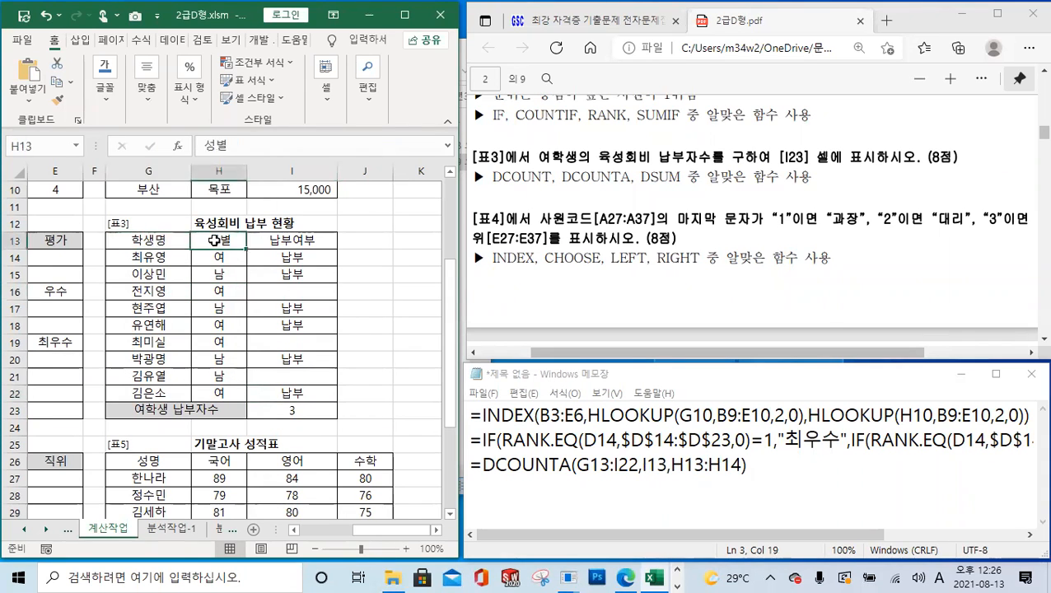
{"action": "left_click", "coordinate": [181, 240]}
{"action": "left_click", "coordinate": [199, 239]}
{"action": "left_click", "coordinate": [292, 240]}
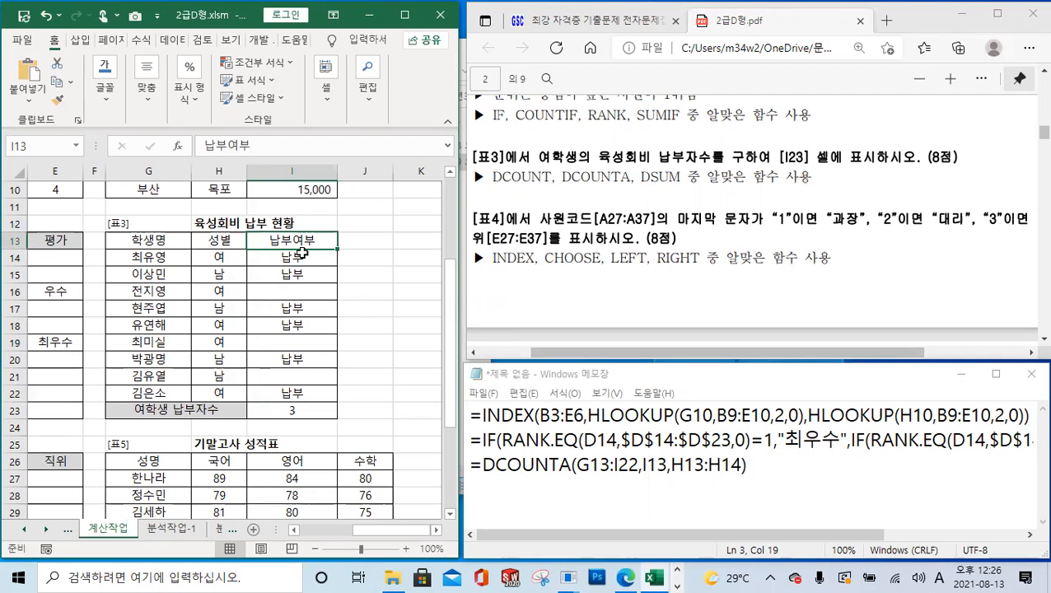
{"action": "key", "text": "ctrl"}
{"action": "key", "text": "ctrl"}
{"action": "key", "text": "ctrl"}
{"action": "key", "text": "ctrl"}
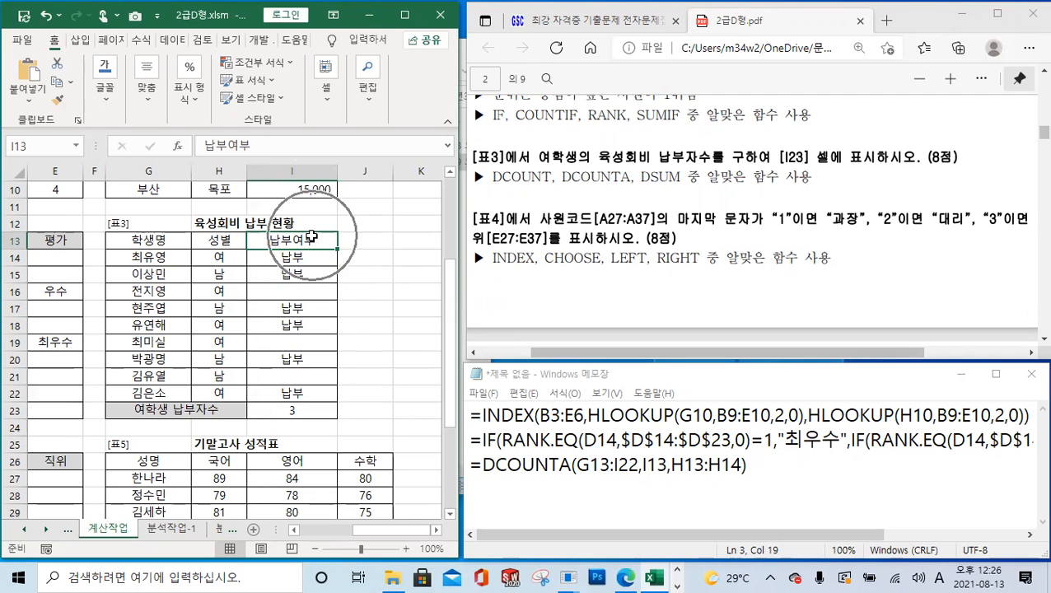
{"action": "key", "text": "ctrl"}
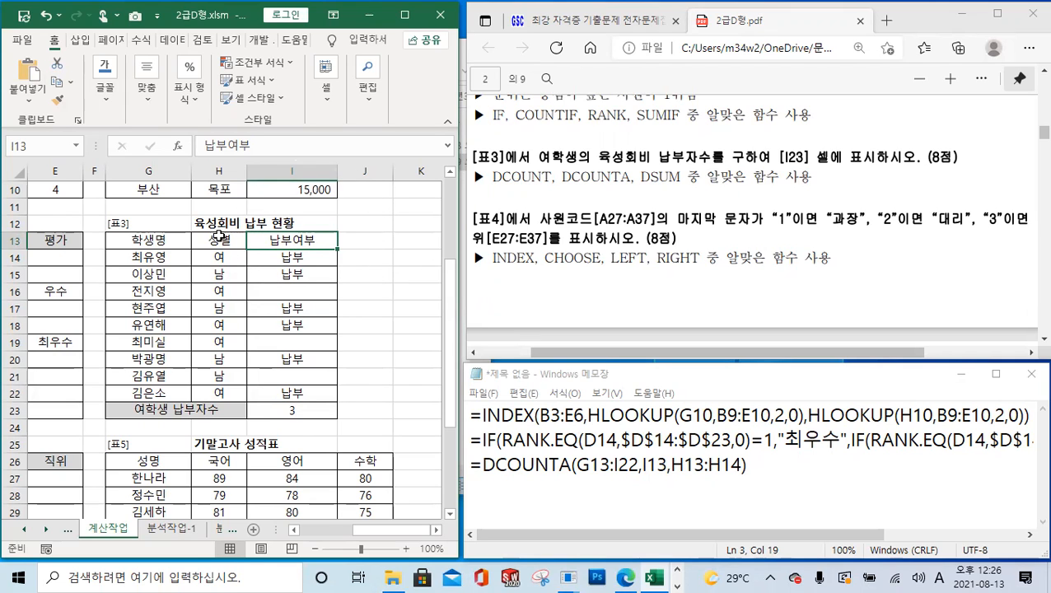
- Revisit the 성별 header, H16's 여 and I16's blank payment, then begin a new notes line
{"action": "left_click", "coordinate": [220, 243]}
{"action": "left_click", "coordinate": [228, 295]}
{"action": "key", "text": "ctrl"}
{"action": "key", "text": "ctrl"}
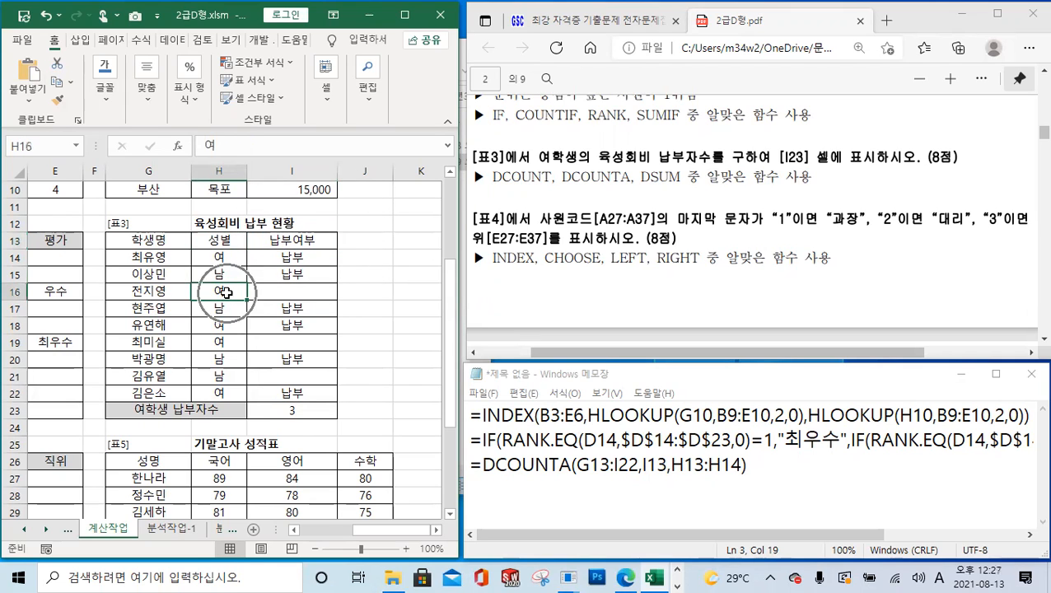
{"action": "left_click", "coordinate": [299, 294]}
{"action": "key", "text": "ctrl"}
{"action": "key", "text": "ctrl"}
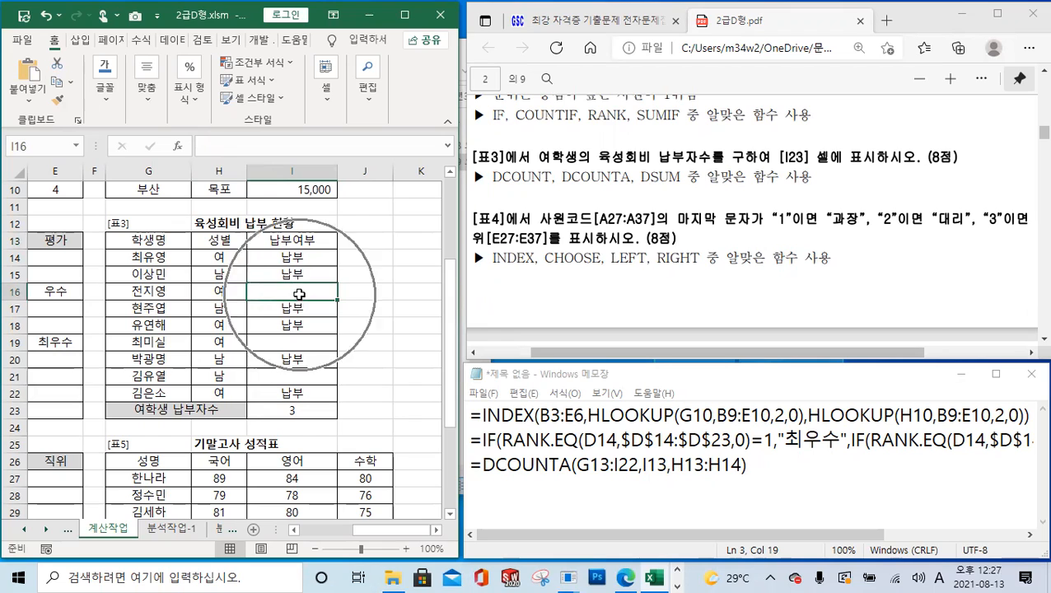
{"action": "key", "text": "ctrl"}
{"action": "key", "text": "ctrl"}
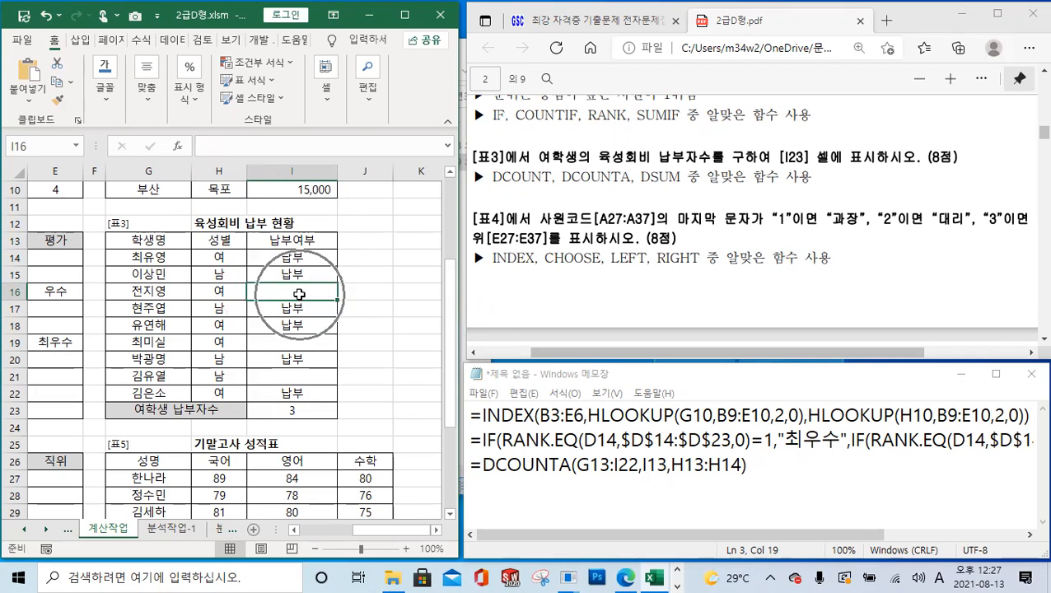
{"action": "left_click", "coordinate": [308, 243]}
{"action": "key", "text": "ctrl"}
{"action": "key", "text": "ctrl"}
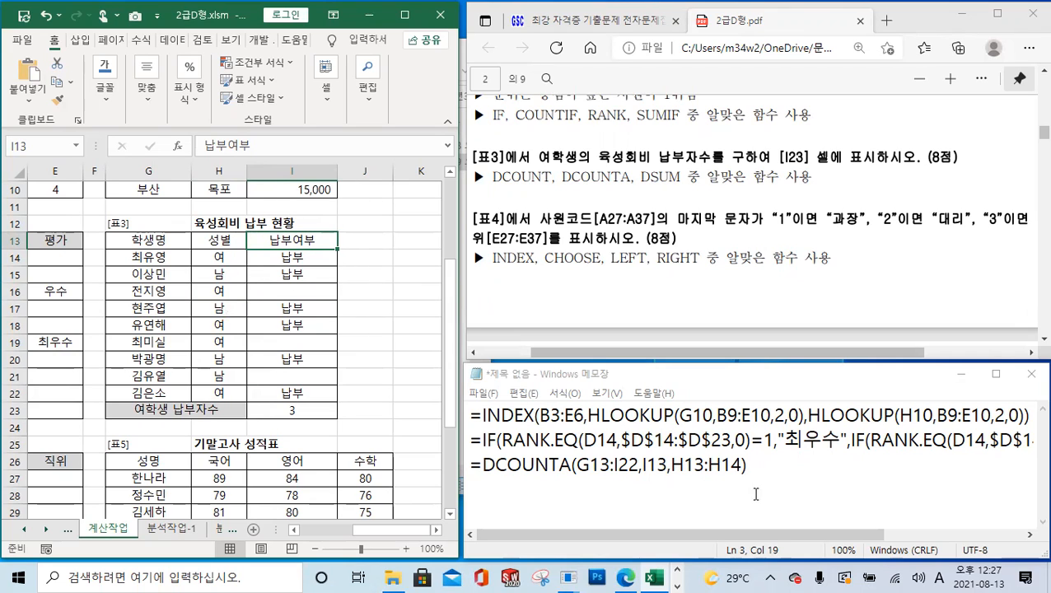
{"action": "left_click", "coordinate": [766, 469]}
{"action": "key", "text": "Return"}
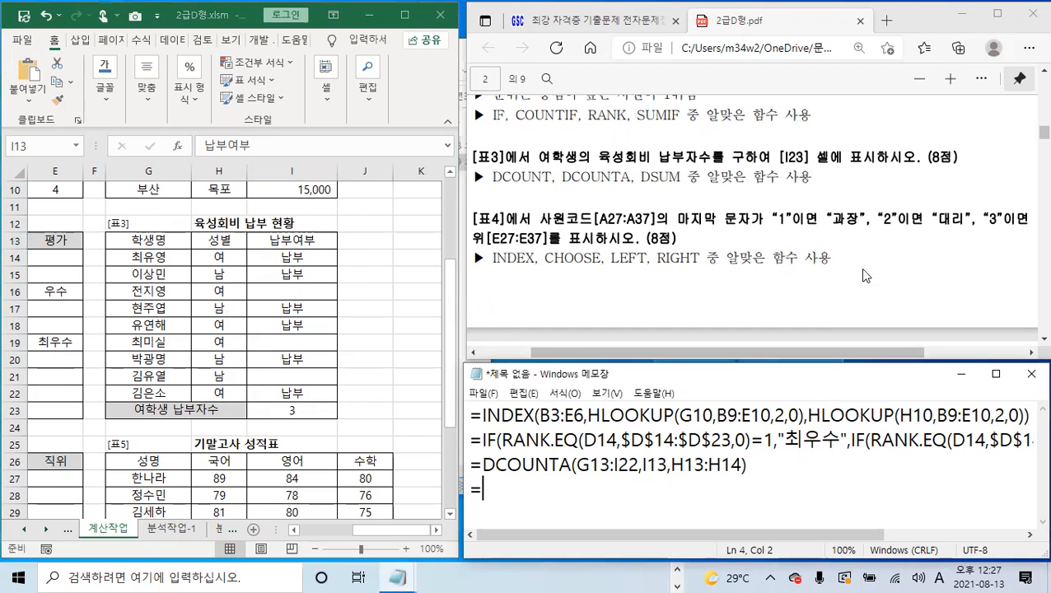
- Scroll to bring the 사원 관리 현황 table and its empty 직위 column into view
{"action": "left_click", "coordinate": [765, 265]}
{"action": "scroll", "coordinate": [766, 266], "scroll_direction": "down", "scroll_amount": 2}
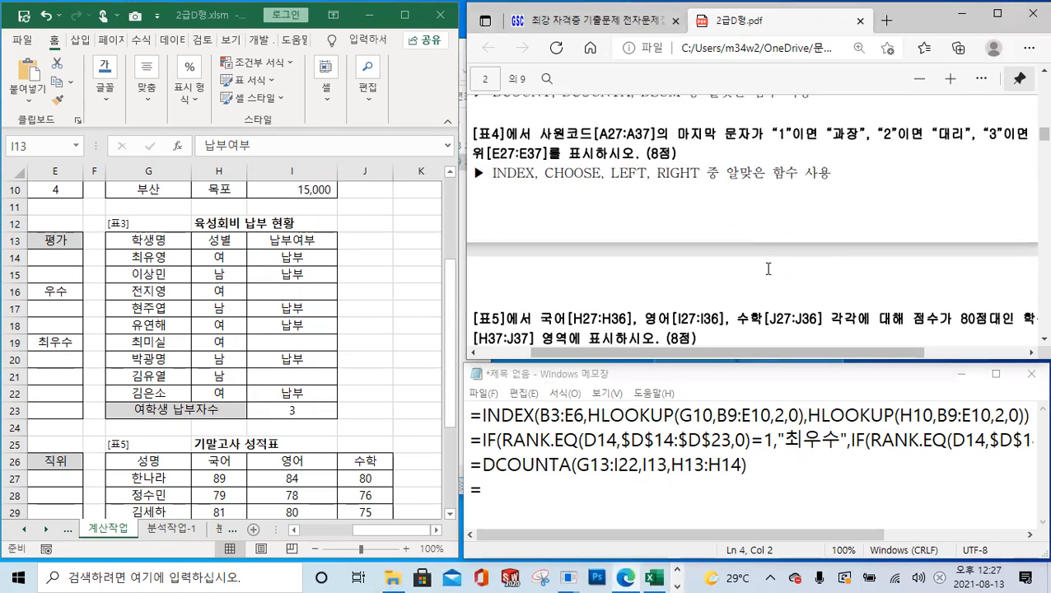
{"action": "scroll", "coordinate": [768, 268], "scroll_direction": "up", "scroll_amount": 2}
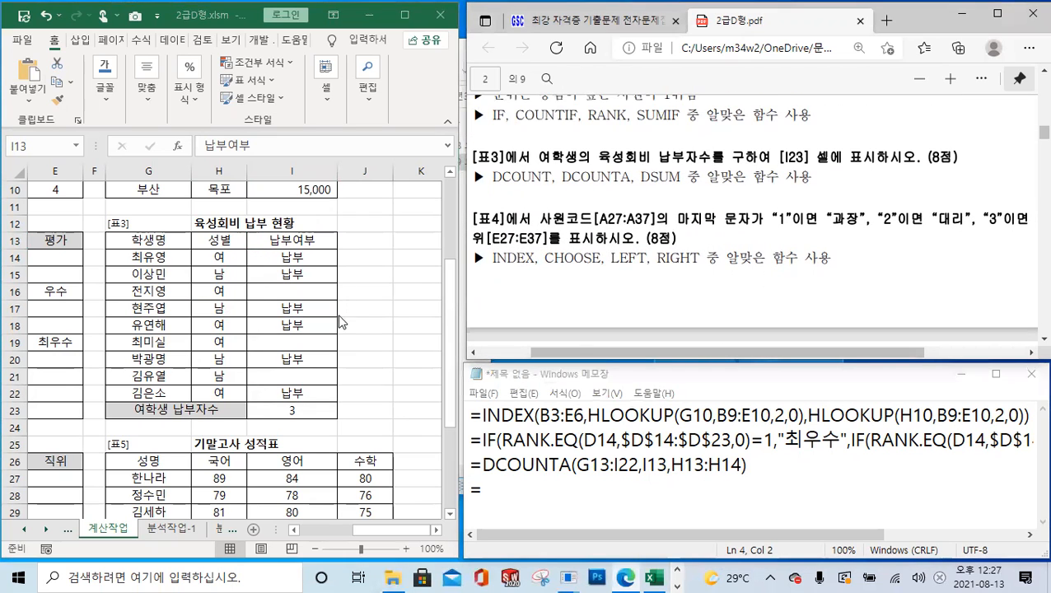
{"action": "left_click_drag", "start_coordinate": [412, 530], "coordinate": [309, 530]}
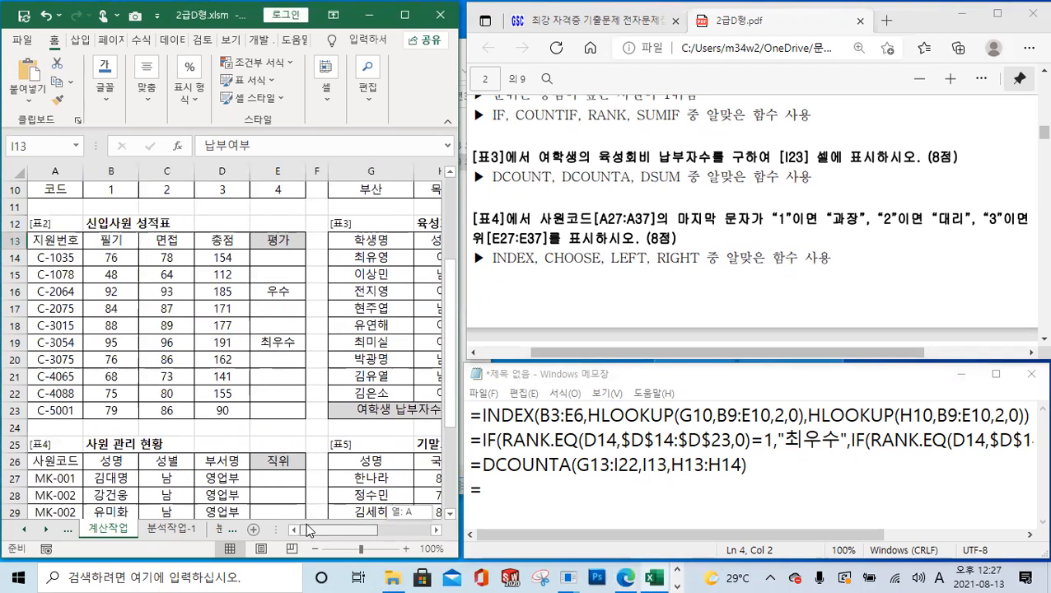
{"action": "scroll", "coordinate": [227, 411], "scroll_direction": "down", "scroll_amount": 4}
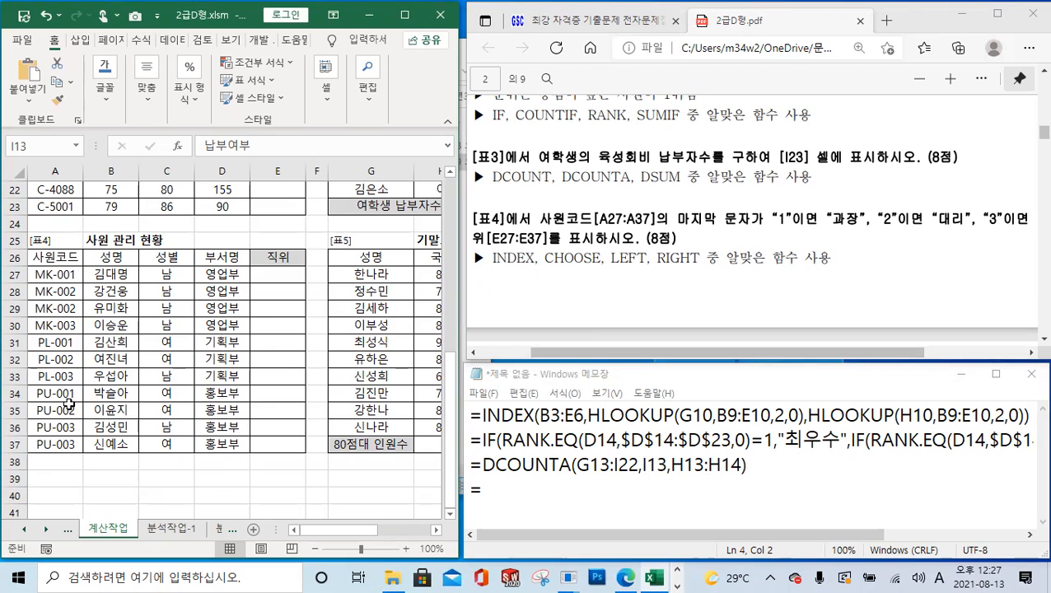
- Highlight 과장, 대리 and the RIGHT function hint in the task PDF
{"action": "left_click_drag", "start_coordinate": [838, 219], "coordinate": [860, 219]}
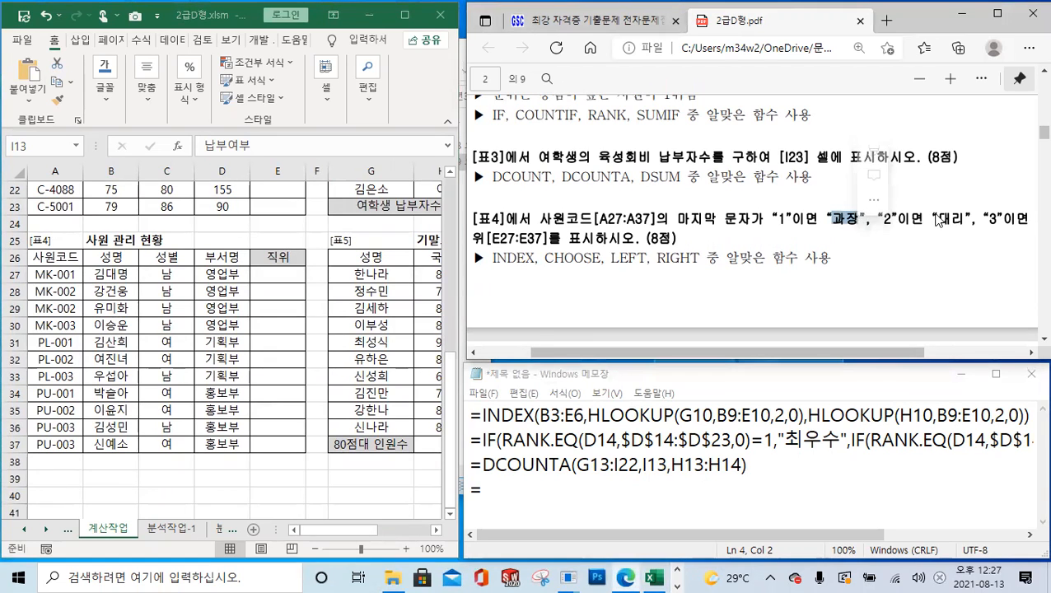
{"action": "left_click_drag", "start_coordinate": [933, 220], "coordinate": [958, 214]}
{"action": "left_click_drag", "start_coordinate": [894, 350], "coordinate": [866, 360]}
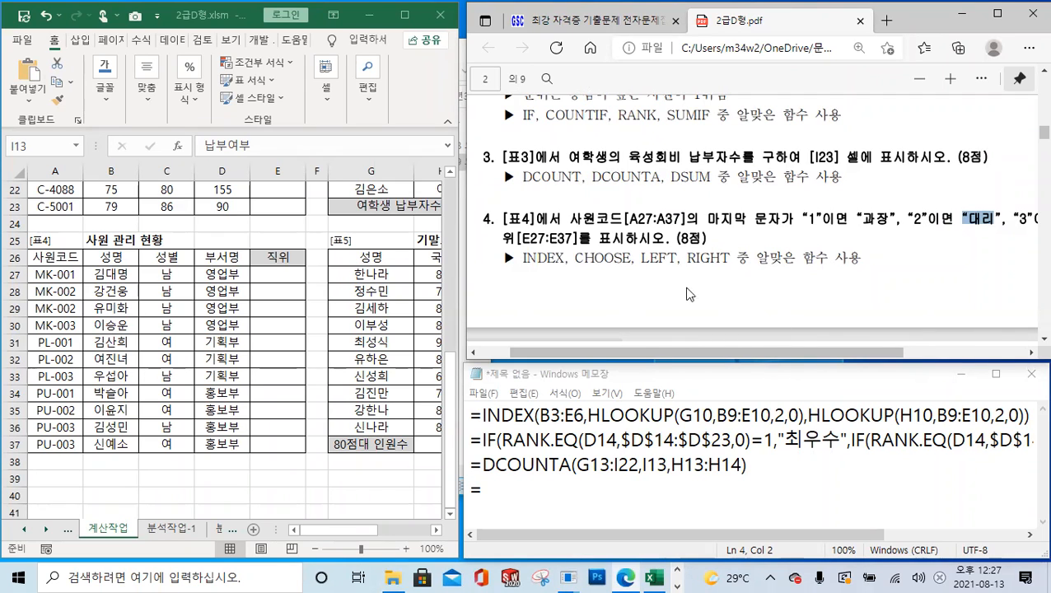
{"action": "left_click", "coordinate": [688, 259]}
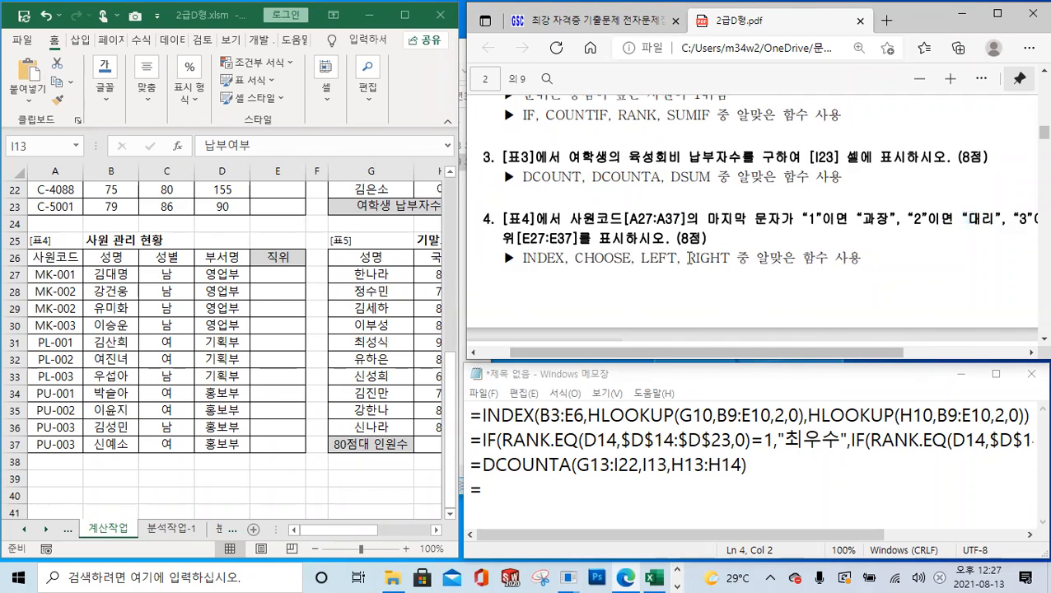
{"action": "left_click_drag", "start_coordinate": [688, 258], "coordinate": [730, 258]}
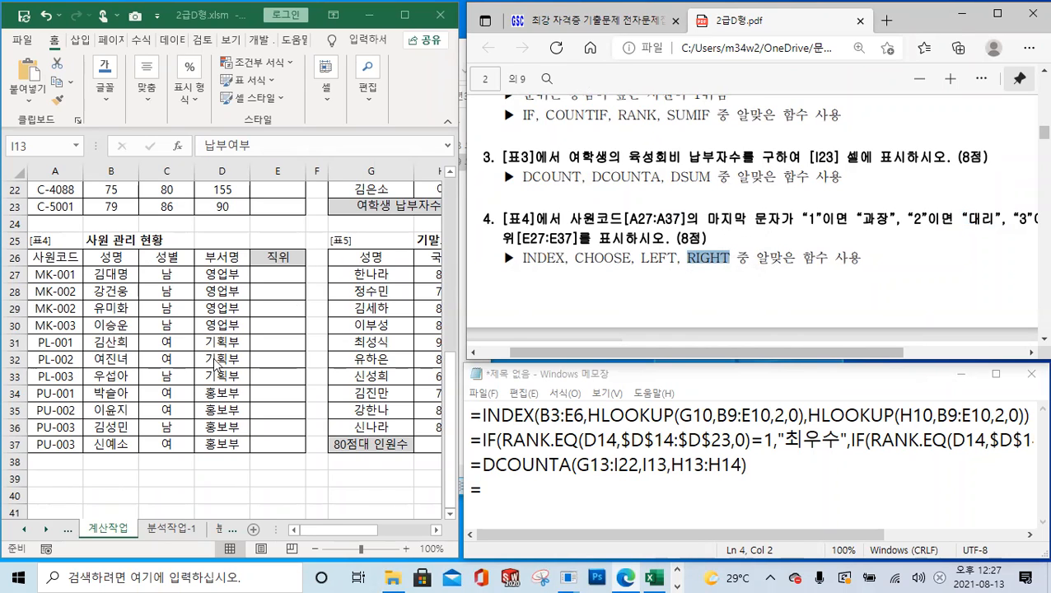
{"action": "left_click_drag", "start_coordinate": [577, 258], "coordinate": [733, 259]}
- Type CHOOSE(RIGHT(A27,1),"과장","대리","사원") after the equals sign on Notepad's line 4
{"action": "left_click", "coordinate": [561, 491]}
{"action": "type", "text": "CH"}
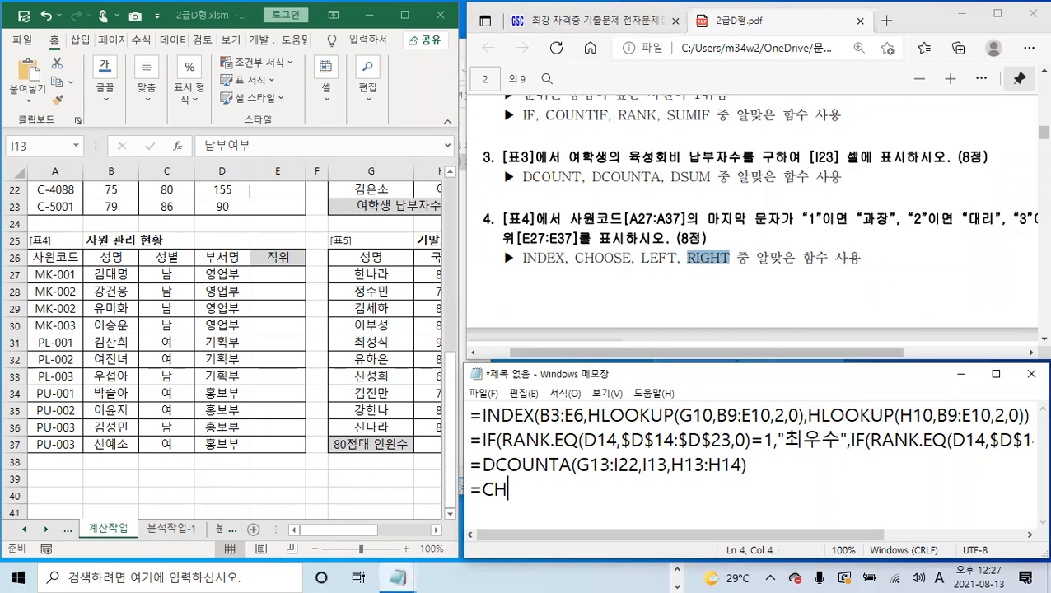
{"action": "type", "text": "OOSE(RIGHT("}
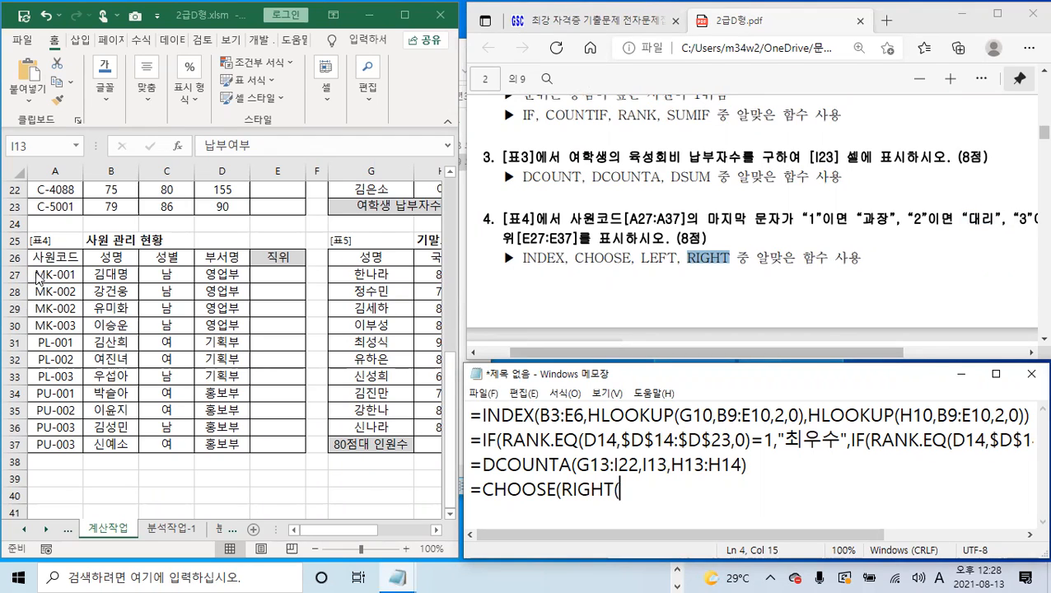
{"action": "type", "text": "H"}
{"action": "key", "text": "BackSpace"}
{"action": "type", "text": "A27"}
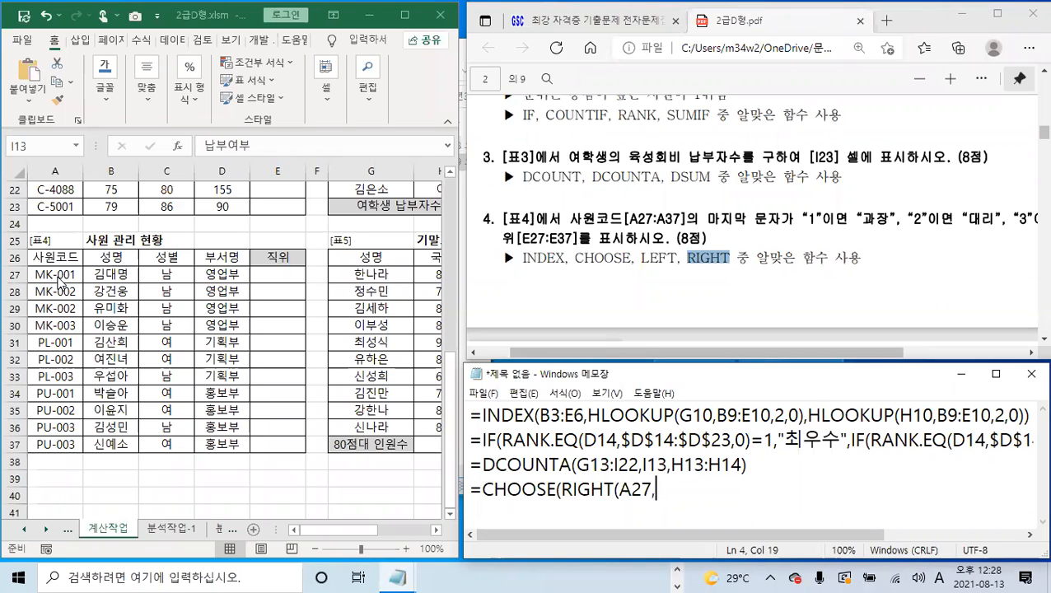
{"action": "type", "text": ",1),"}
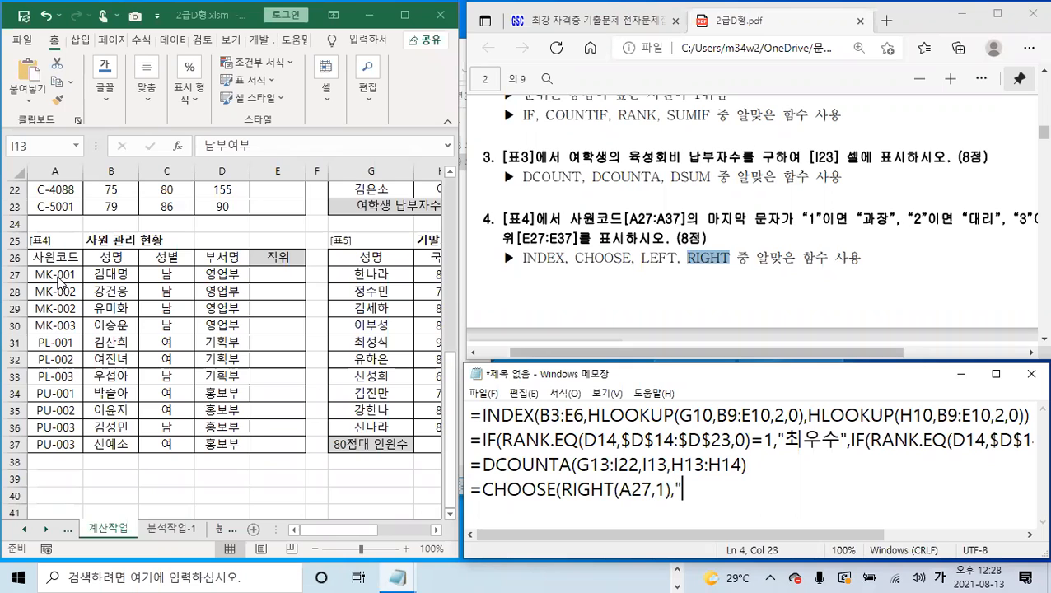
{"action": "type", "text": "과장"}
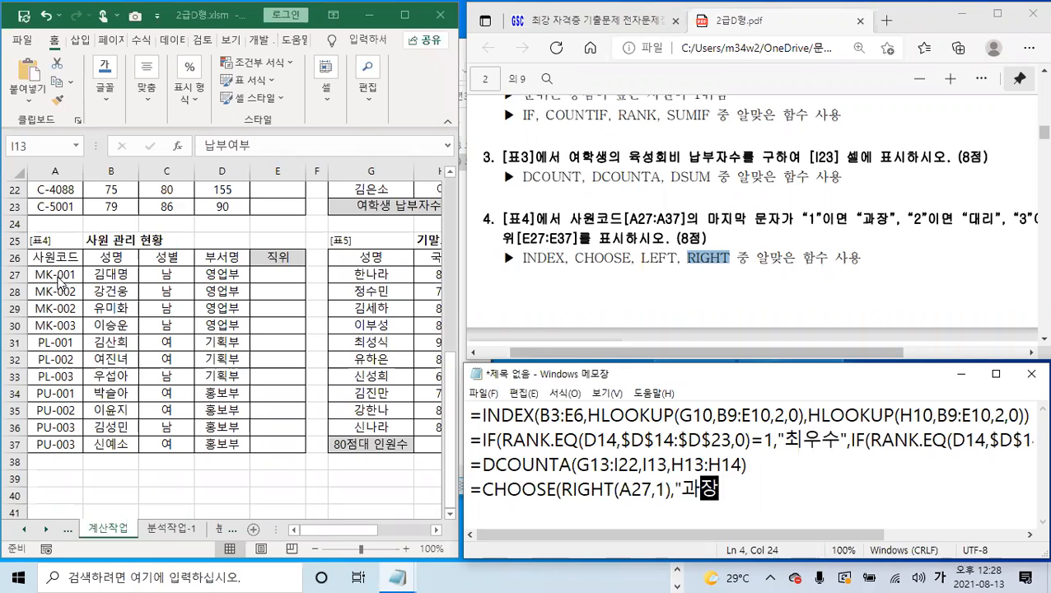
{"action": "type", "text": "\",\"대리"}
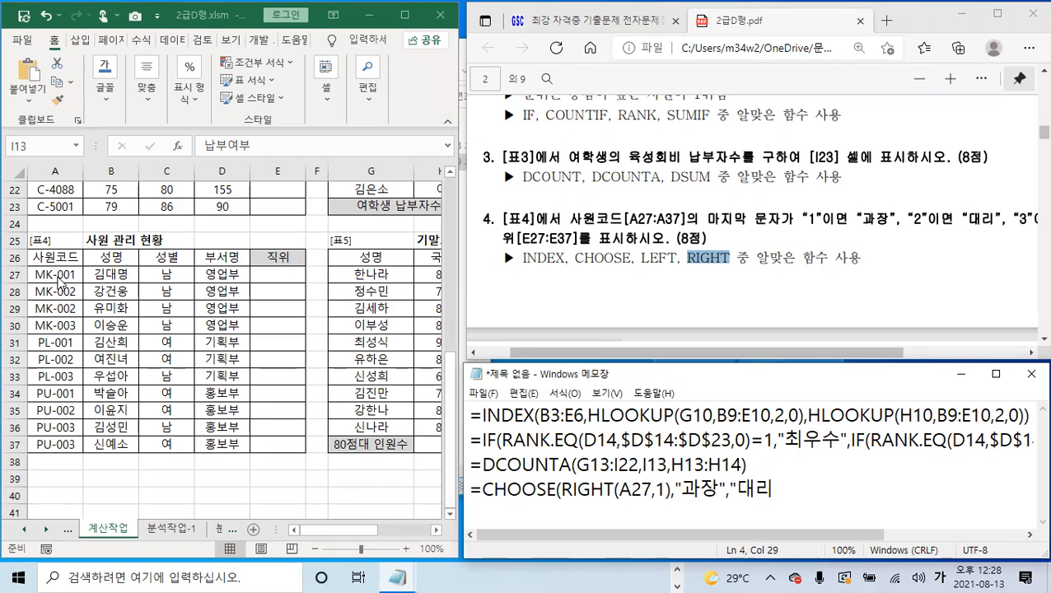
{"action": "type", "text": "\",\"사원\")"}
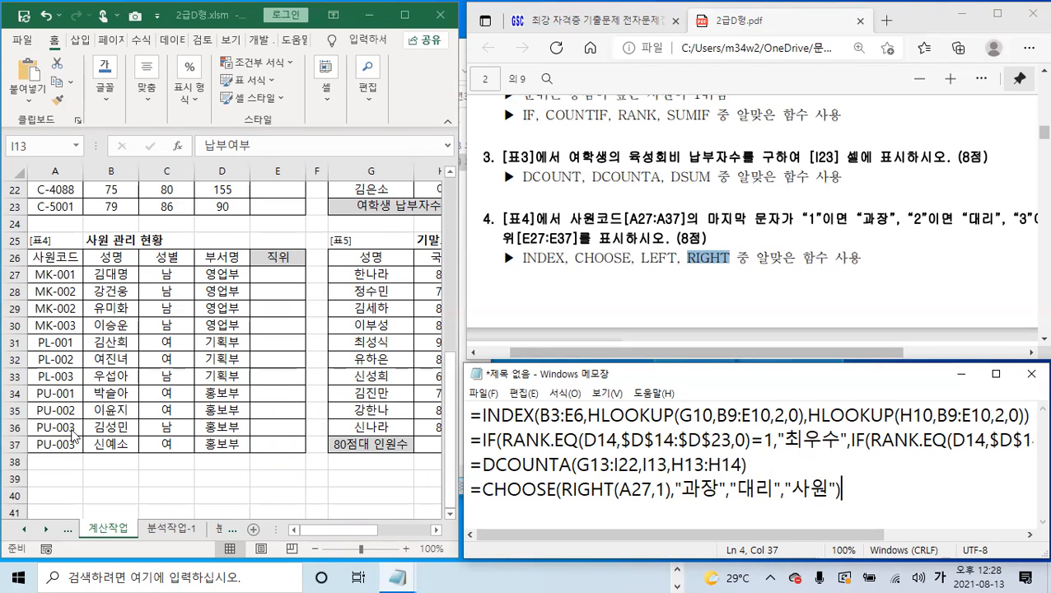
{"action": "left_click_drag", "start_coordinate": [849, 352], "coordinate": [812, 353]}
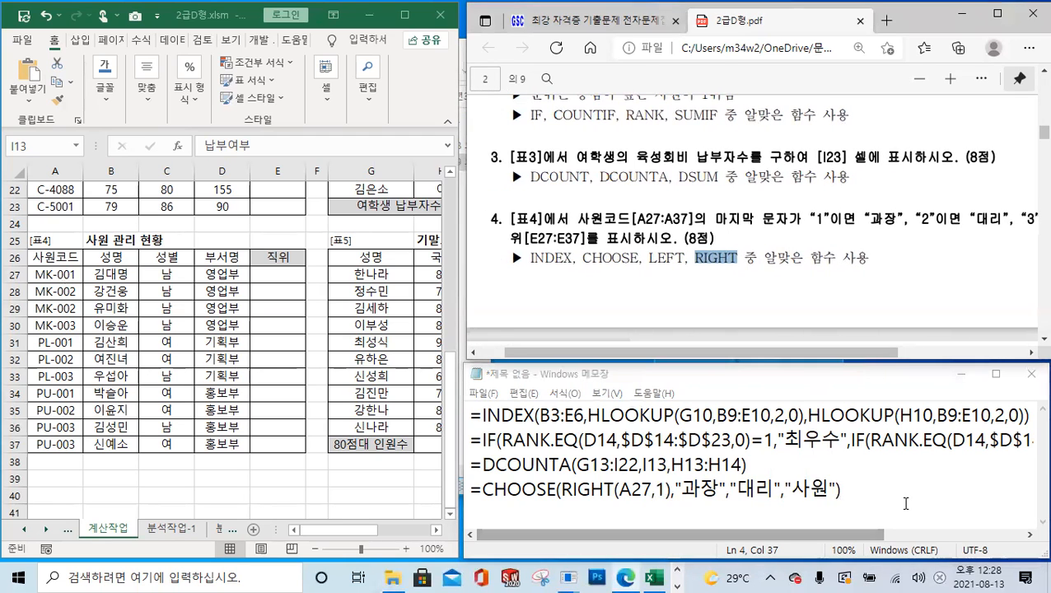
{"action": "left_click", "coordinate": [882, 494]}
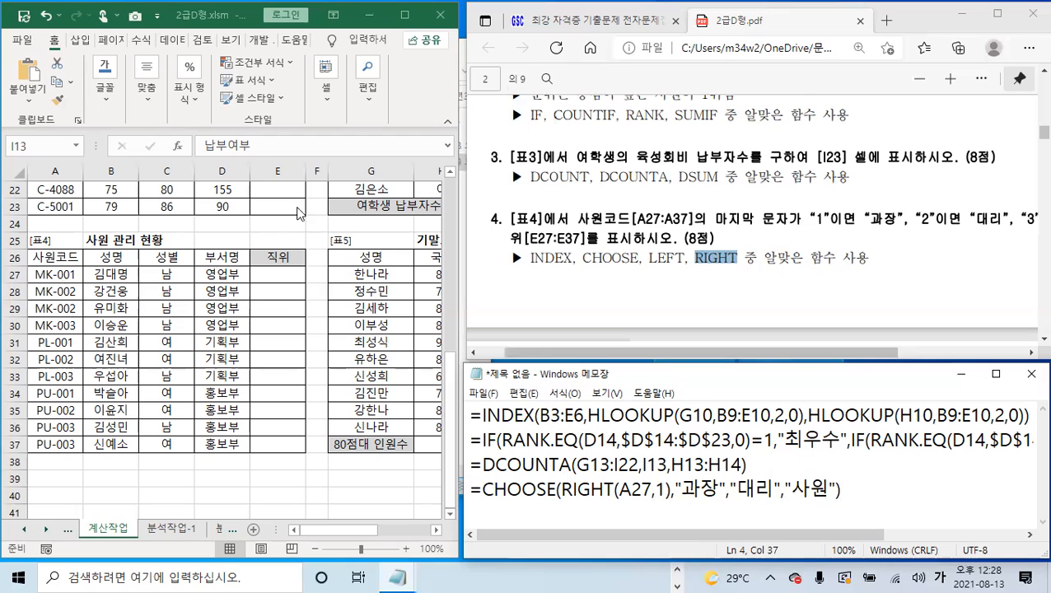
- Enter =CHOOSE(RIGHT(A27,1),"과장","대리","사원") in E27 and fill it down to E37
{"action": "left_click", "coordinate": [278, 275]}
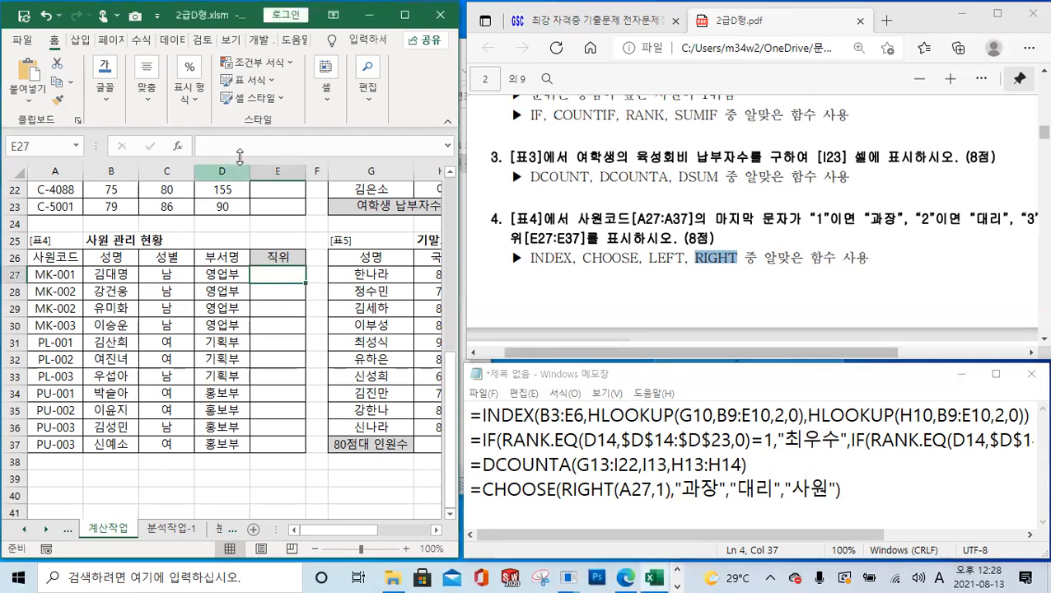
{"action": "type", "text": "=CHOO"}
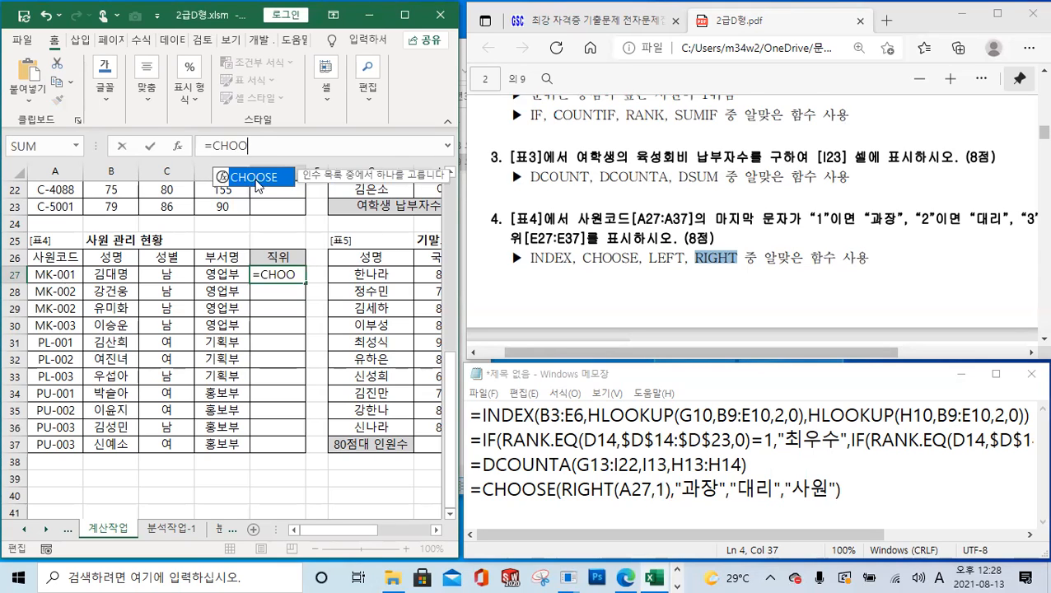
{"action": "double_click", "coordinate": [255, 178]}
{"action": "type", "text": "RIGH"}
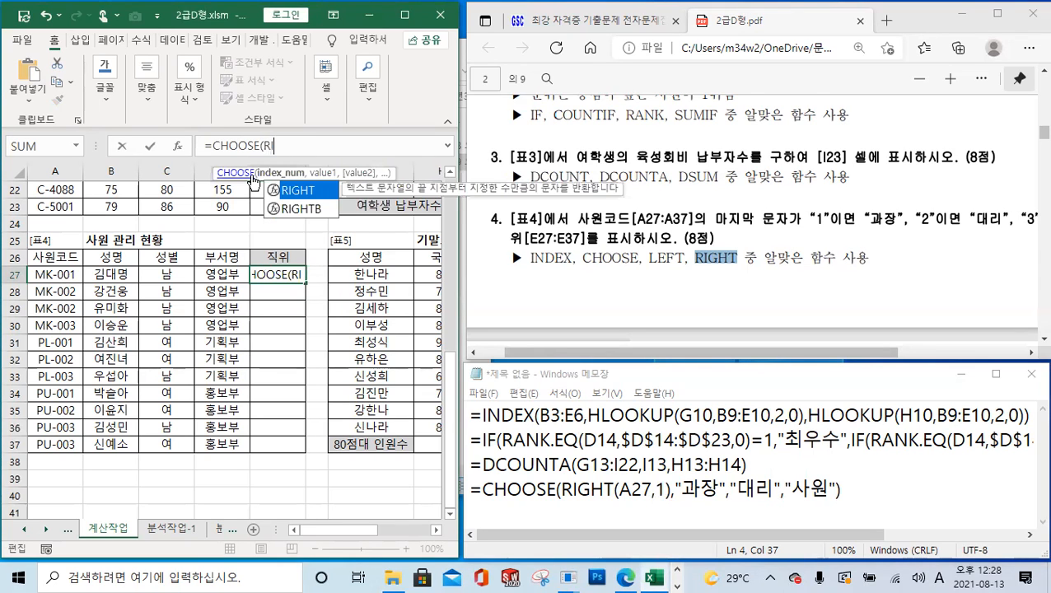
{"action": "double_click", "coordinate": [296, 191]}
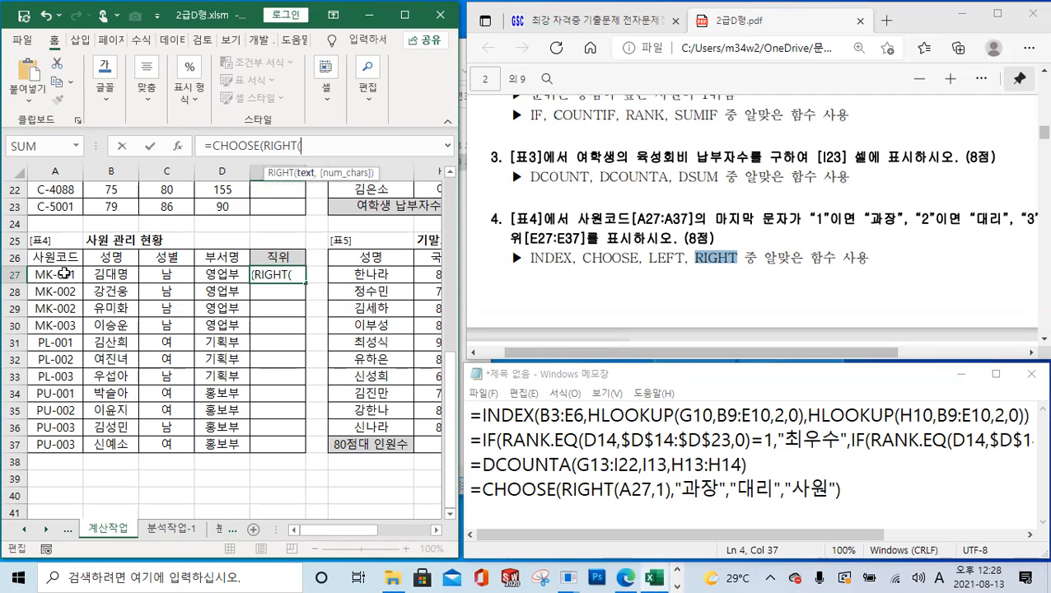
{"action": "left_click", "coordinate": [64, 274]}
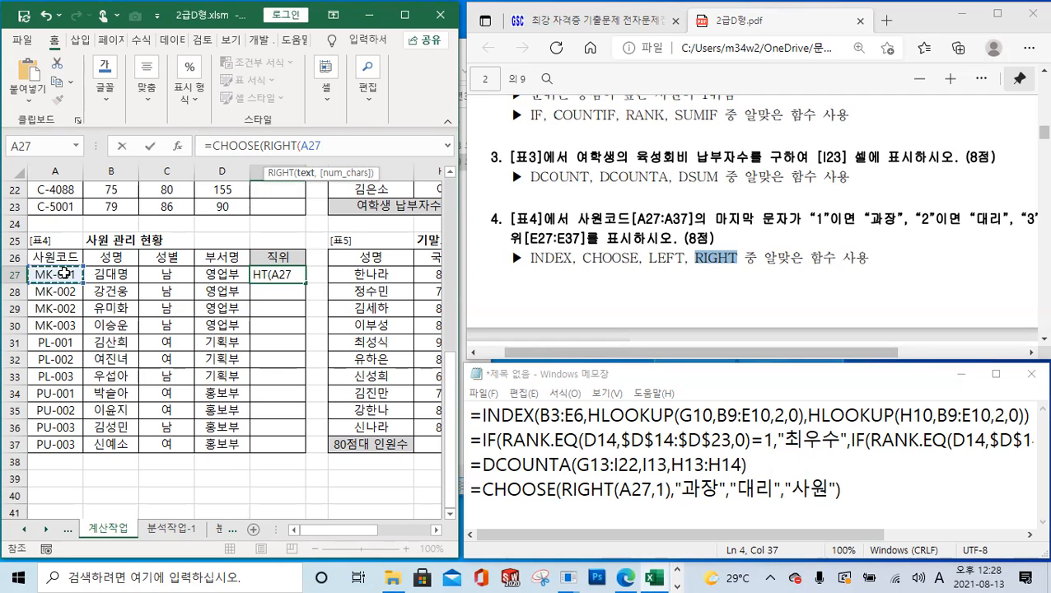
{"action": "type", "text": ","}
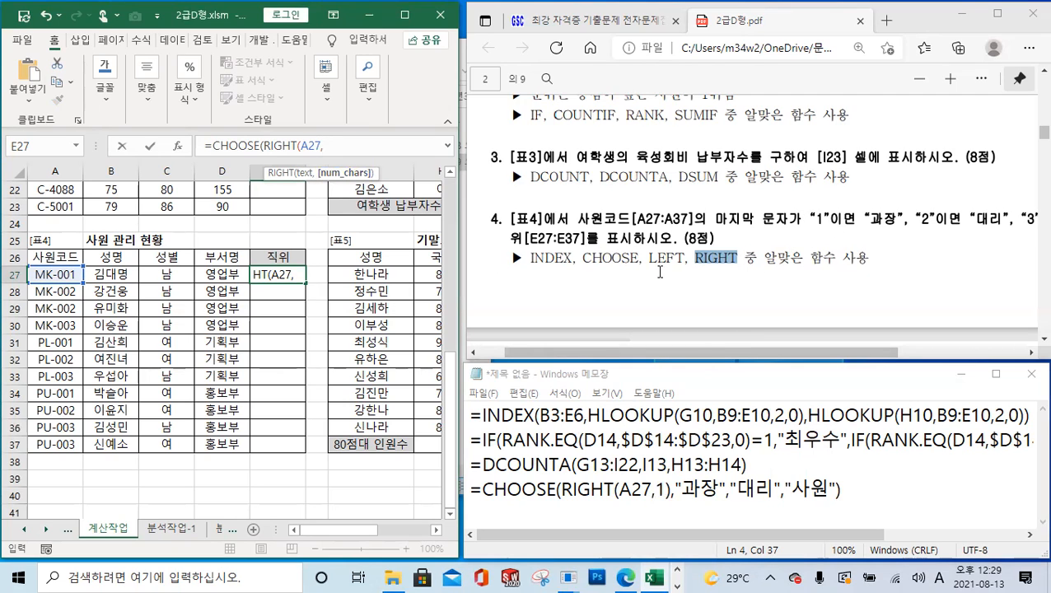
{"action": "type", "text": "1),"}
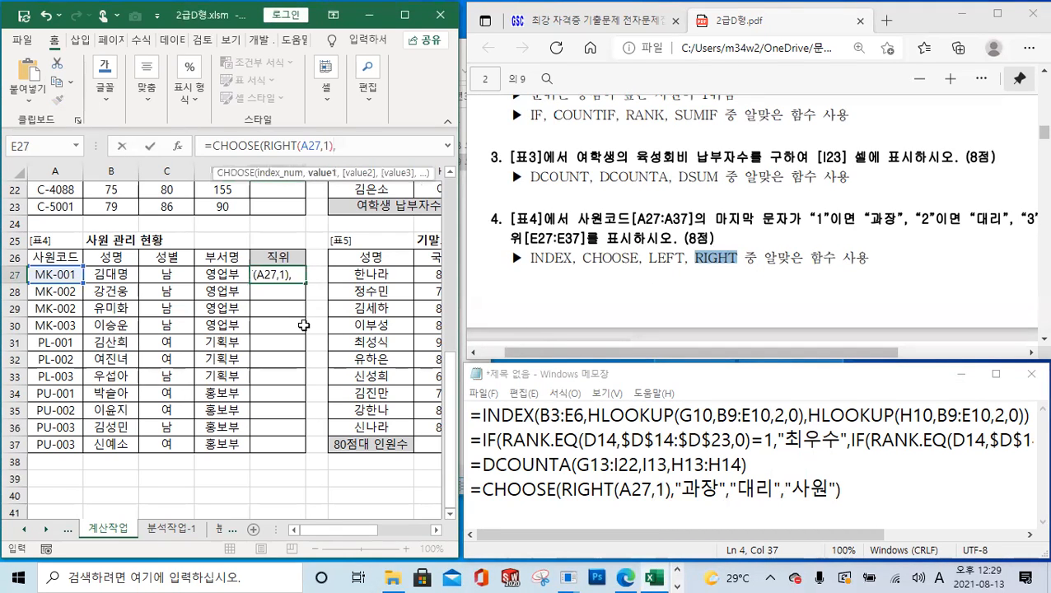
{"action": "type", "text": "ㄱ과장\","}
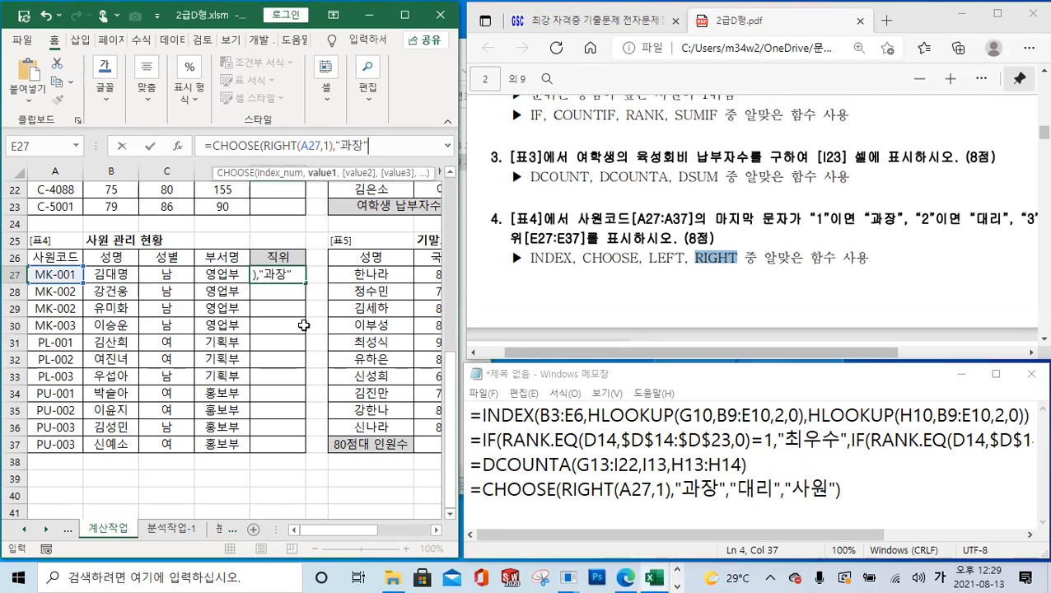
{"action": "type", "text": "\""}
{"action": "type", "text": "대리"}
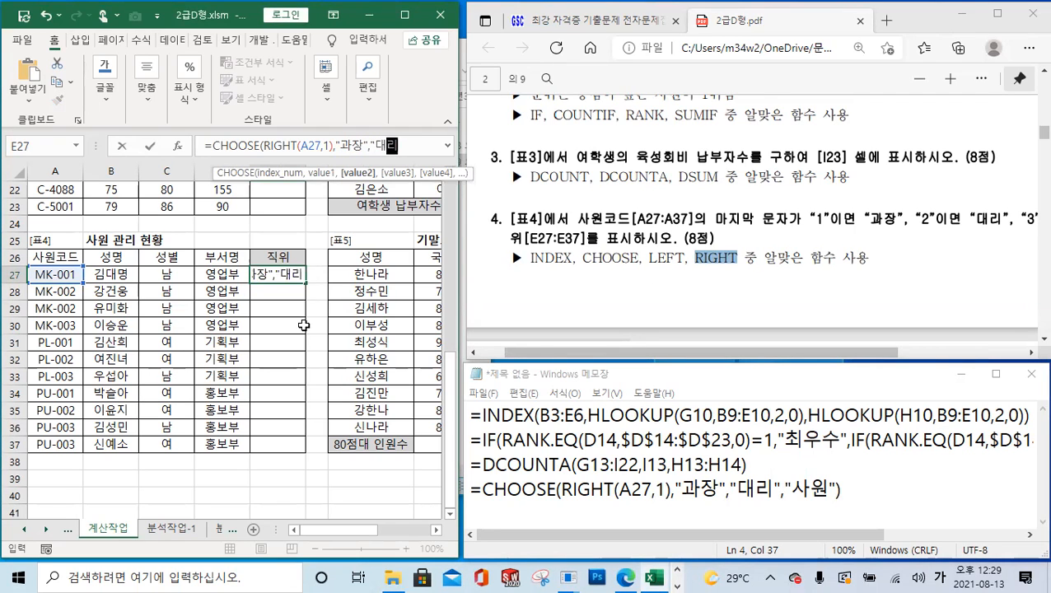
{"action": "type", "text": "\",\"사원\""}
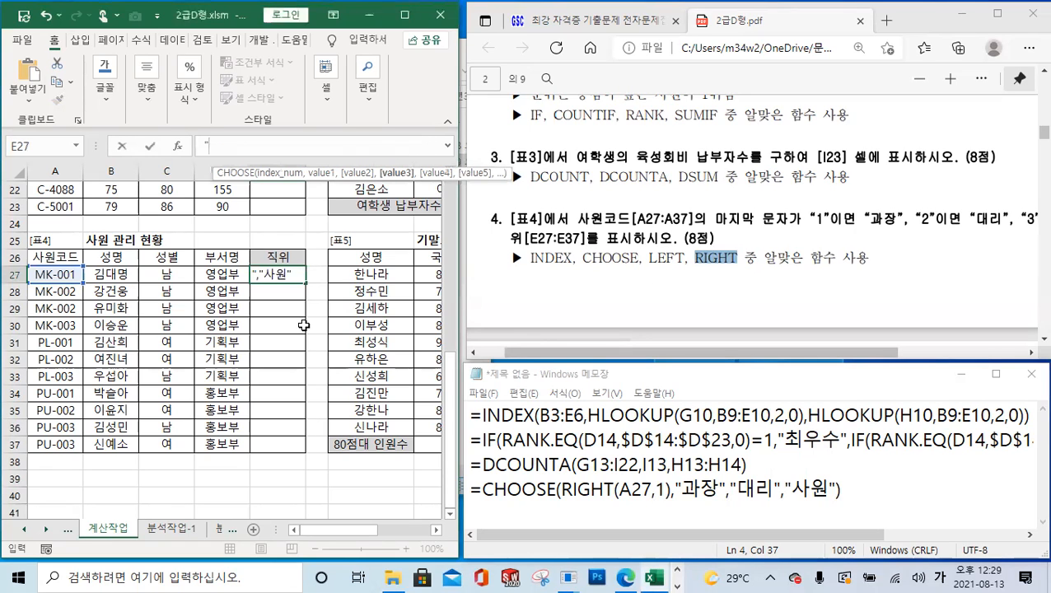
{"action": "type", "text": ")"}
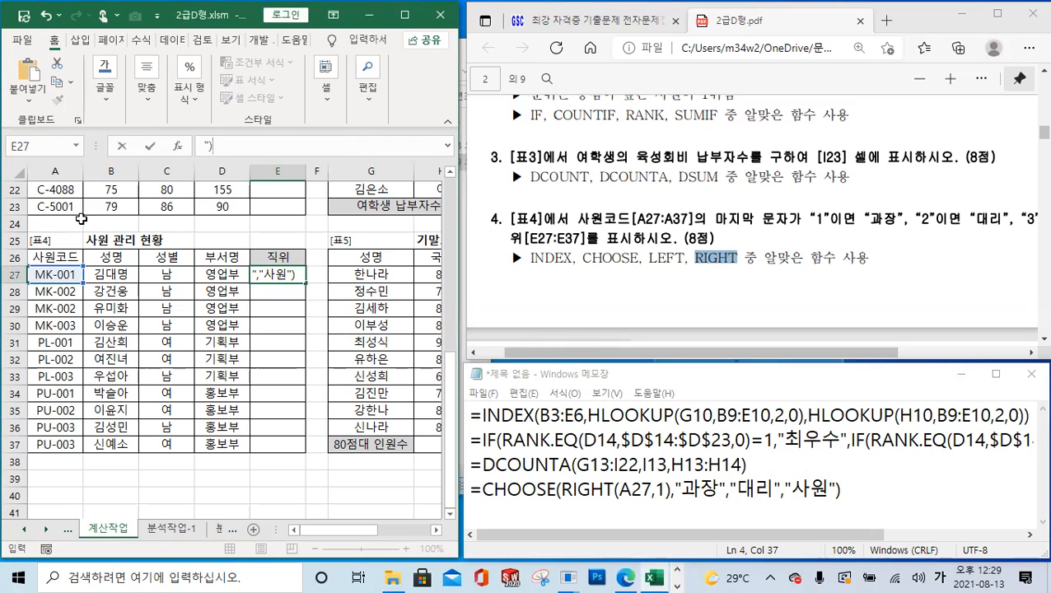
{"action": "left_click", "coordinate": [150, 146]}
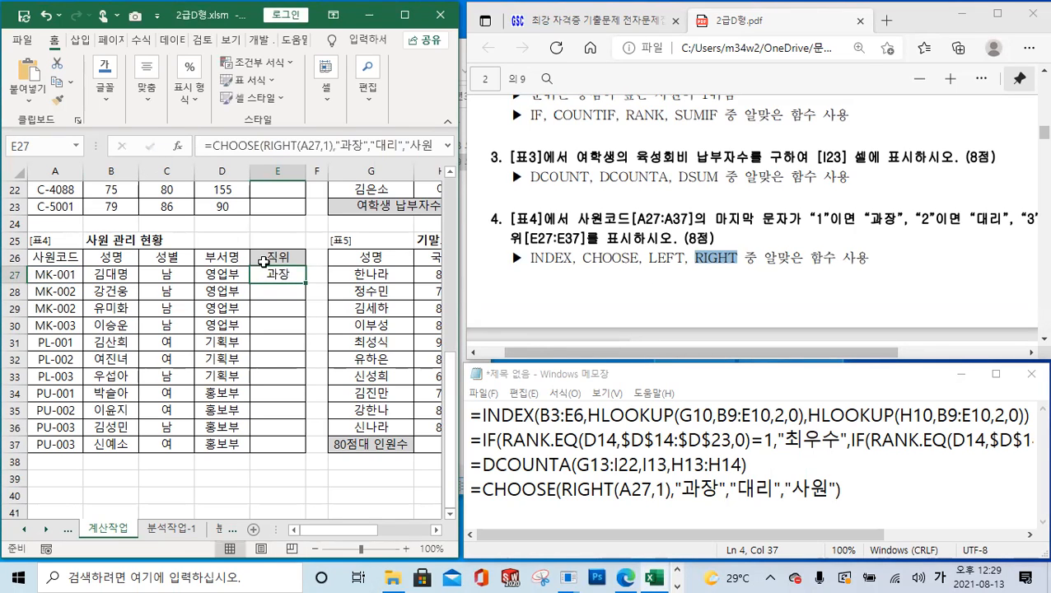
{"action": "double_click", "coordinate": [305, 282]}
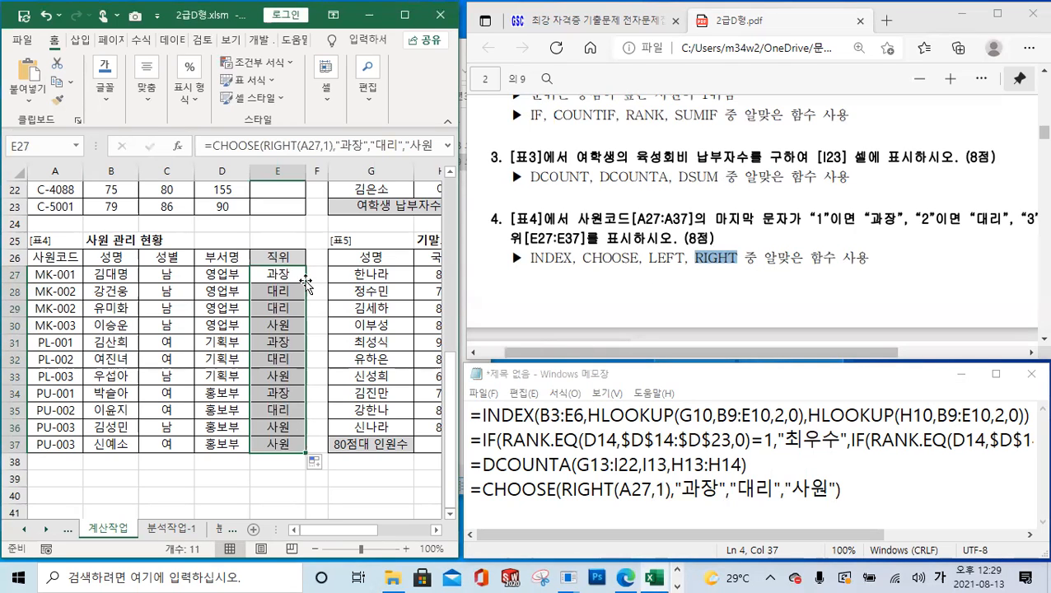
- Scroll the exam PDF to page 3, item 5, about counting scores in the 80s
{"action": "left_click", "coordinate": [585, 259]}
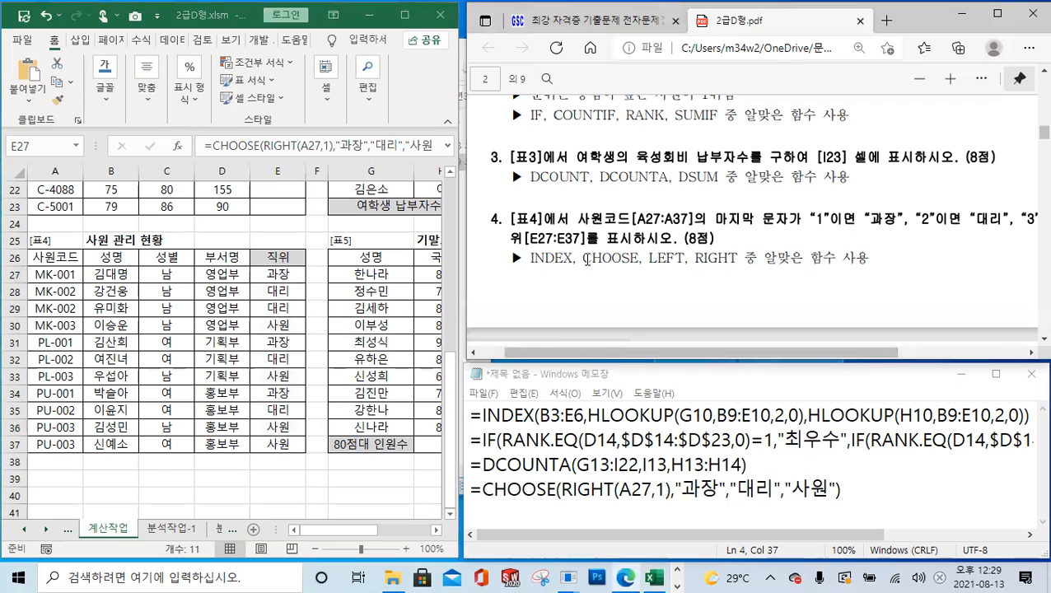
{"action": "scroll", "coordinate": [586, 258], "scroll_direction": "down", "scroll_amount": 5}
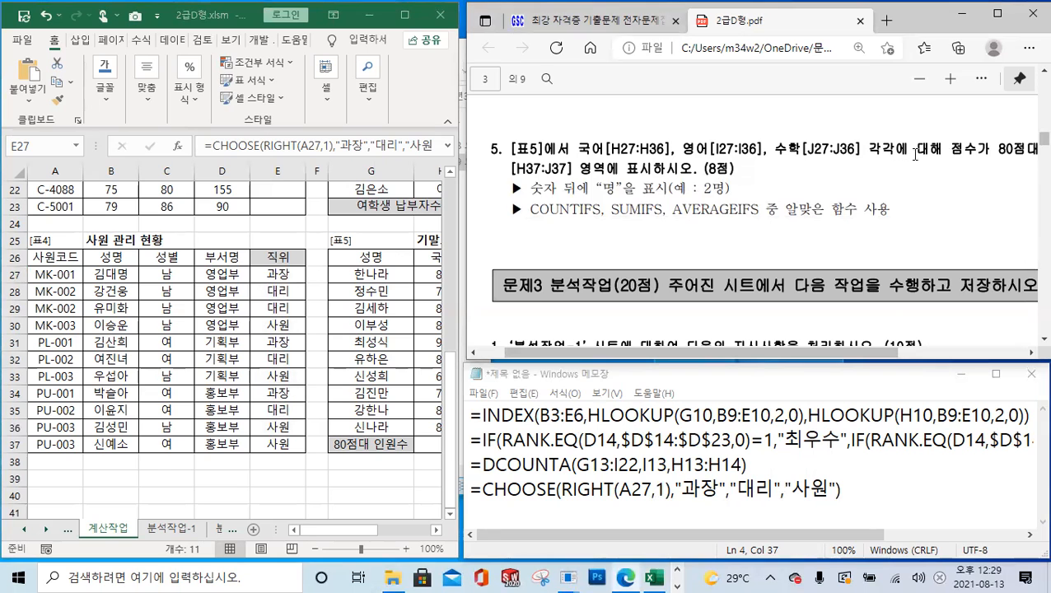
{"action": "mouse_move", "coordinate": [836, 351]}
{"action": "left_mouse_down"}
{"action": "mouse_move", "coordinate": [948, 349]}
{"action": "mouse_move", "coordinate": [854, 355]}
{"action": "left_mouse_up"}
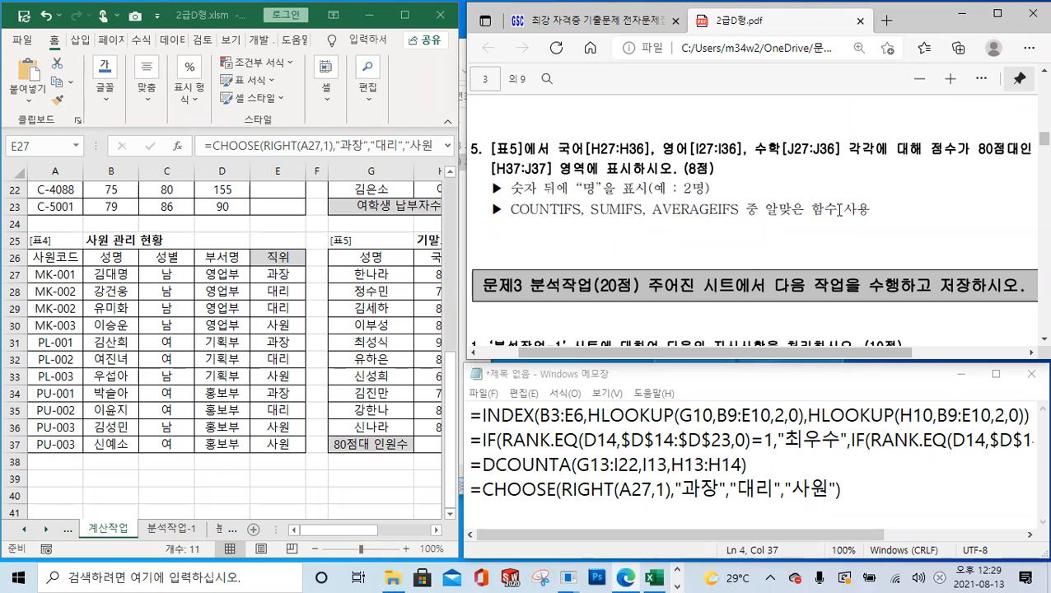
{"action": "left_click_drag", "start_coordinate": [856, 352], "coordinate": [828, 344]}
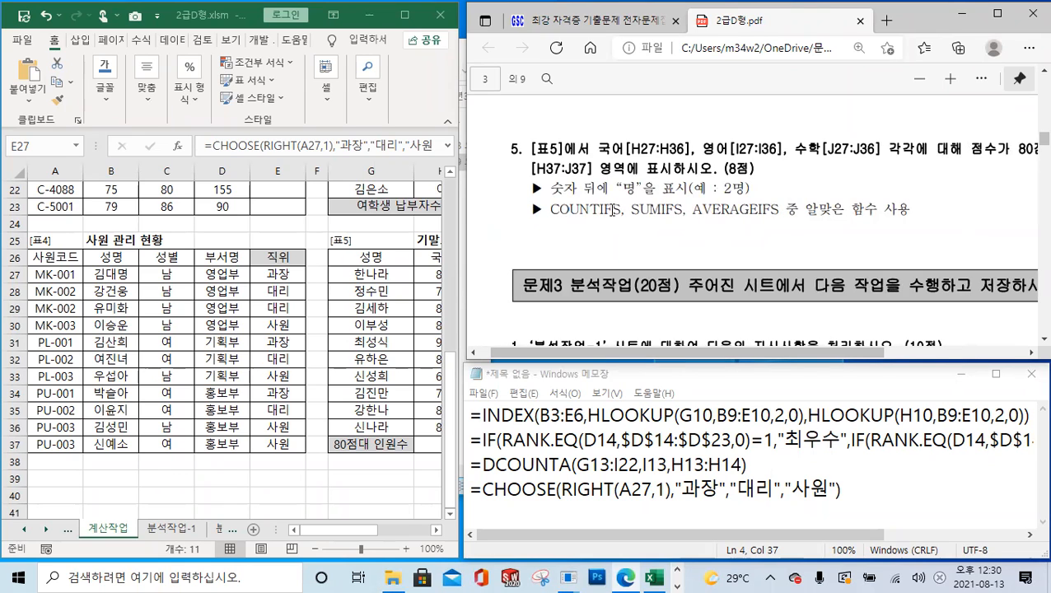
- Start a fifth notes line with =COUNTIFS( after switching input to English
{"action": "left_click", "coordinate": [509, 511]}
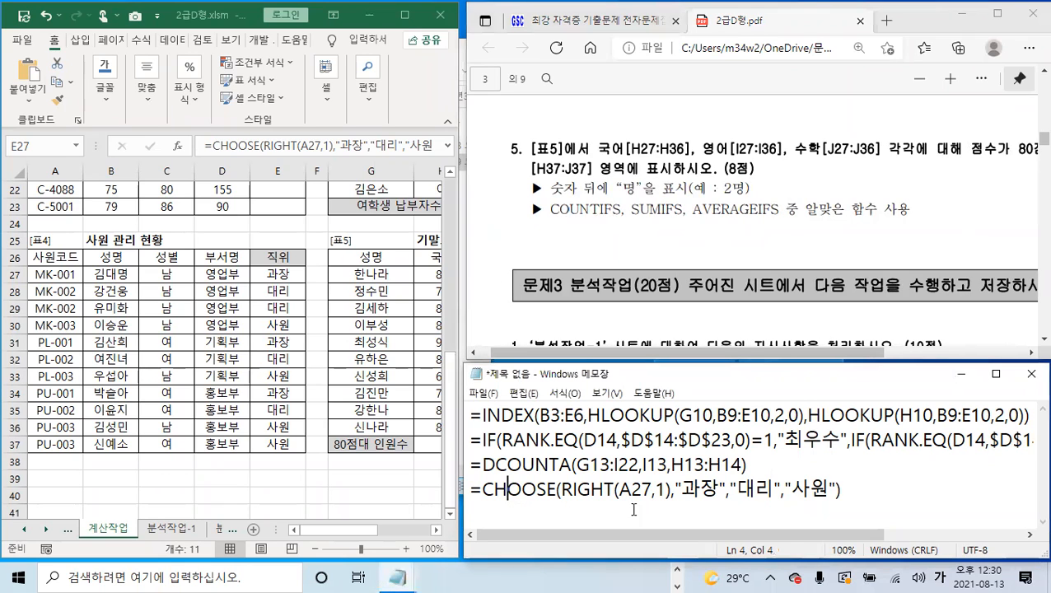
{"action": "left_click", "coordinate": [854, 487]}
{"action": "key", "text": "Return"}
{"action": "type", "text": "="}
{"action": "type", "text": "채ㅕ"}
{"action": "key", "text": "BackSpace"}
{"action": "key", "text": "BackSpace"}
{"action": "key", "text": "Hangul"}
{"action": "type", "text": "COUNTI"}
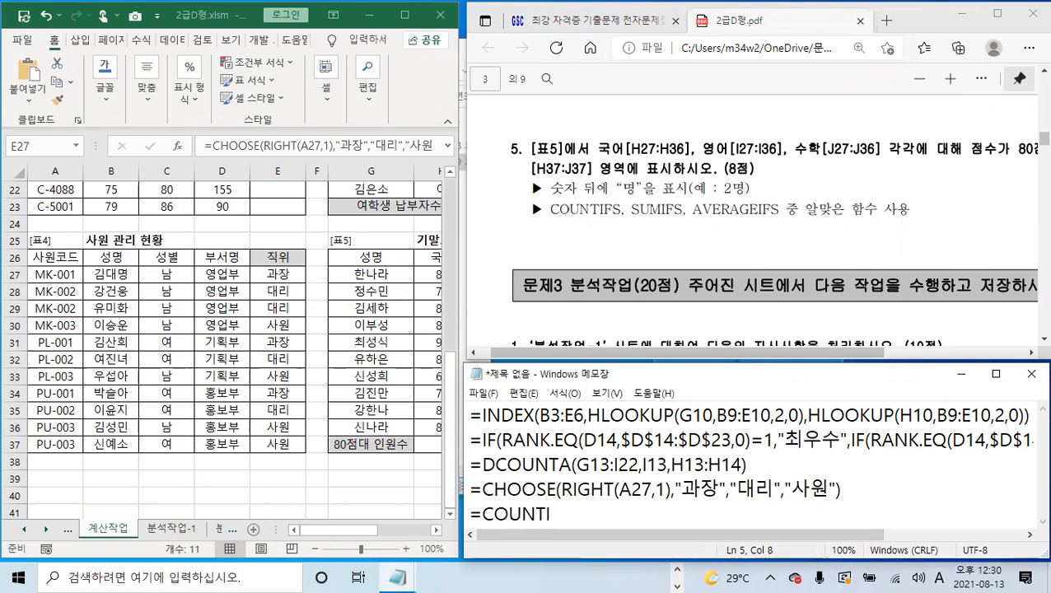
{"action": "type", "text": "FS("}
{"action": "mouse_move", "coordinate": [857, 534]}
{"action": "left_mouse_down"}
{"action": "mouse_move", "coordinate": [885, 531]}
{"action": "mouse_move", "coordinate": [858, 533]}
{"action": "left_mouse_up"}
{"action": "mouse_move", "coordinate": [865, 353]}
{"action": "left_mouse_down"}
{"action": "mouse_move", "coordinate": [918, 355]}
{"action": "mouse_move", "coordinate": [852, 354]}
{"action": "left_mouse_up"}
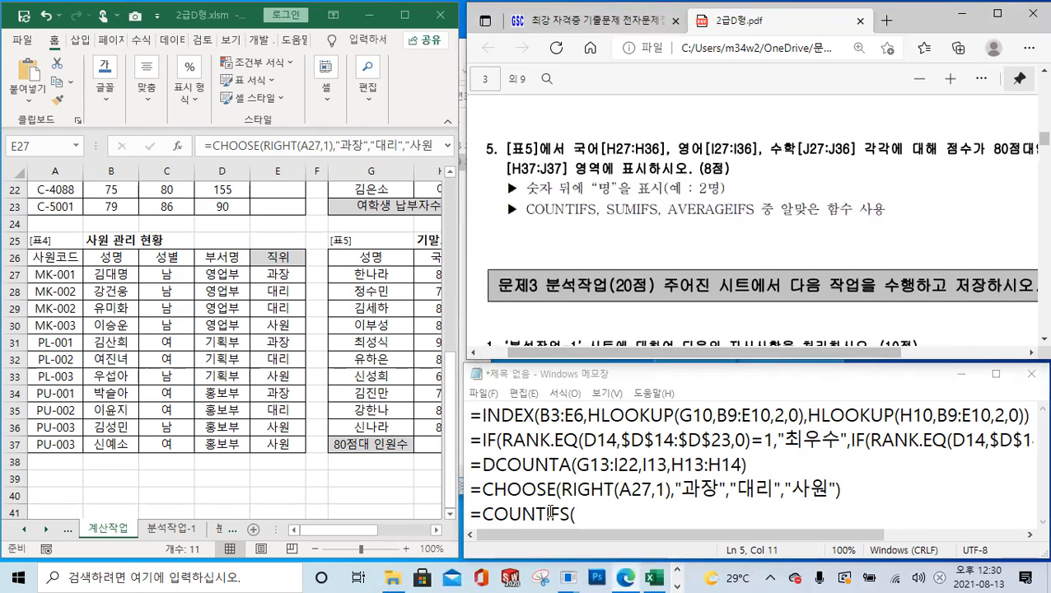
{"action": "left_click", "coordinate": [376, 529]}
{"action": "left_click_drag", "start_coordinate": [359, 531], "coordinate": [404, 531]}
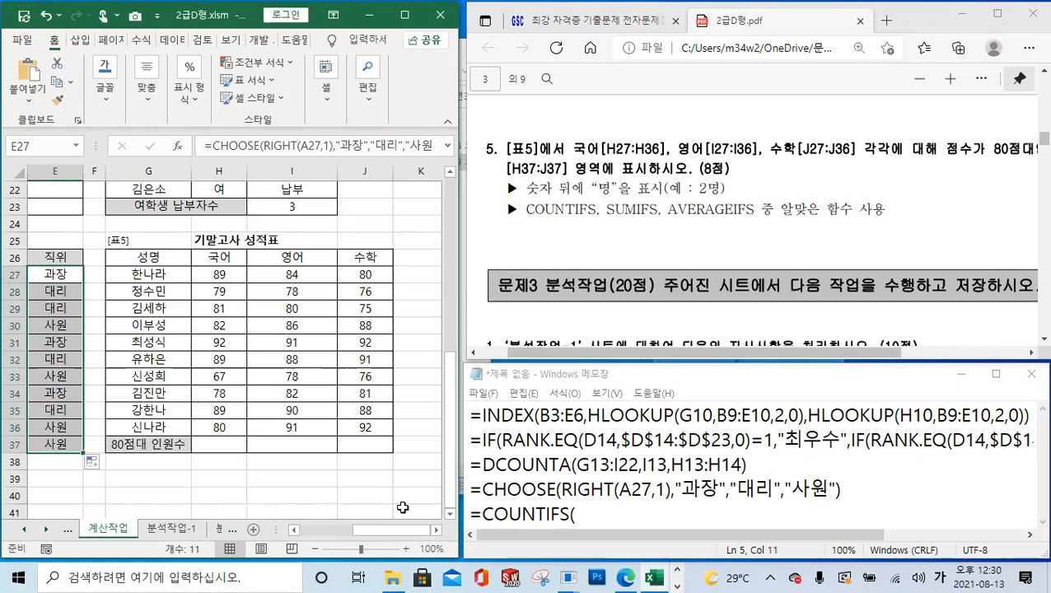
- Complete the draft as =COUNTIFS(H27:H36,">=80",H27:H36,"<90") and select H37
{"action": "left_click", "coordinate": [587, 516]}
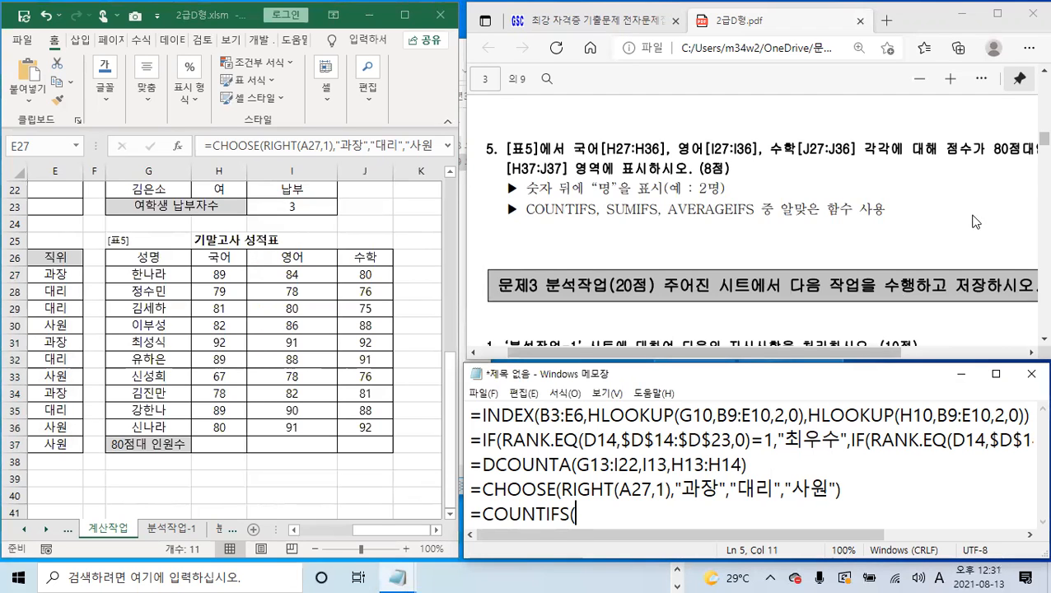
{"action": "left_click_drag", "start_coordinate": [842, 356], "coordinate": [862, 374]}
{"action": "left_click", "coordinate": [626, 511]}
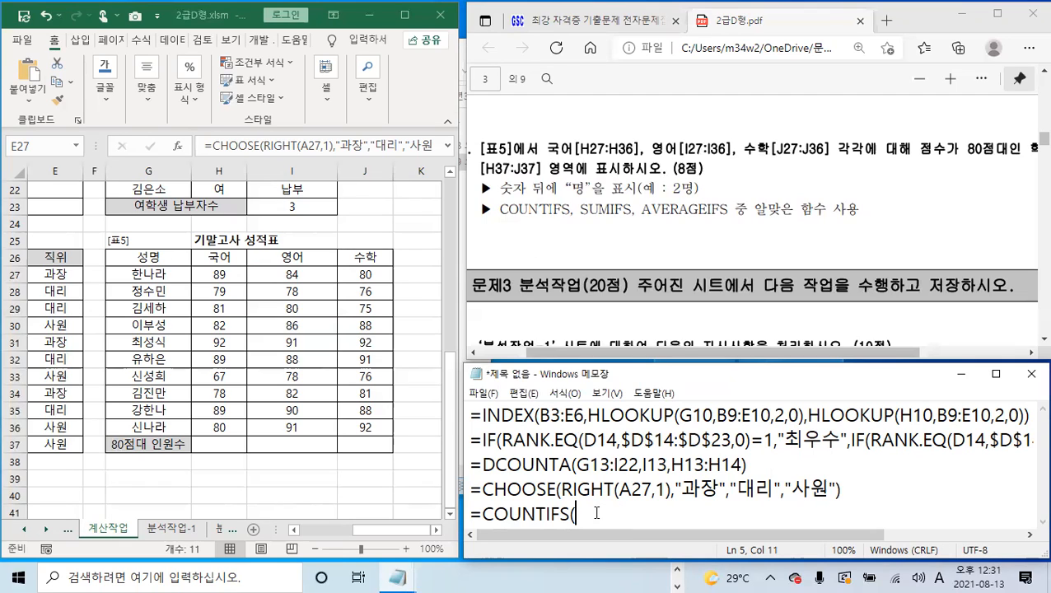
{"action": "type", "text": "H27:H36"}
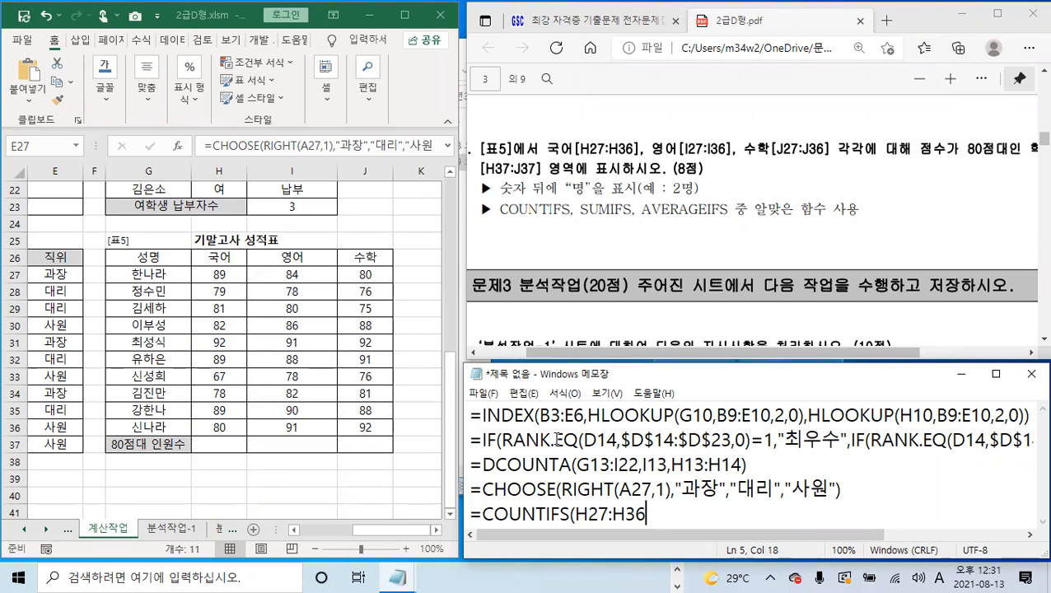
{"action": "type", "text": ","}
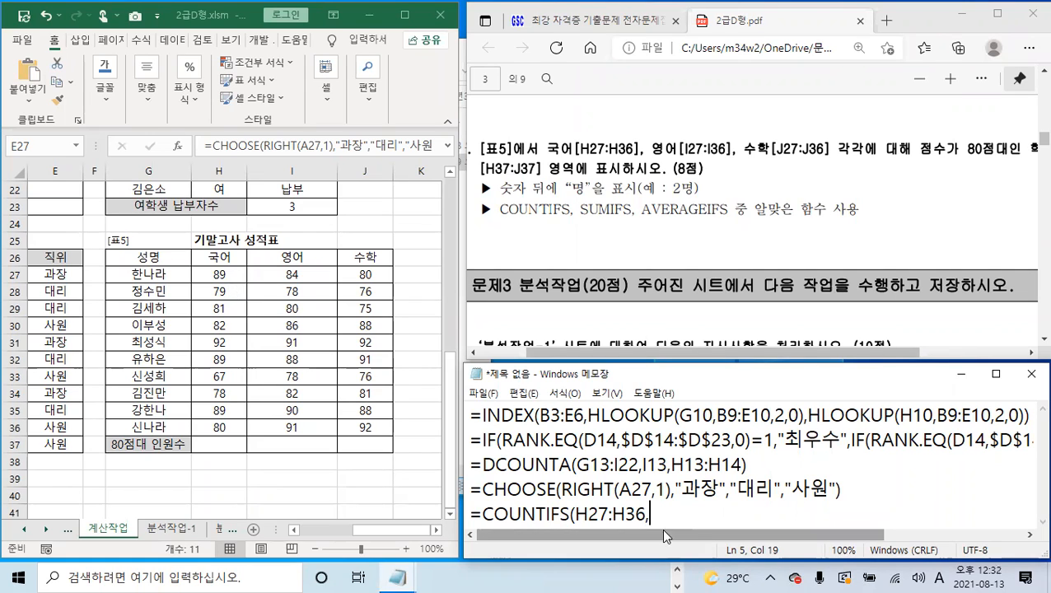
{"action": "type", "text": "\">="}
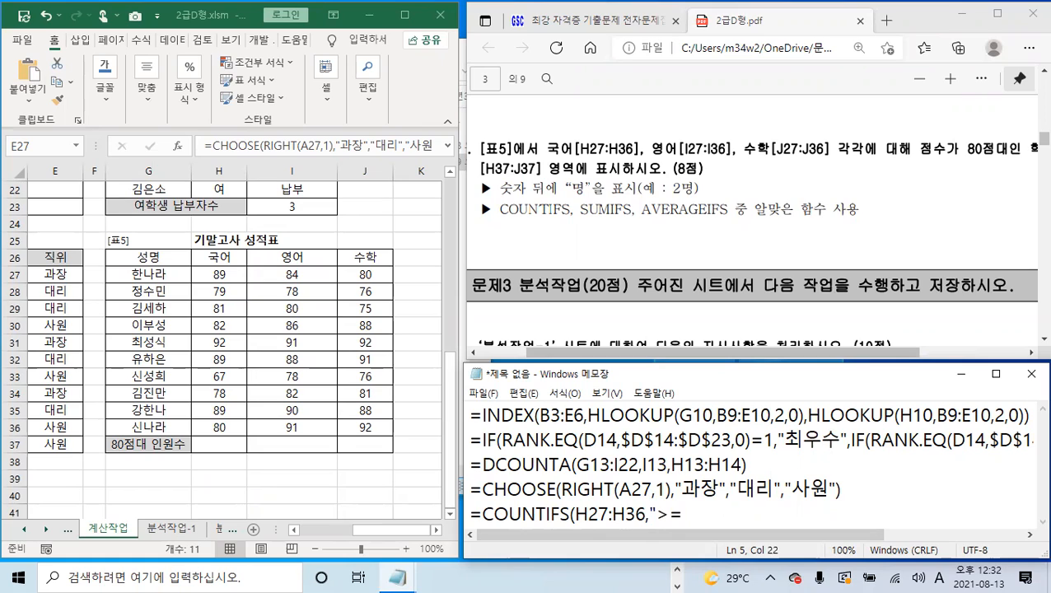
{"action": "type", "text": "80\",H2"}
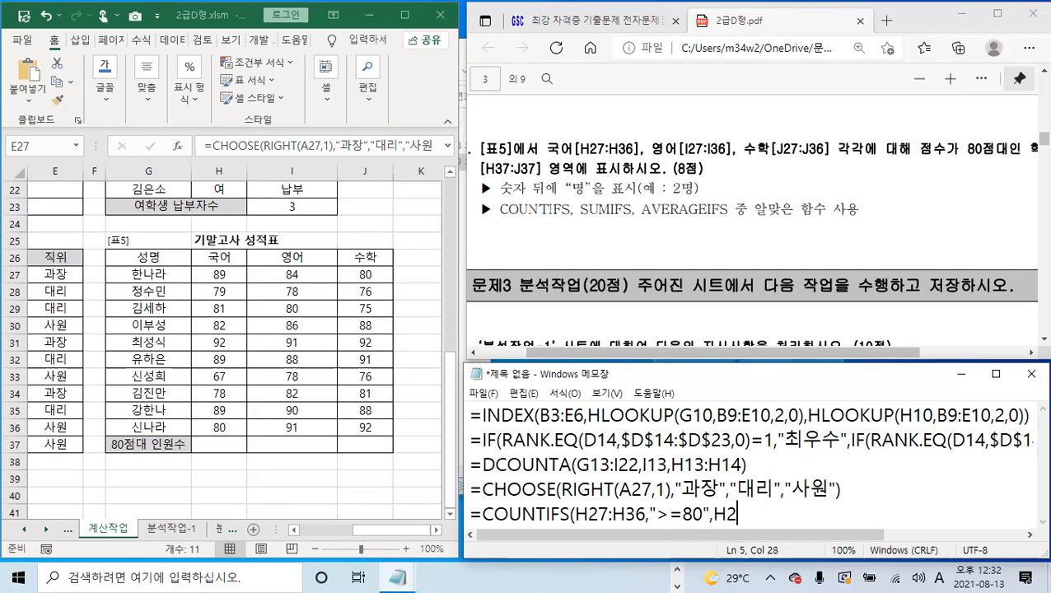
{"action": "type", "text": "7"}
{"action": "type", "text": ":H36,"}
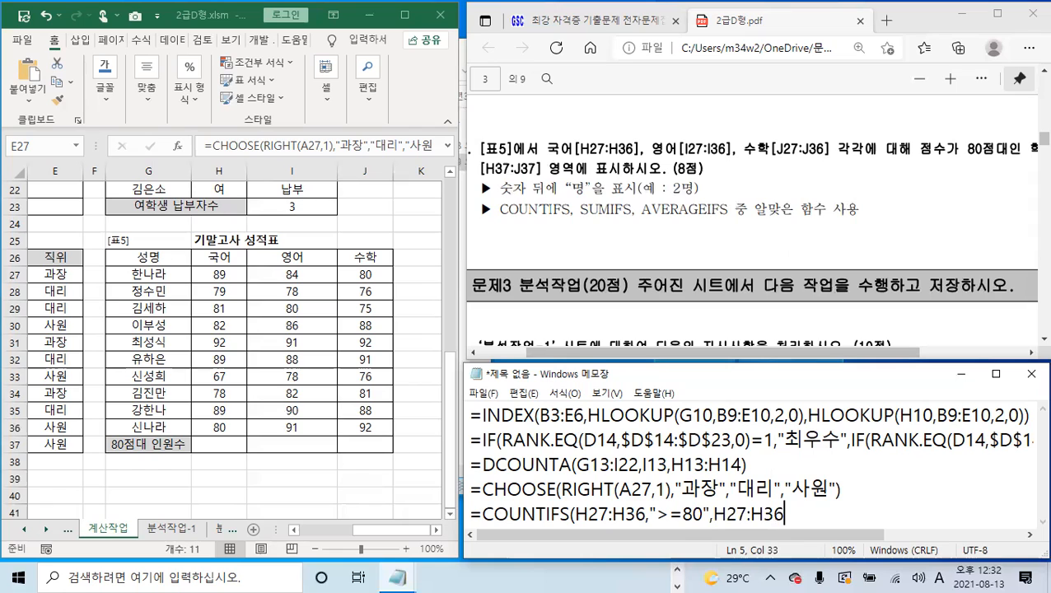
{"action": "type", "text": "\"<90\")"}
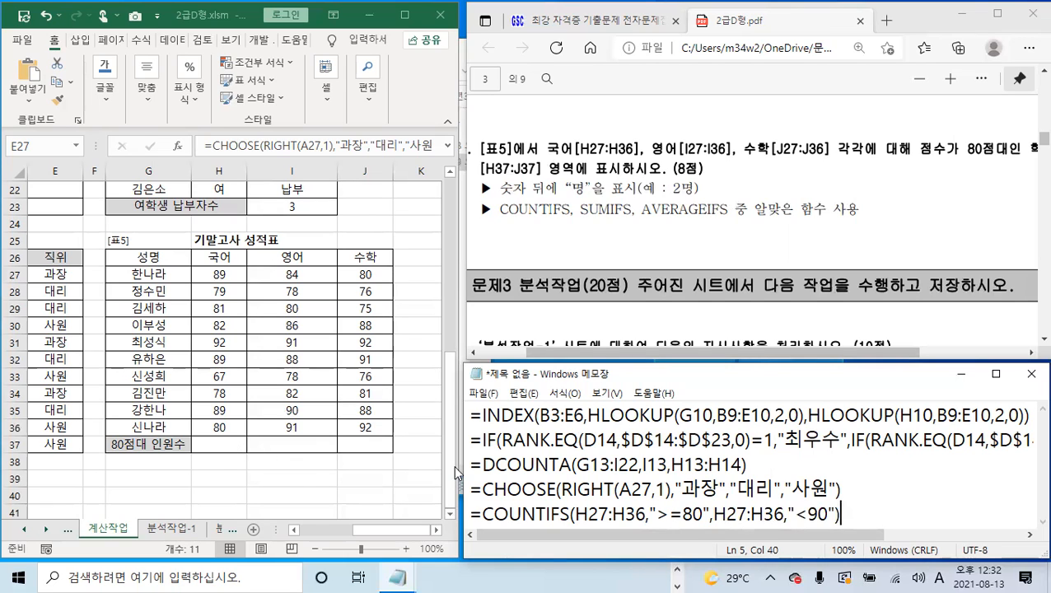
{"action": "left_click", "coordinate": [239, 443]}
- Enter a COUNTIFS in H37 with ranges H27:H36 and H27:H37, criteria ">=80" and "<90", giving #VALUE!
{"action": "left_click", "coordinate": [254, 149]}
{"action": "type", "text": "="}
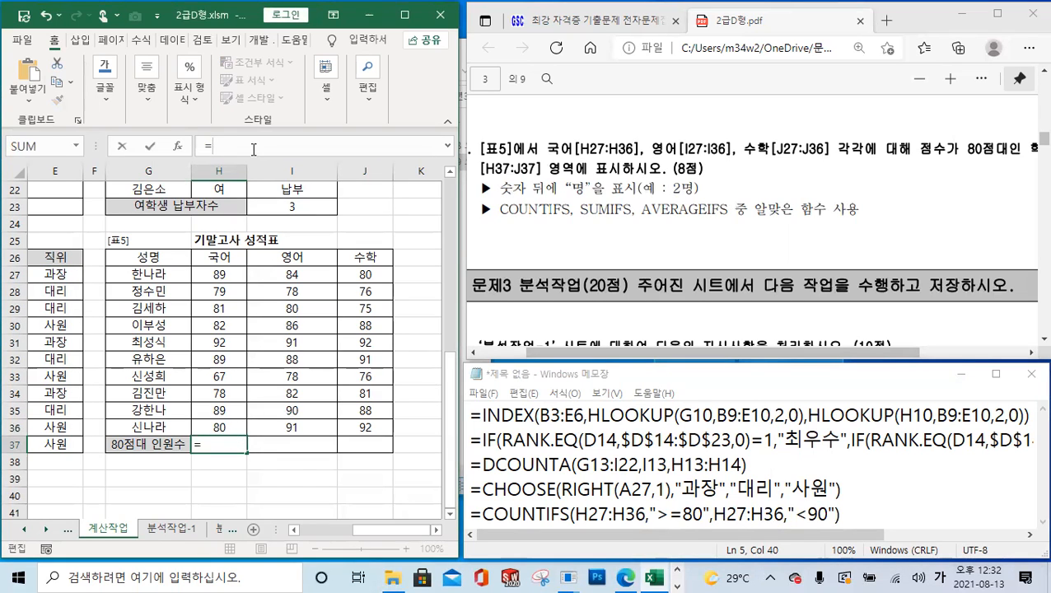
{"action": "type", "text": "채ㅕ"}
{"action": "key", "text": "BackSpace"}
{"action": "key", "text": "BackSpace"}
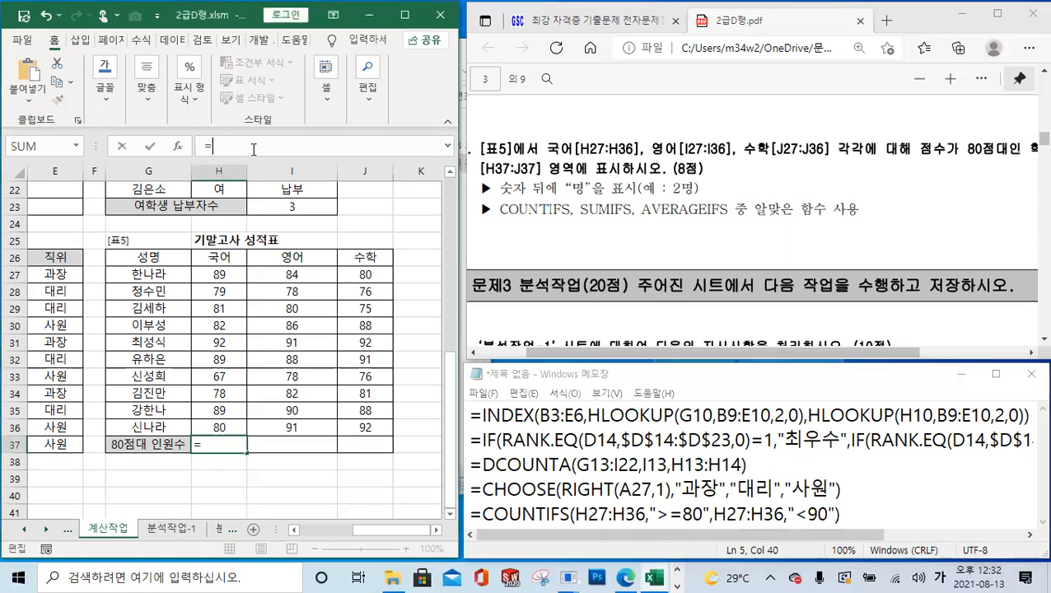
{"action": "key", "text": "Hangul"}
{"action": "type", "text": "COUNTIF"}
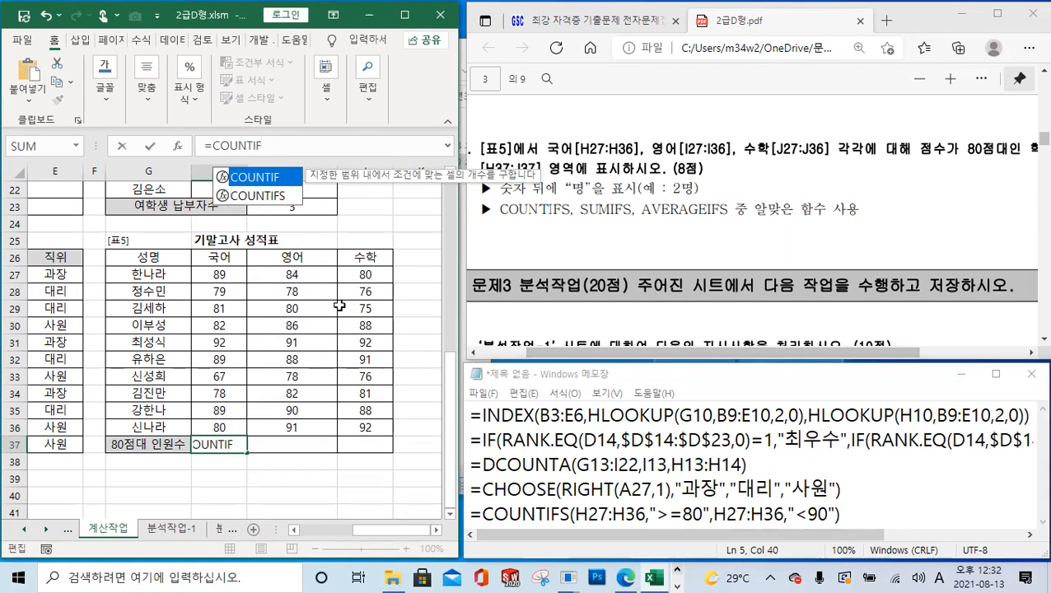
{"action": "double_click", "coordinate": [262, 196]}
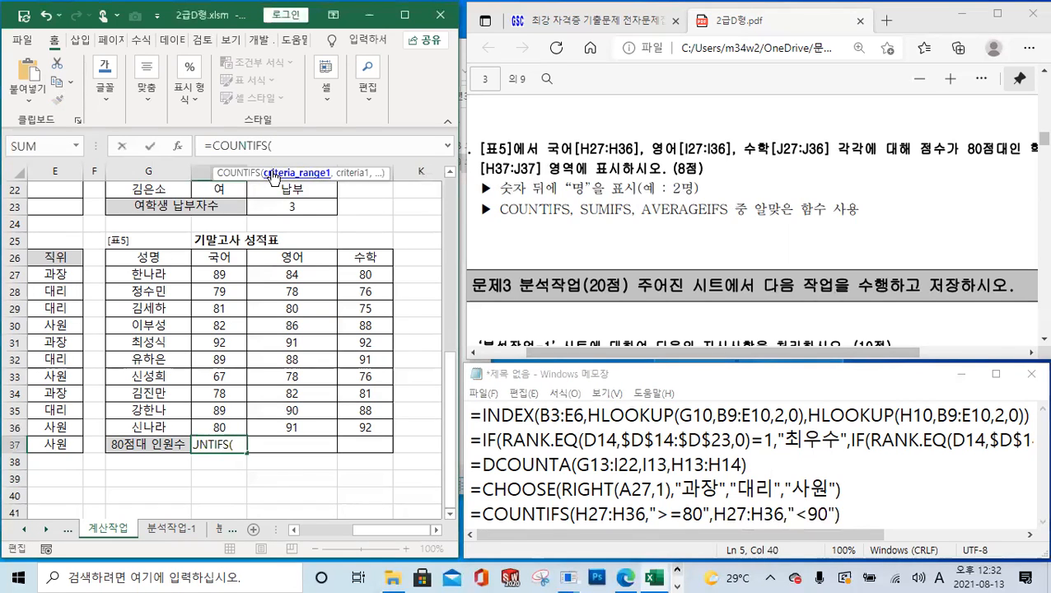
{"action": "left_click", "coordinate": [229, 274]}
{"action": "left_click_drag", "start_coordinate": [230, 274], "coordinate": [217, 427]}
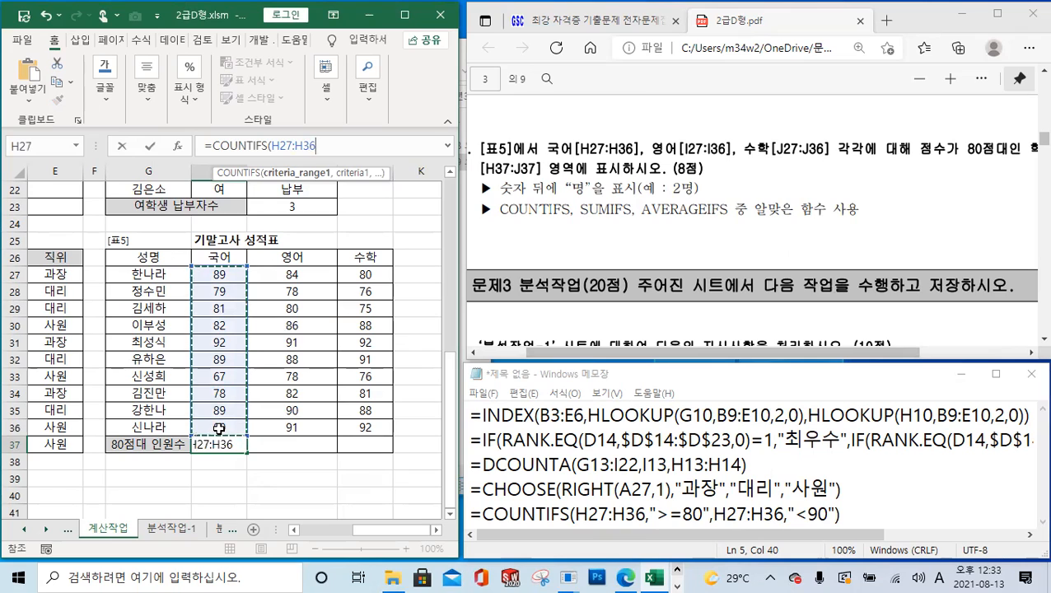
{"action": "type", "text": ",\">=80"}
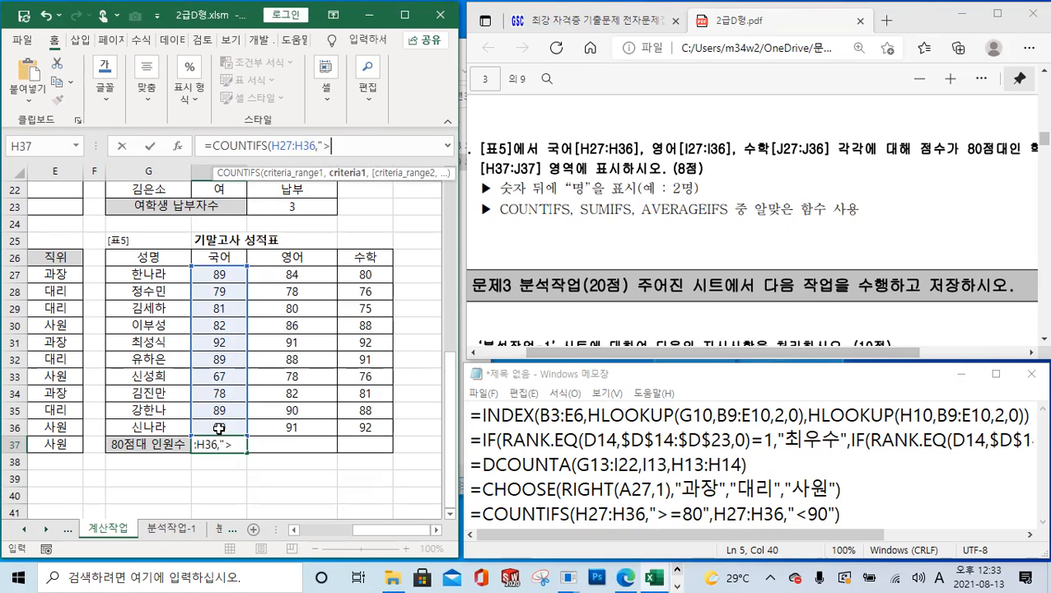
{"action": "type", "text": "\","}
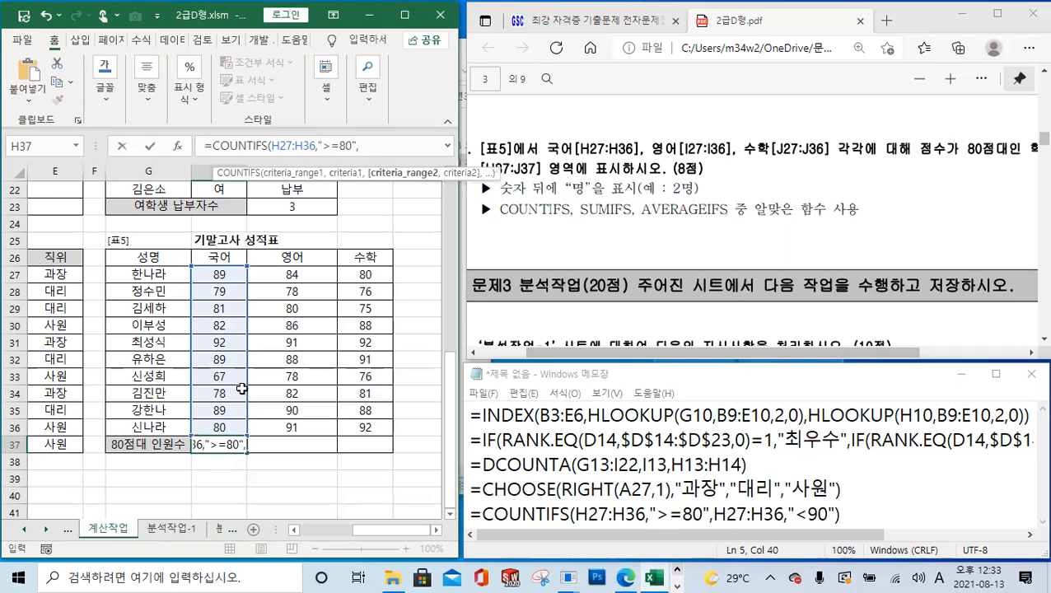
{"action": "left_click_drag", "start_coordinate": [224, 275], "coordinate": [220, 434]}
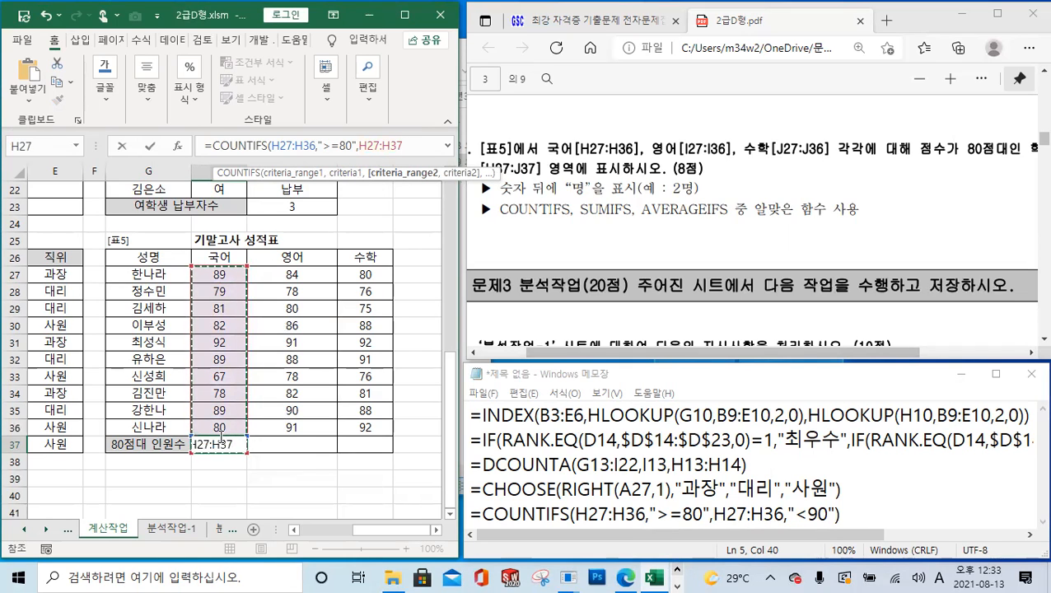
{"action": "type", "text": ",\""}
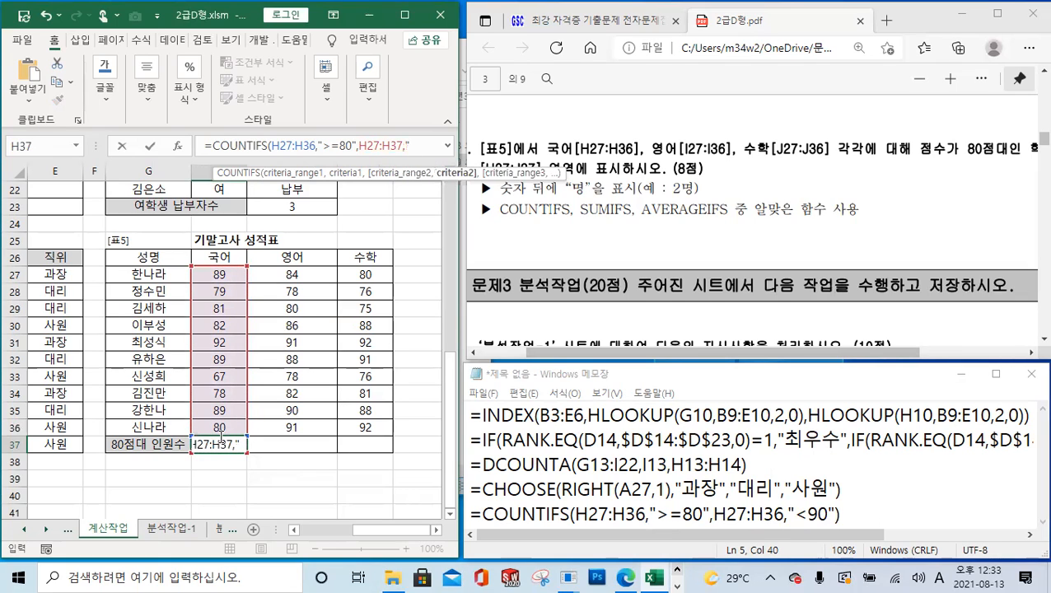
{"action": "type", "text": "<90\")"}
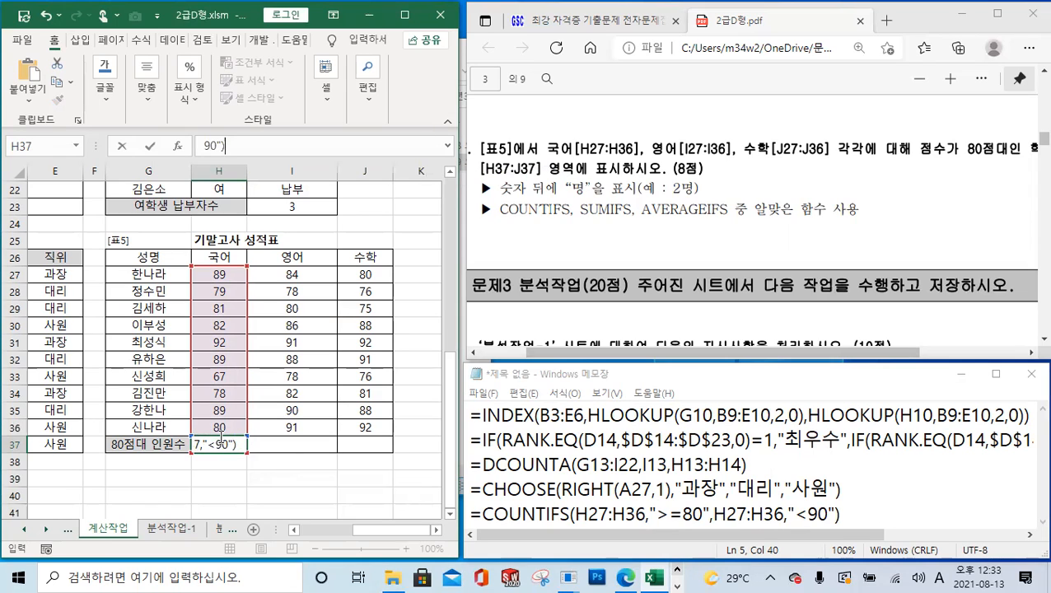
{"action": "left_click", "coordinate": [151, 147]}
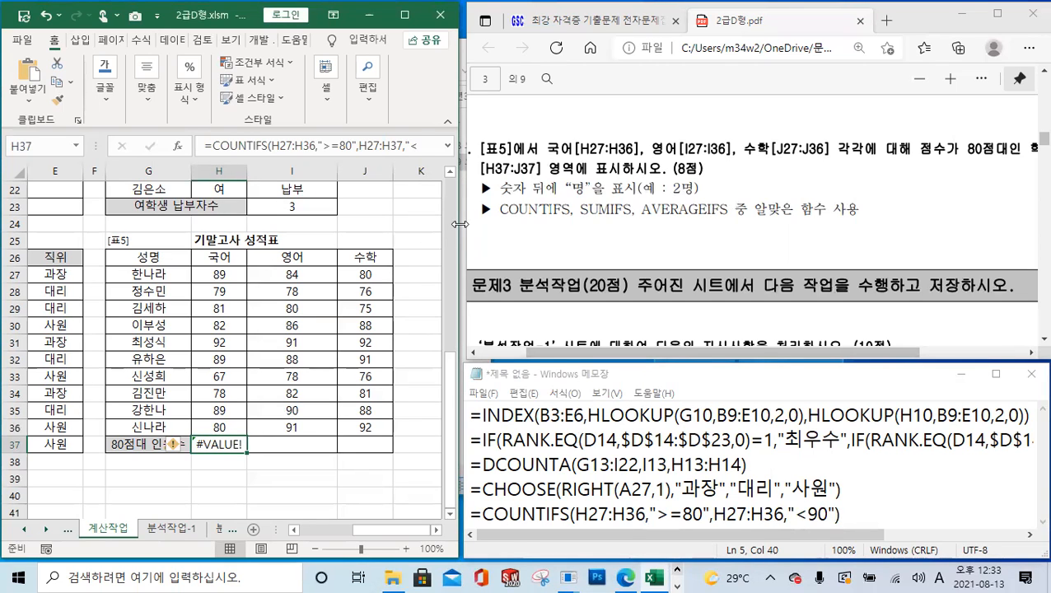
{"action": "left_click_drag", "start_coordinate": [459, 225], "coordinate": [527, 226]}
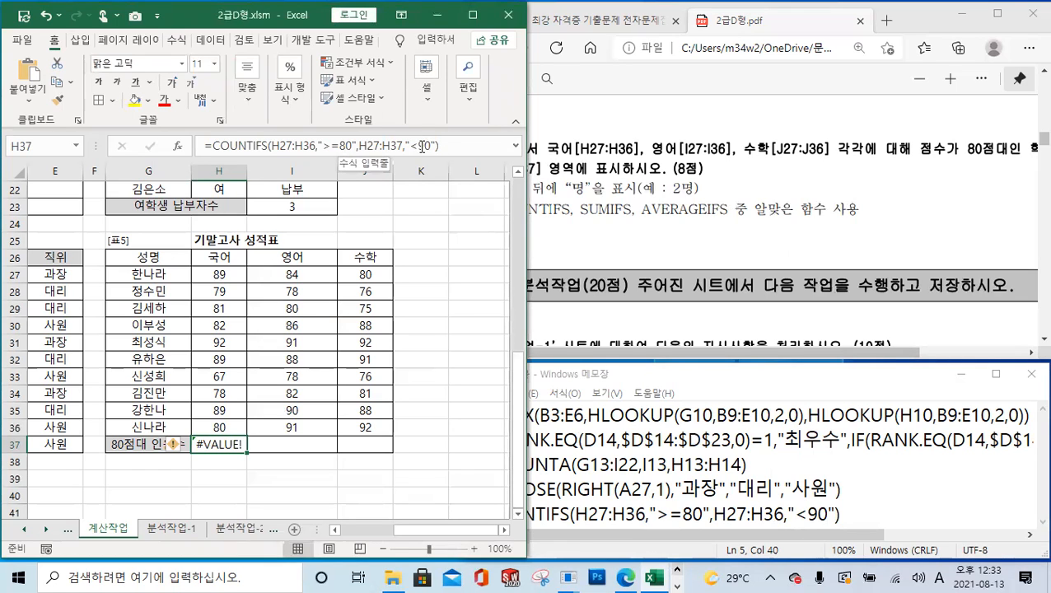
- Check each argument of the H37 COUNTIFS formula against the task instructions
{"action": "left_click", "coordinate": [448, 145]}
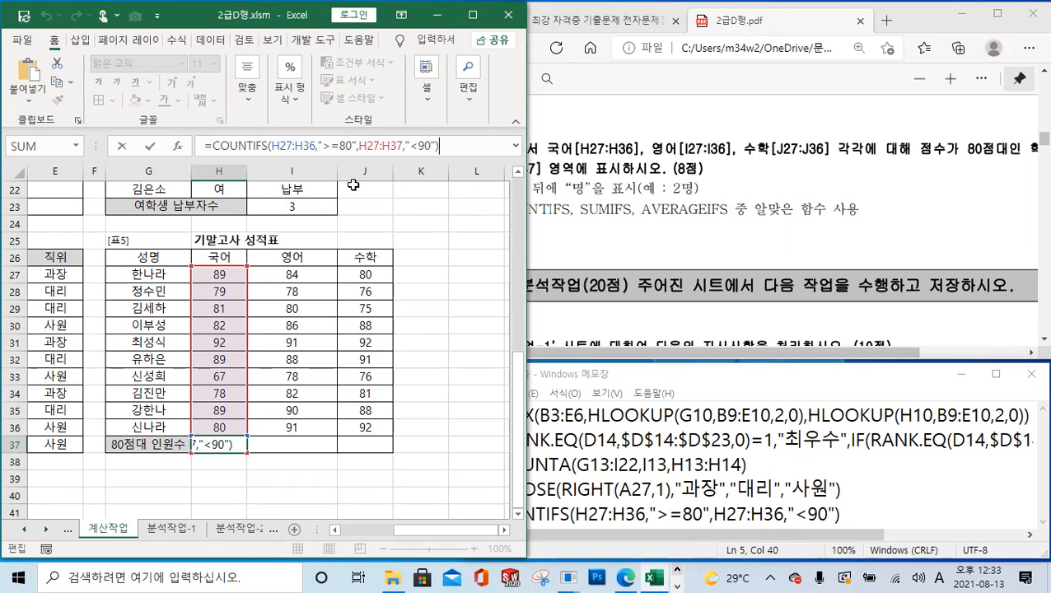
{"action": "left_click", "coordinate": [300, 147]}
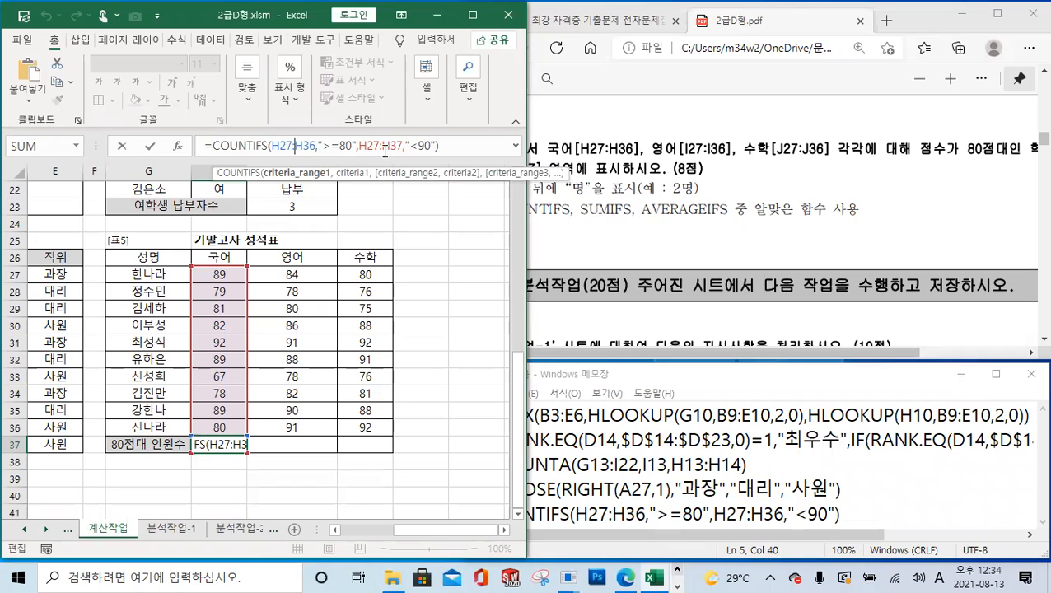
{"action": "left_click_drag", "start_coordinate": [349, 147], "coordinate": [324, 147]}
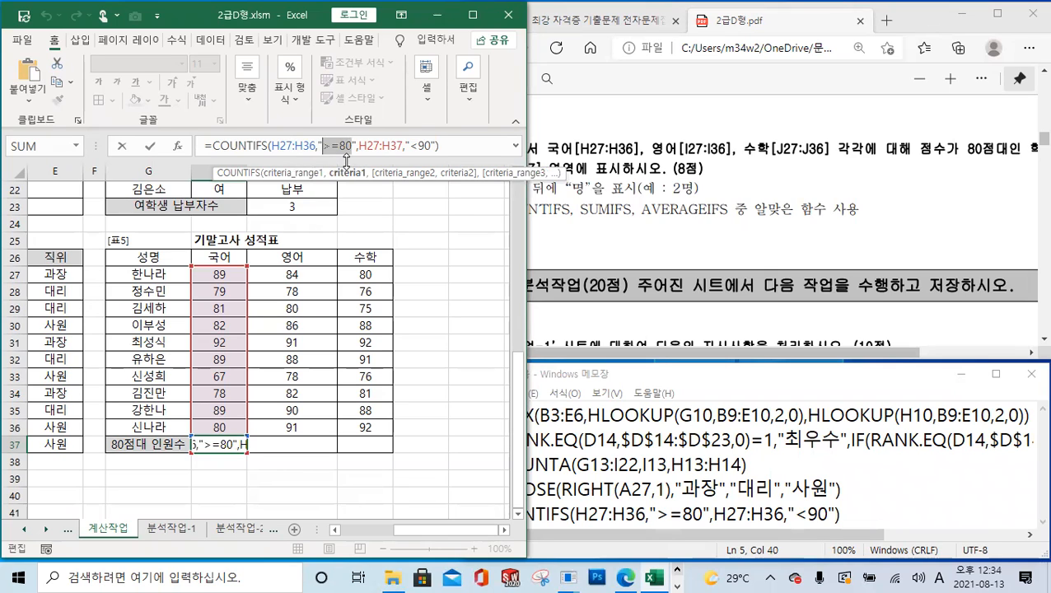
{"action": "left_click", "coordinate": [369, 146]}
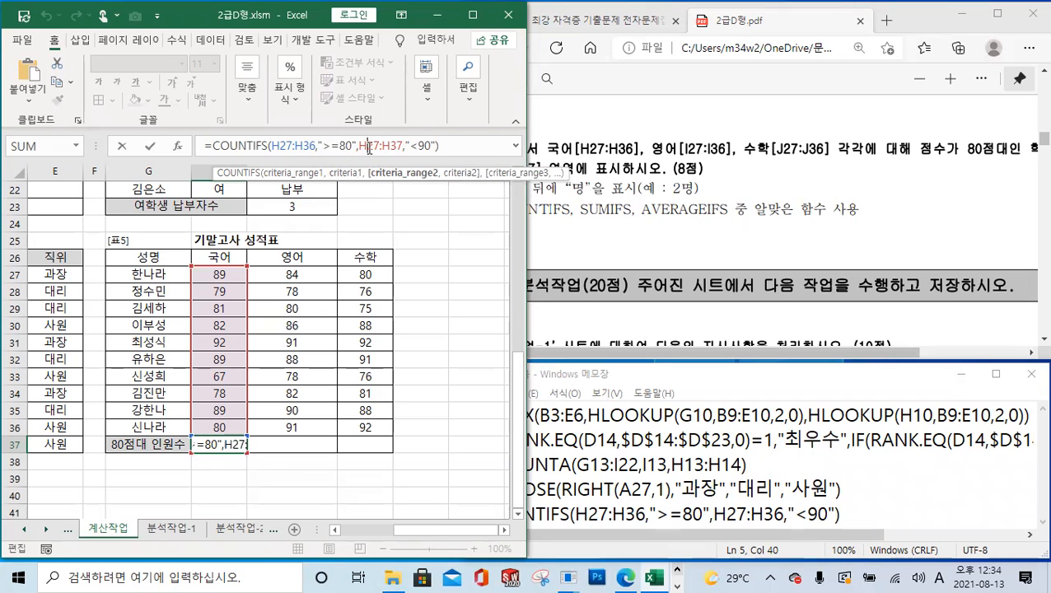
{"action": "left_click_drag", "start_coordinate": [409, 146], "coordinate": [430, 145]}
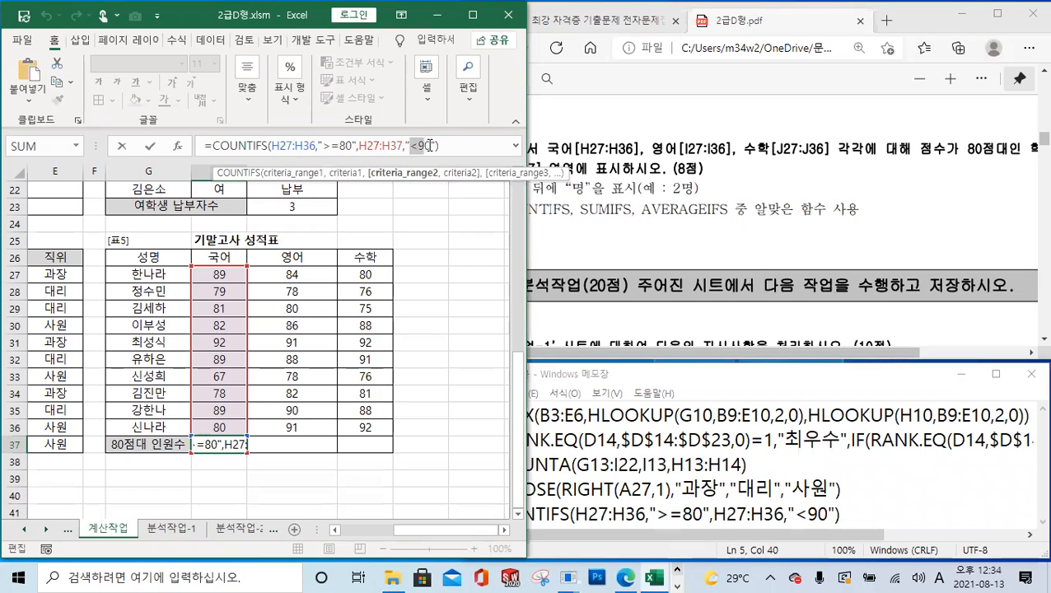
{"action": "left_click", "coordinate": [684, 283]}
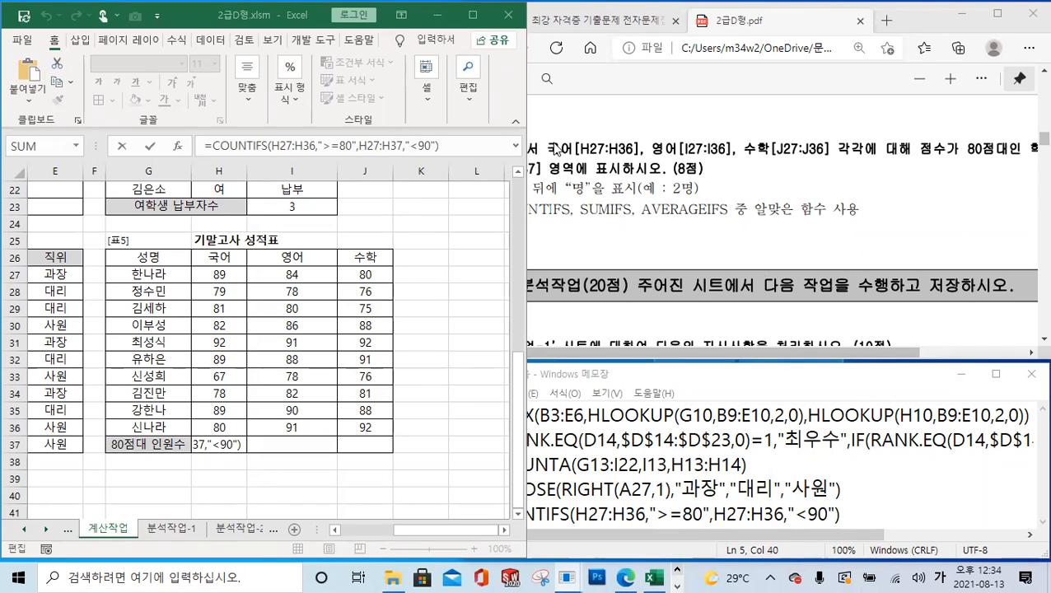
- Replace the second range H27:H37 with H27:H36 so H37 shows 6
{"action": "double_click", "coordinate": [408, 142]}
{"action": "left_click_drag", "start_coordinate": [404, 145], "coordinate": [361, 148]}
{"action": "left_click", "coordinate": [360, 148]}
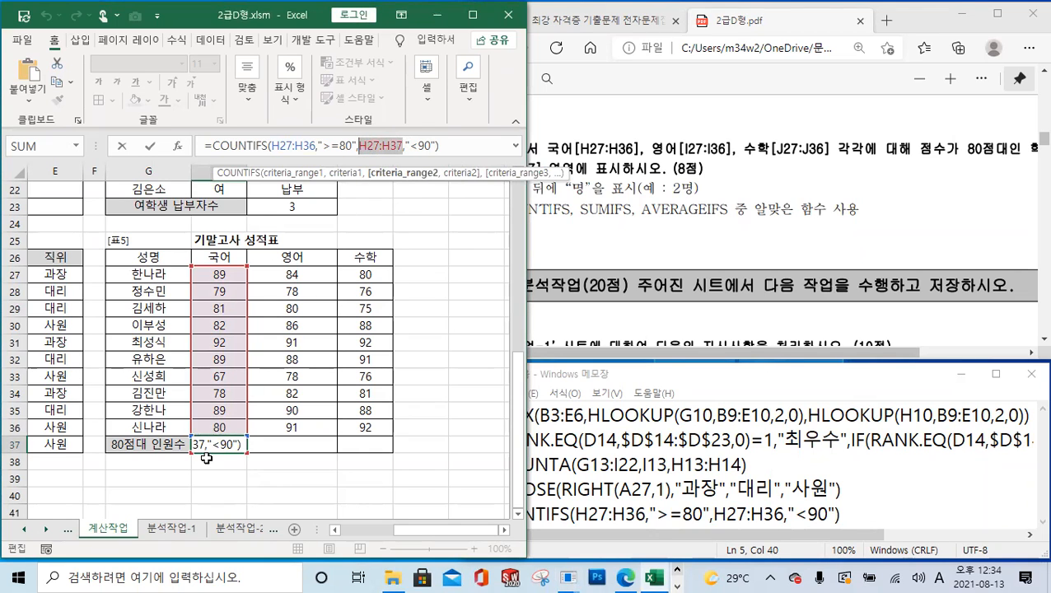
{"action": "left_click_drag", "start_coordinate": [224, 279], "coordinate": [219, 427]}
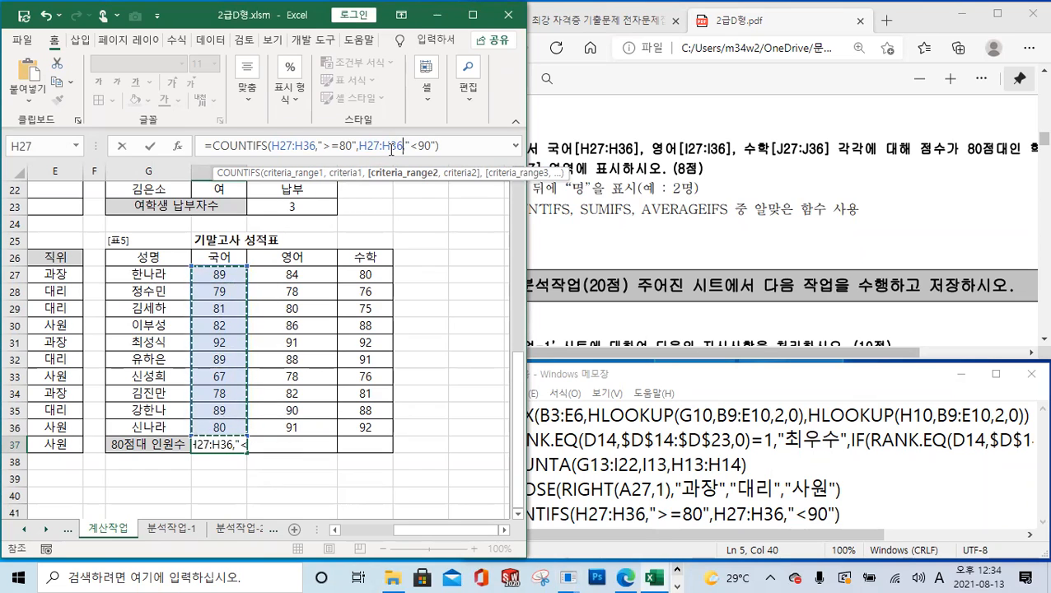
{"action": "left_click", "coordinate": [150, 147]}
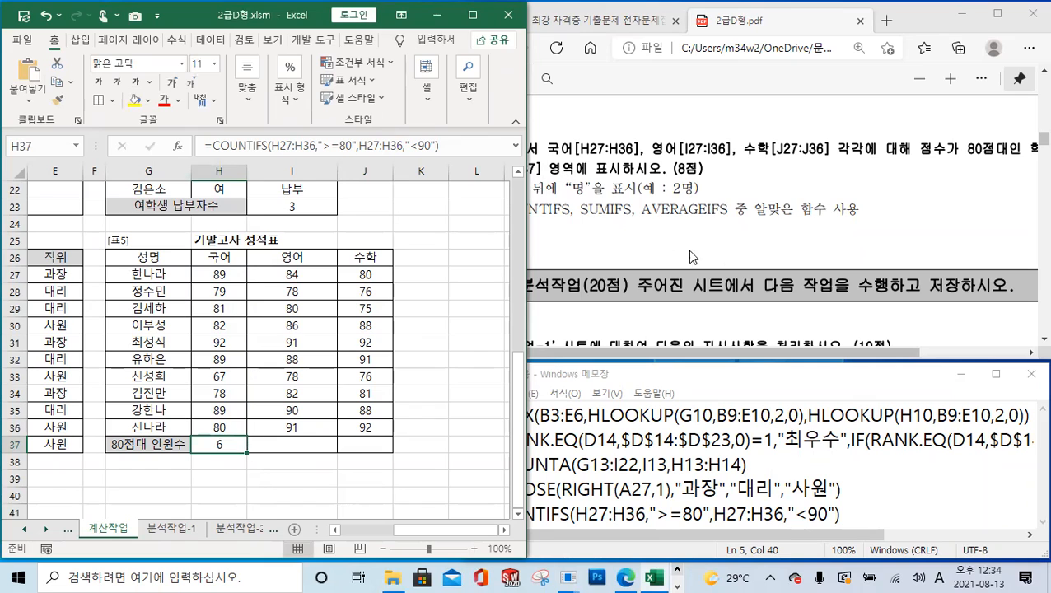
{"action": "left_click", "coordinate": [722, 252]}
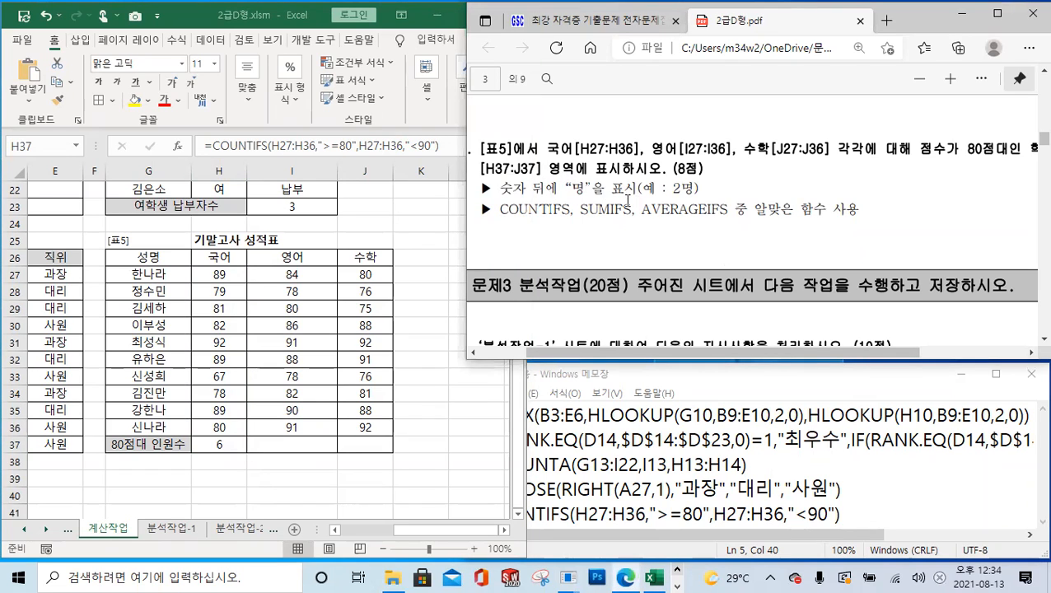
- Append &"명" to the H37 COUNTIFS formula so it shows 6명
{"action": "left_click", "coordinate": [224, 441]}
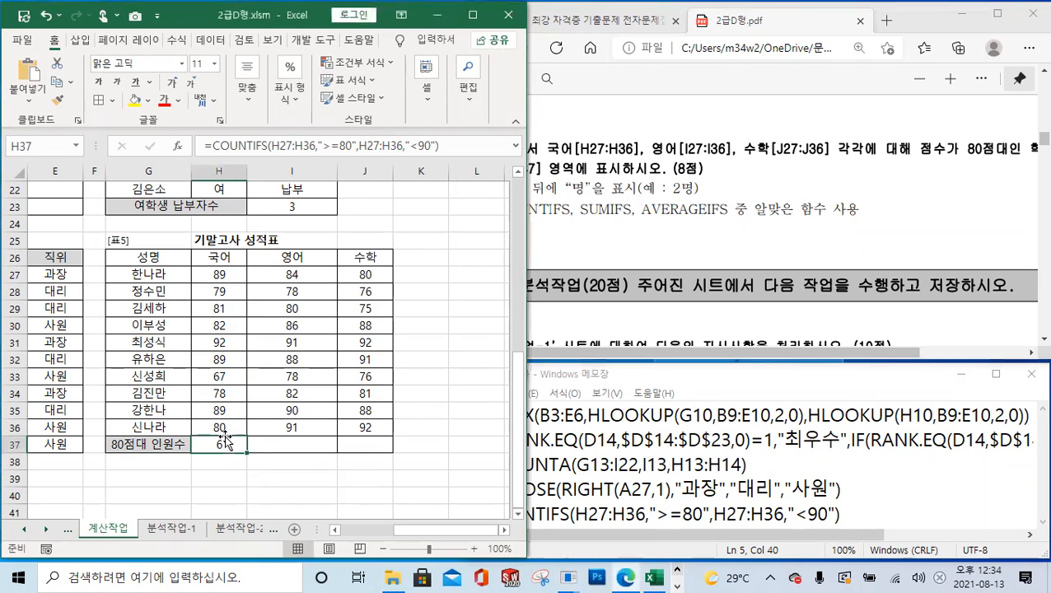
{"action": "left_click", "coordinate": [459, 145]}
{"action": "type", "text": "&\"명"}
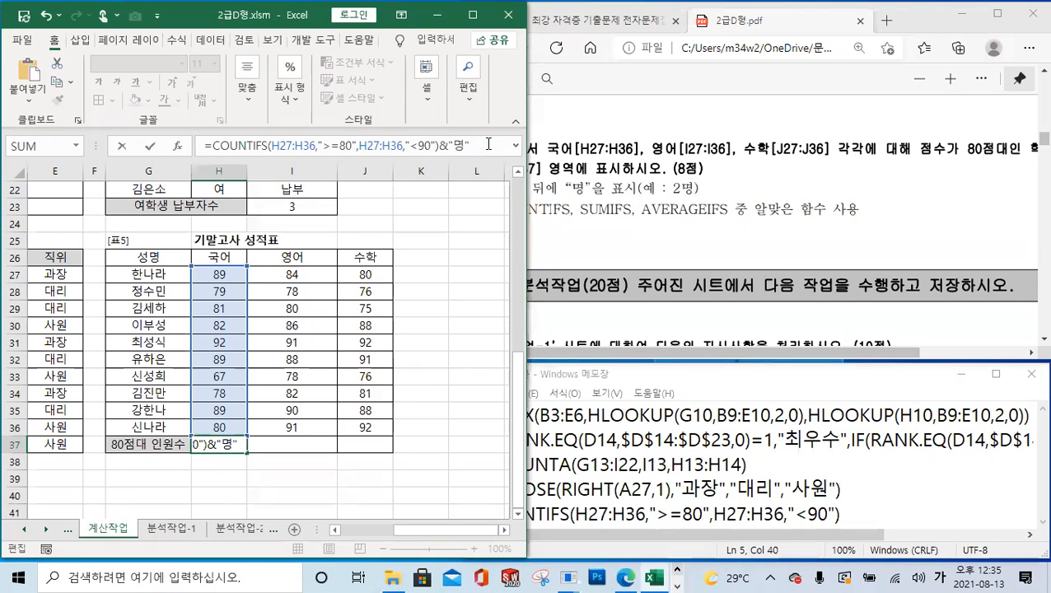
{"action": "left_click", "coordinate": [151, 149]}
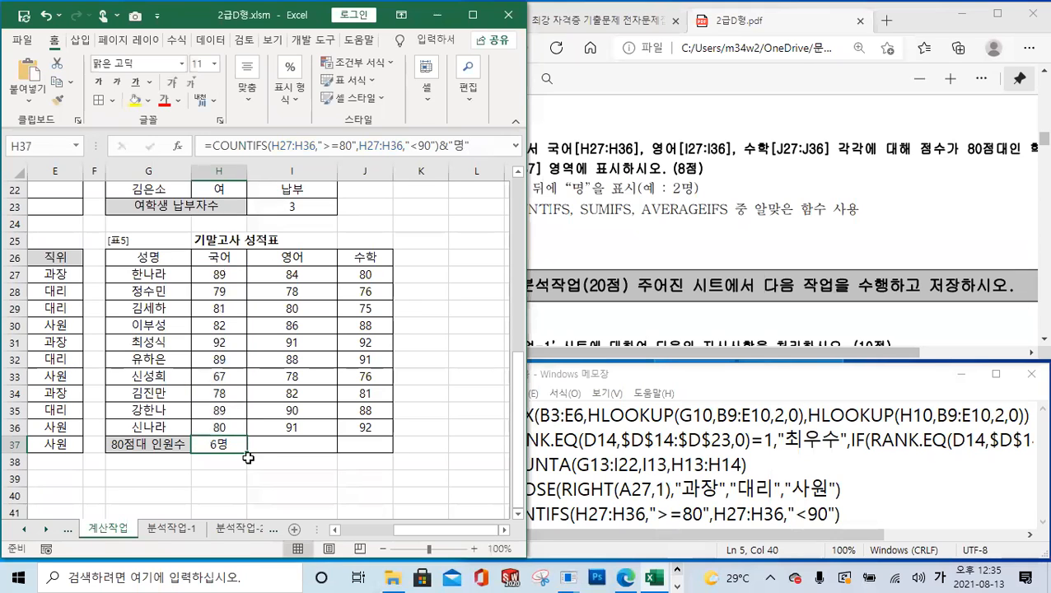
- Copy the H37 formula across to J37 so I37 and J37 show 5명 and 4명, then compare with the PDF
{"action": "left_click_drag", "start_coordinate": [313, 451], "coordinate": [387, 446]}
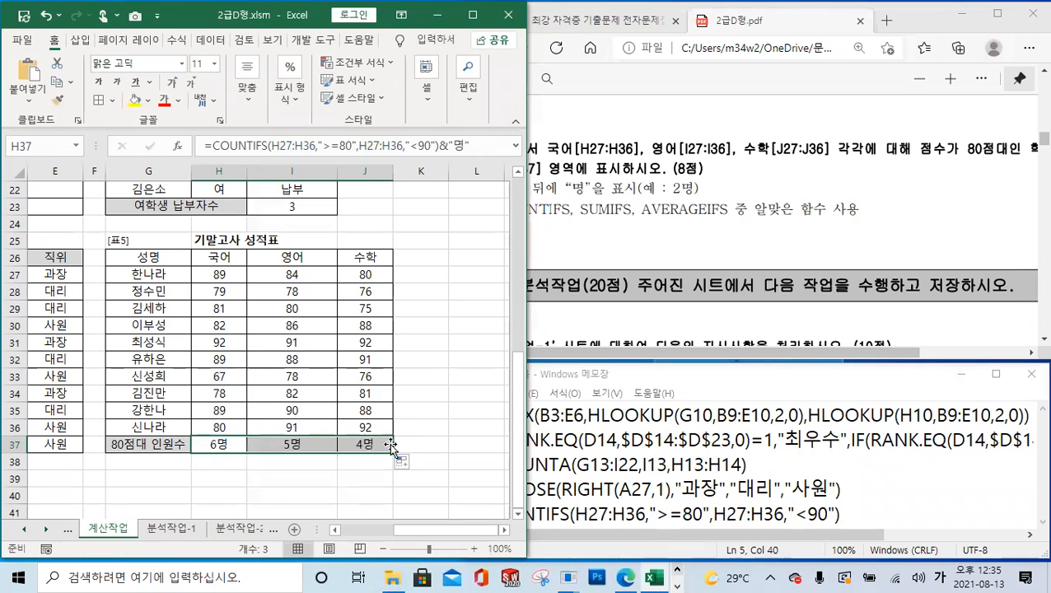
{"action": "left_click", "coordinate": [378, 444]}
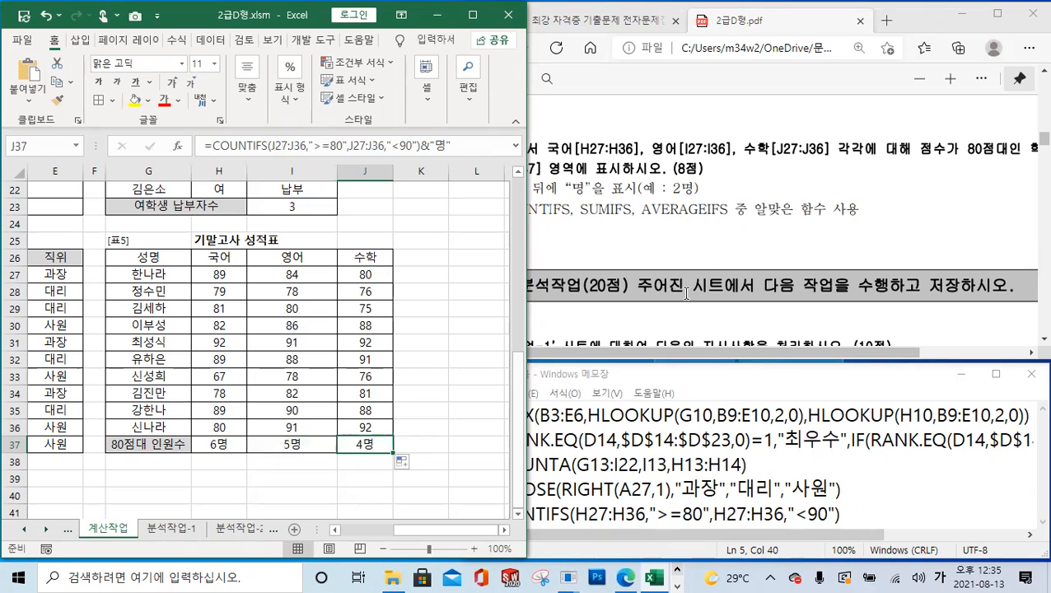
{"action": "left_click", "coordinate": [713, 253]}
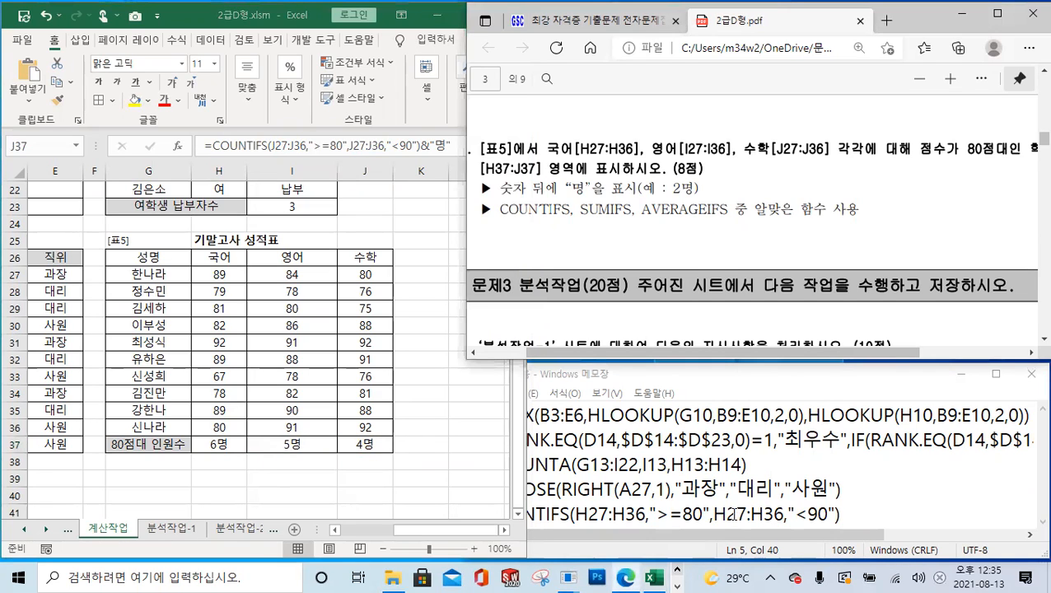
- Bring the finished 기말고사 성적표 sheet forward, review the table, and open the taskbar date panel
{"action": "left_click", "coordinate": [255, 339]}
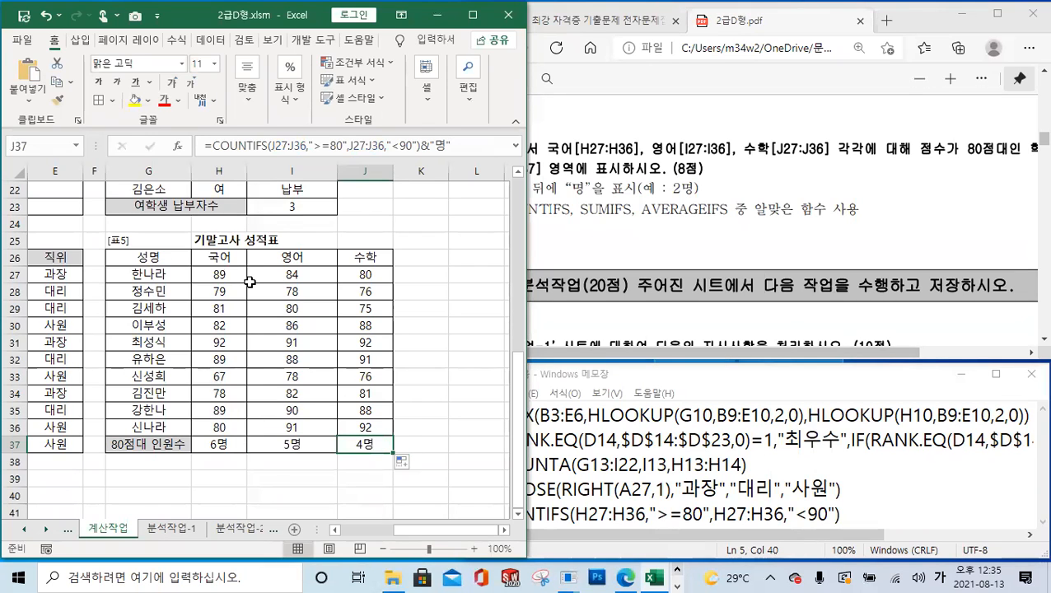
{"action": "left_click", "coordinate": [416, 270]}
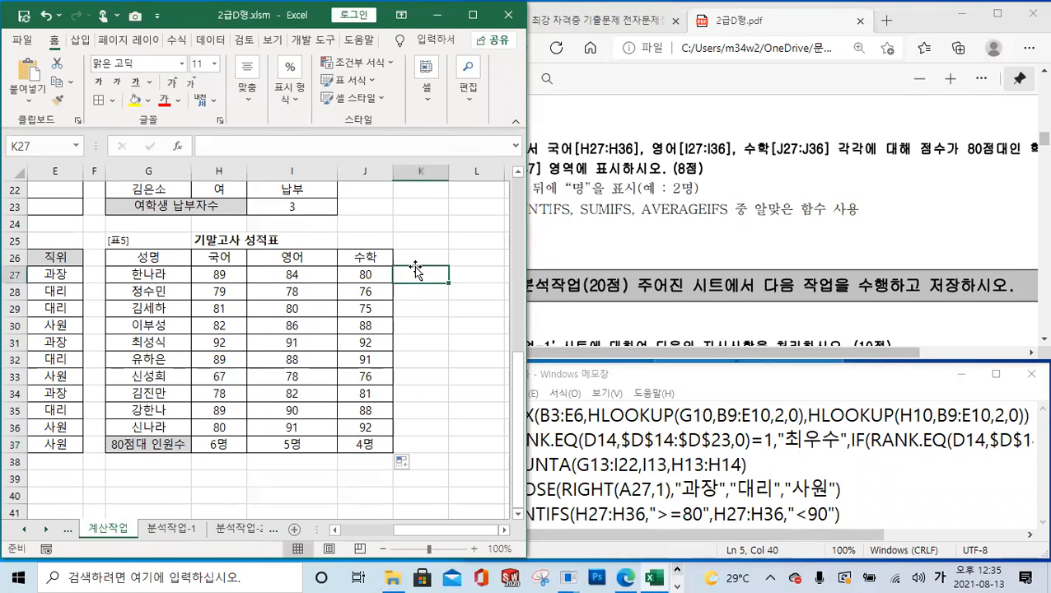
{"action": "left_click", "coordinate": [415, 257]}
{"action": "left_click", "coordinate": [415, 241]}
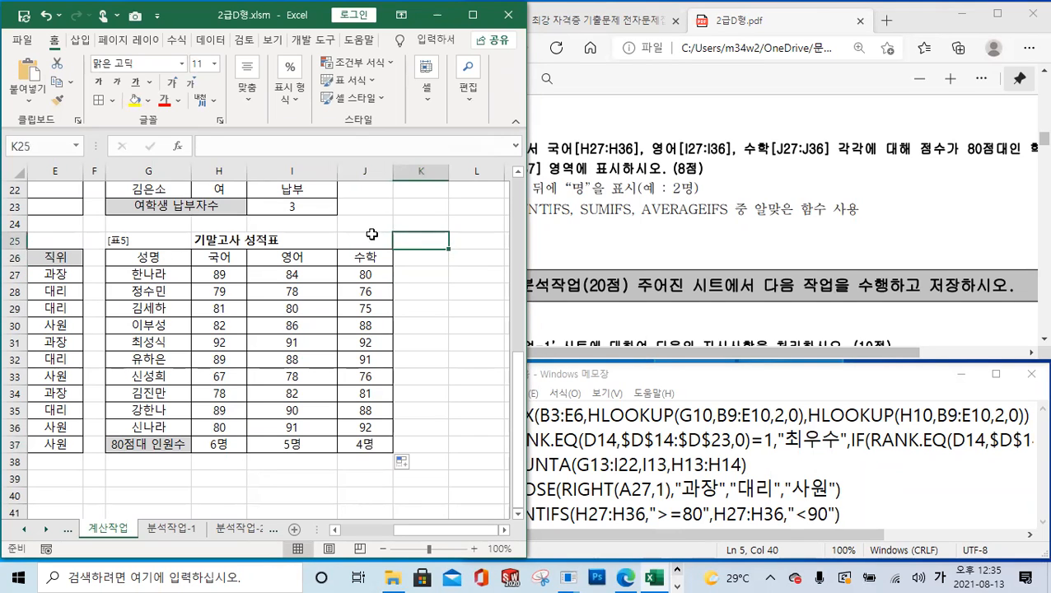
{"action": "left_click", "coordinate": [372, 237]}
{"action": "left_click", "coordinate": [310, 239]}
{"action": "left_click", "coordinate": [324, 421]}
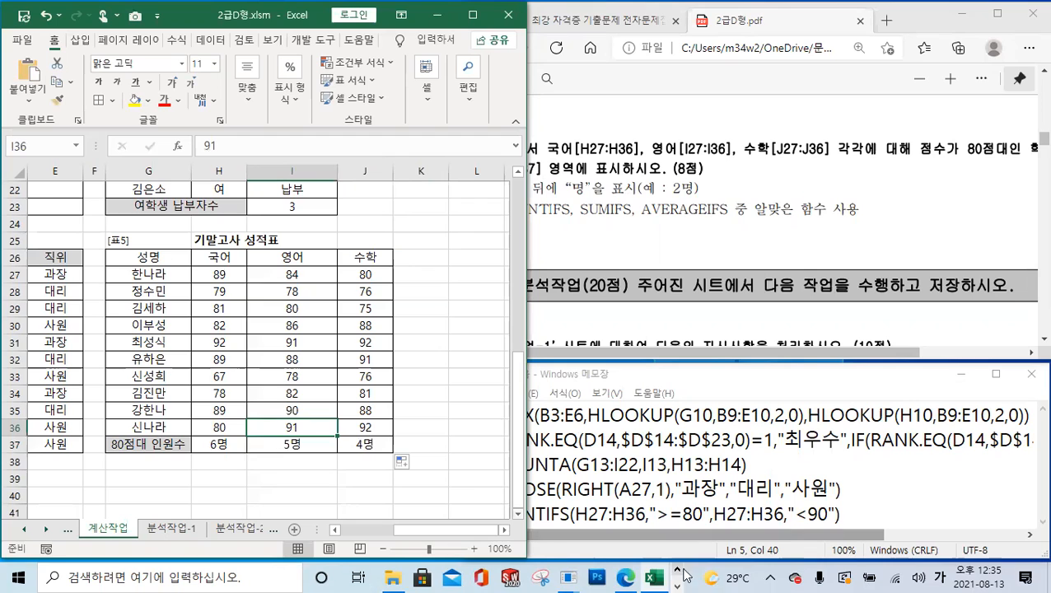
{"action": "left_click", "coordinate": [979, 576]}
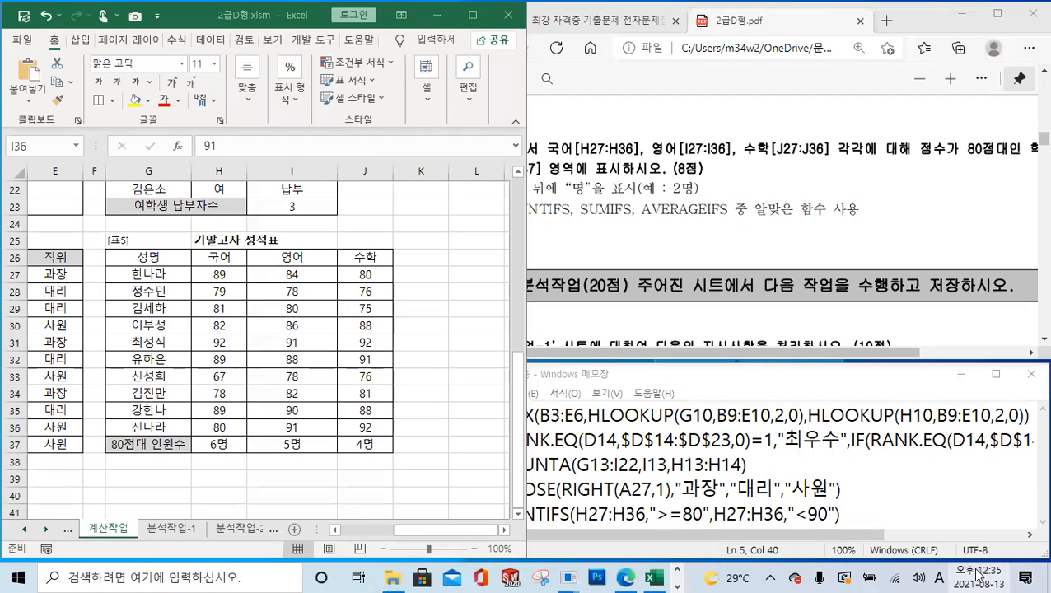
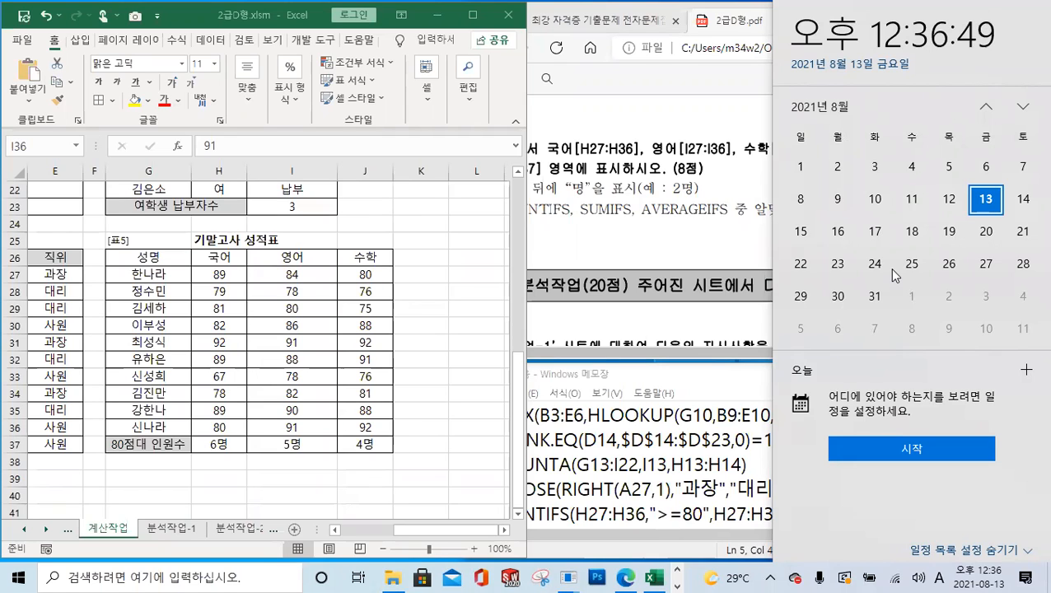
- Check the 계산작업 sheet's 80점대 counts (6명, 5명, 4명), then switch to the 분석작업-2 sheet
{"action": "left_click", "coordinate": [993, 571]}
{"action": "left_click", "coordinate": [422, 306]}
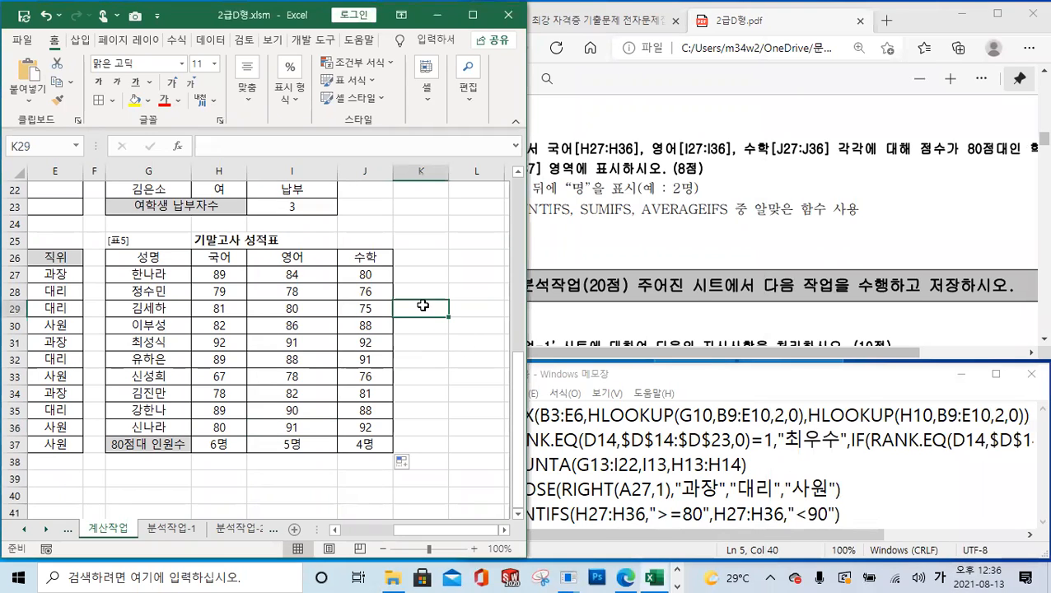
{"action": "left_click_drag", "start_coordinate": [400, 530], "coordinate": [346, 537]}
{"action": "left_click", "coordinate": [345, 360]}
{"action": "scroll", "coordinate": [345, 360], "scroll_direction": "up", "scroll_amount": 3}
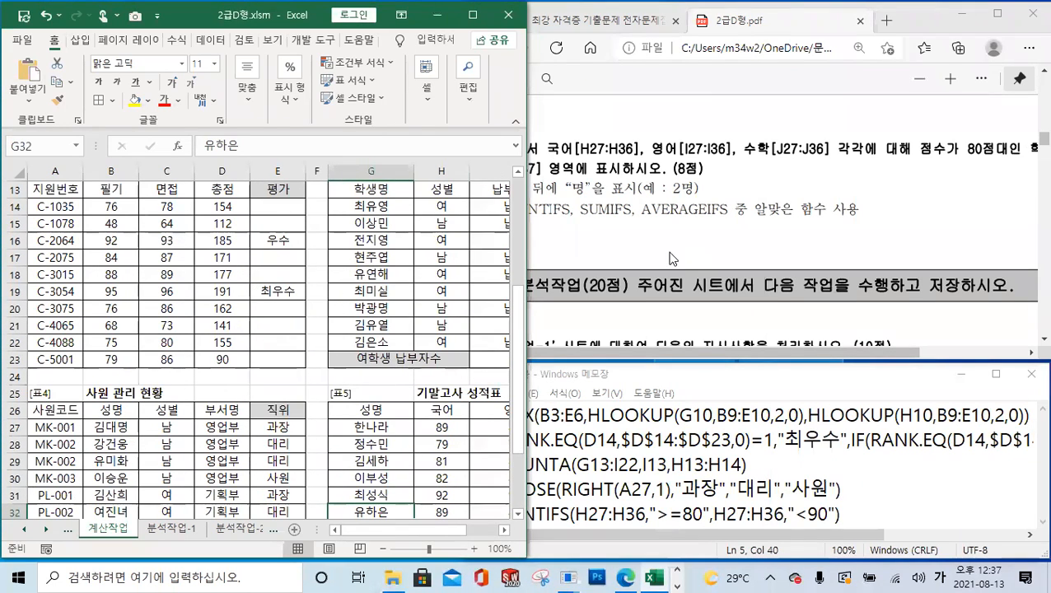
{"action": "scroll", "coordinate": [257, 302], "scroll_direction": "down", "scroll_amount": 5}
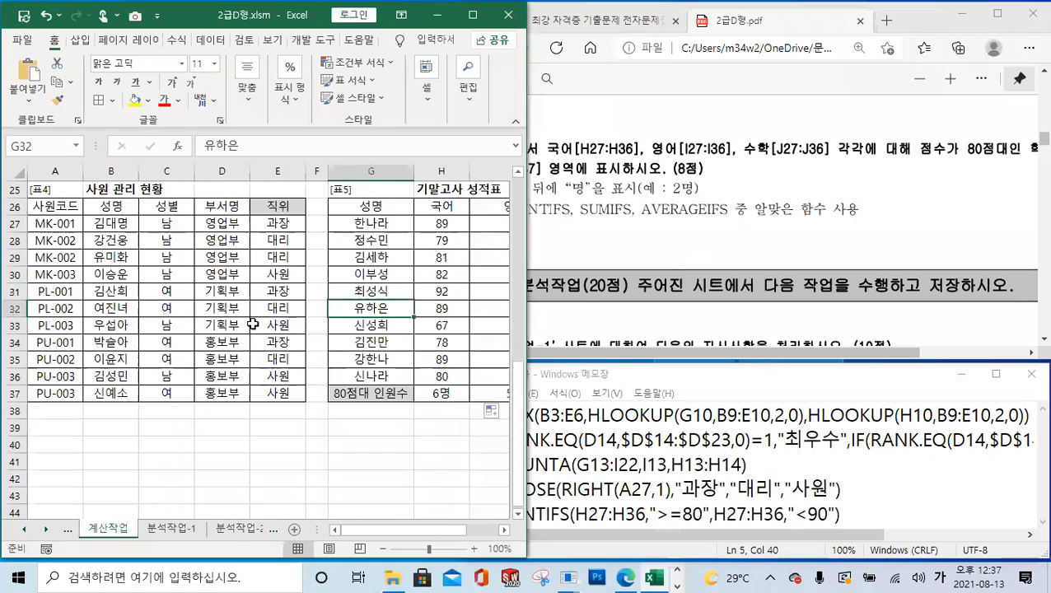
{"action": "left_click", "coordinate": [274, 531]}
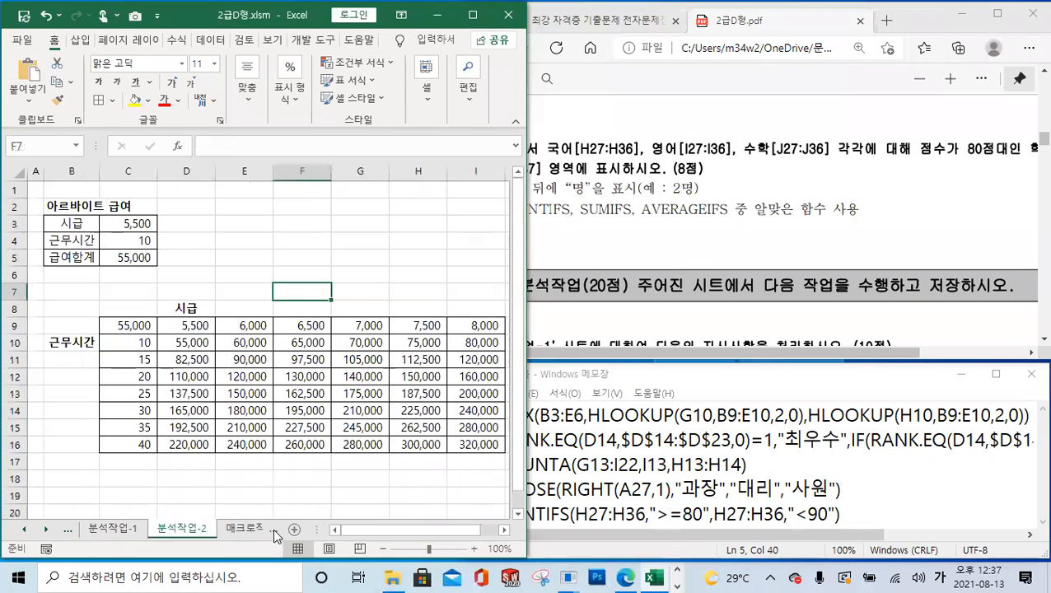
- Go to the 차트작업 sheet and select the 올림픽 최종 순위 chart
{"action": "left_click", "coordinate": [273, 529]}
{"action": "left_click", "coordinate": [242, 529]}
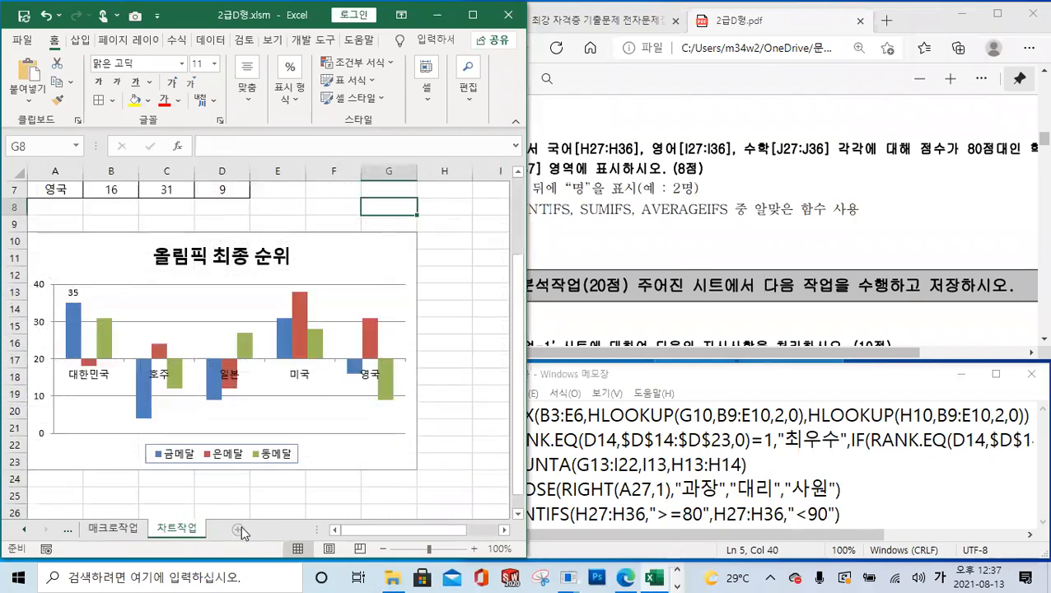
{"action": "left_click", "coordinate": [219, 252]}
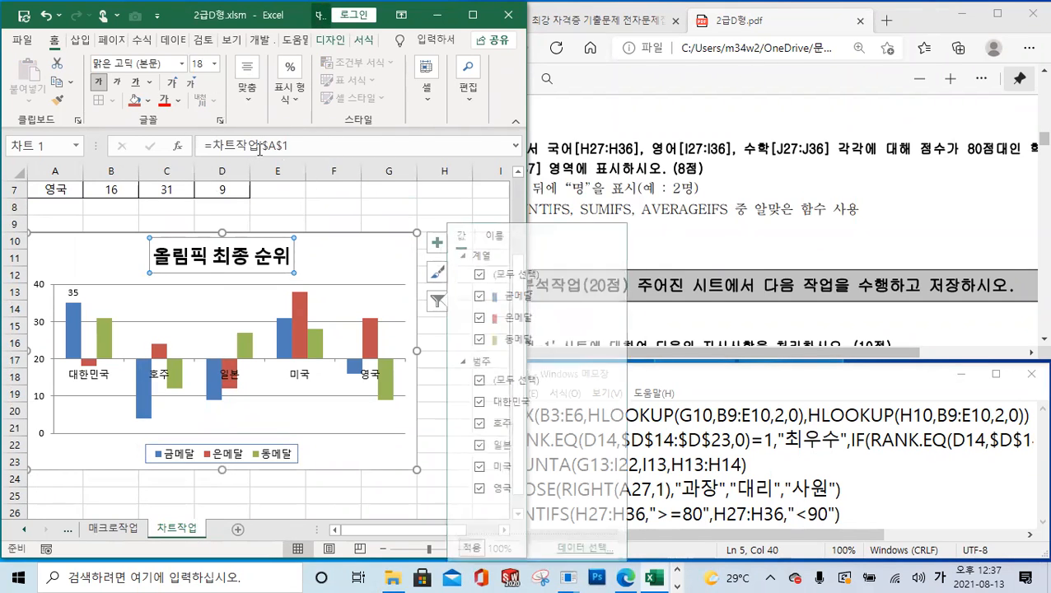
{"action": "scroll", "coordinate": [264, 235], "scroll_direction": "up", "scroll_amount": 2}
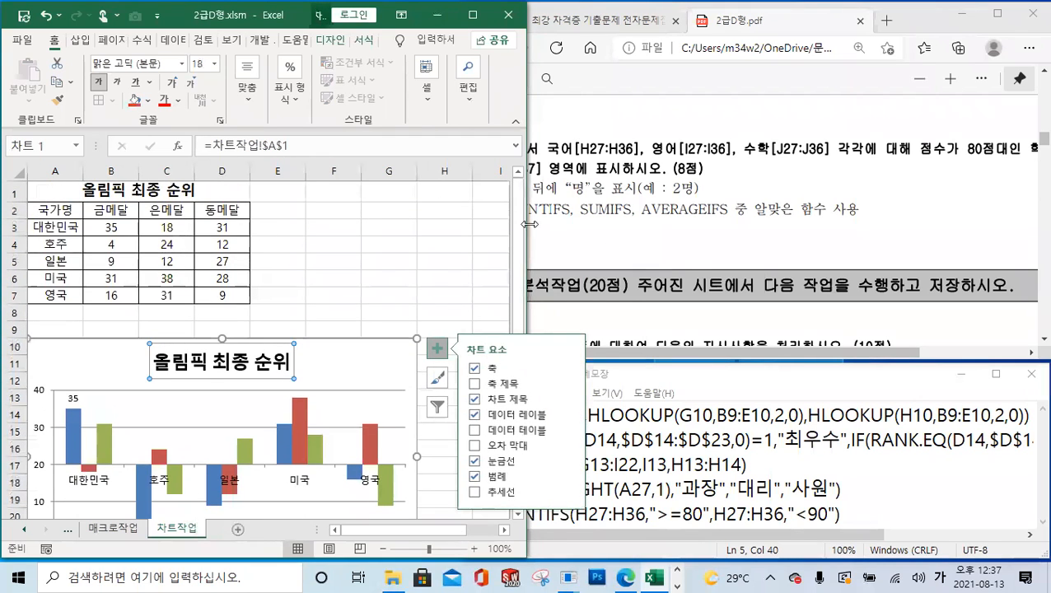
- Glance at the saved formulas in Notepad, then step back through the sheets to 계산작업
{"action": "left_click", "coordinate": [883, 480]}
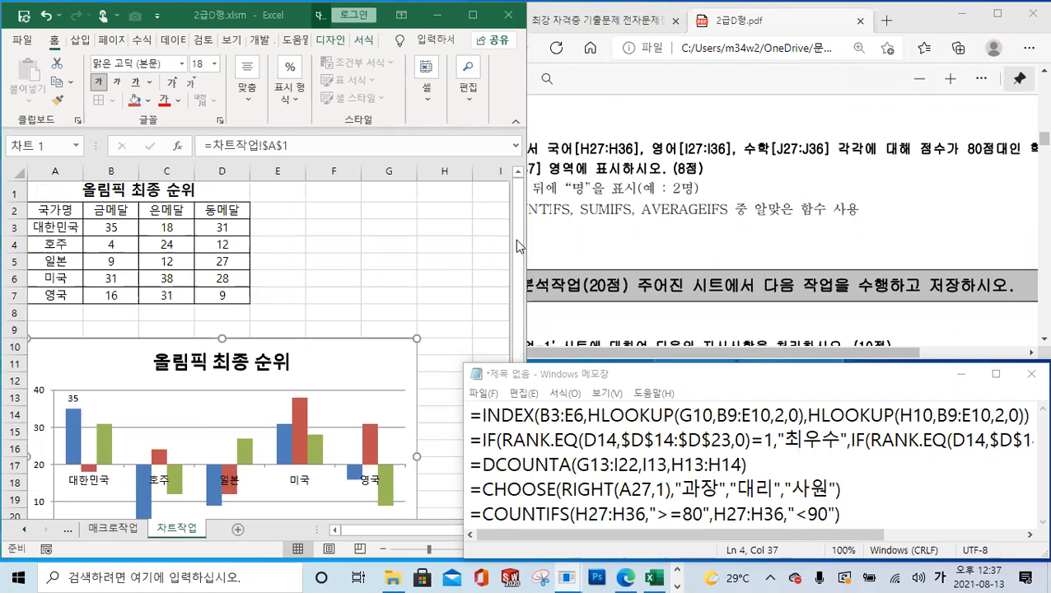
{"action": "left_click", "coordinate": [375, 227]}
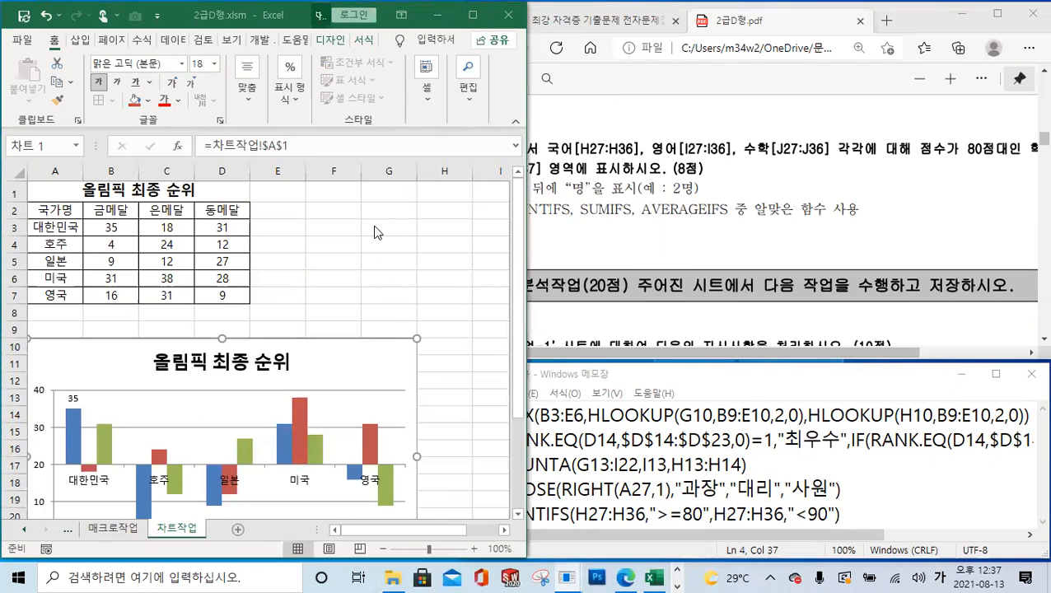
{"action": "left_click", "coordinate": [375, 227]}
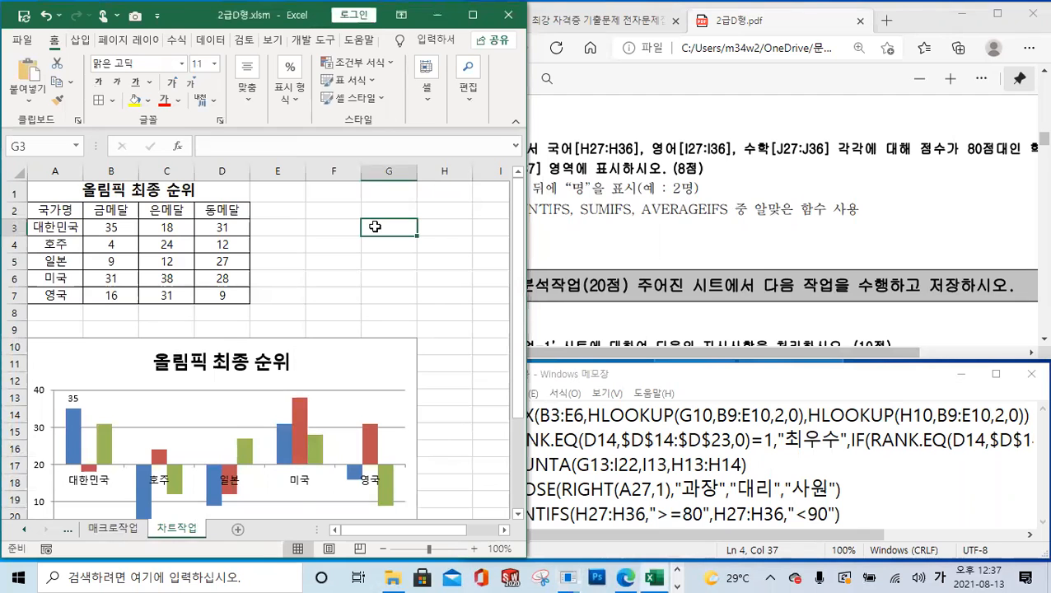
{"action": "left_click", "coordinate": [73, 530]}
{"action": "left_click", "coordinate": [73, 529]}
{"action": "left_click", "coordinate": [72, 530]}
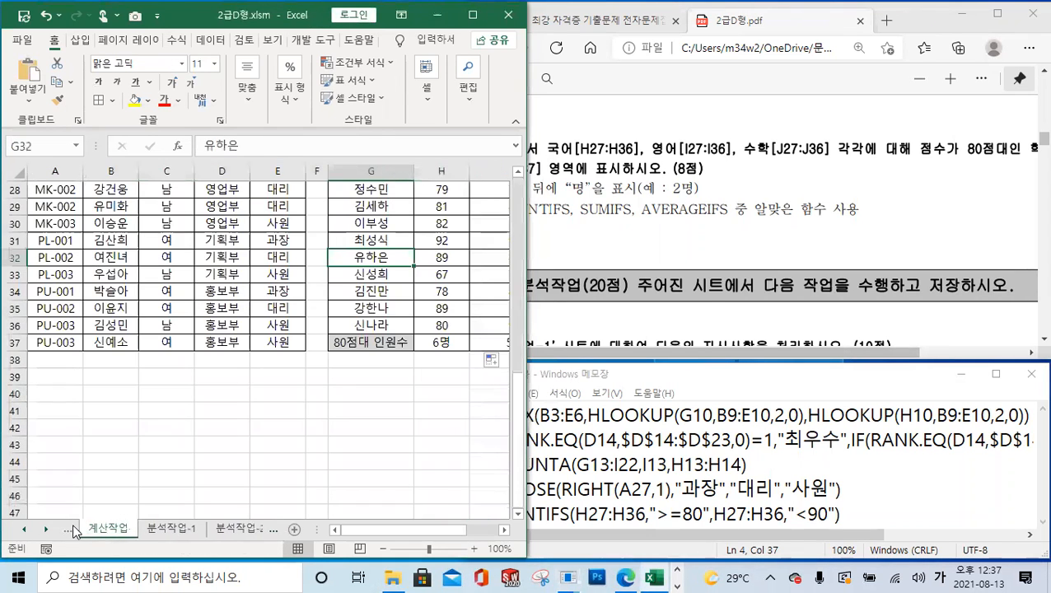
{"action": "left_click", "coordinate": [680, 465]}
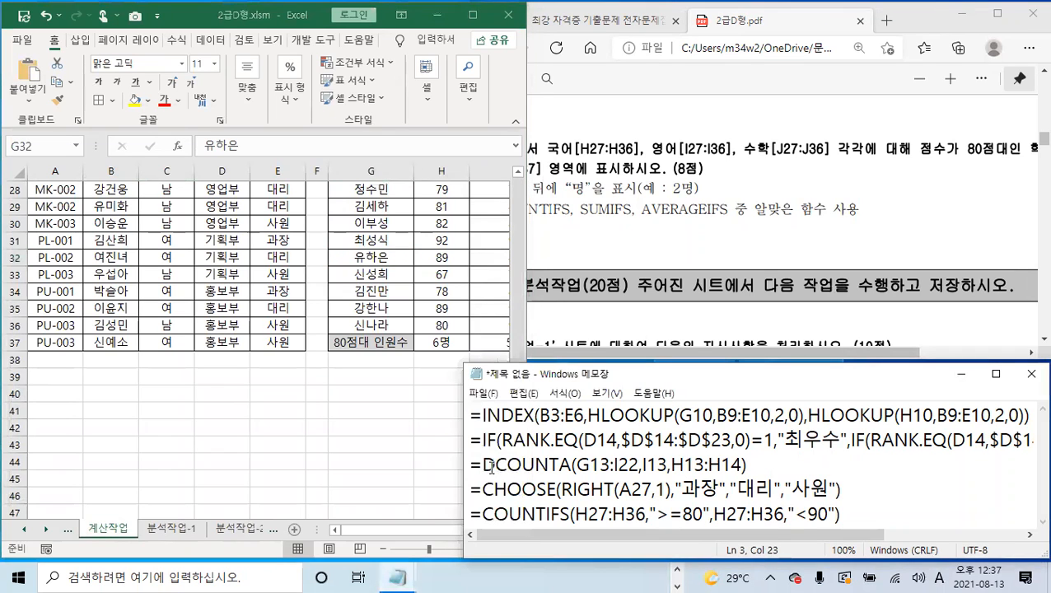
{"action": "left_click_drag", "start_coordinate": [483, 466], "coordinate": [753, 468]}
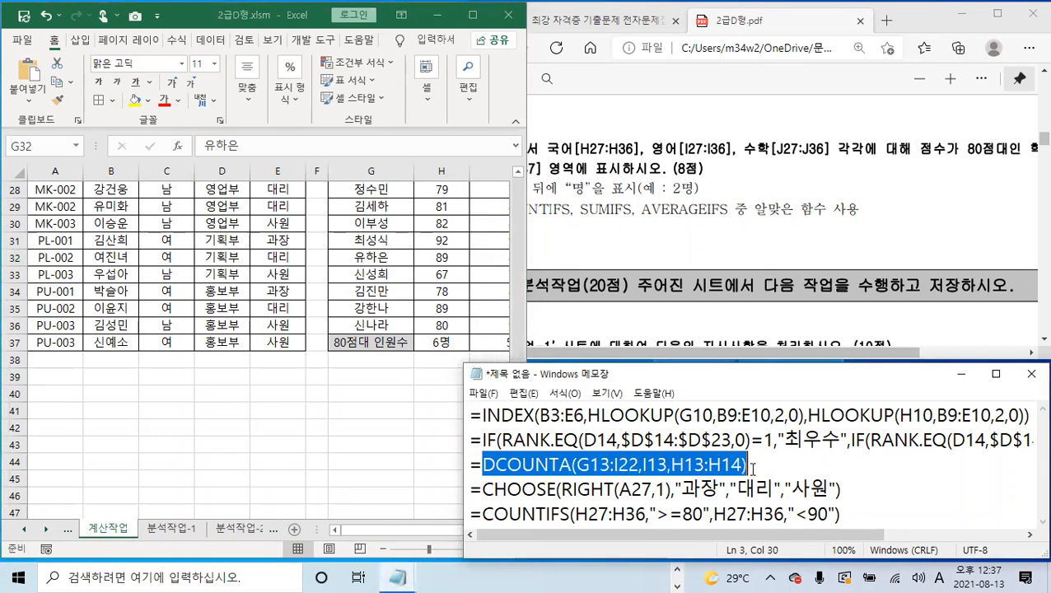
{"action": "left_click", "coordinate": [756, 468]}
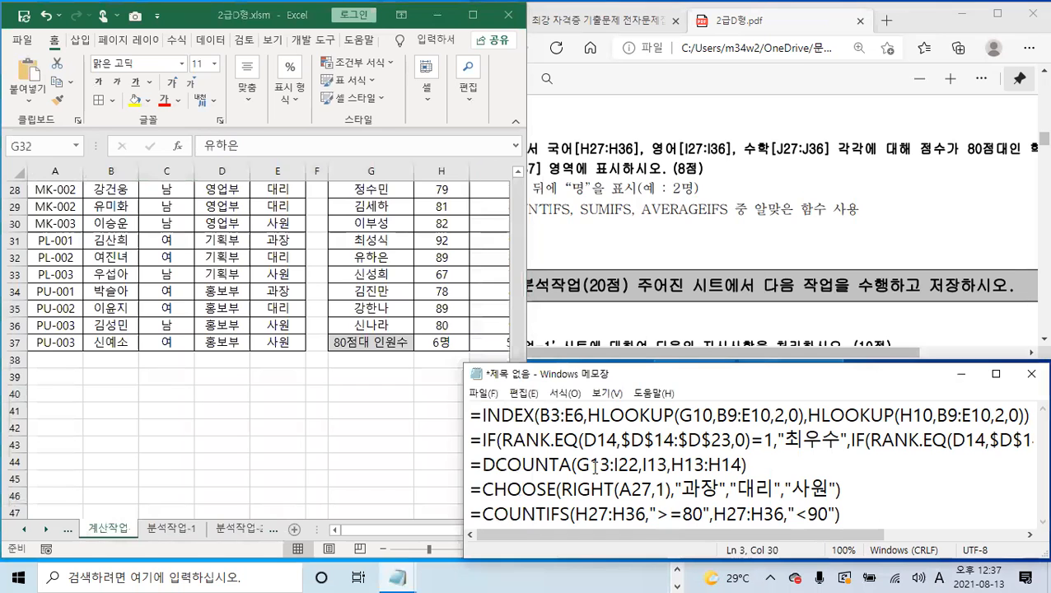
{"action": "key", "text": "alt+Tab"}
{"action": "scroll", "coordinate": [365, 356], "scroll_direction": "up", "scroll_amount": 3}
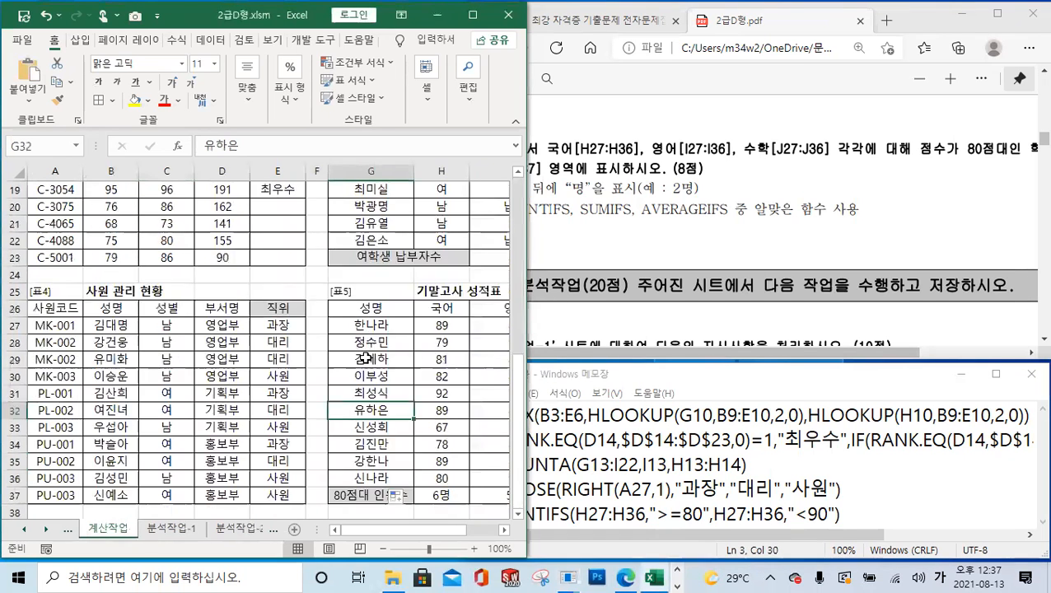
{"action": "scroll", "coordinate": [365, 357], "scroll_direction": "up", "scroll_amount": 3}
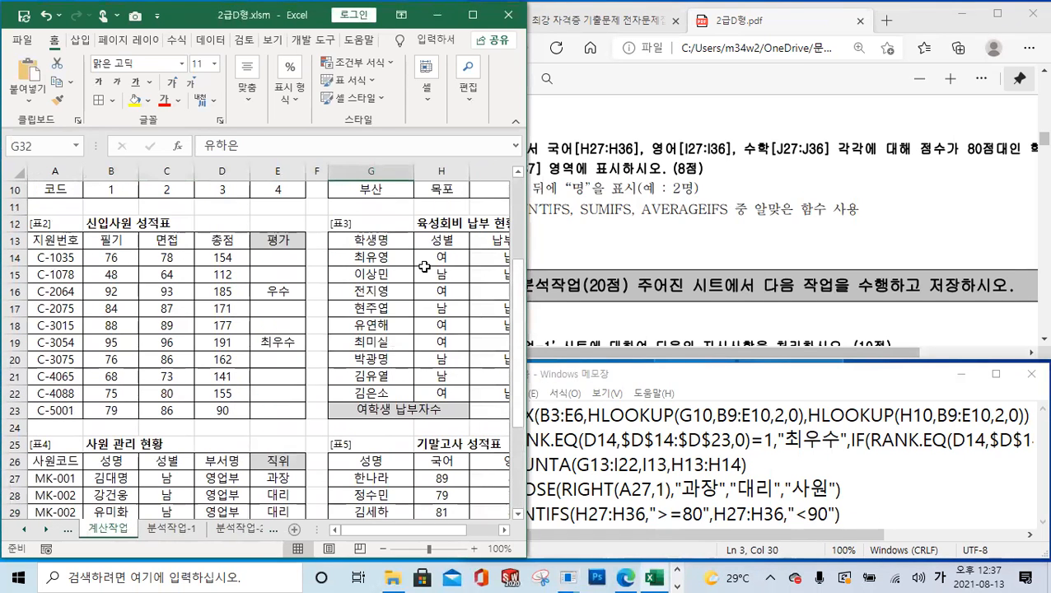
{"action": "left_click_drag", "start_coordinate": [421, 533], "coordinate": [471, 535]}
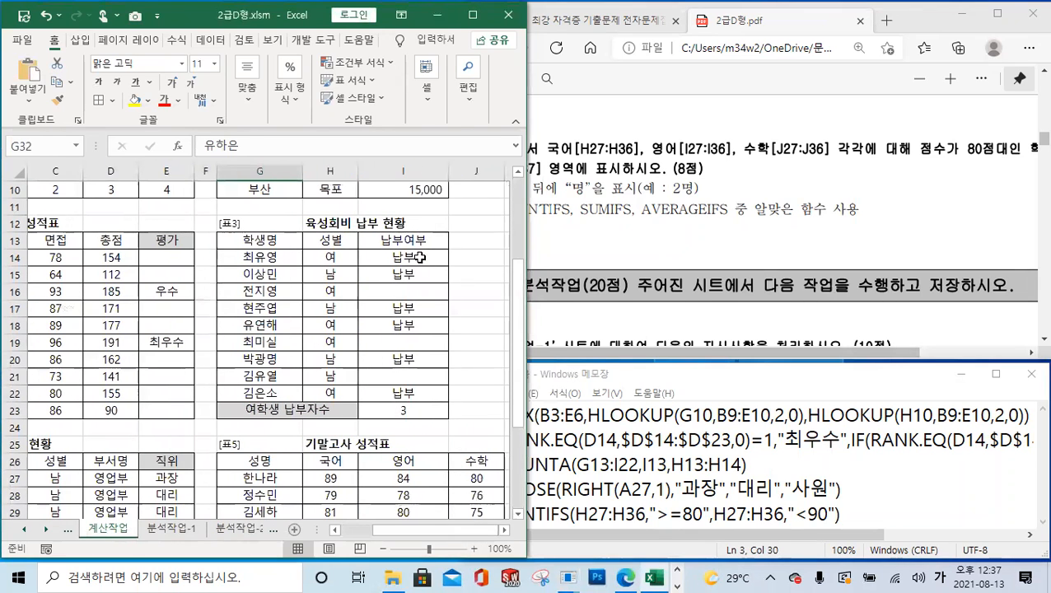
- Look over the 육성회비 납부 현황 table G13:I22 and its 성별 and 납부여부 headers
{"action": "left_click", "coordinate": [420, 257]}
{"action": "left_click", "coordinate": [419, 240]}
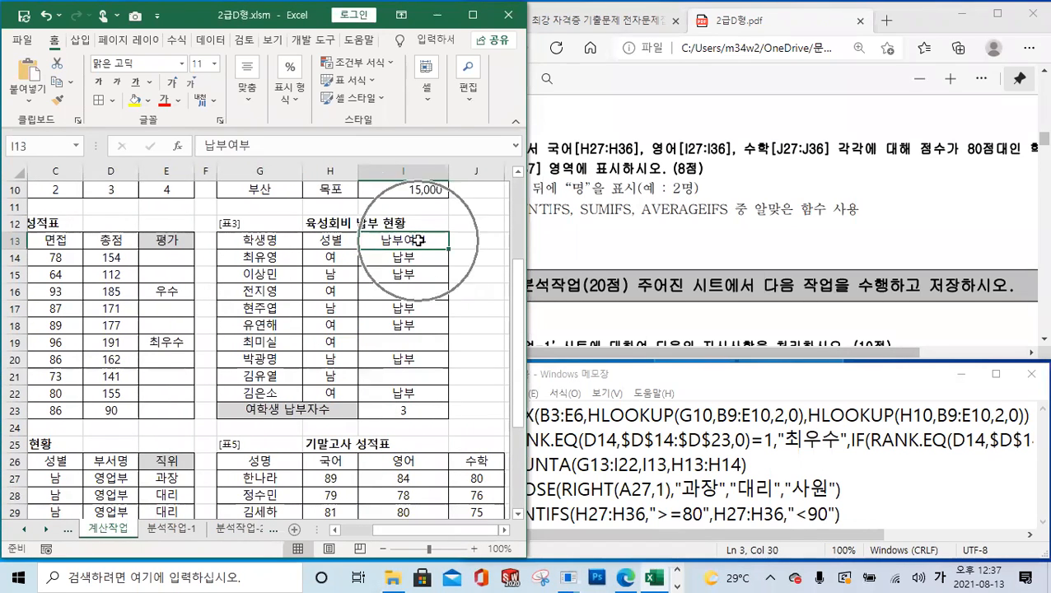
{"action": "left_click", "coordinate": [419, 241]}
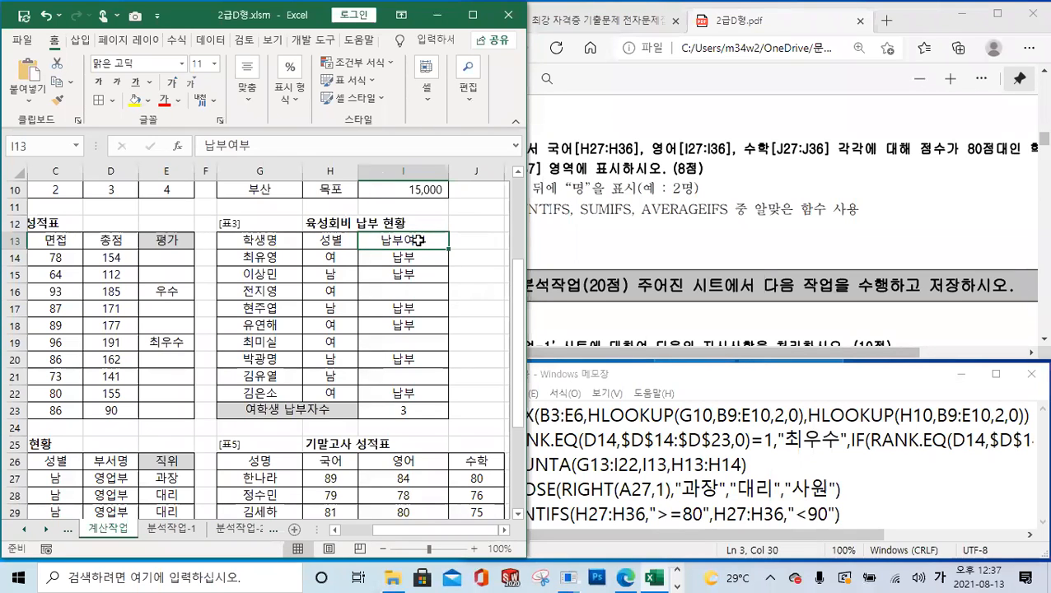
{"action": "left_click_drag", "start_coordinate": [262, 241], "coordinate": [409, 394]}
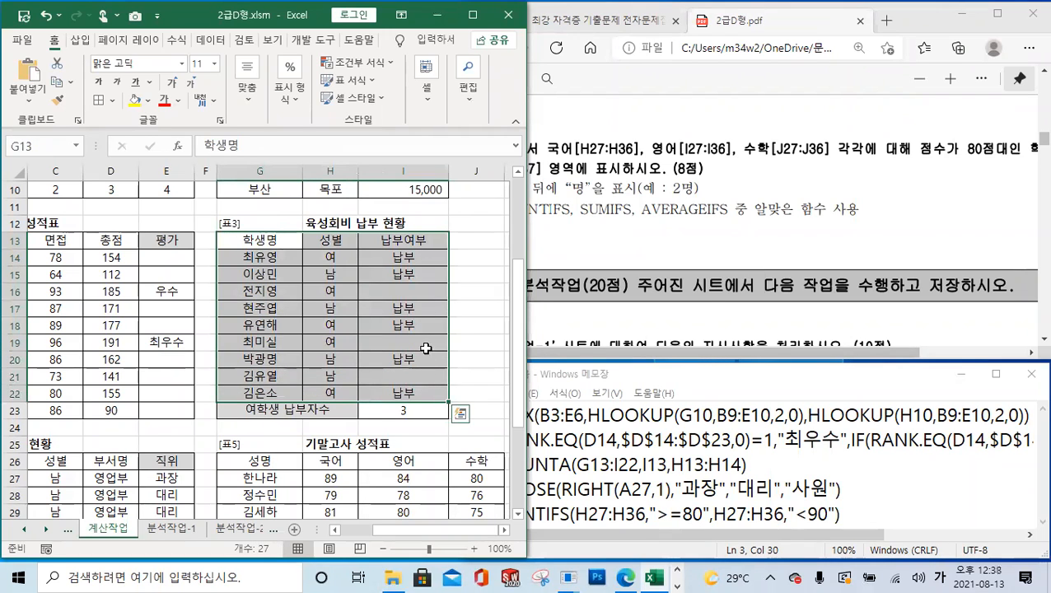
{"action": "left_click", "coordinate": [421, 242]}
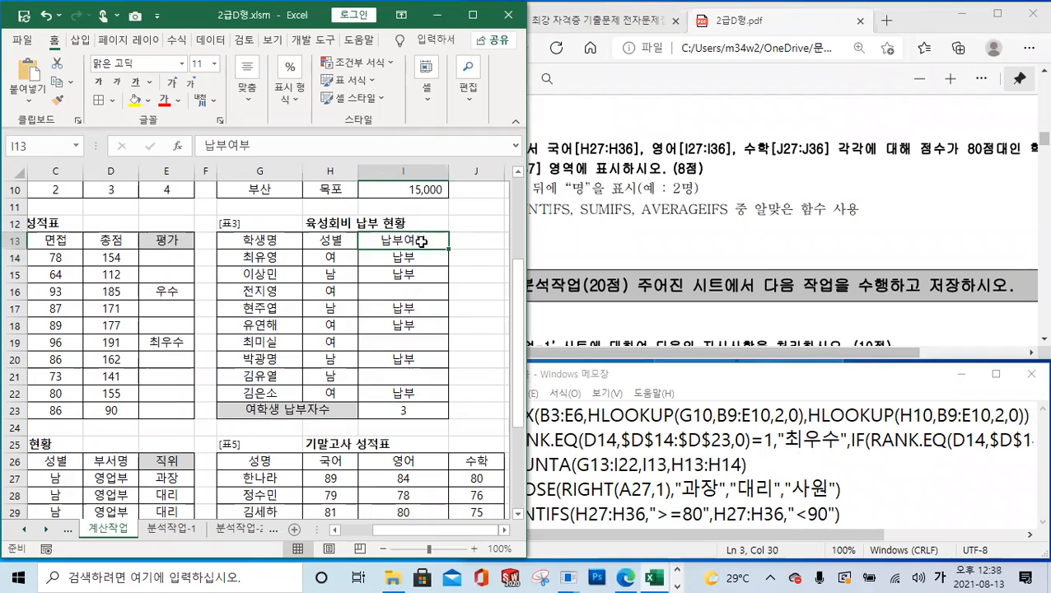
{"action": "left_click", "coordinate": [337, 242]}
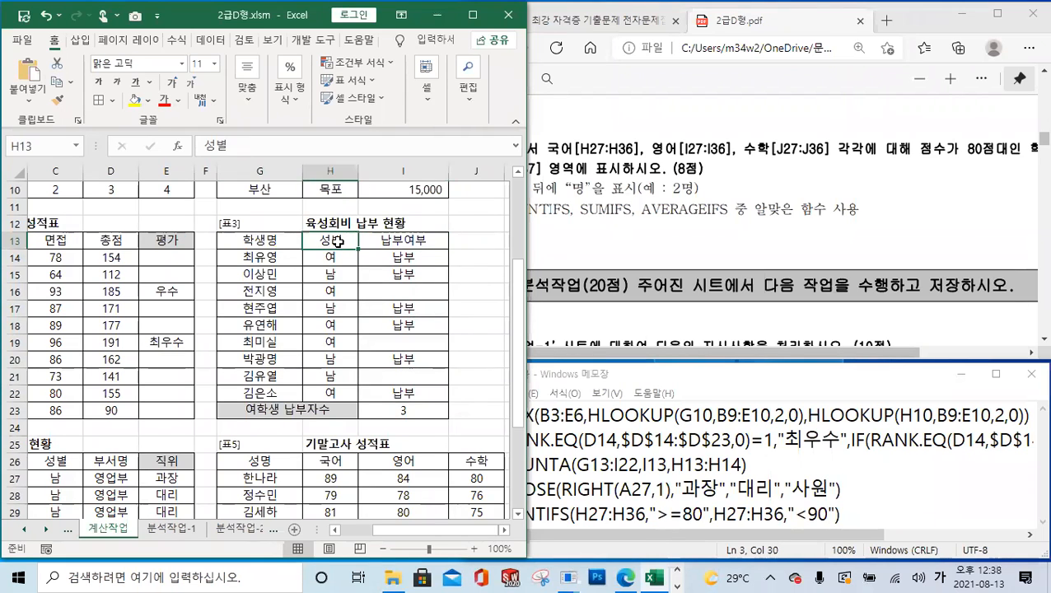
{"action": "key", "text": "shift+Down"}
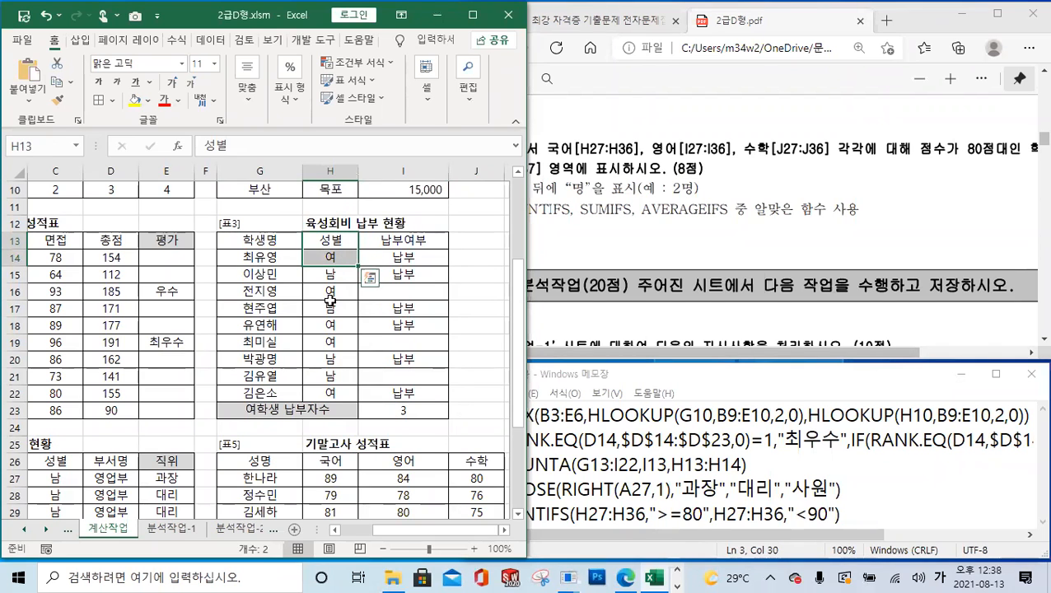
- Ctrl-drag the 성별 header from H13 into J13 beside the table
{"action": "left_click", "coordinate": [474, 243]}
{"action": "left_click", "coordinate": [339, 239]}
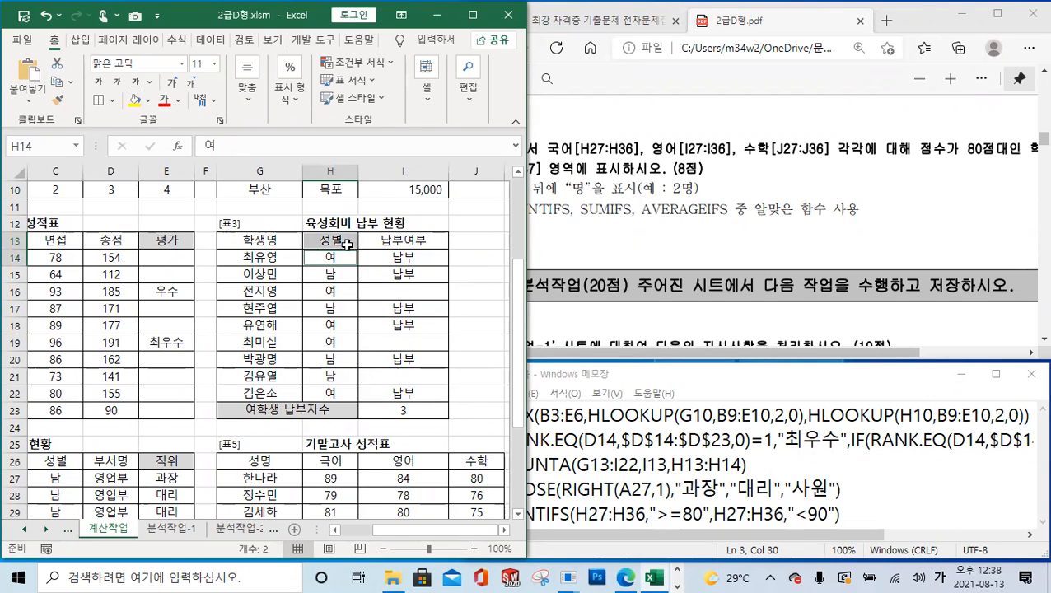
{"action": "left_click_drag", "start_coordinate": [343, 244], "coordinate": [476, 241]}
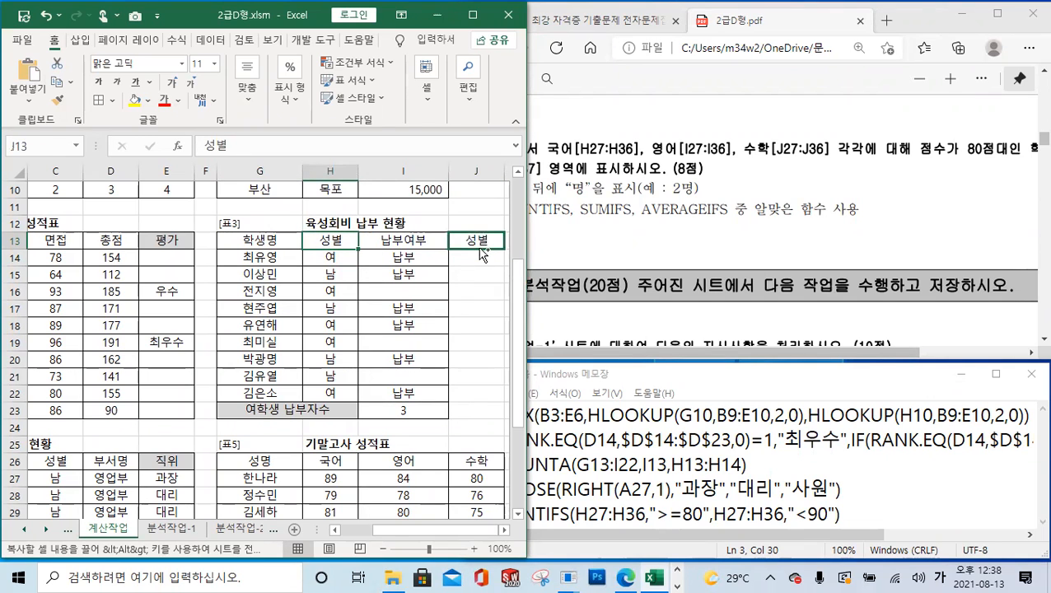
{"action": "left_click", "coordinate": [328, 275]}
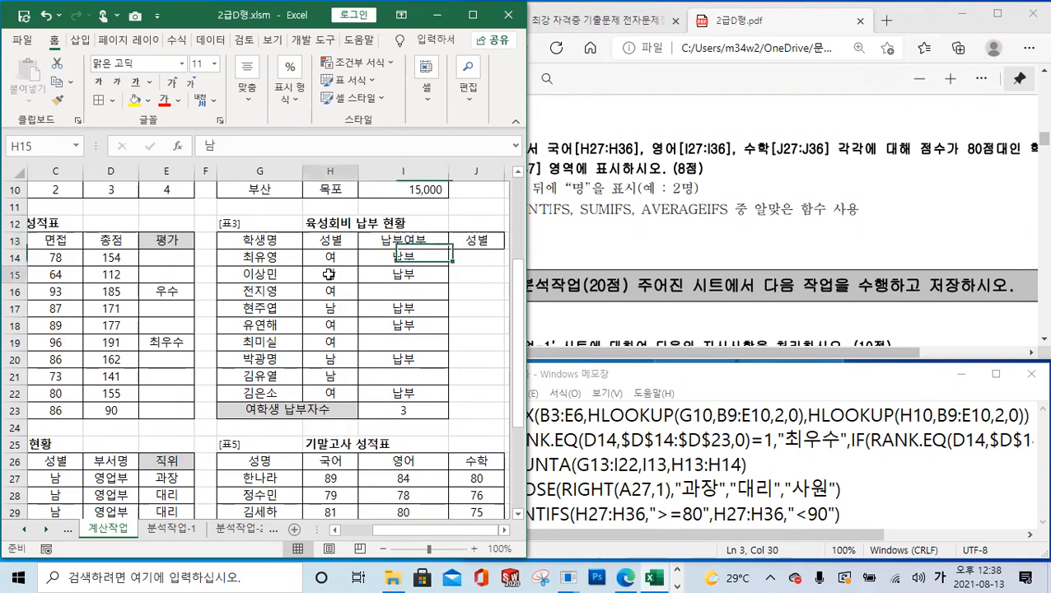
{"action": "left_click", "coordinate": [475, 259]}
{"action": "left_click_drag", "start_coordinate": [481, 239], "coordinate": [478, 258]}
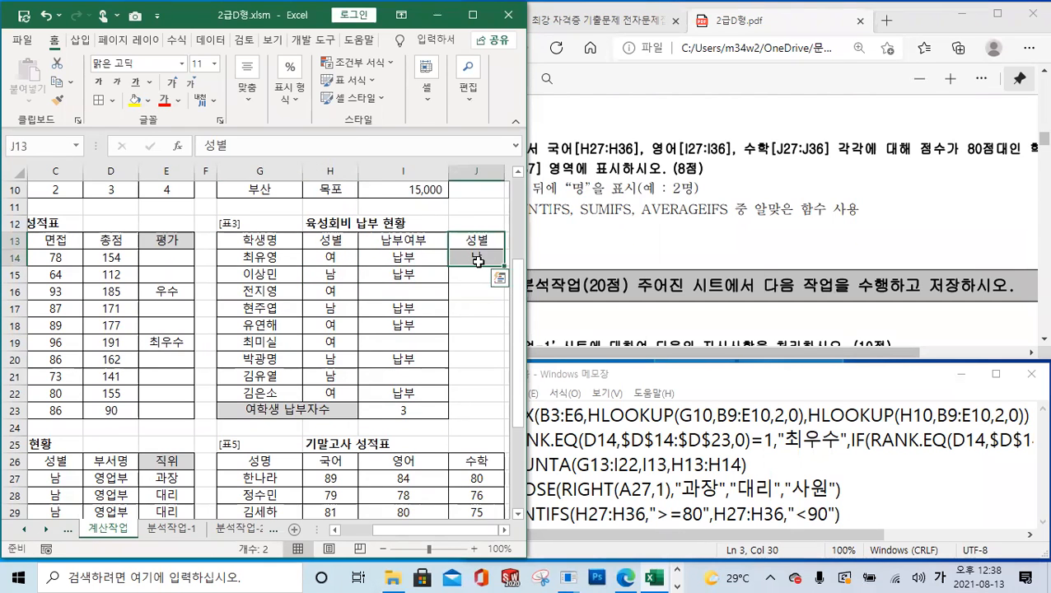
{"action": "left_click", "coordinate": [489, 240]}
{"action": "left_click_drag", "start_coordinate": [488, 247], "coordinate": [489, 255]}
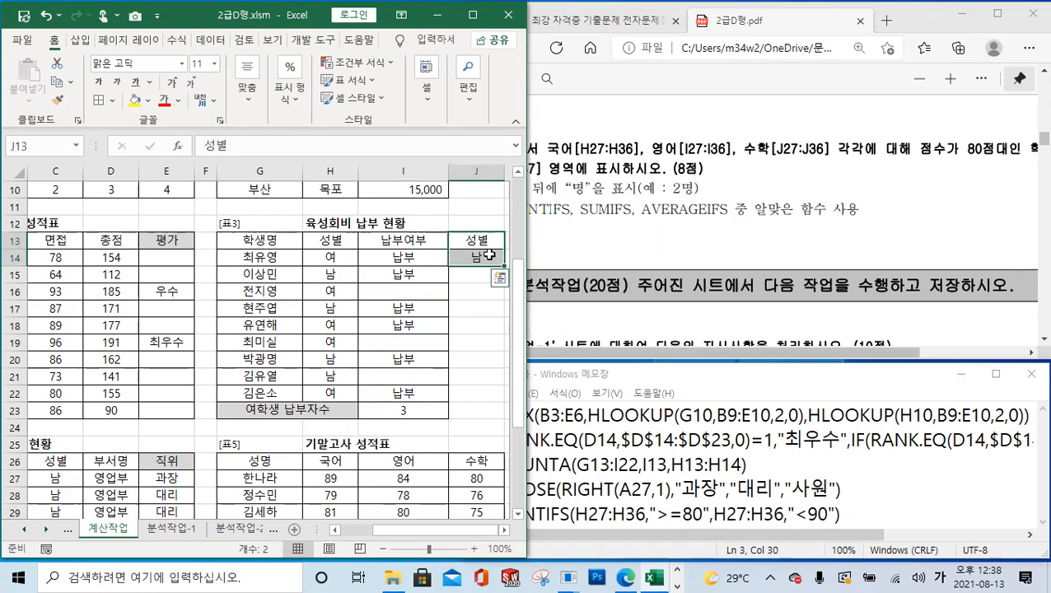
- Copy 여 from H14 into J14, completing the J13:J14 criteria block
{"action": "left_click", "coordinate": [341, 242]}
{"action": "mouse_move", "coordinate": [340, 242]}
{"action": "left_mouse_down"}
{"action": "mouse_move", "coordinate": [343, 271]}
{"action": "mouse_move", "coordinate": [483, 272]}
{"action": "left_mouse_up"}
{"action": "left_click", "coordinate": [339, 260]}
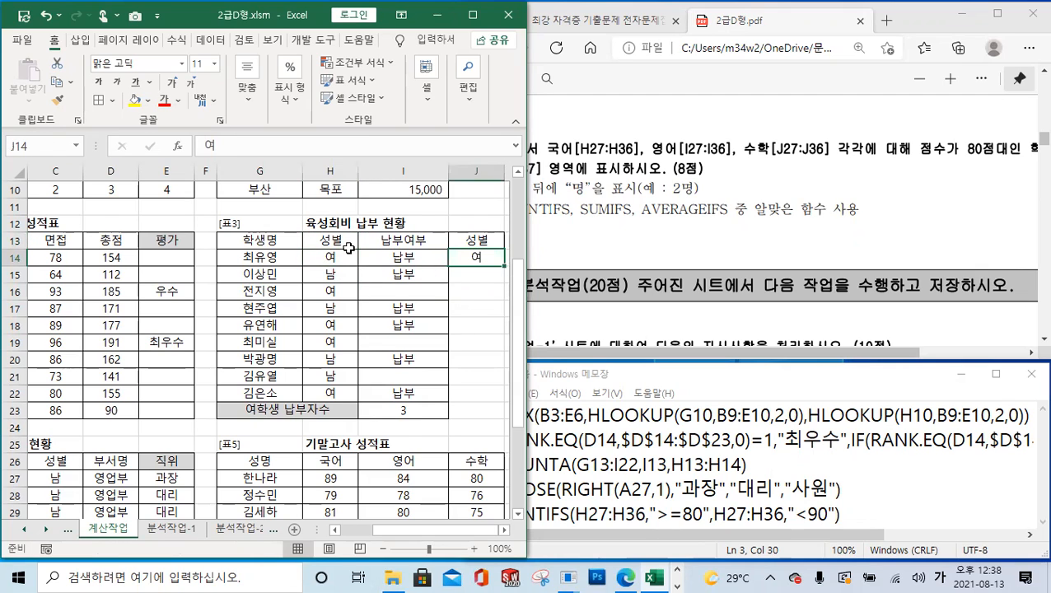
{"action": "left_click_drag", "start_coordinate": [349, 248], "coordinate": [350, 256]}
{"action": "left_click_drag", "start_coordinate": [481, 243], "coordinate": [486, 256]}
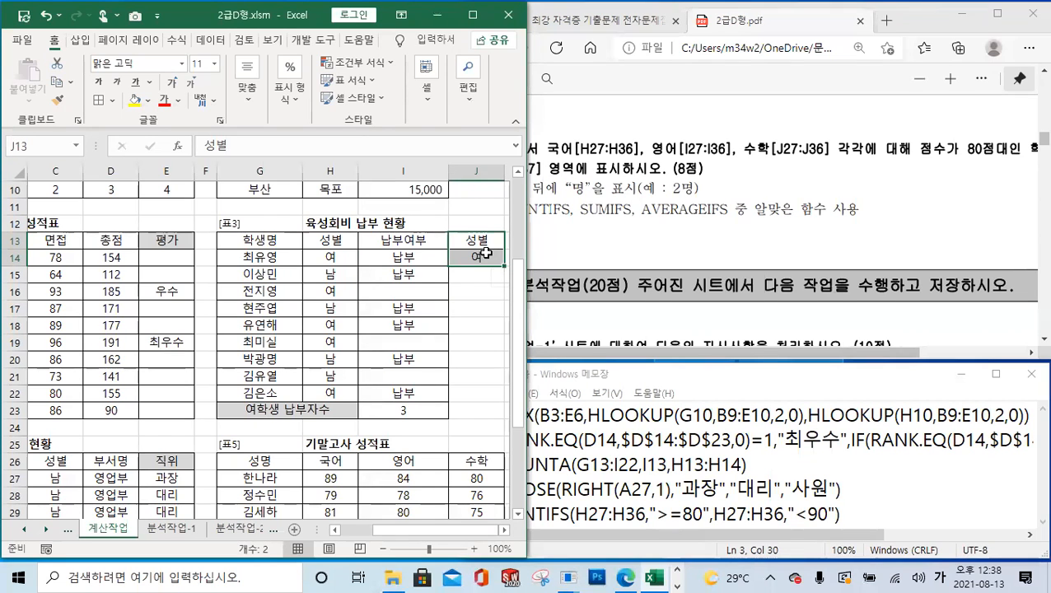
{"action": "key", "text": "alt+Tab"}
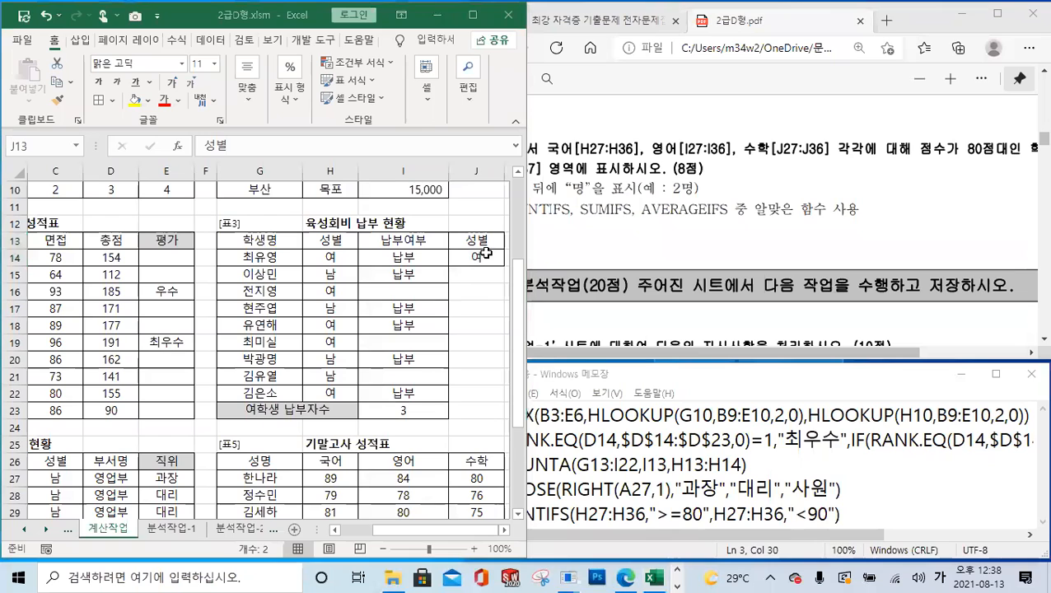